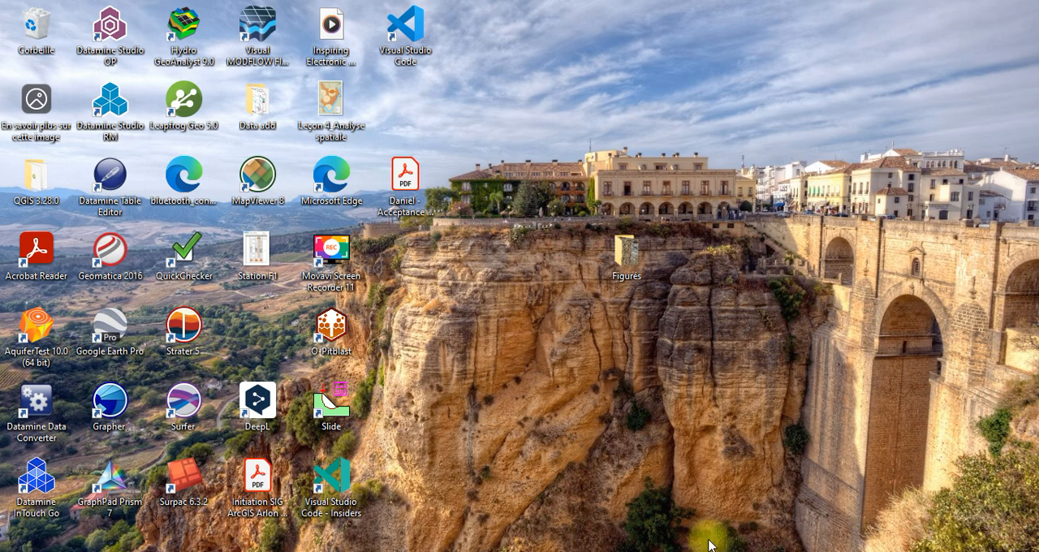
Step: Switch to Hydro GeoAnalyst and display the Geologic Description lithology data of station 1
key(alt+Tab)
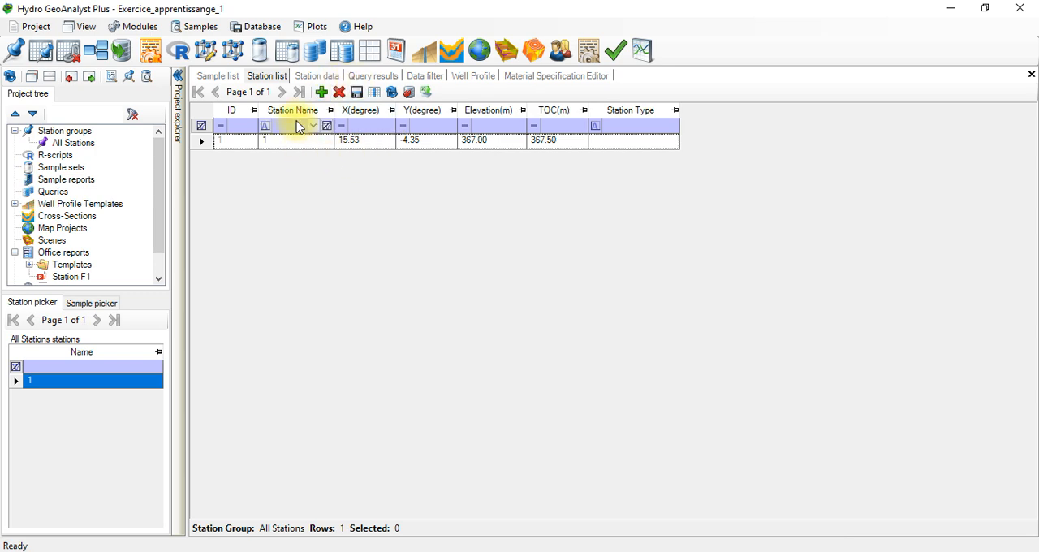
click(317, 76)
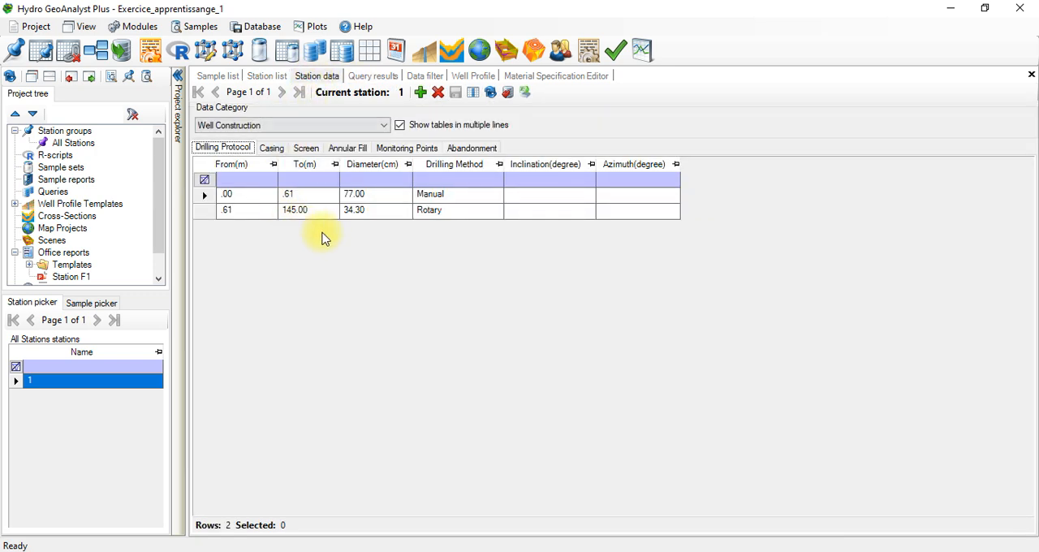
click(300, 126)
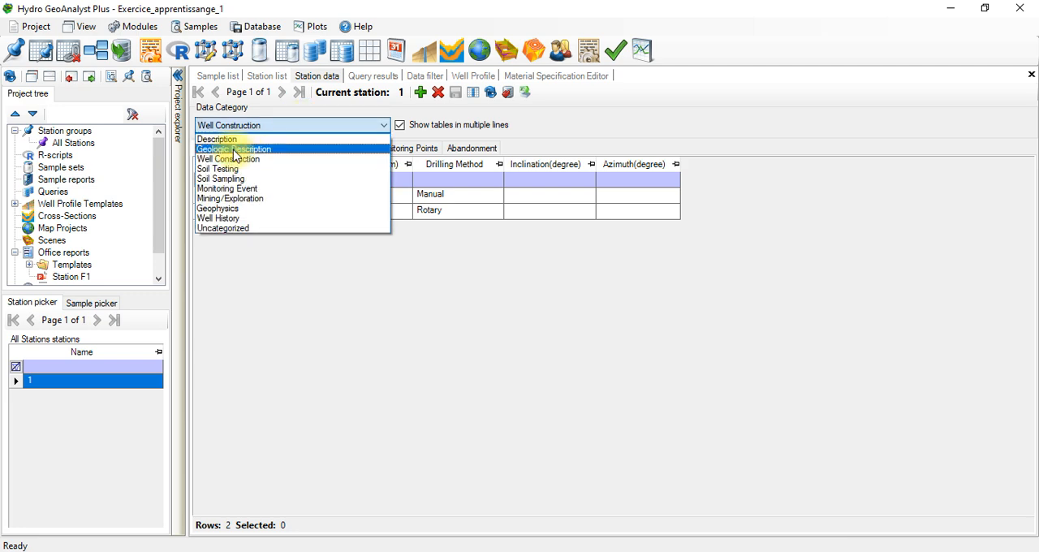
click(235, 150)
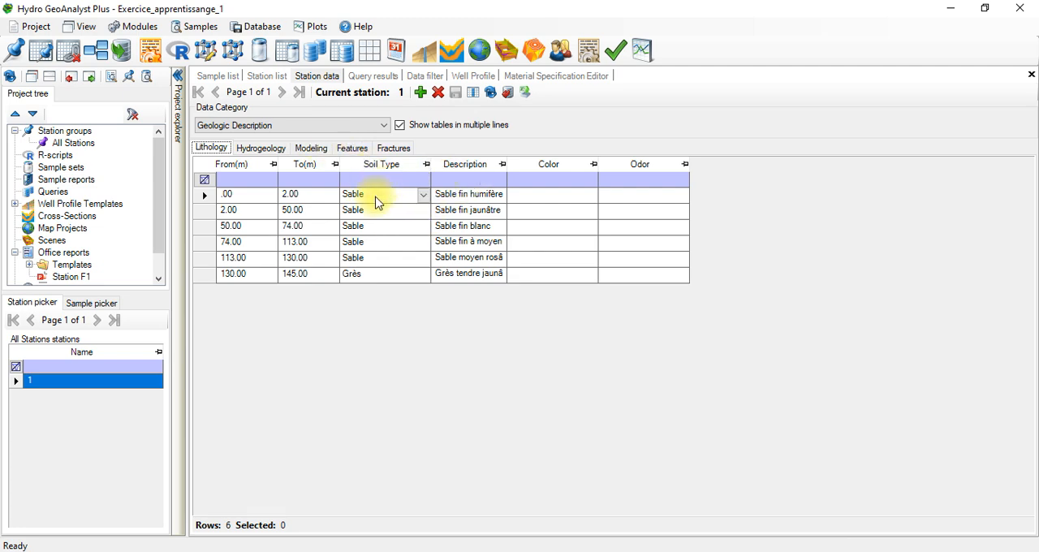
Step: Examine the available soil types for the first lithology layer, leaving its current choice in place
click(376, 201)
click(376, 201)
click(378, 202)
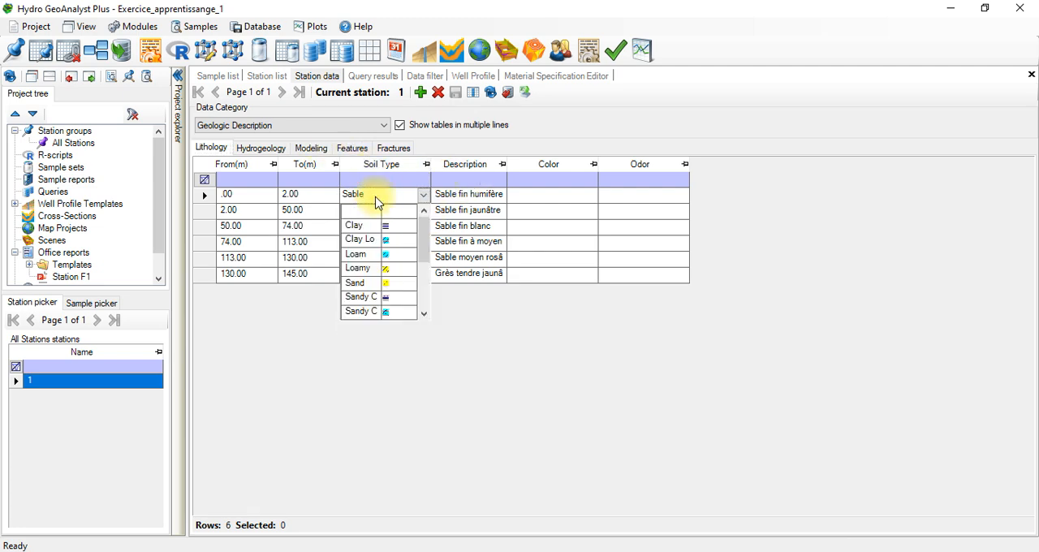
click(378, 202)
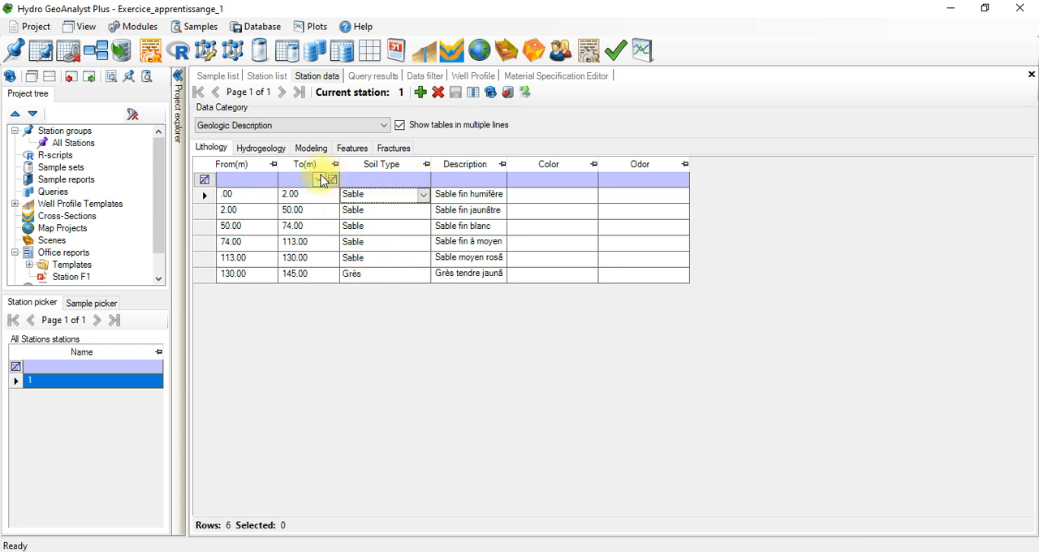
click(403, 200)
click(384, 197)
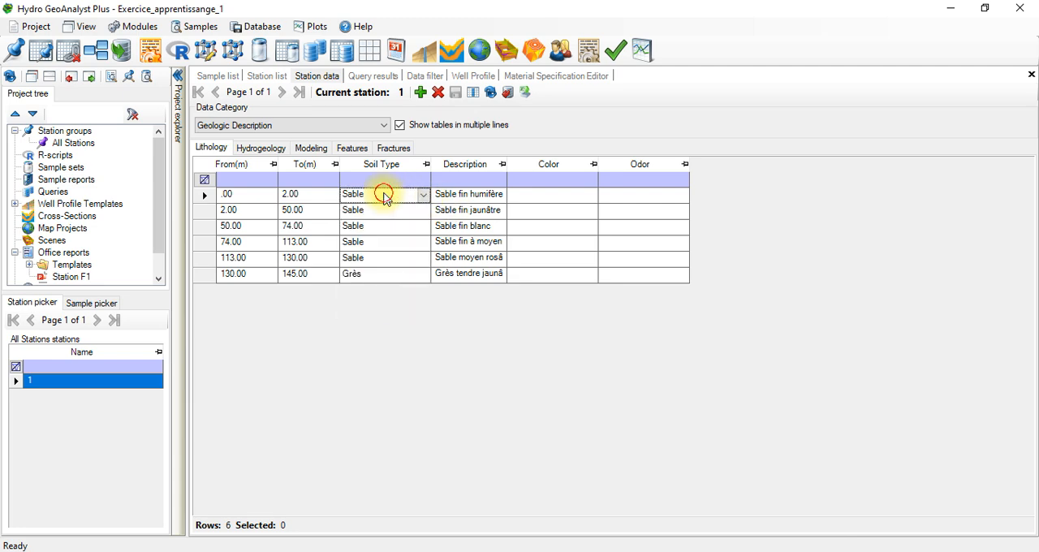
click(384, 197)
click(384, 197)
click(384, 197)
click(384, 198)
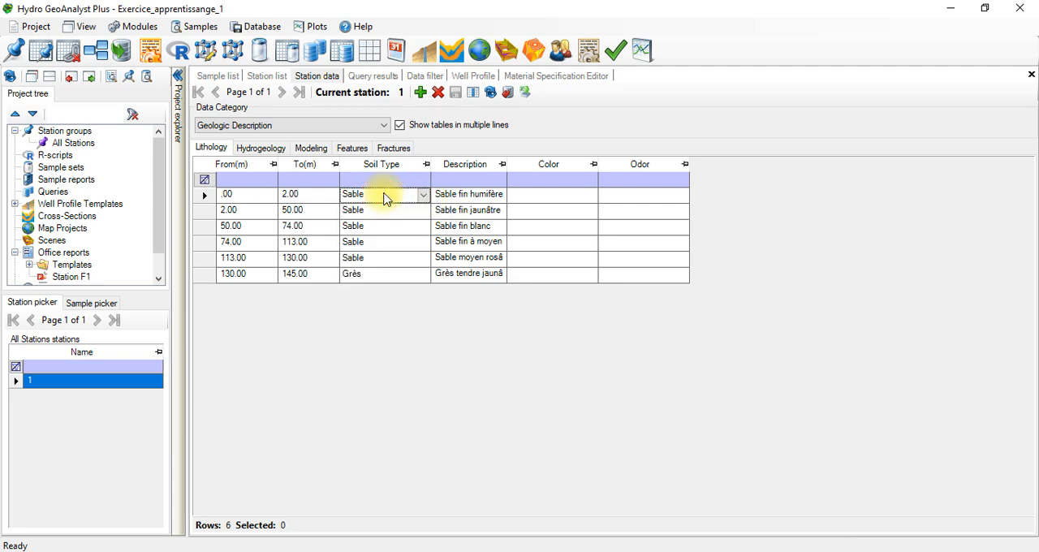
Step: Check which columns are enabled for the lithology table and close the column list
click(474, 93)
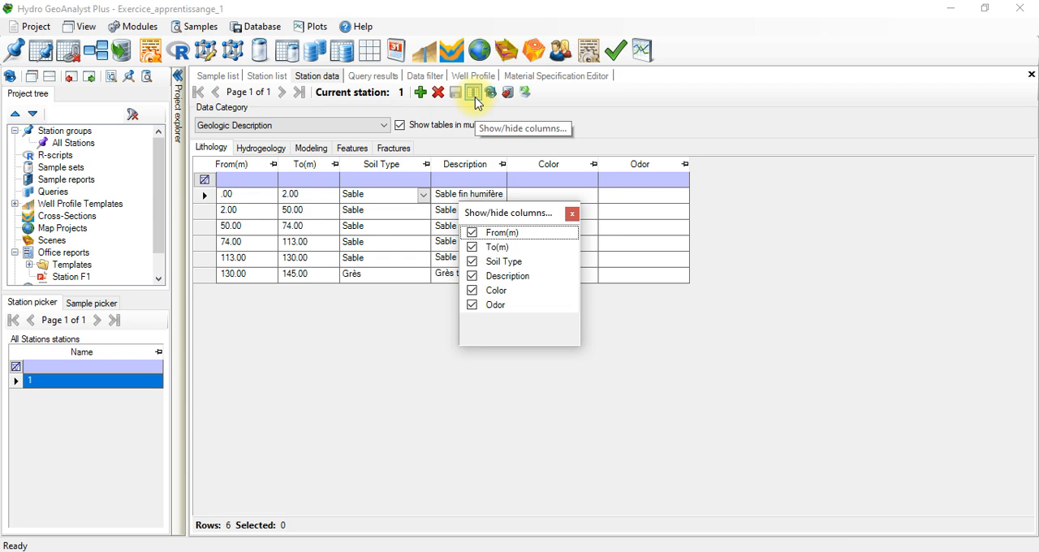
click(476, 98)
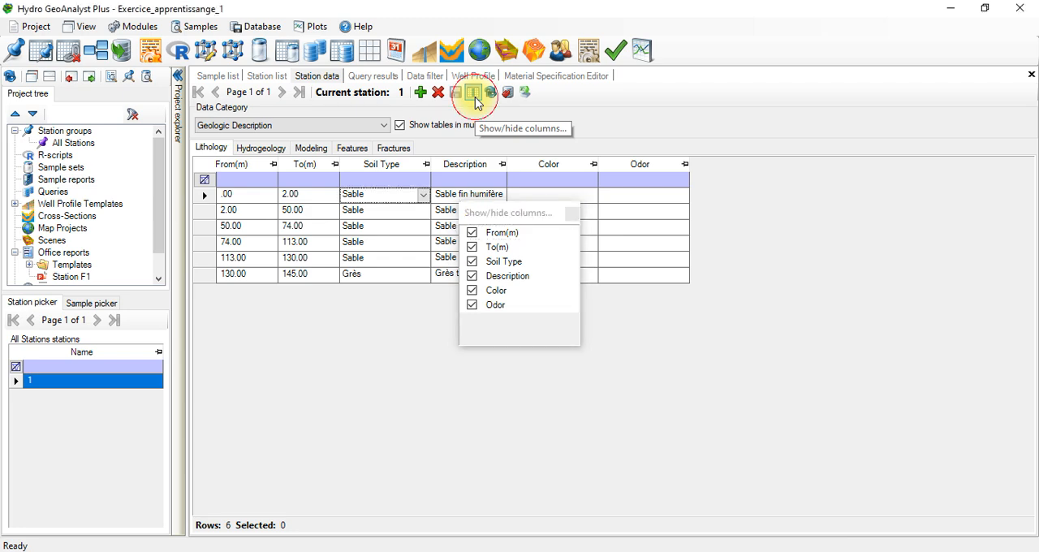
click(572, 215)
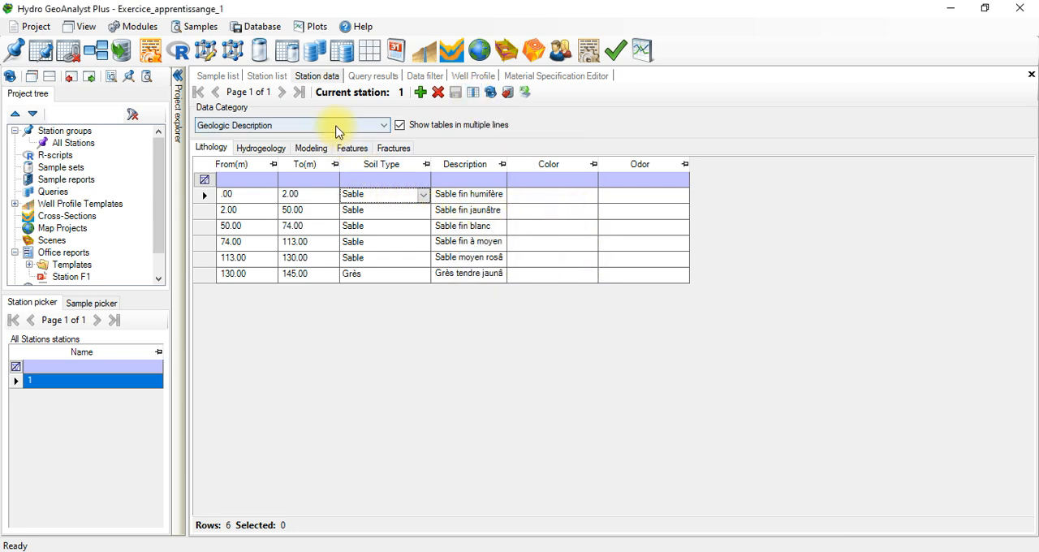
Step: Review the Hydrogeology layers and the Modeling table, and return to the Lithology table
click(263, 149)
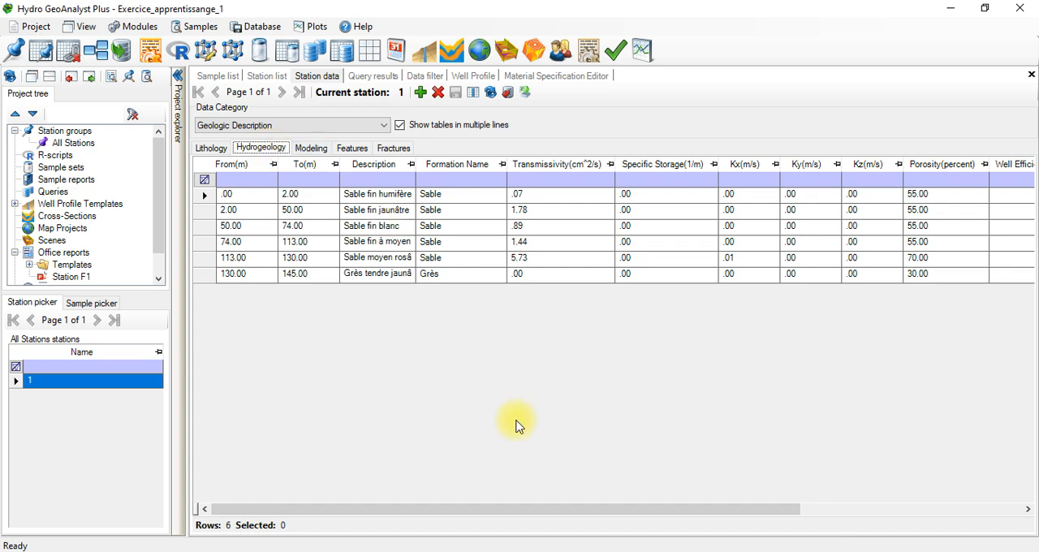
click(392, 241)
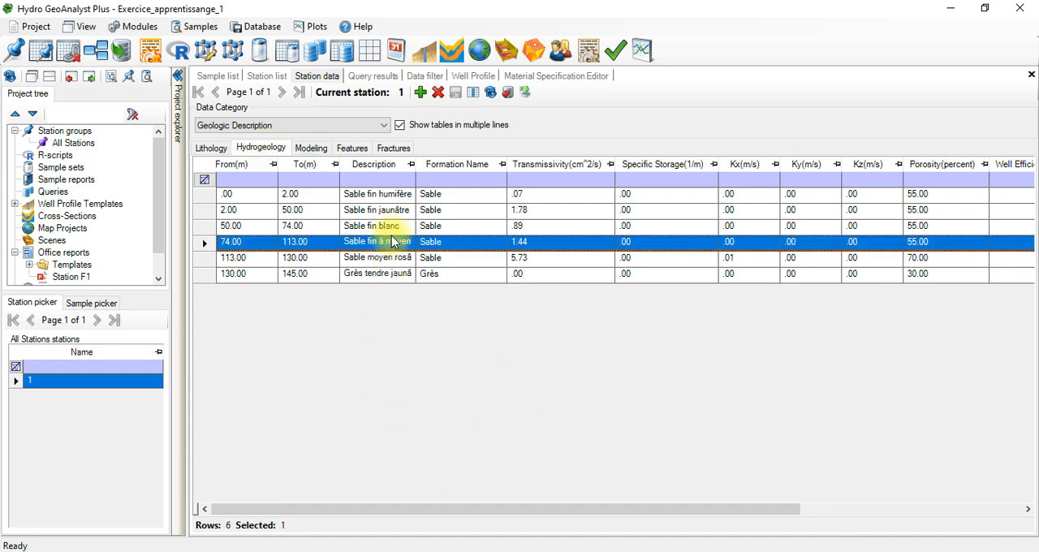
click(397, 274)
double_click(398, 274)
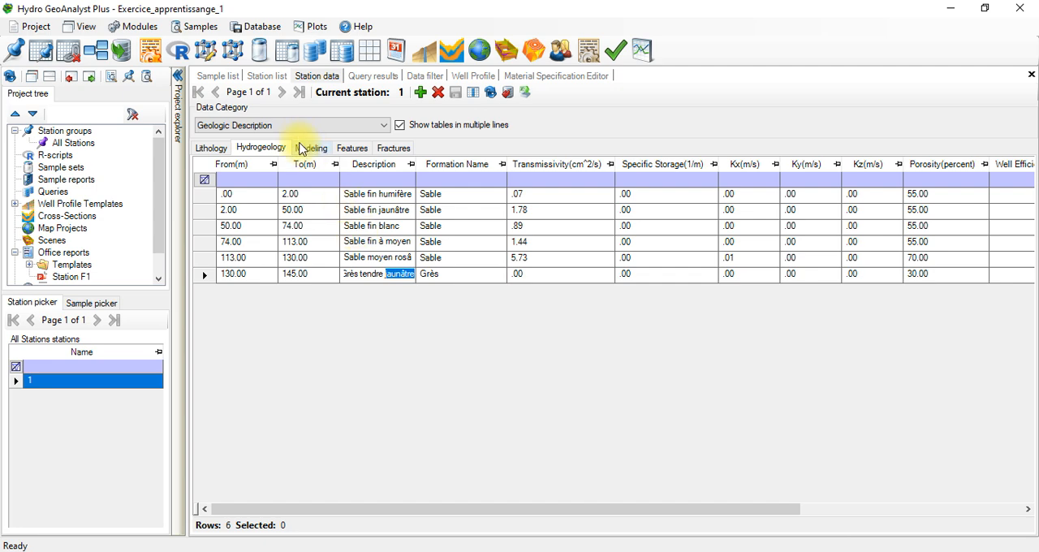
click(316, 151)
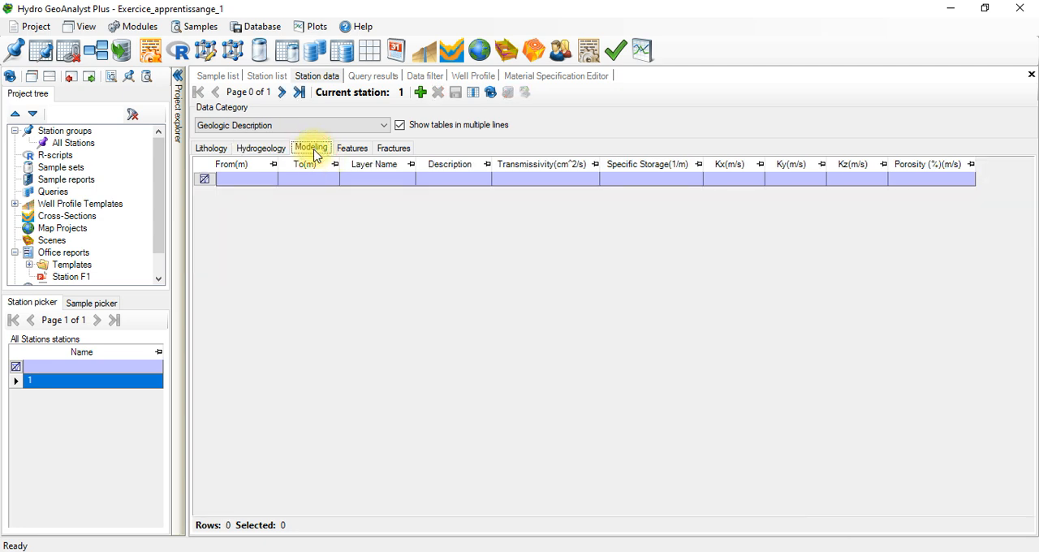
click(271, 149)
click(213, 149)
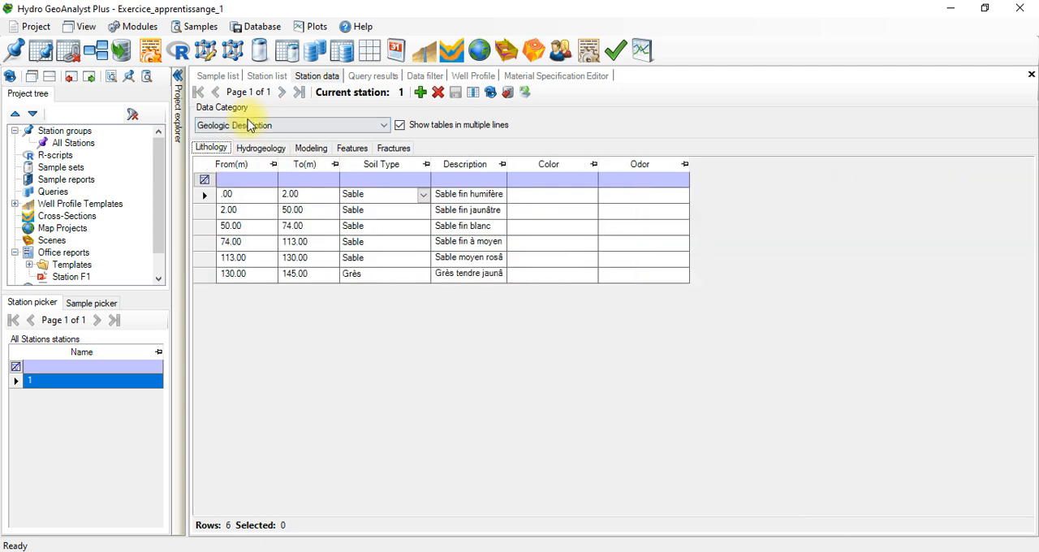
Step: Review the Well Construction casing and screen data and narrow the Casing ID column in the Casing table
click(250, 125)
click(252, 161)
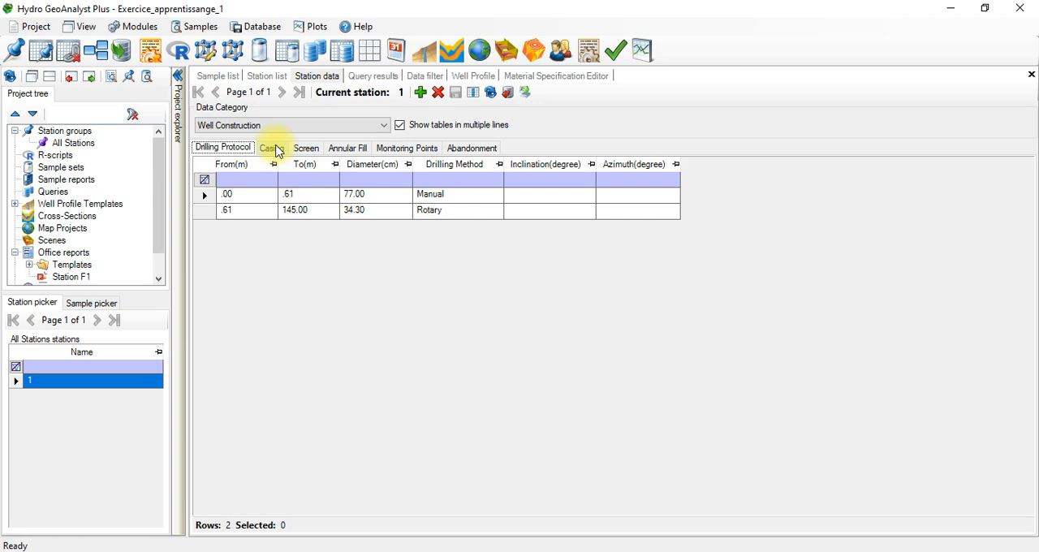
click(272, 148)
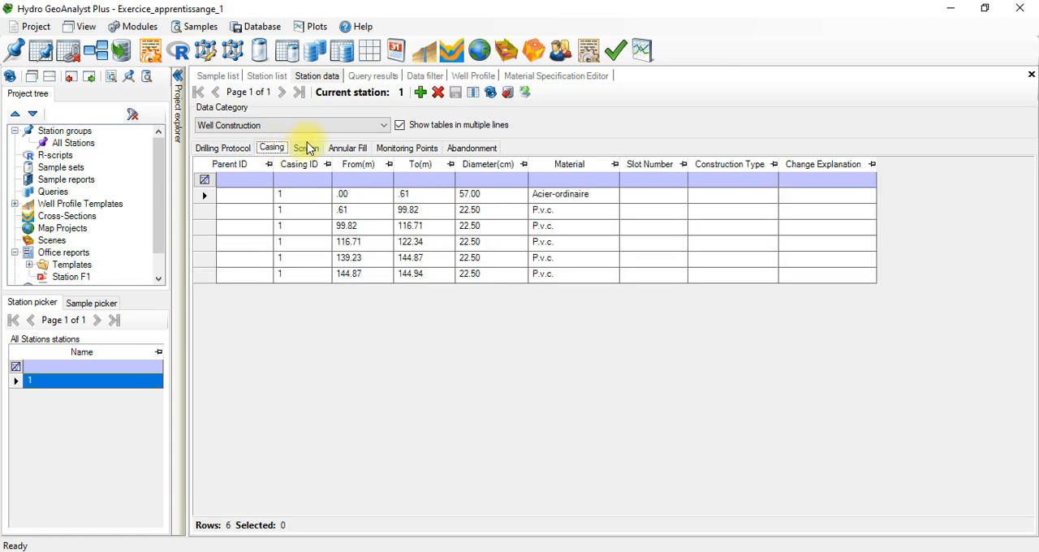
click(308, 148)
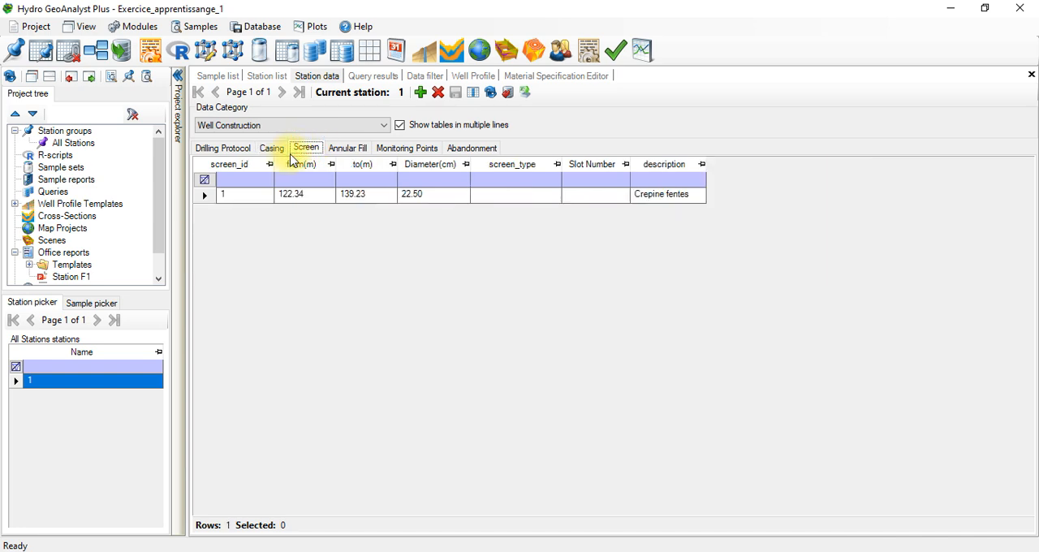
click(273, 148)
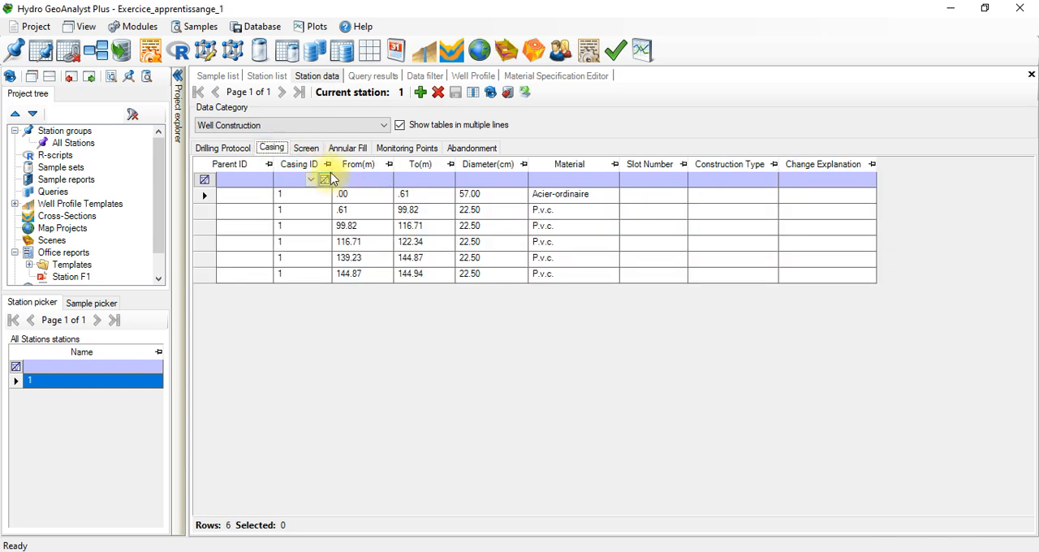
drag(330, 166, 316, 166)
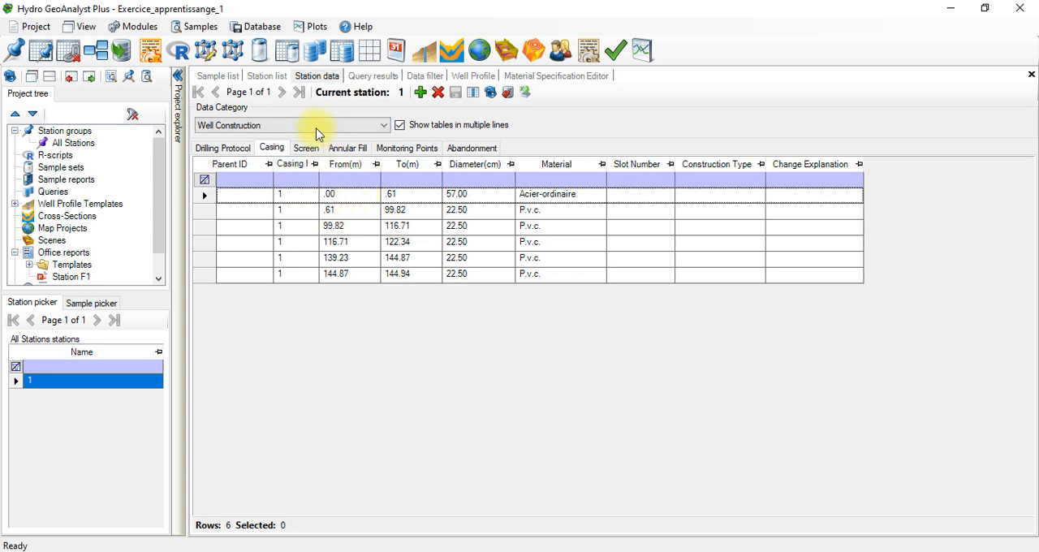
Step: Review the Screen, Annular Fill, Monitoring Points and Abandonment tables of the well construction data
click(309, 151)
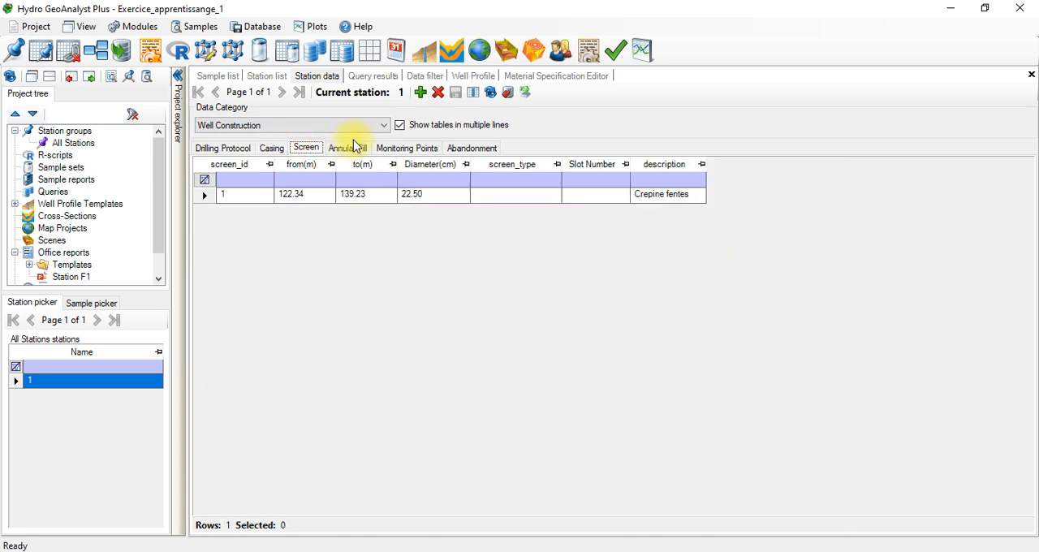
click(350, 148)
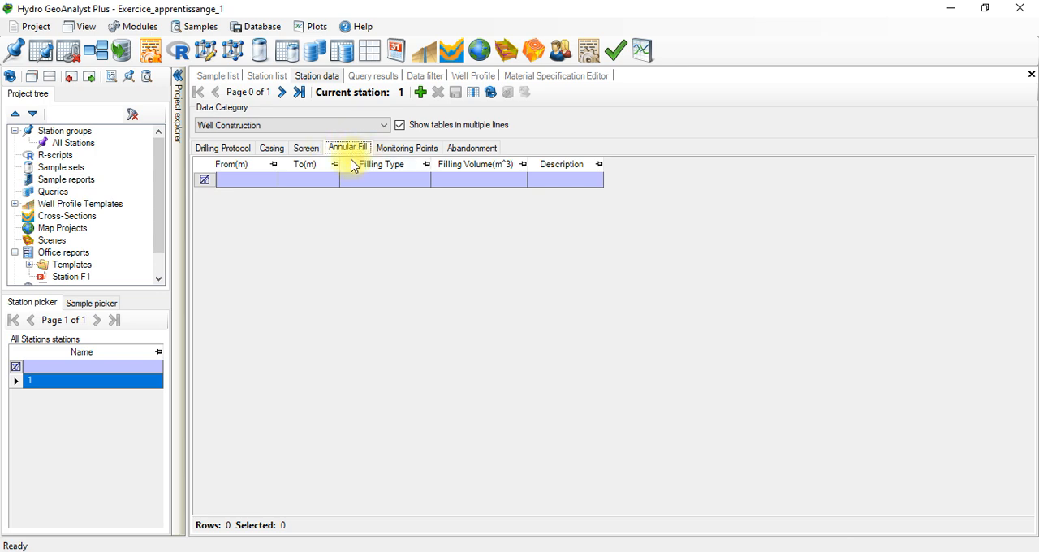
click(393, 151)
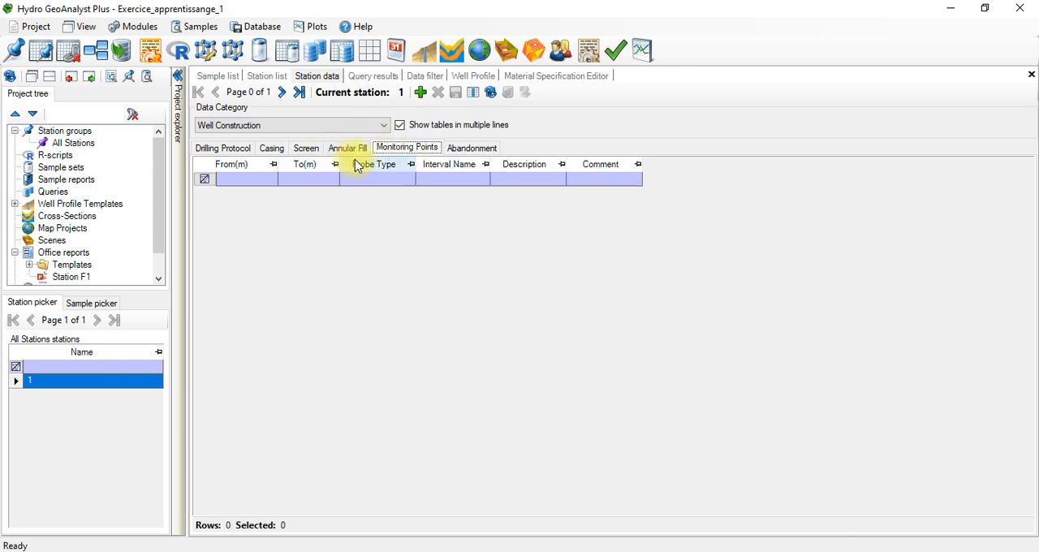
click(471, 149)
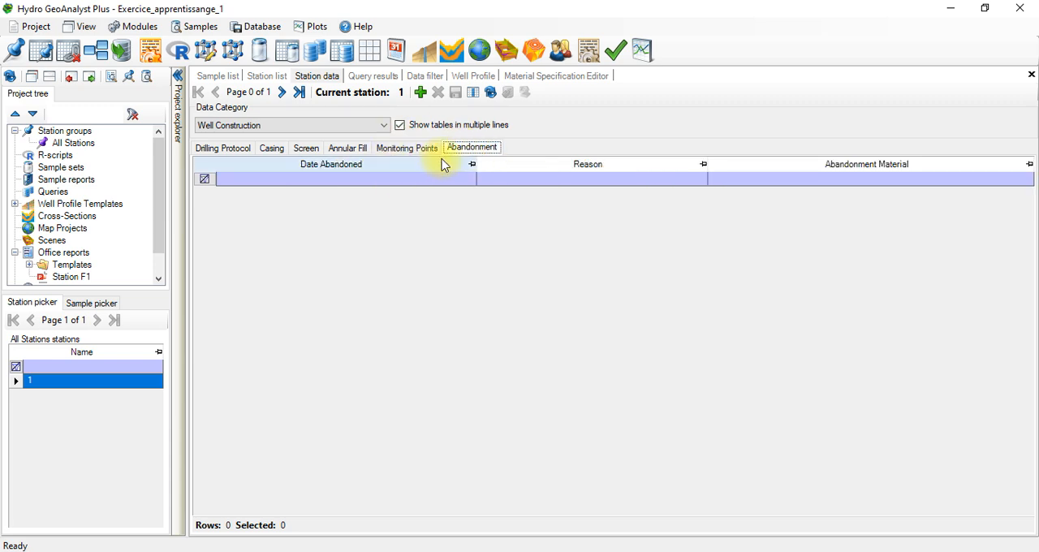
Step: Look at the station's Description data category and return to Geologic Description
click(313, 125)
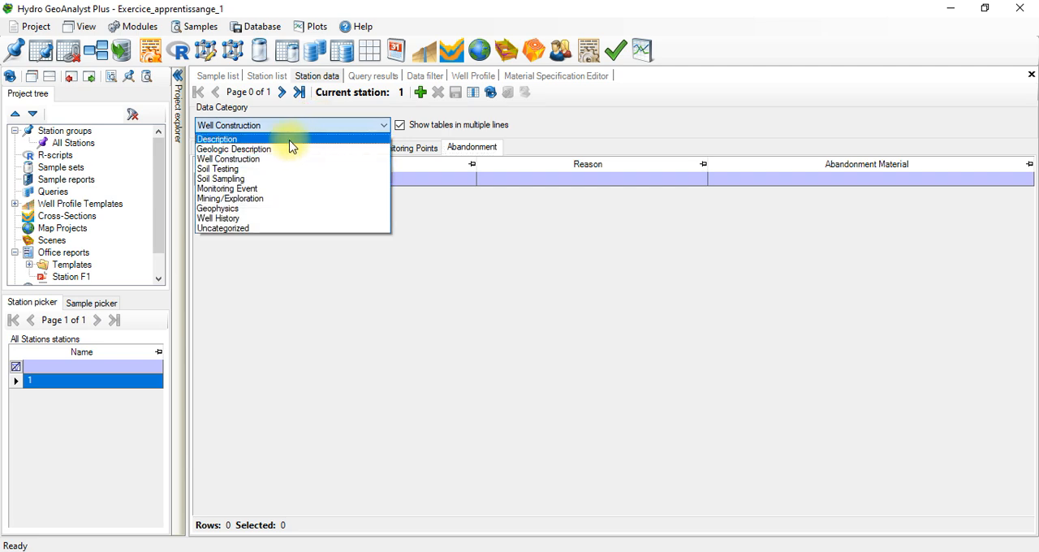
click(282, 140)
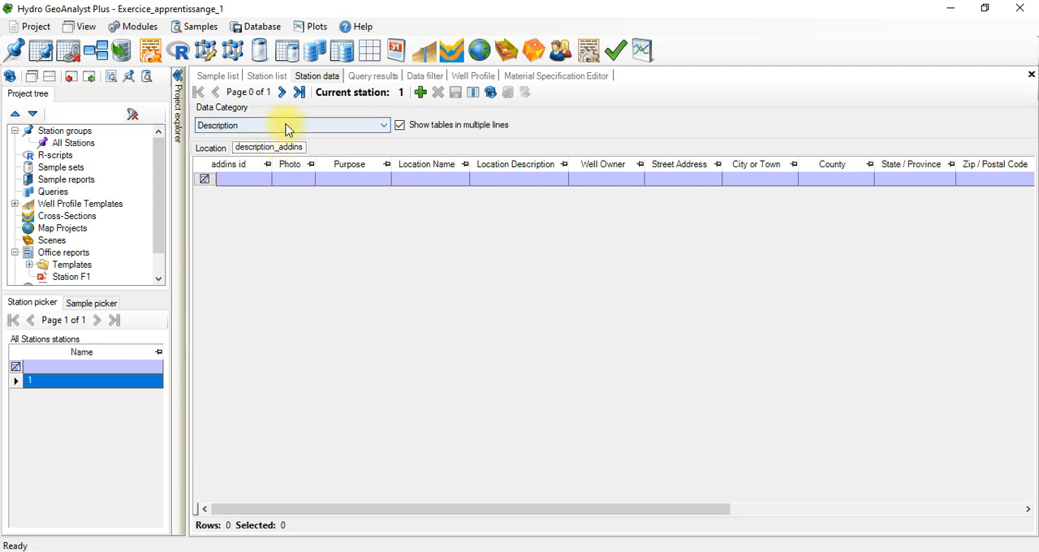
click(285, 128)
click(281, 144)
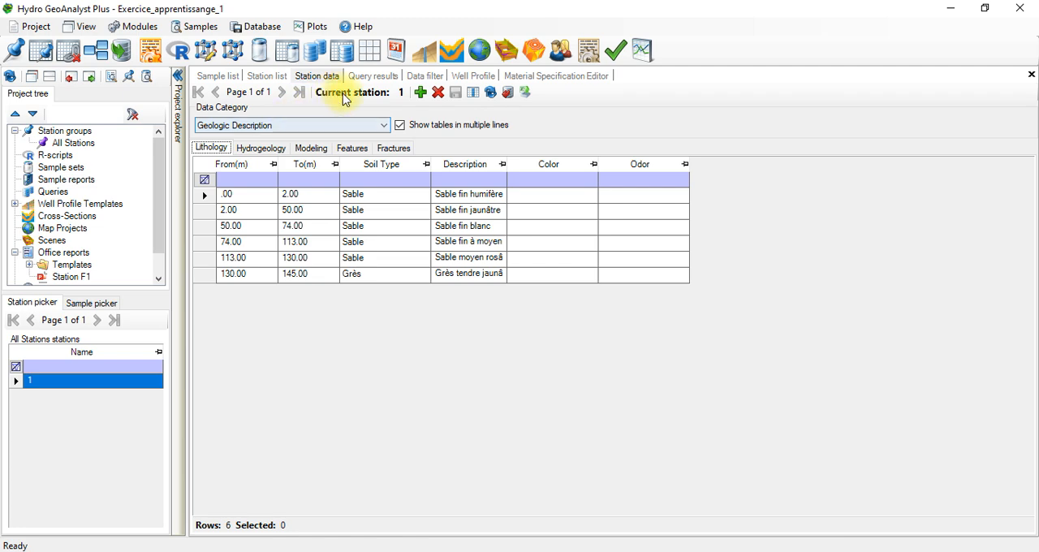
Step: Open the well profile of station 1 and display it with the resistivity_plot_only template
click(427, 60)
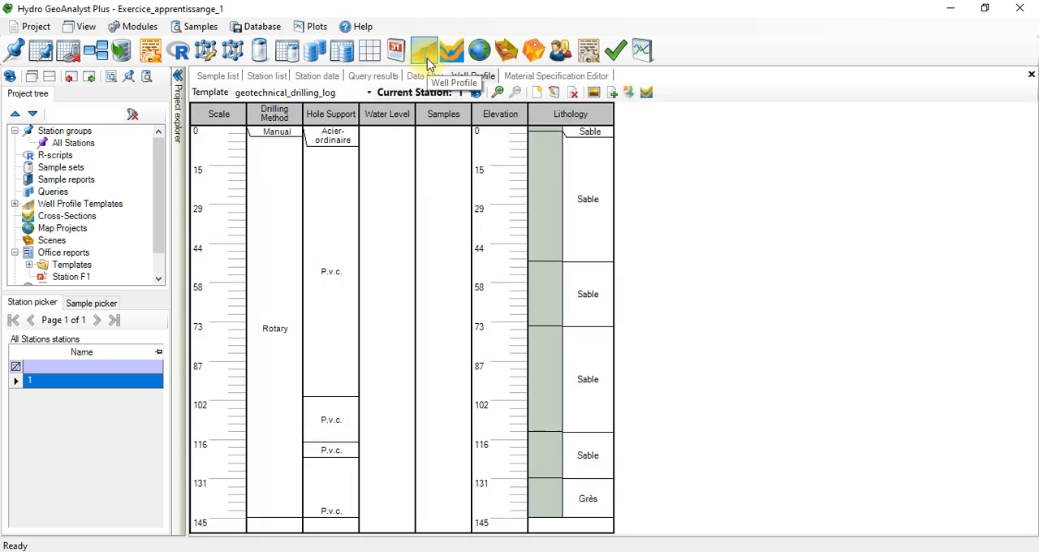
click(365, 92)
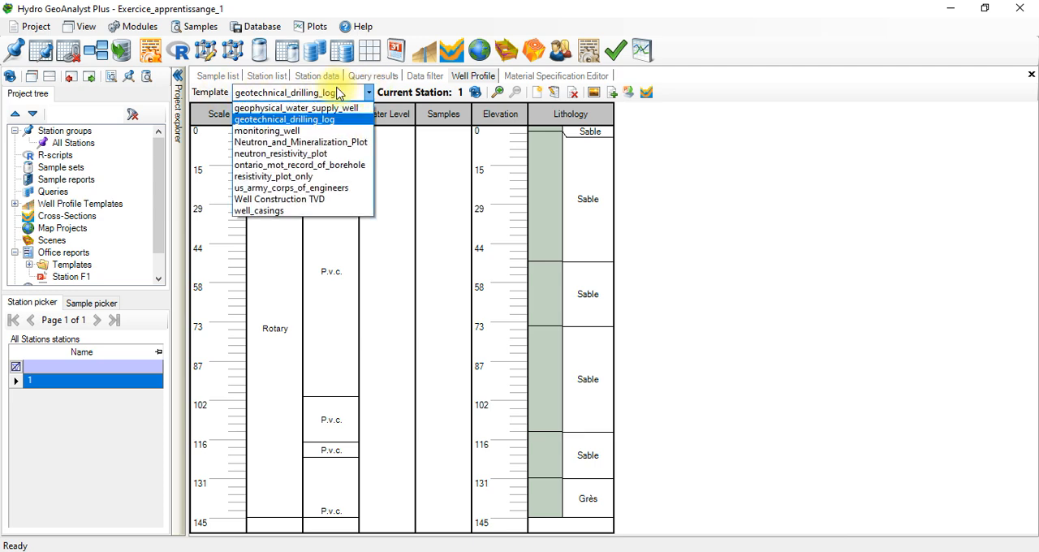
click(321, 176)
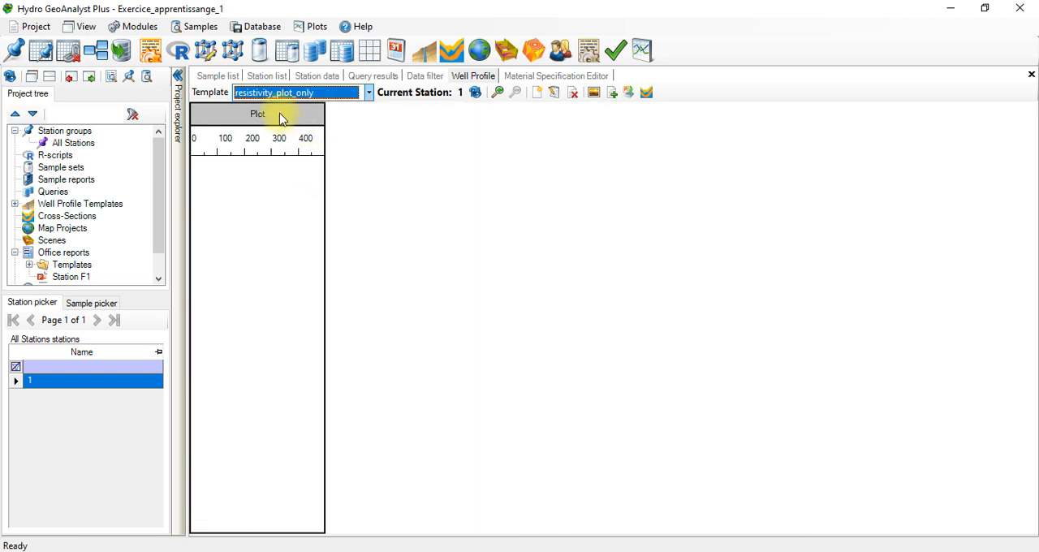
Step: Create a new well profile template named "Coupe forage"
click(369, 94)
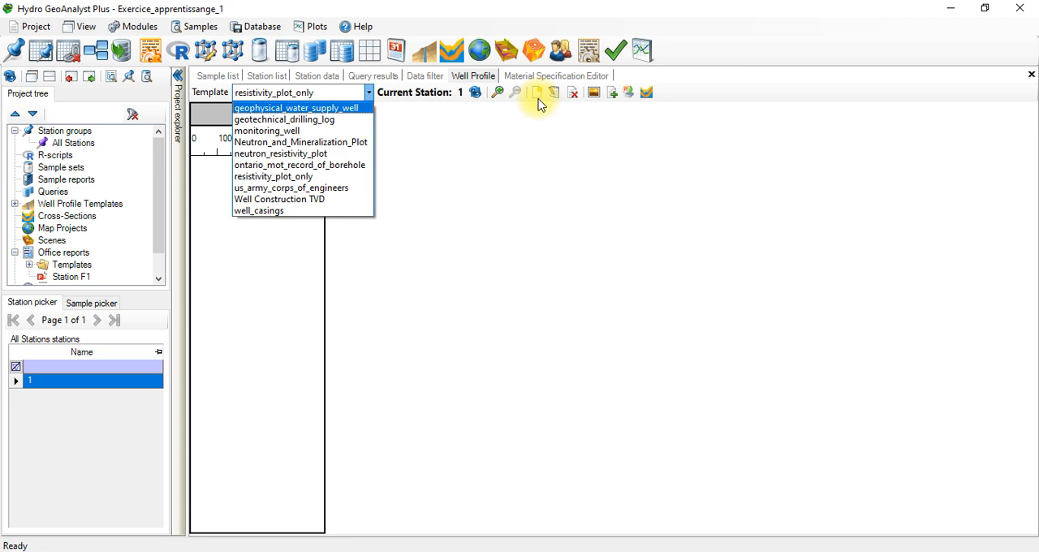
click(539, 97)
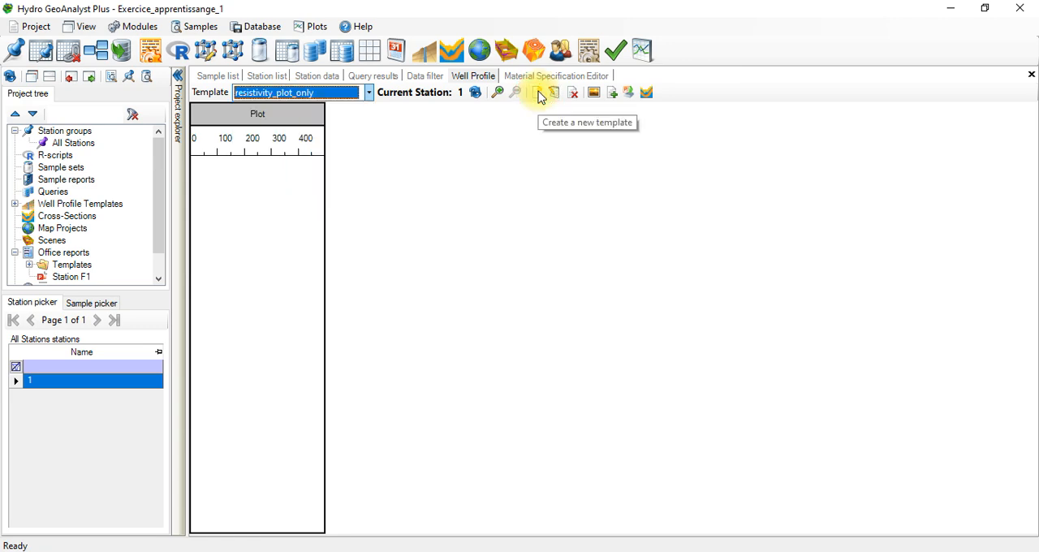
click(539, 95)
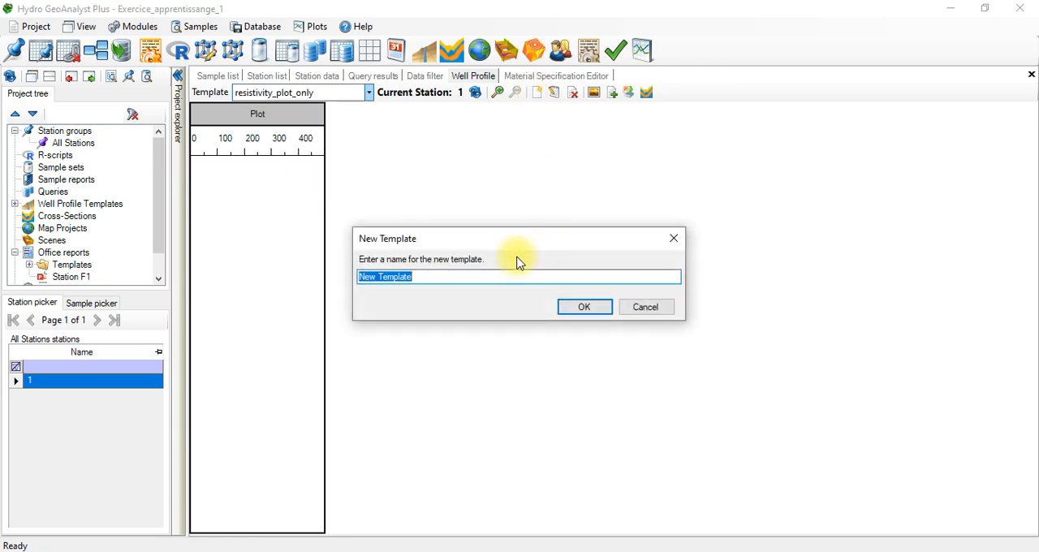
text(Couoe)
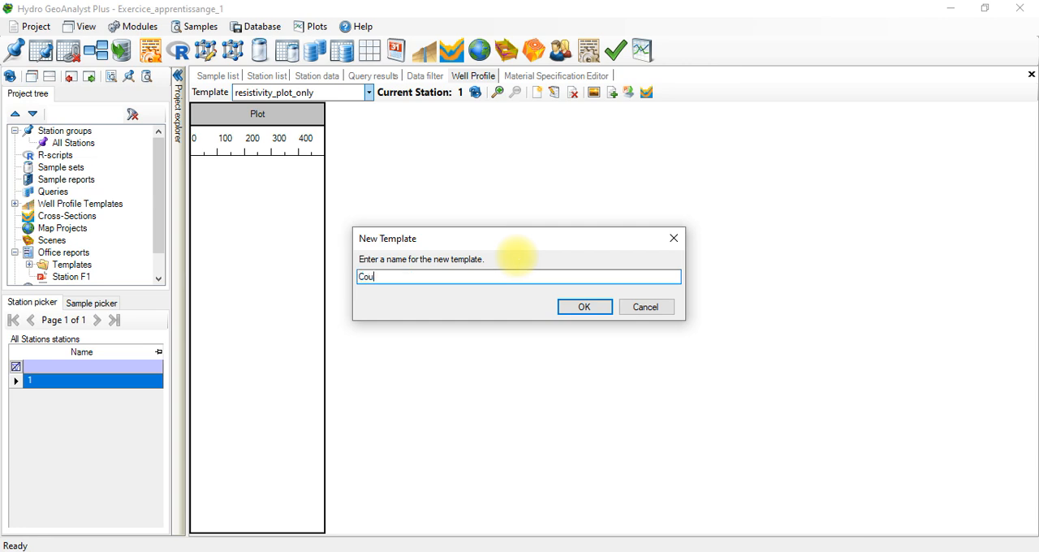
key(BackSpace)
key(BackSpace)
text(pe forgage)
key(Return)
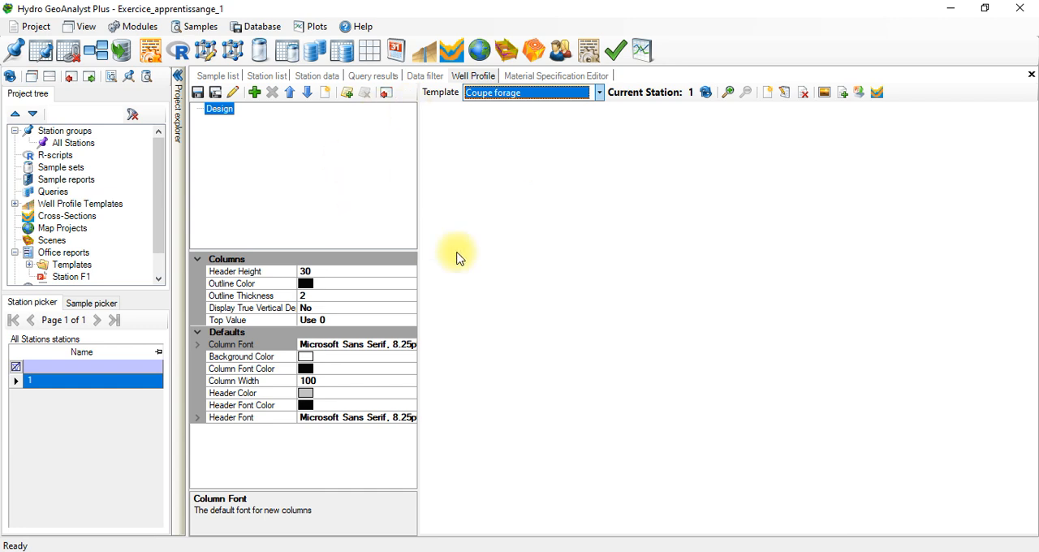
Step: Add a column of type Scale to the template design
click(254, 94)
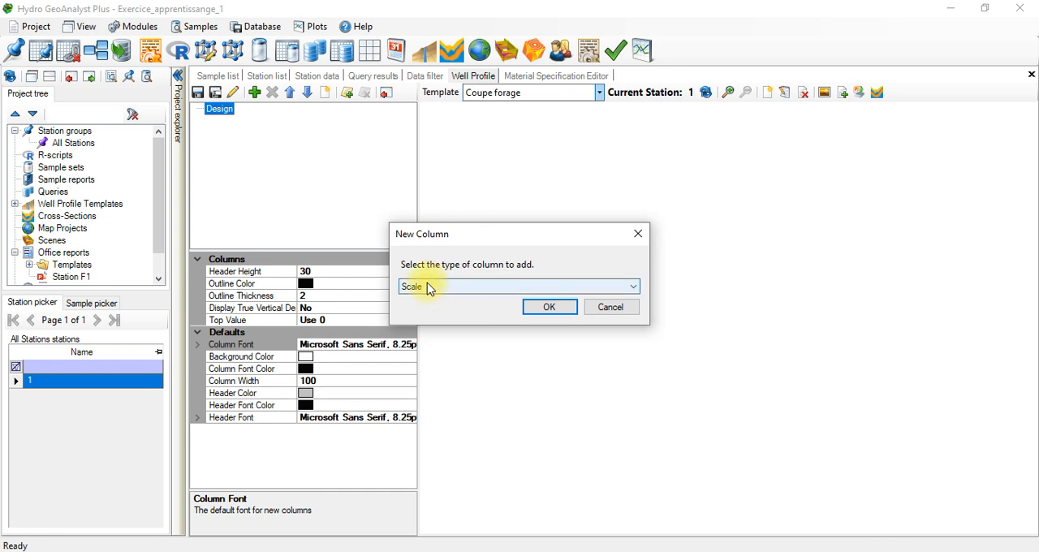
click(552, 312)
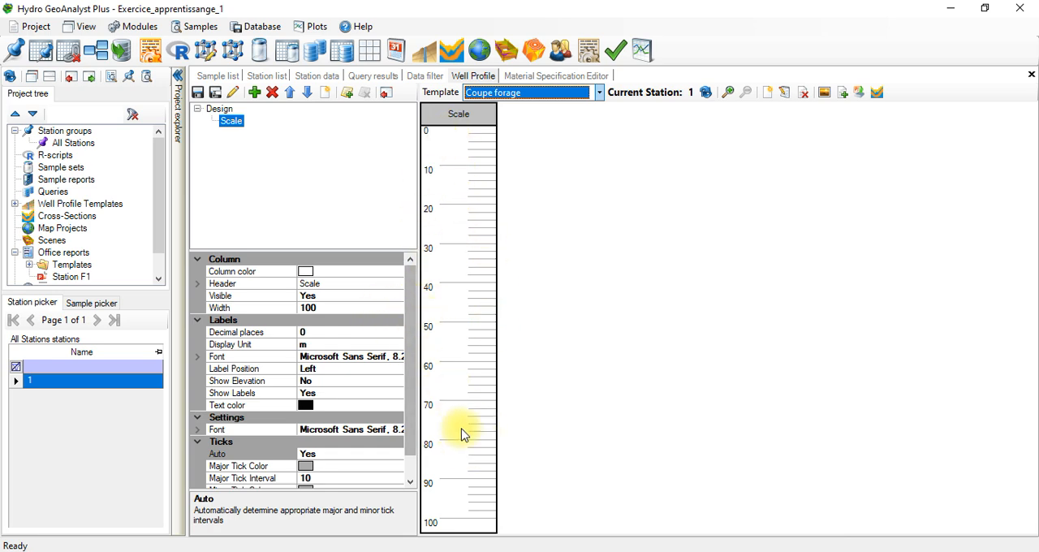
click(454, 518)
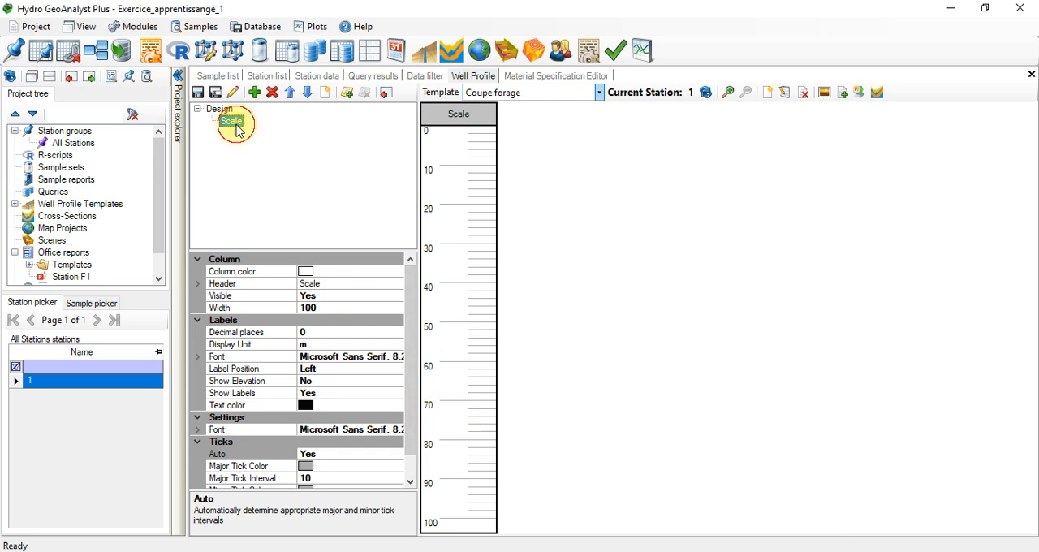
Step: Try widths of 100, 50 and 570 for the Scale column
click(345, 306)
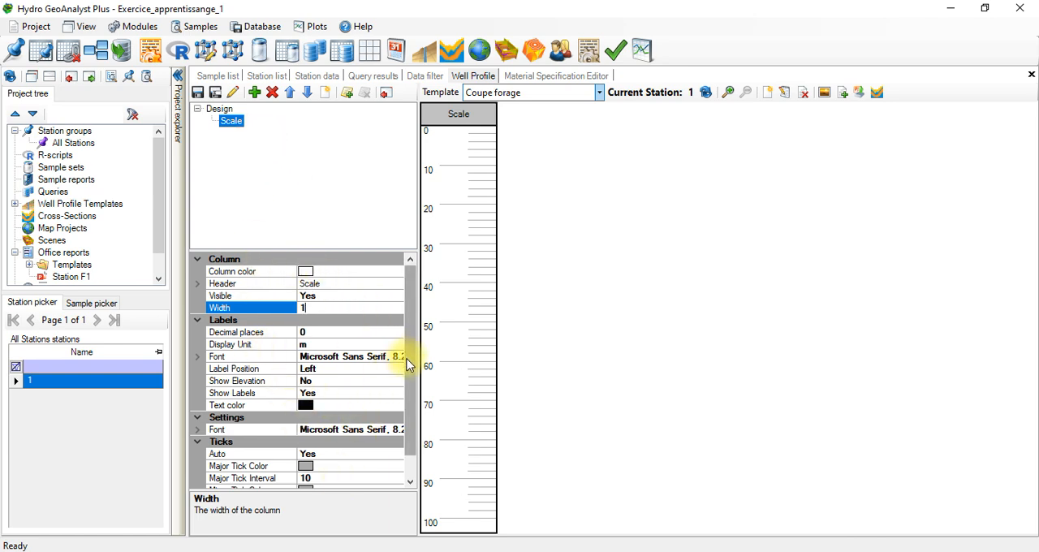
drag(408, 359, 400, 302)
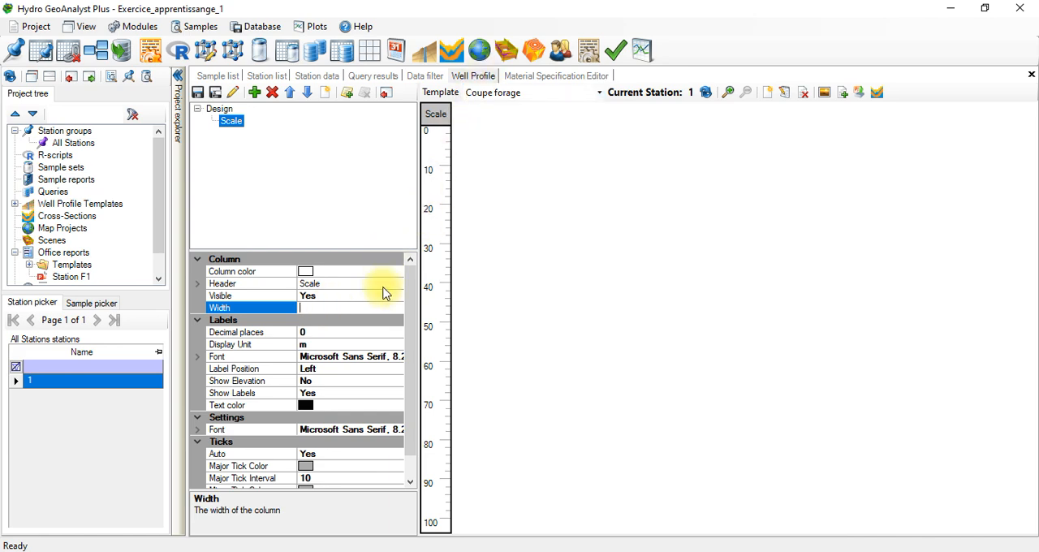
click(548, 304)
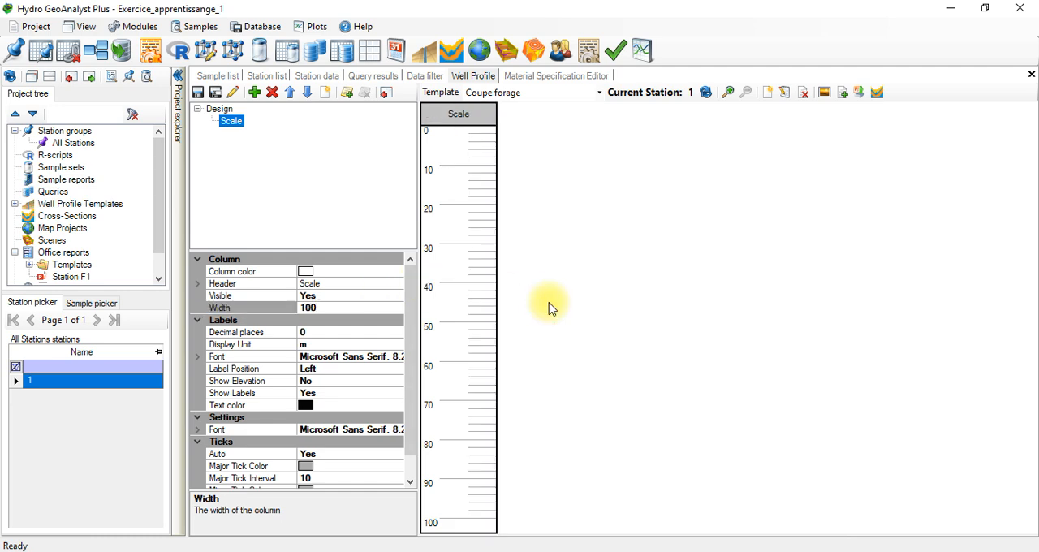
click(329, 307)
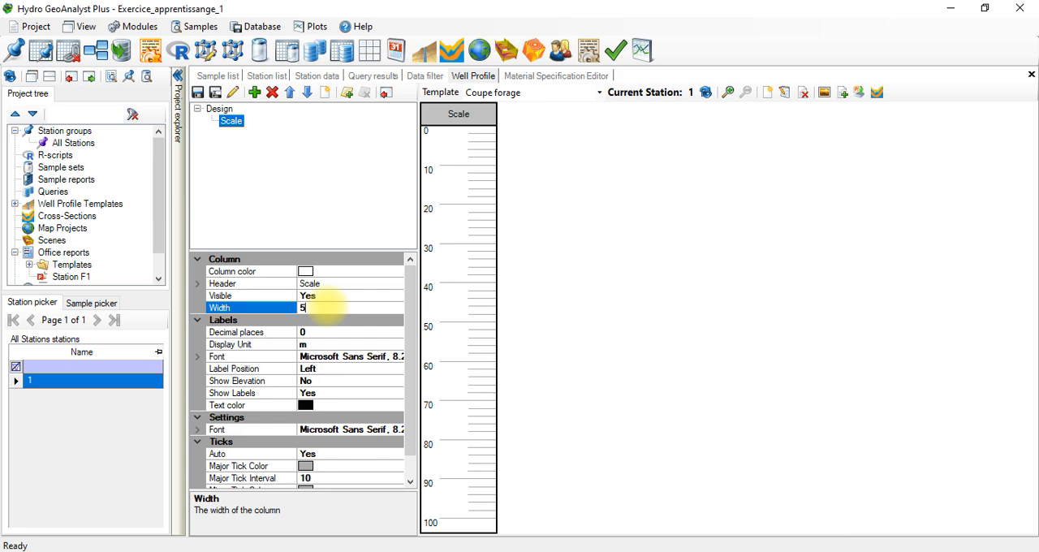
click(453, 274)
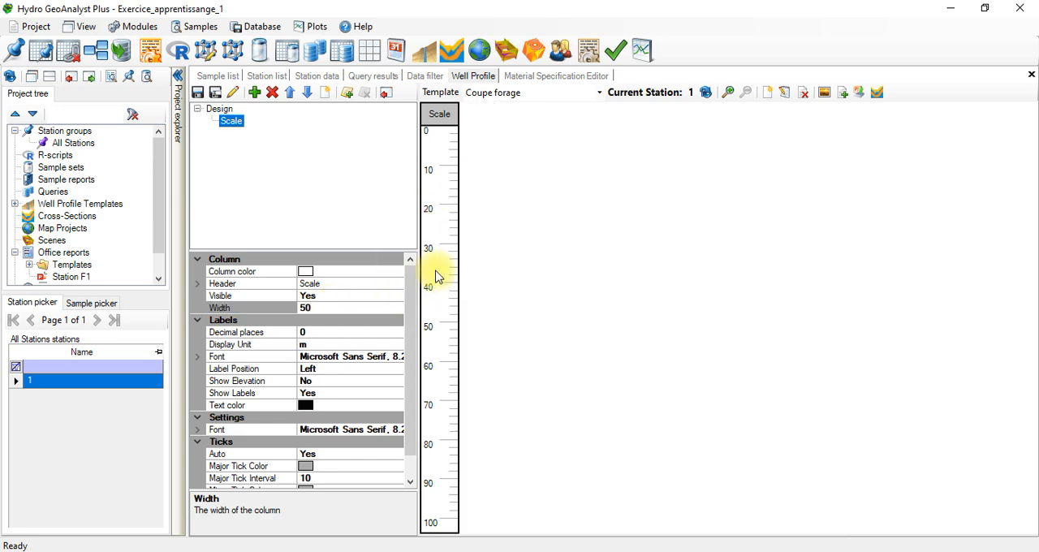
click(315, 309)
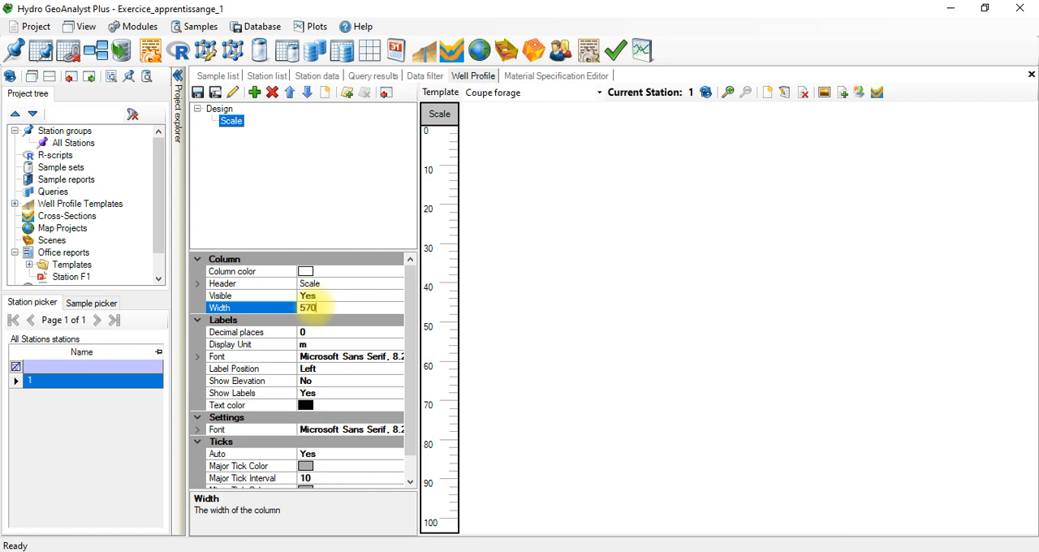
click(501, 288)
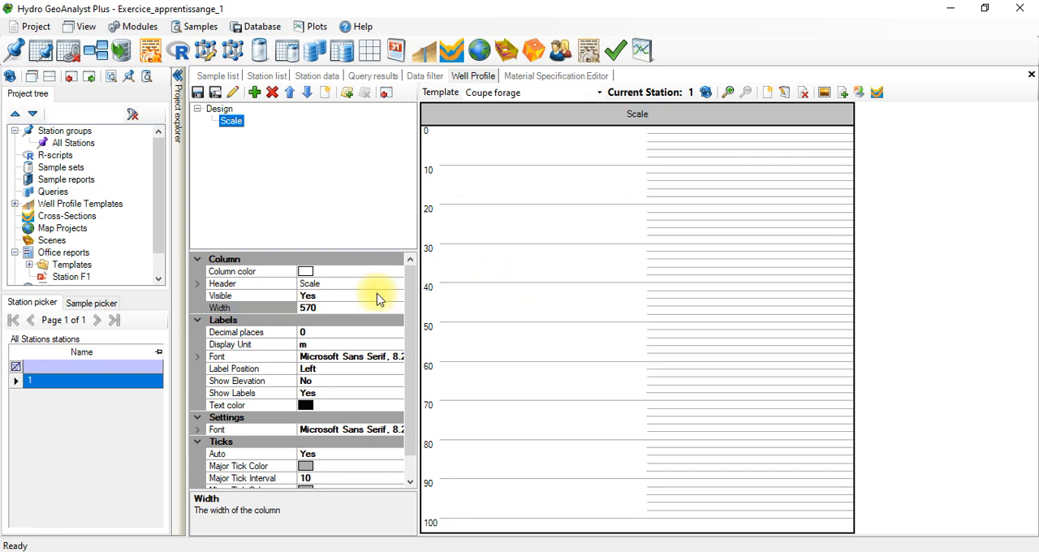
Step: Set the Scale column's width to 70
click(304, 308)
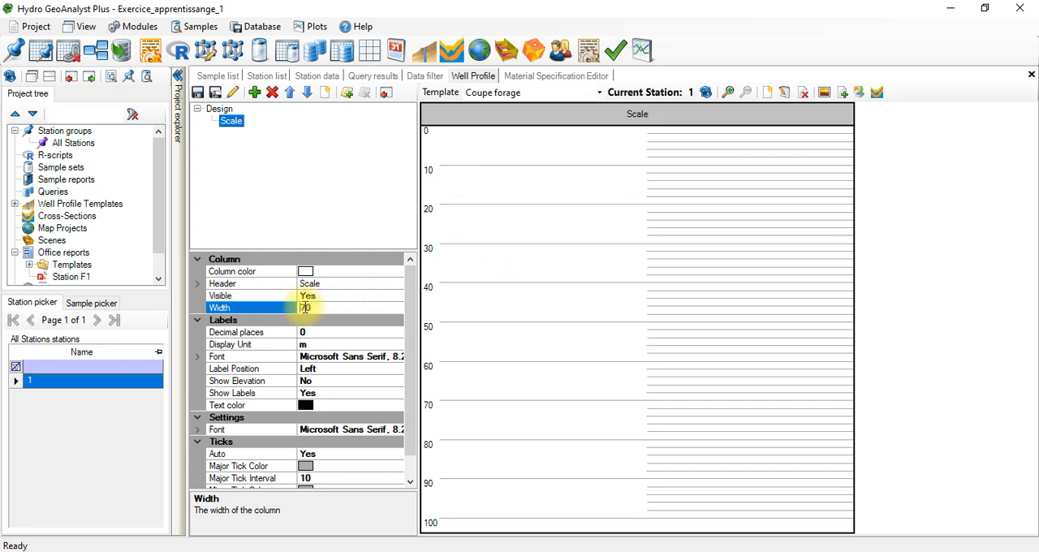
text(70)
key(Return)
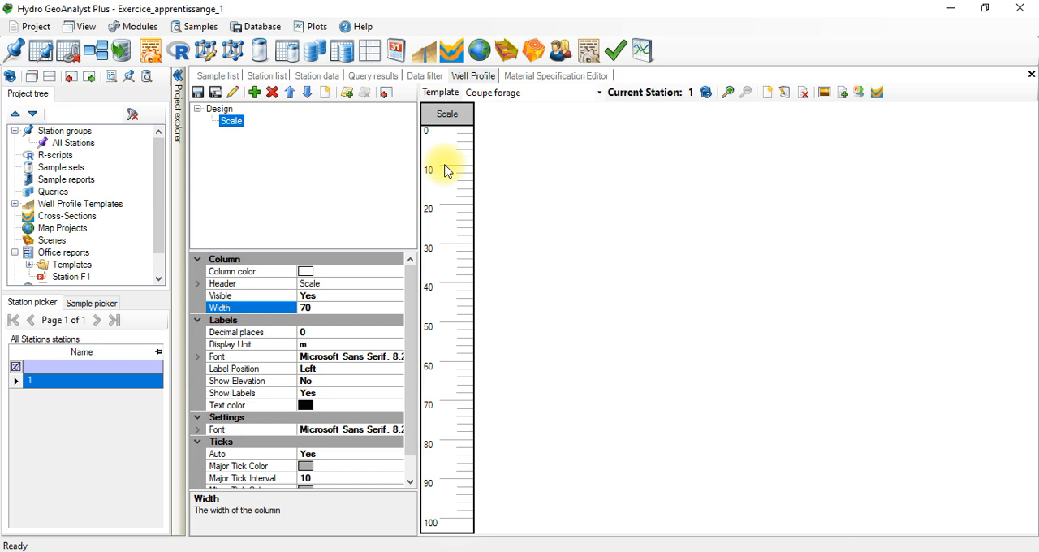
Step: Look at the Scale labels' decimal places setting and the available display units
click(334, 331)
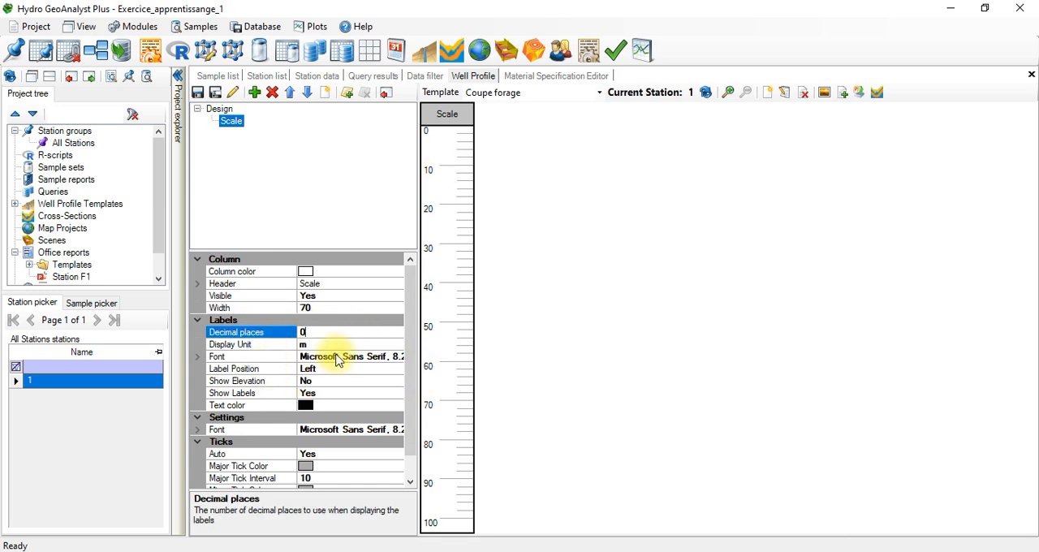
click(302, 334)
click(313, 346)
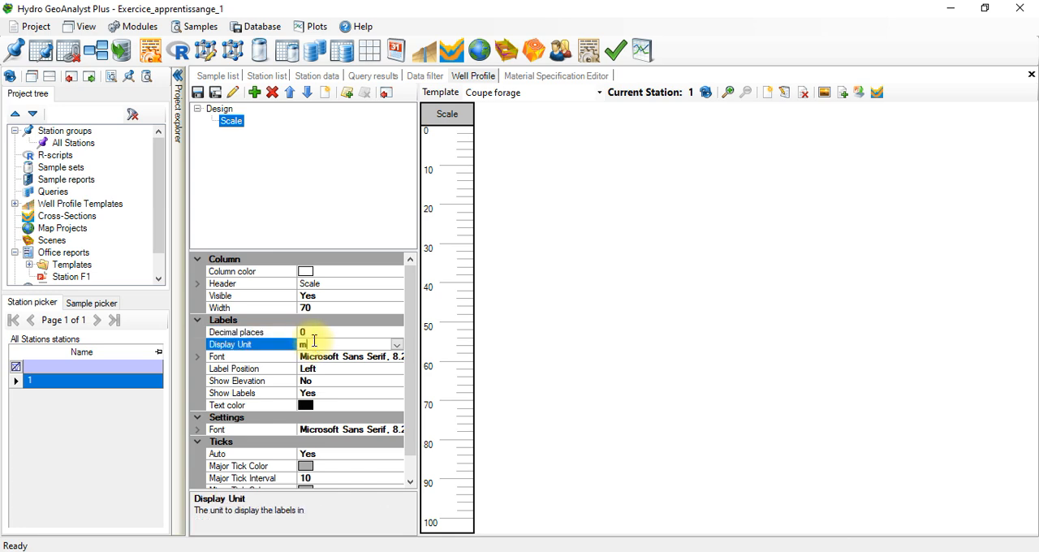
click(397, 346)
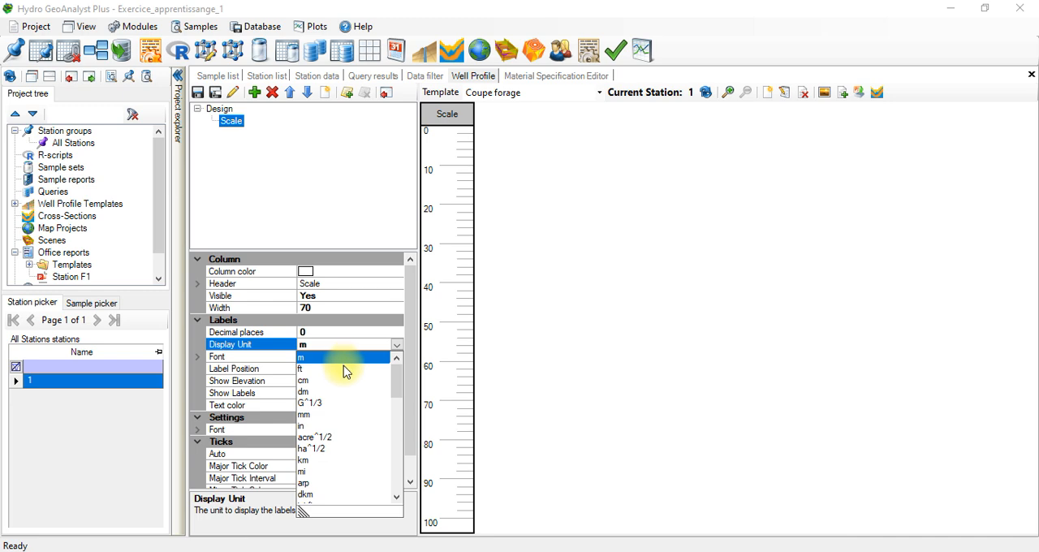
click(367, 332)
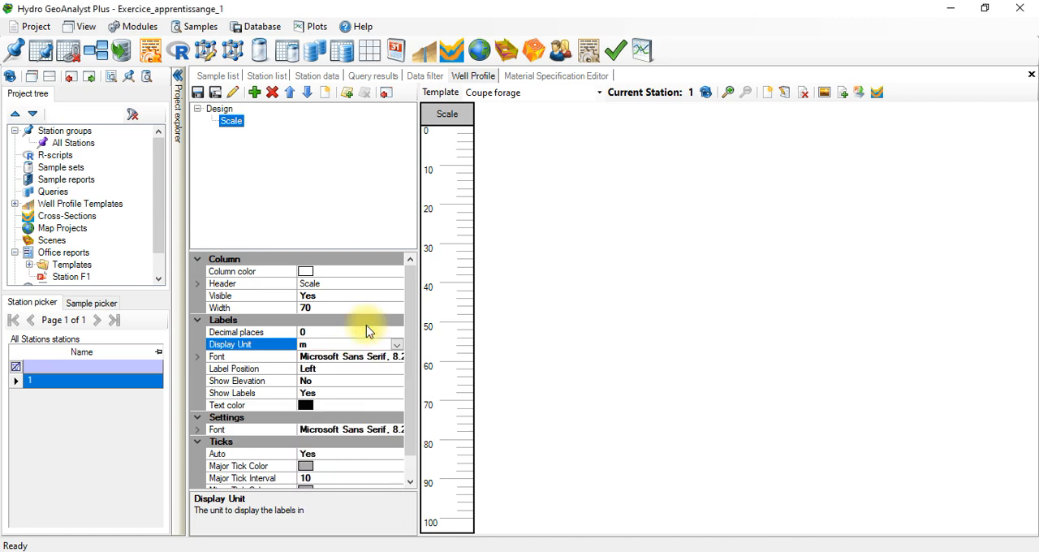
Step: Try the Right label position for the Scale column, and set it back to Left
click(324, 369)
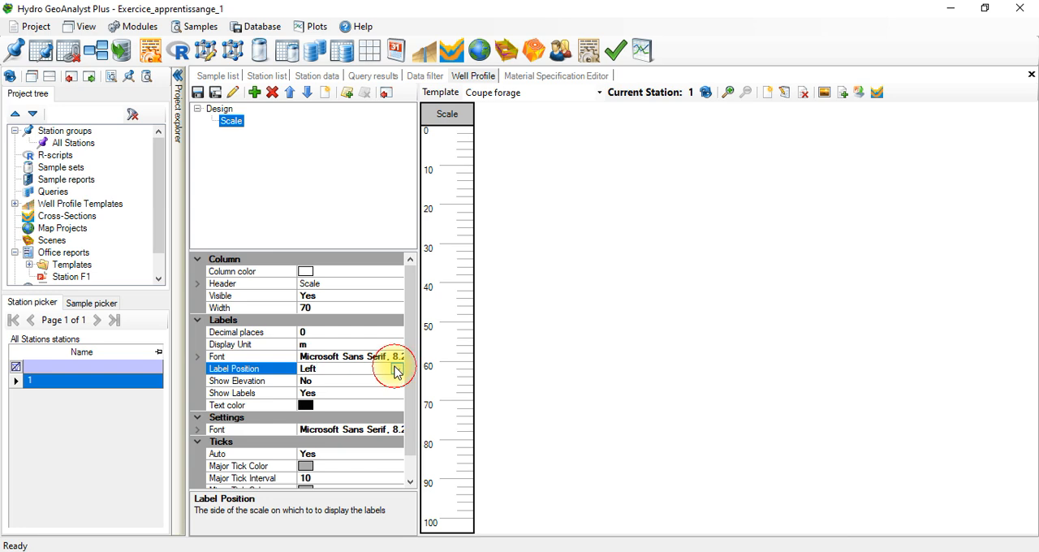
click(395, 370)
click(313, 394)
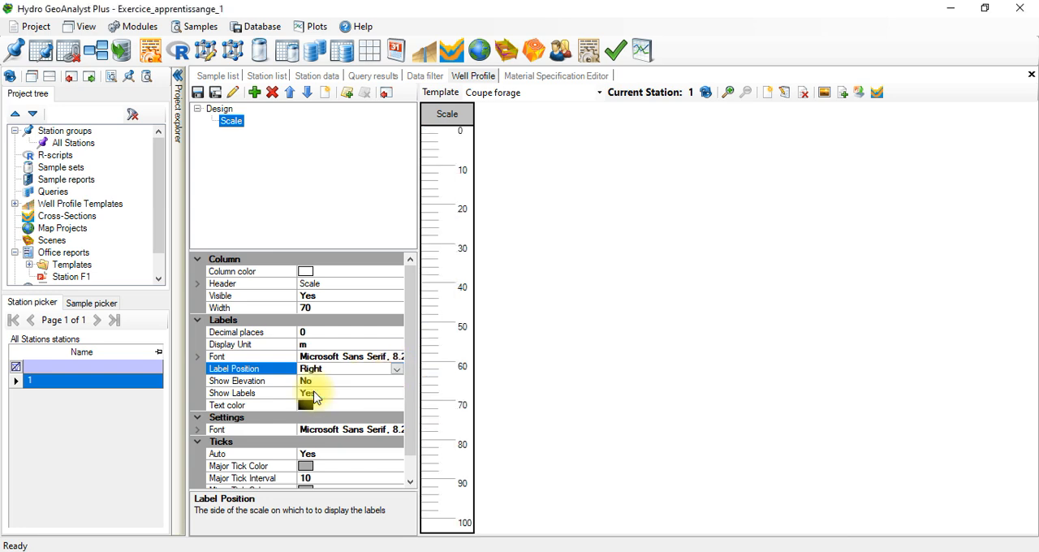
click(397, 369)
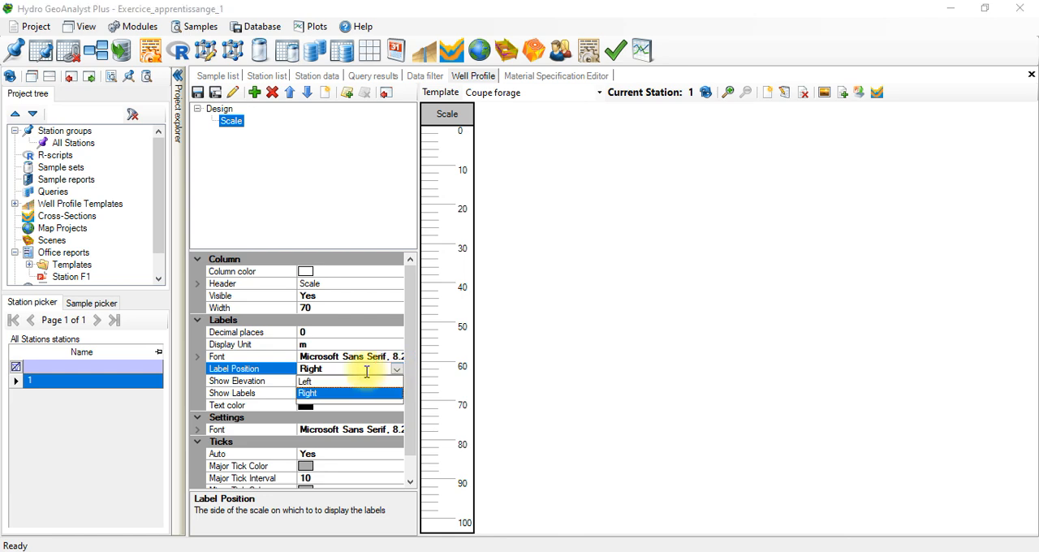
click(340, 382)
Step: Try showing elevation instead of depth on the Scale column, and set Show Elevation back to No
click(341, 383)
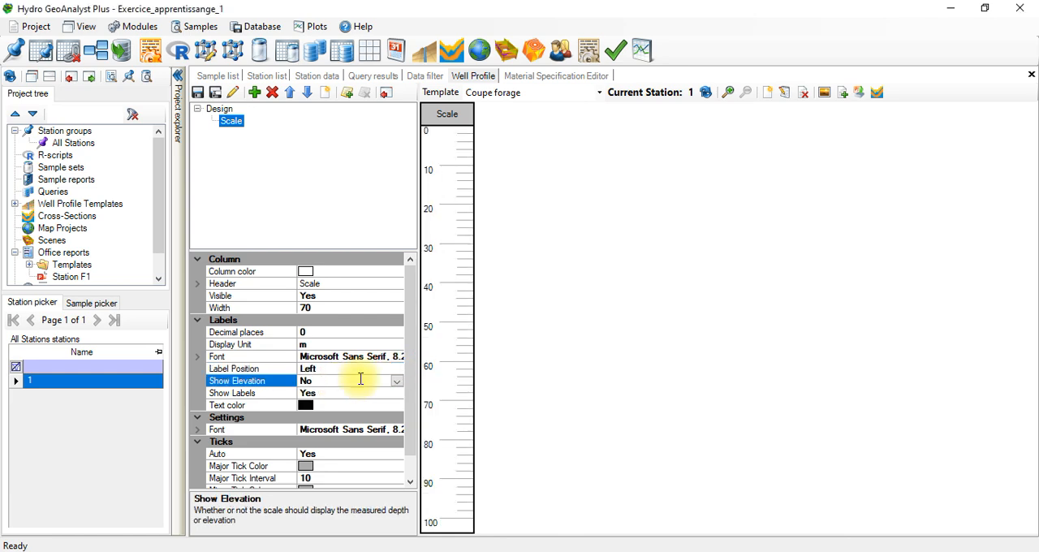
click(396, 381)
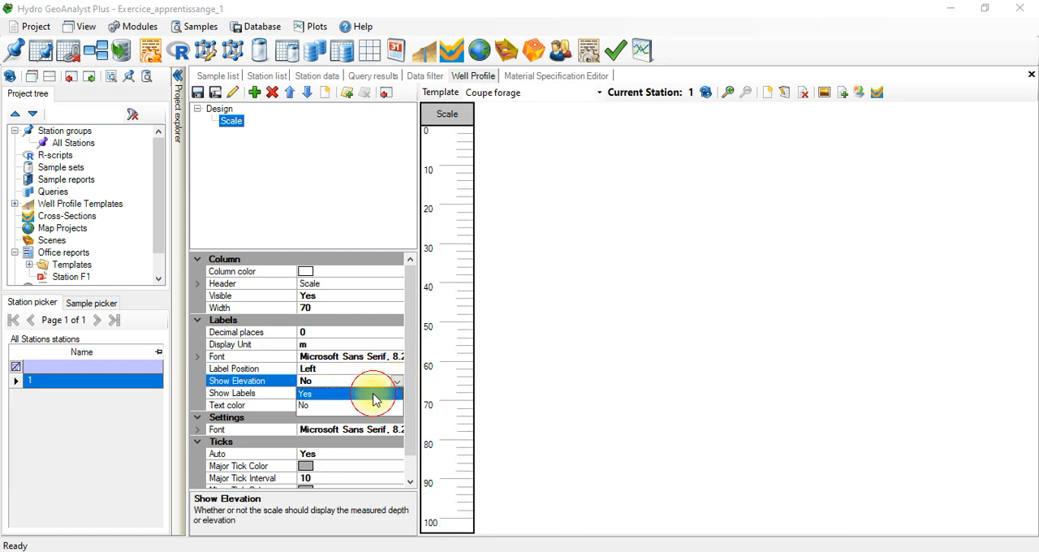
click(374, 394)
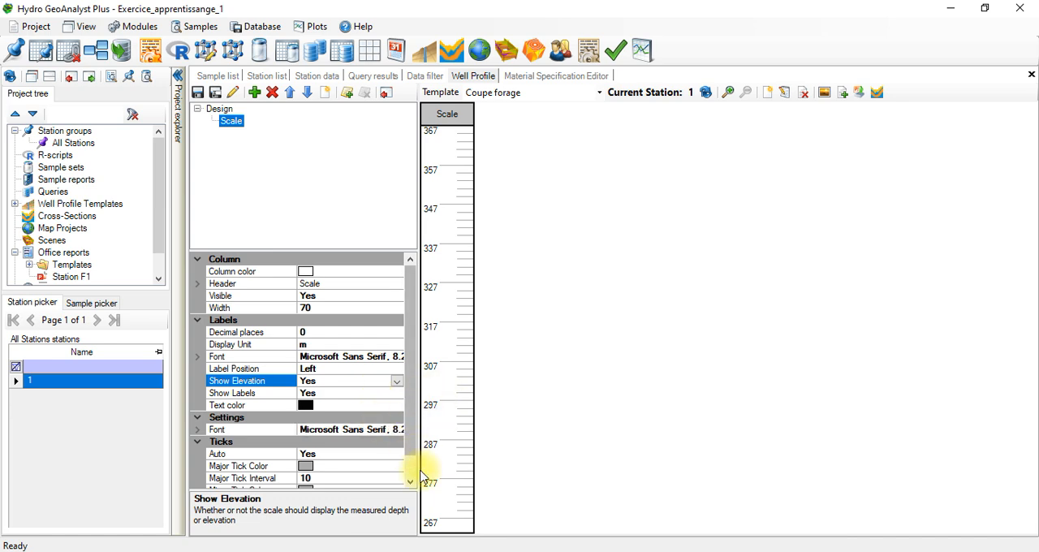
click(396, 381)
click(349, 405)
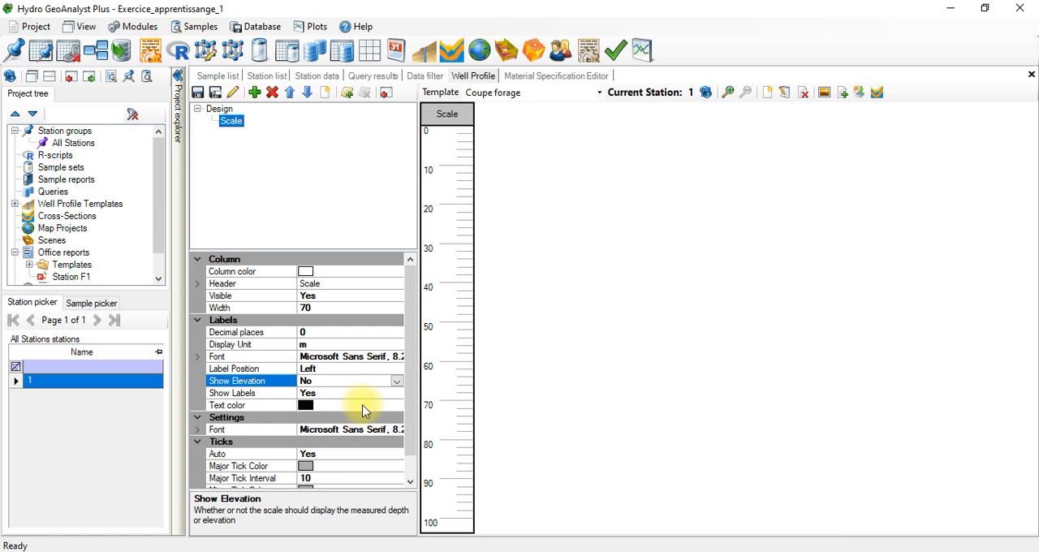
Step: Try red as the Scale column's label text color, and restore black
click(309, 406)
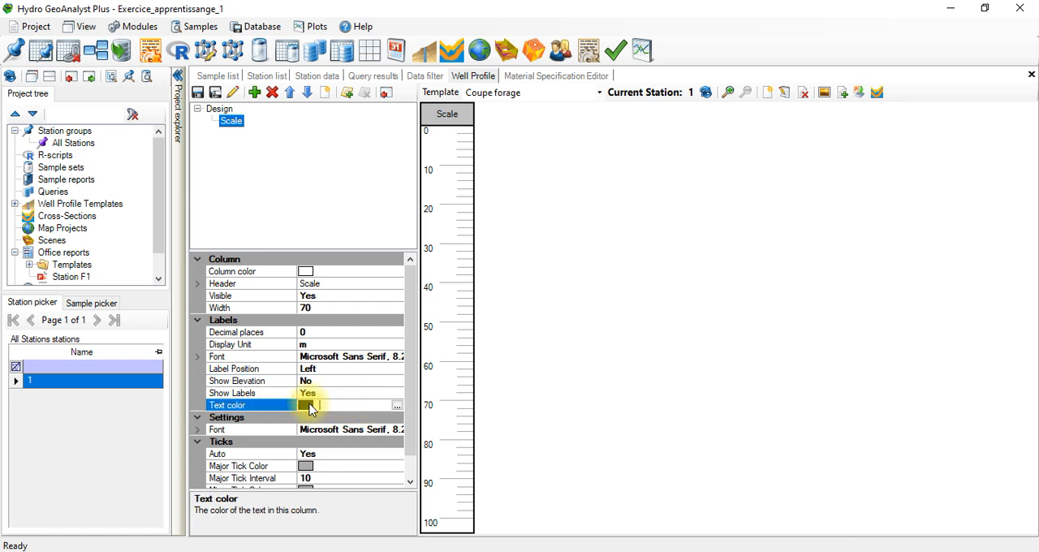
click(396, 406)
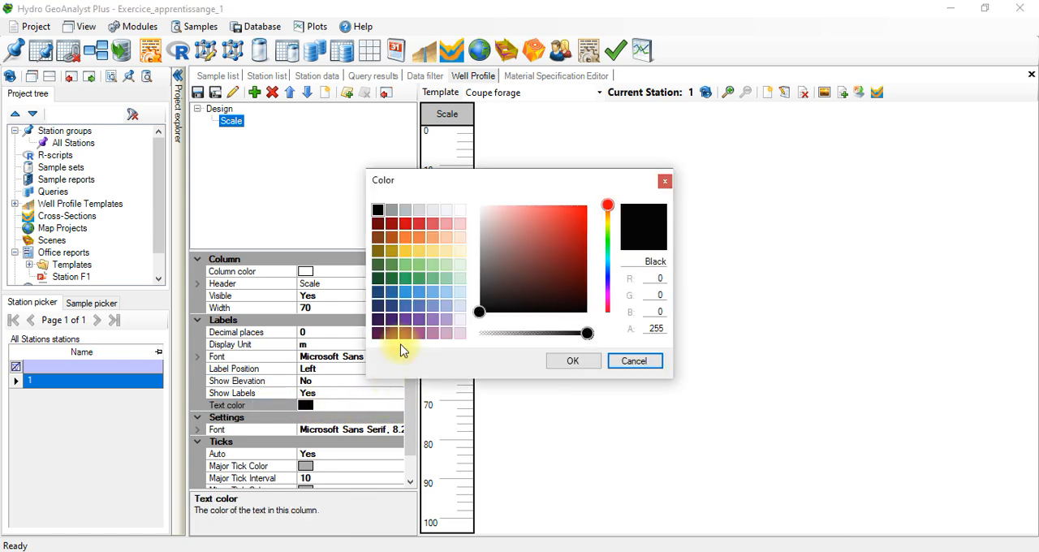
click(405, 224)
click(565, 363)
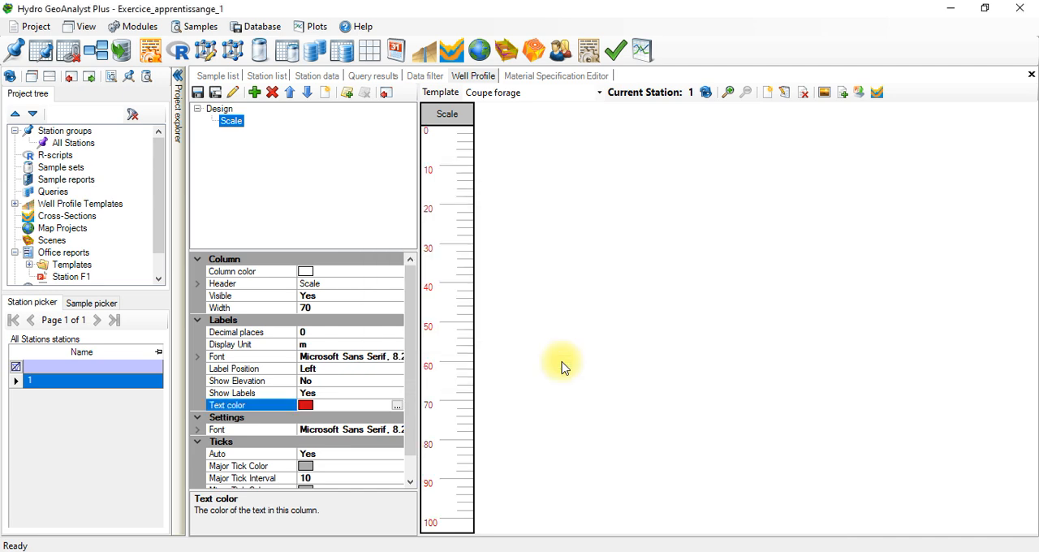
click(396, 405)
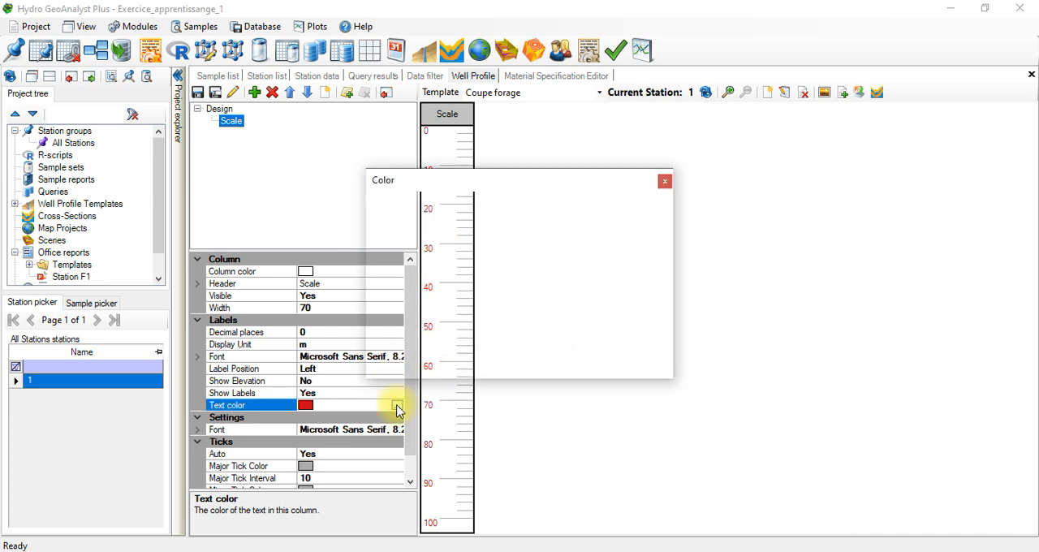
click(377, 210)
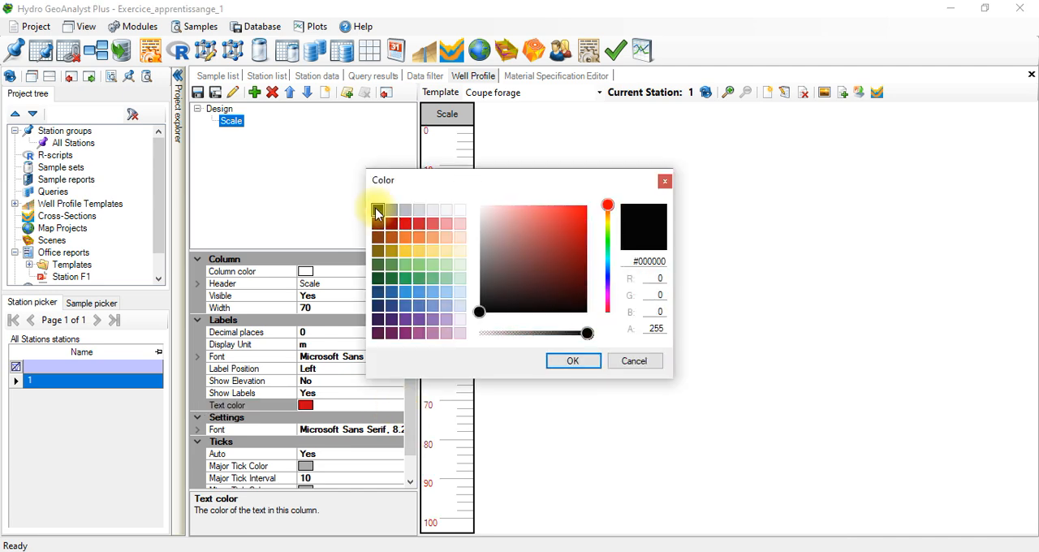
click(578, 361)
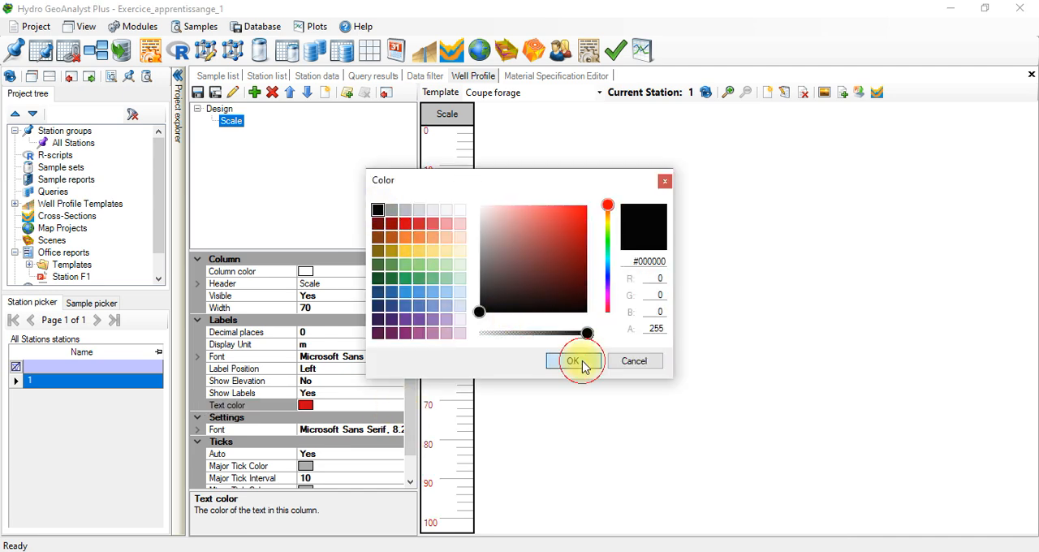
Step: Set the Scale column's major tick color to black
click(408, 486)
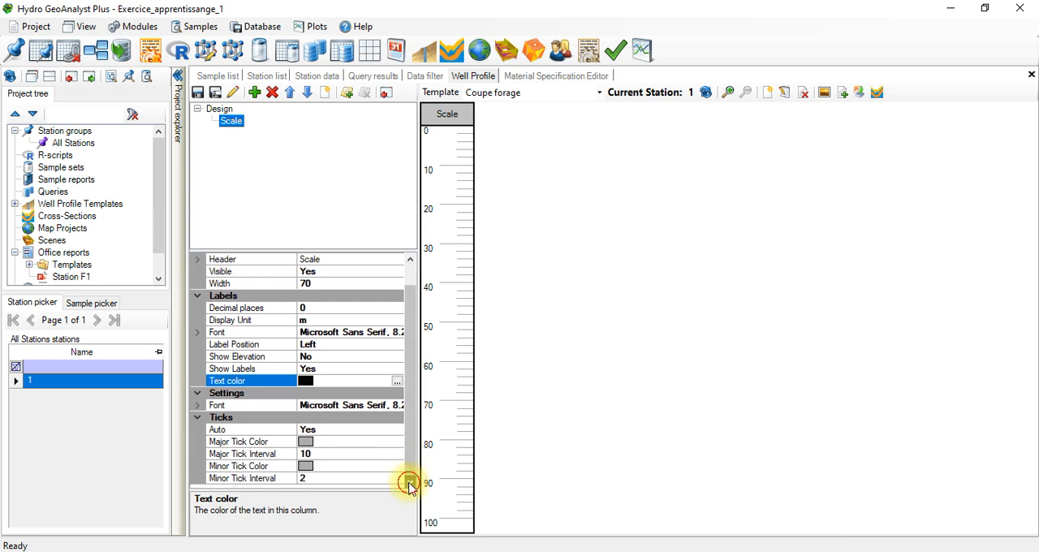
click(306, 445)
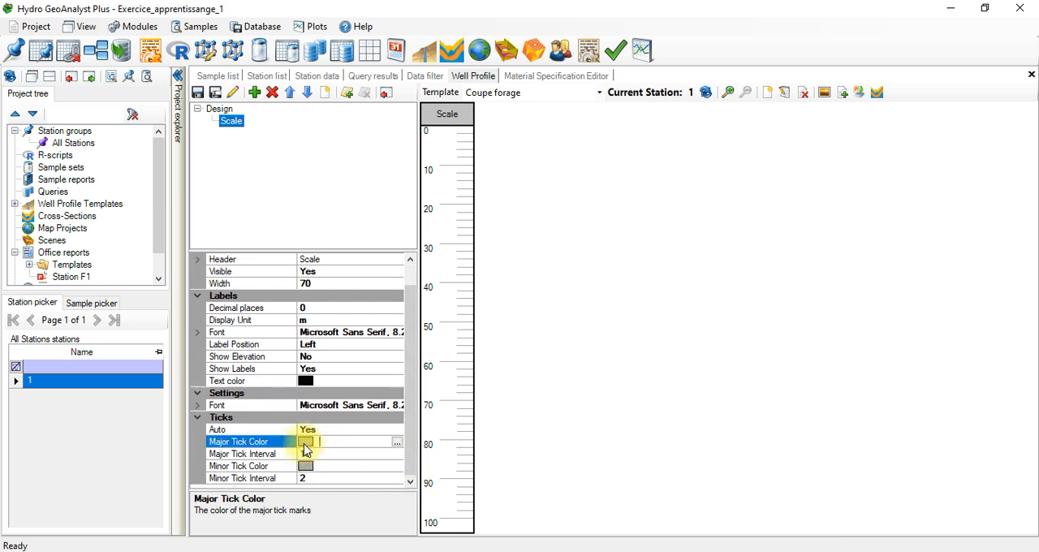
click(305, 468)
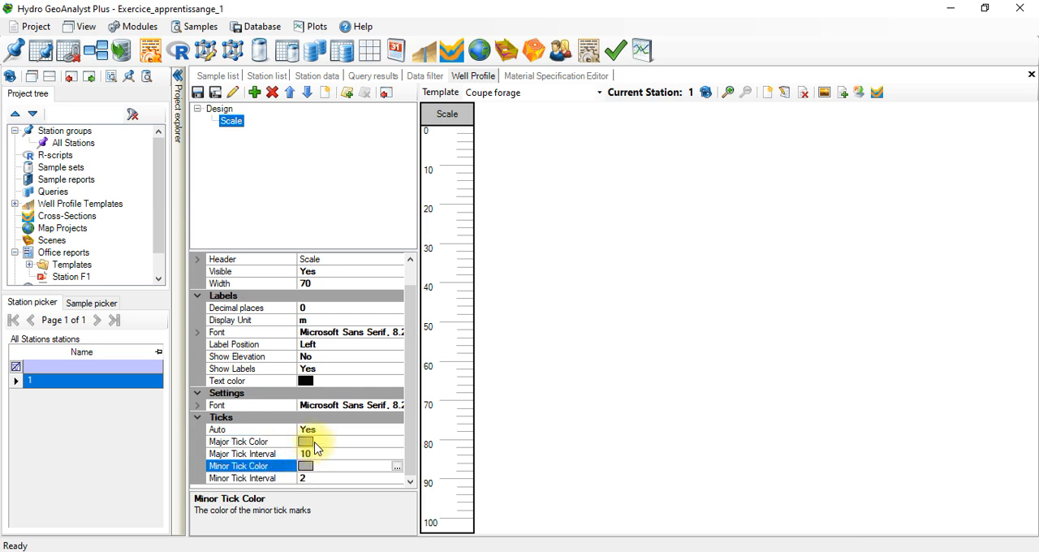
click(305, 444)
click(318, 466)
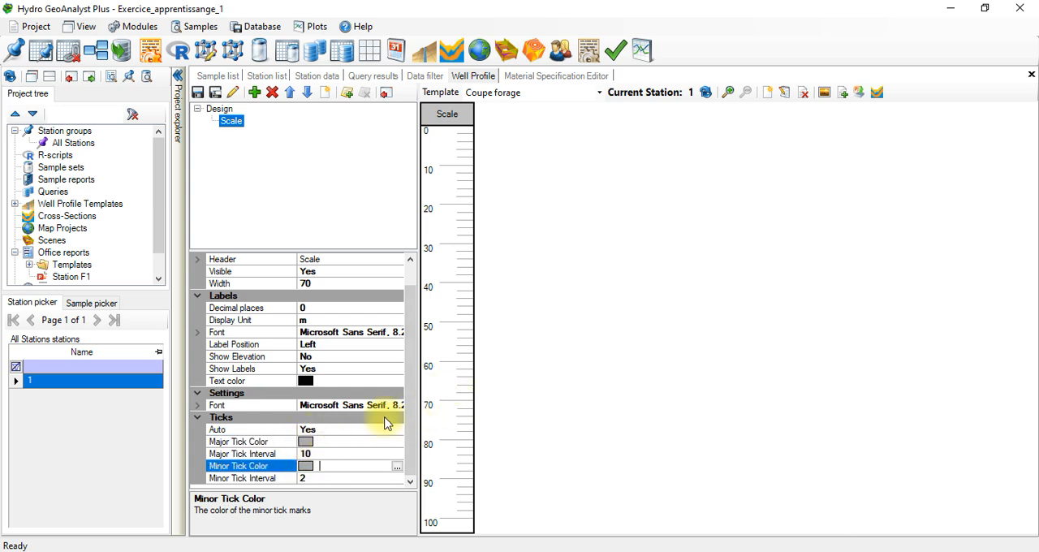
click(337, 441)
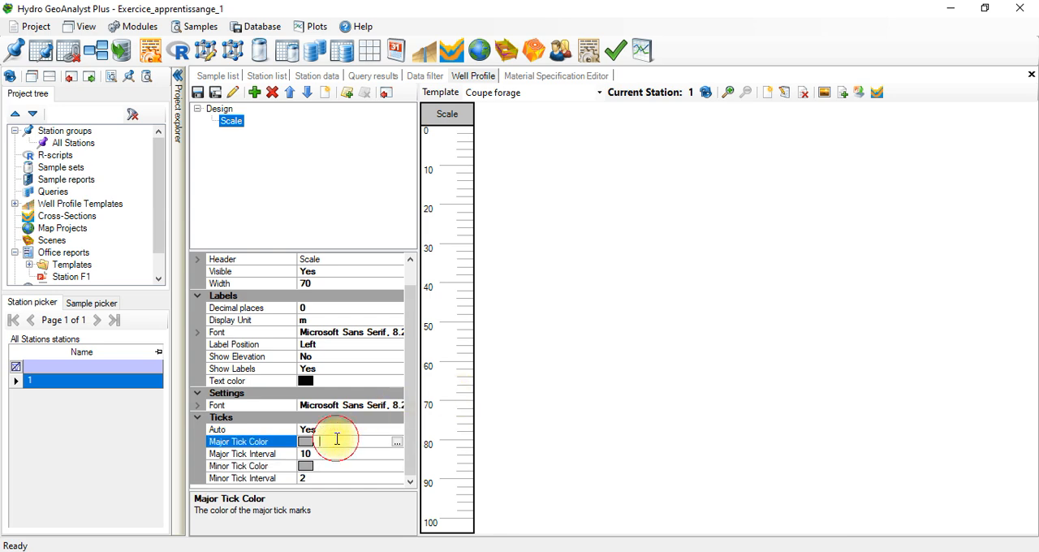
click(397, 441)
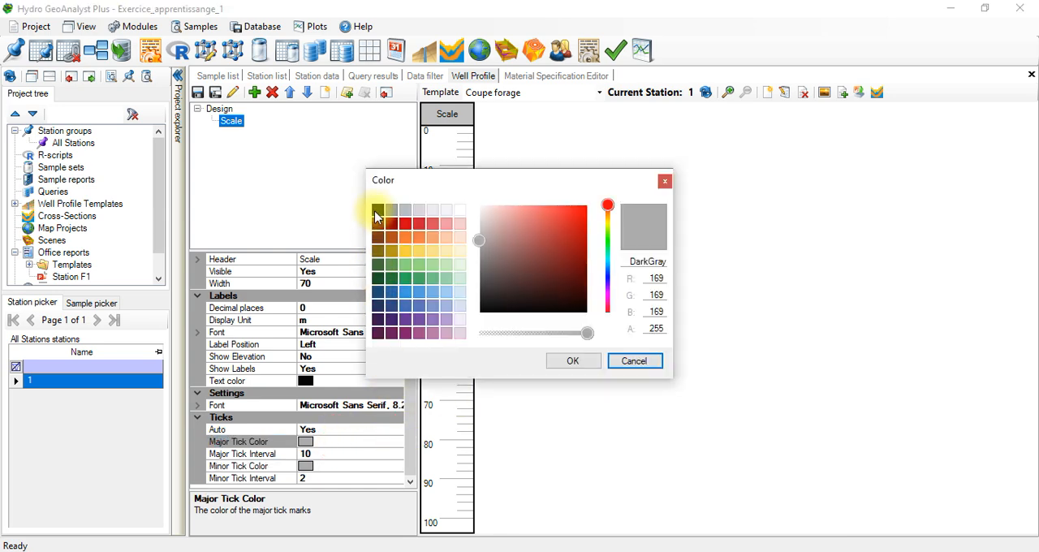
click(377, 209)
click(554, 361)
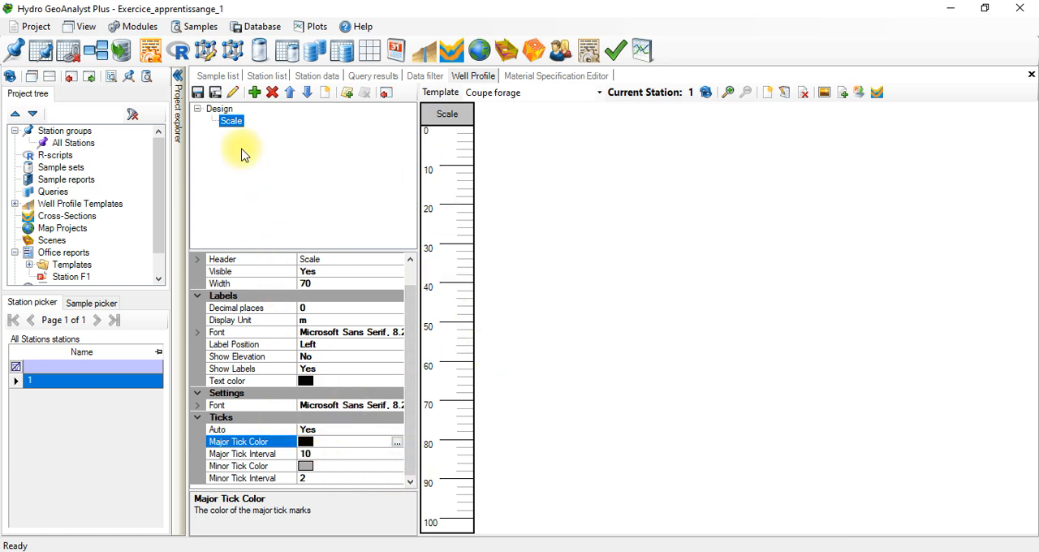
click(413, 307)
drag(413, 307, 399, 253)
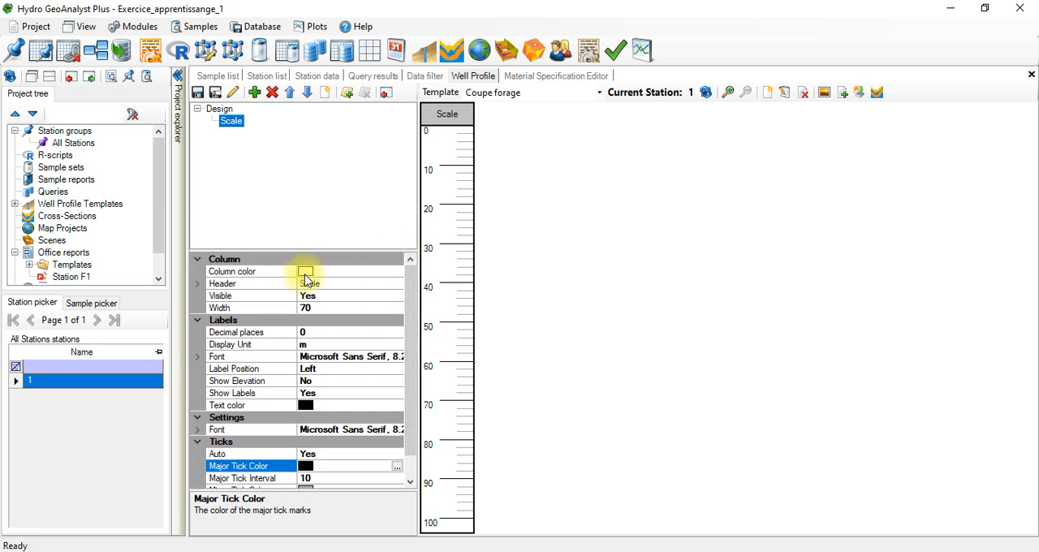
click(305, 273)
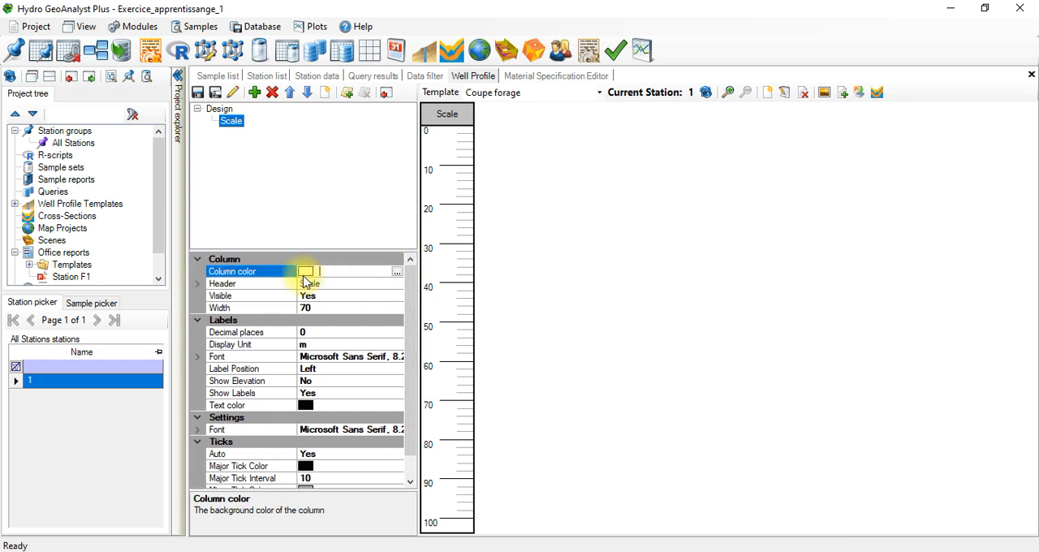
Step: Add a new column of type Lithology to the well profile template
click(254, 92)
click(482, 288)
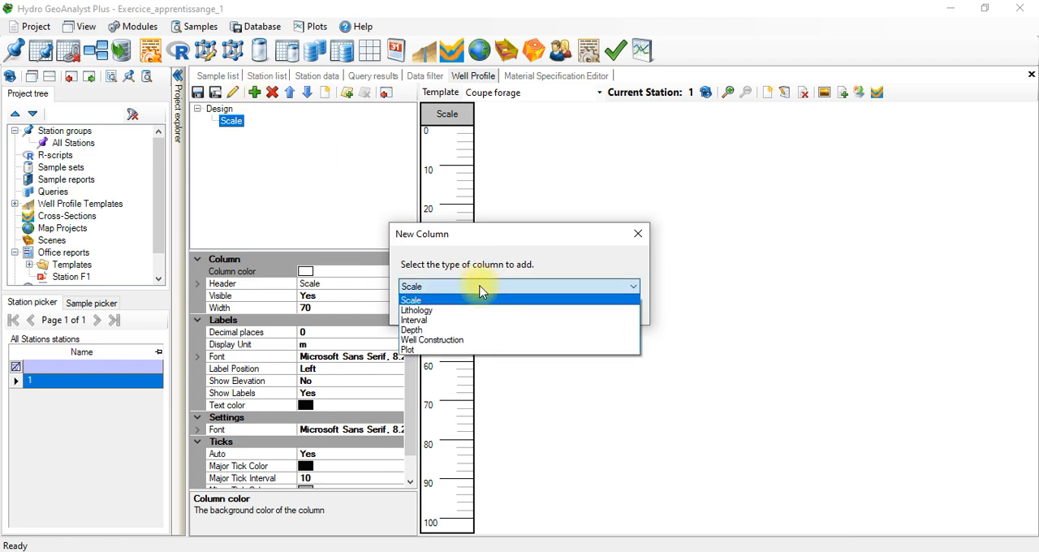
click(452, 312)
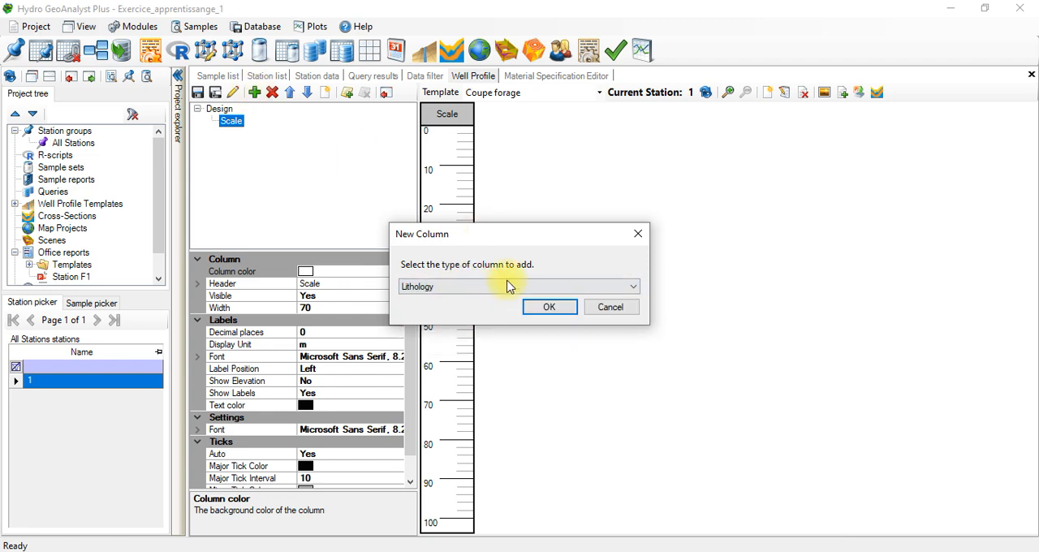
click(551, 309)
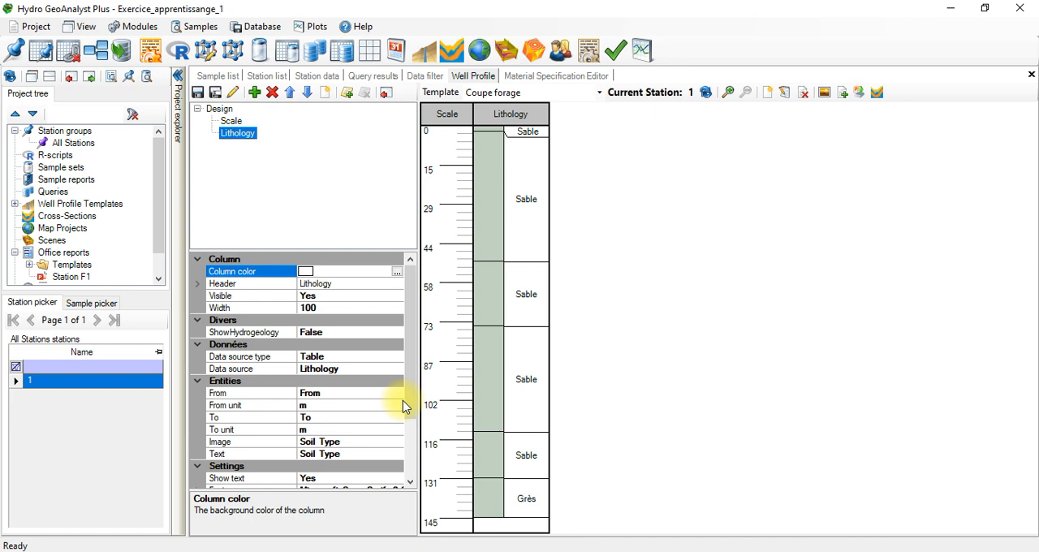
Step: Set the Description field as the source of the Lithology column's interval text
scroll(405, 403, down, 5)
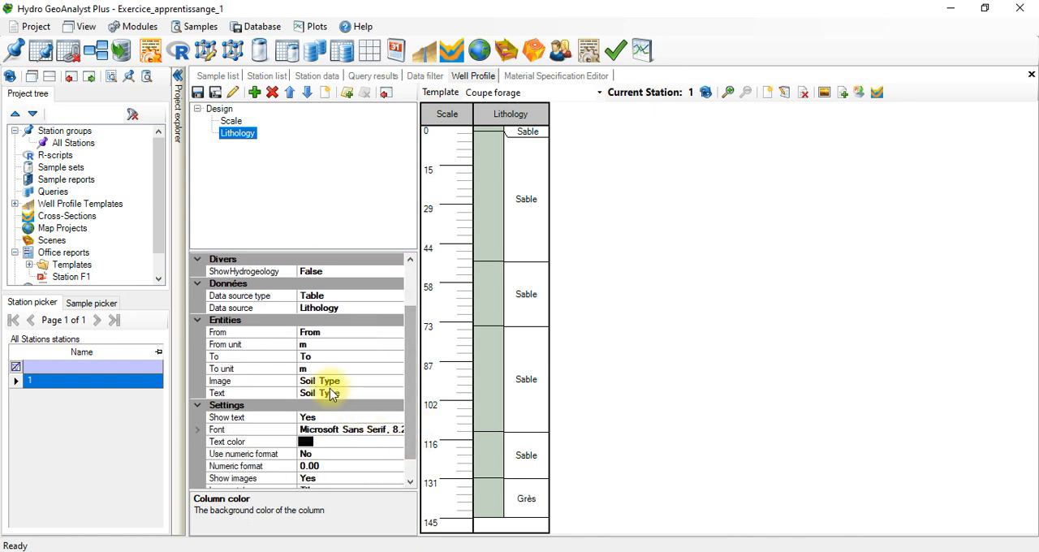
click(327, 380)
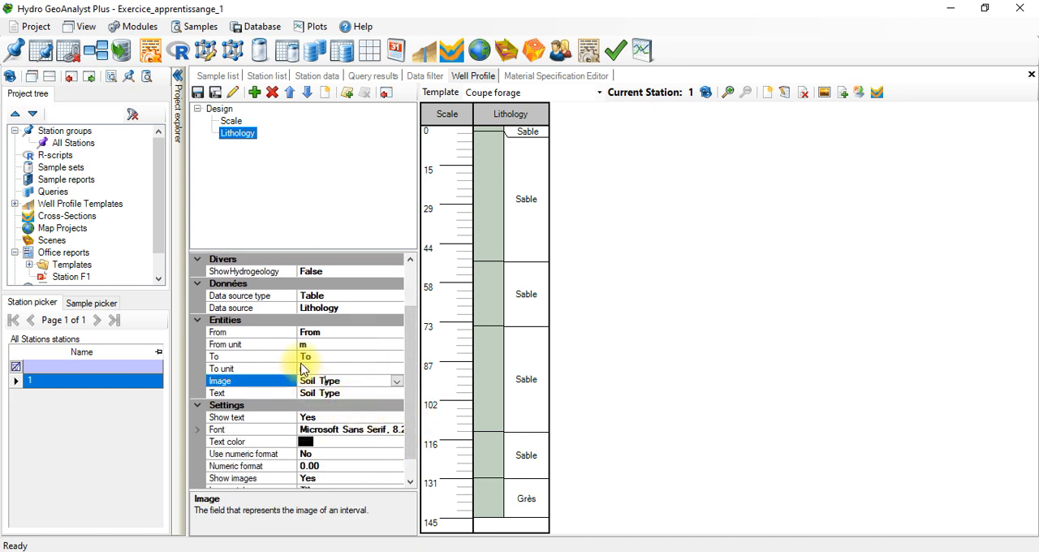
scroll(406, 424, down, 1)
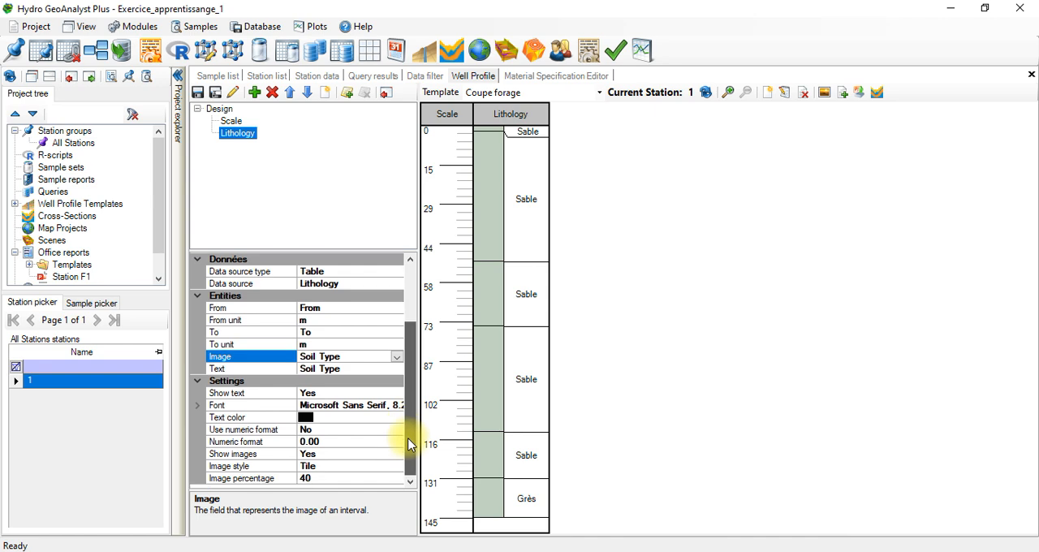
click(312, 369)
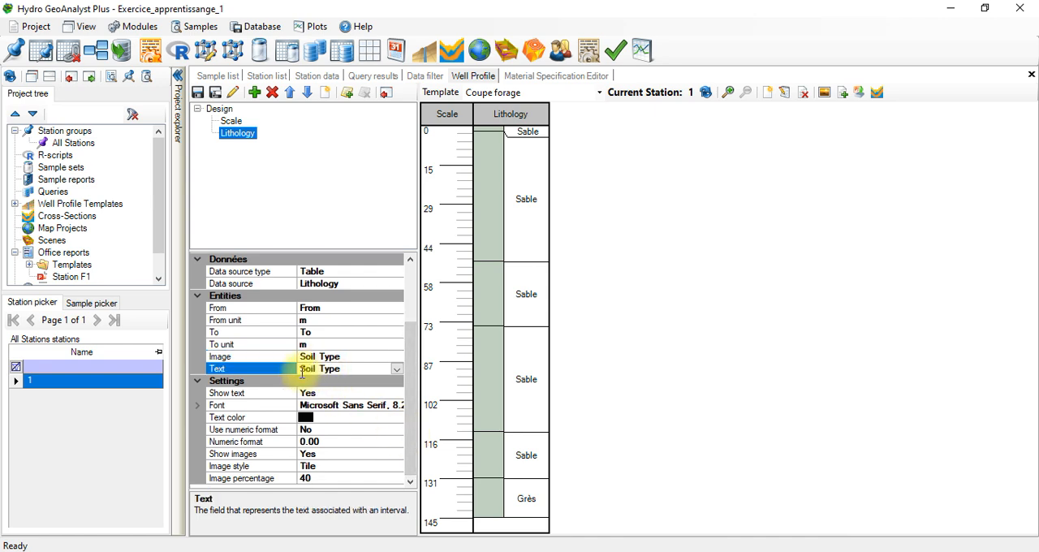
click(396, 369)
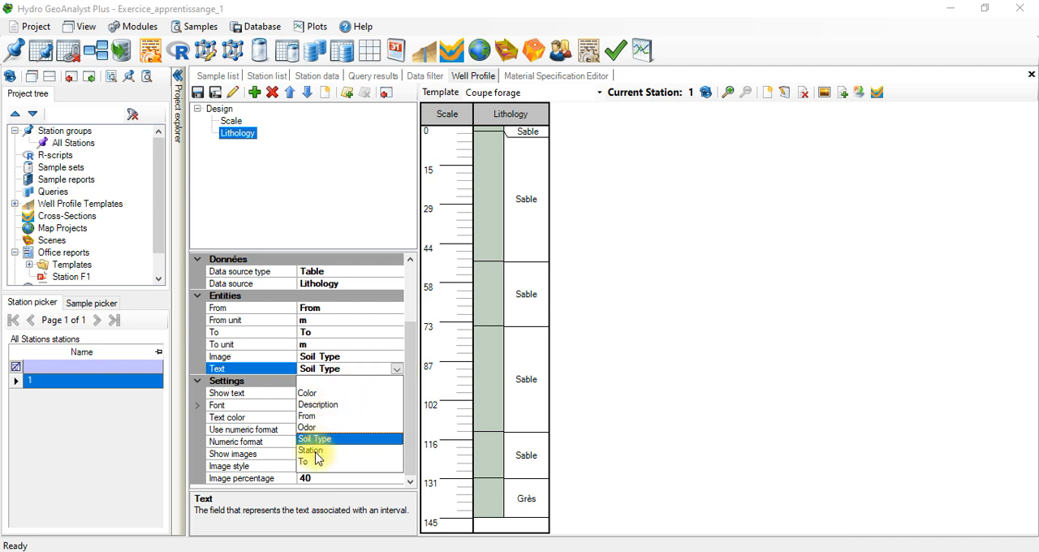
click(329, 404)
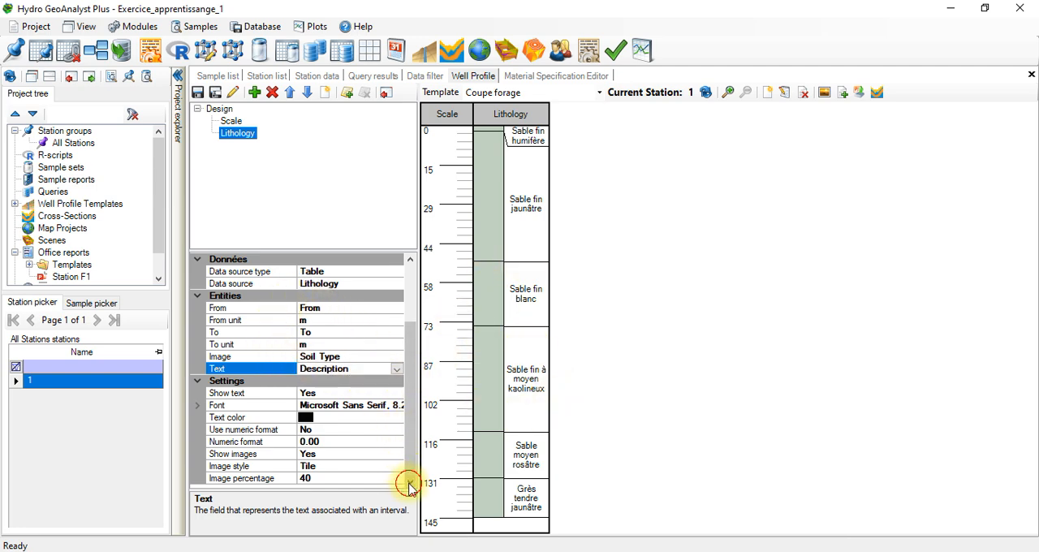
Step: Set the Lithology column's text font to Arial Rounded MT, style Gras, size 9, and widen the column to about 233
click(339, 404)
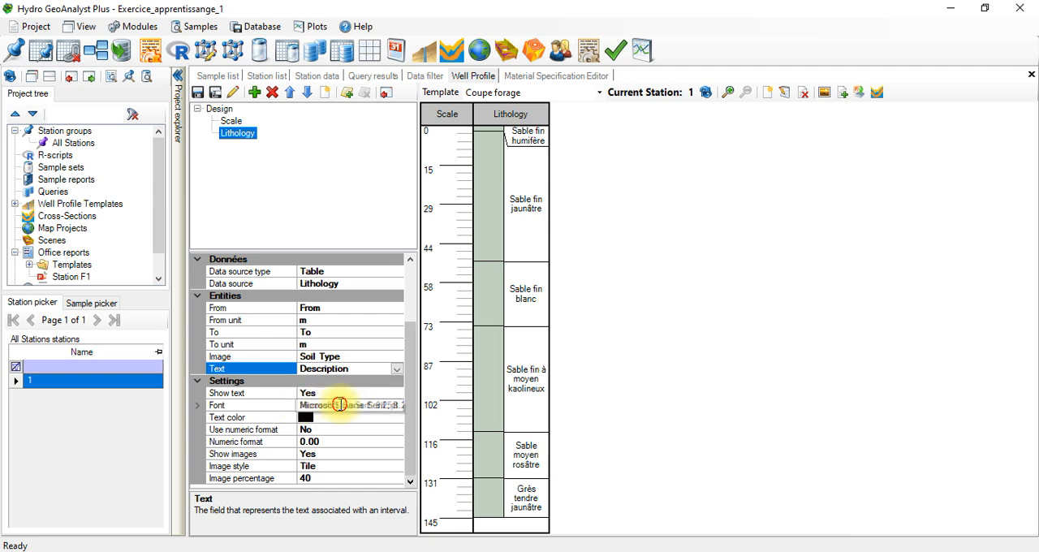
click(395, 406)
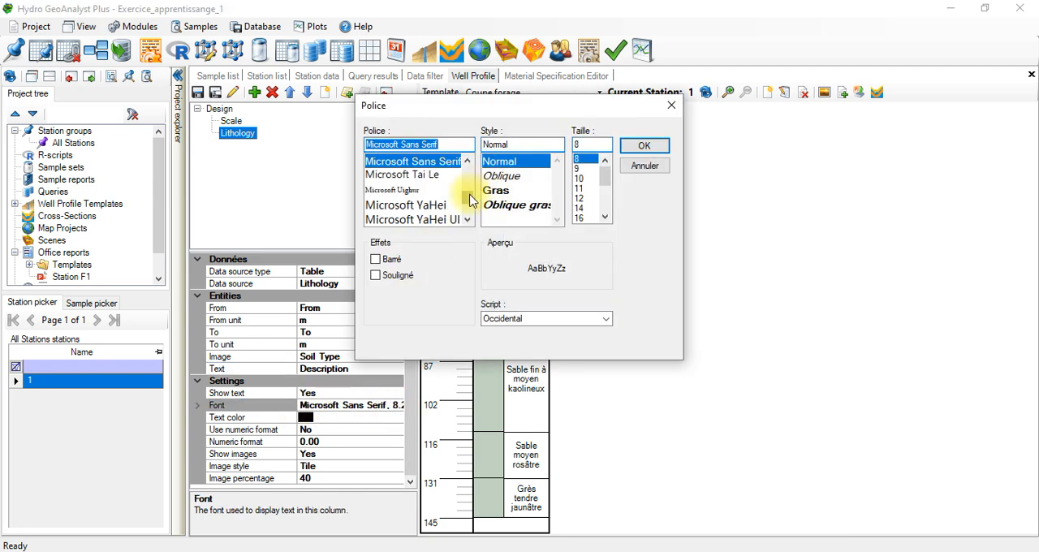
mouse_move(471, 199)
mouse_down()
mouse_move(464, 150)
mouse_move(461, 189)
mouse_up()
drag(465, 190, 465, 176)
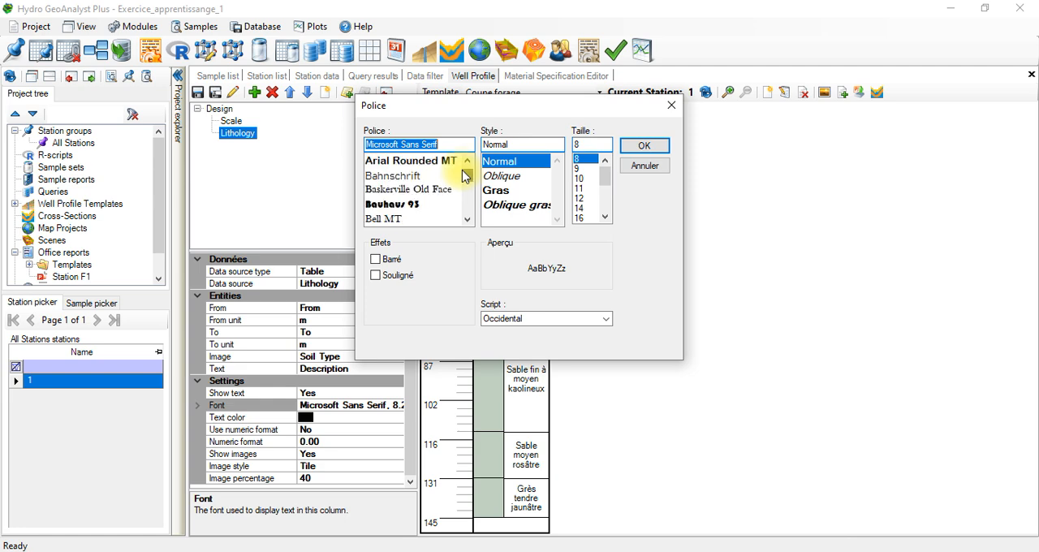
click(467, 161)
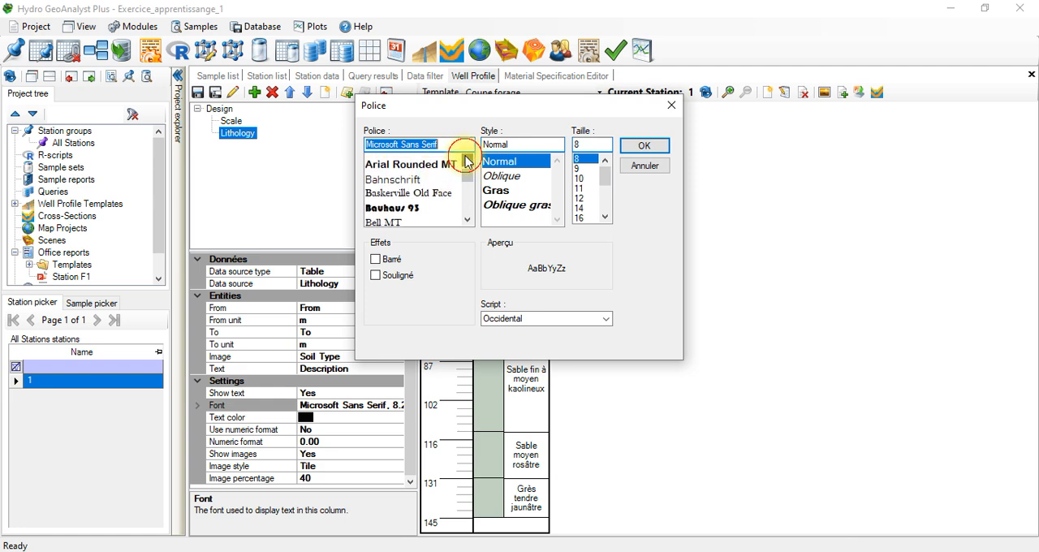
click(467, 161)
click(467, 161)
click(467, 161)
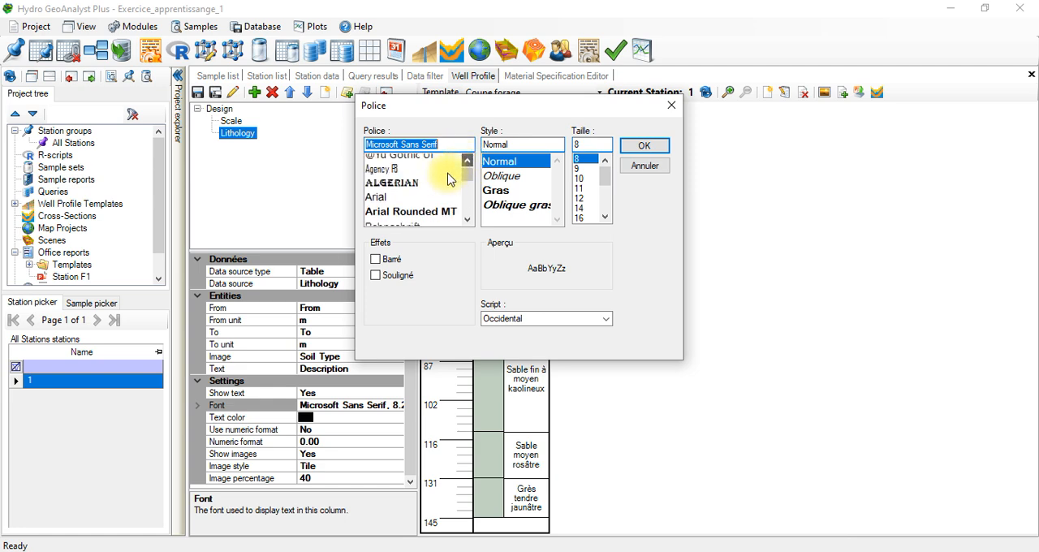
click(467, 220)
click(467, 219)
click(439, 204)
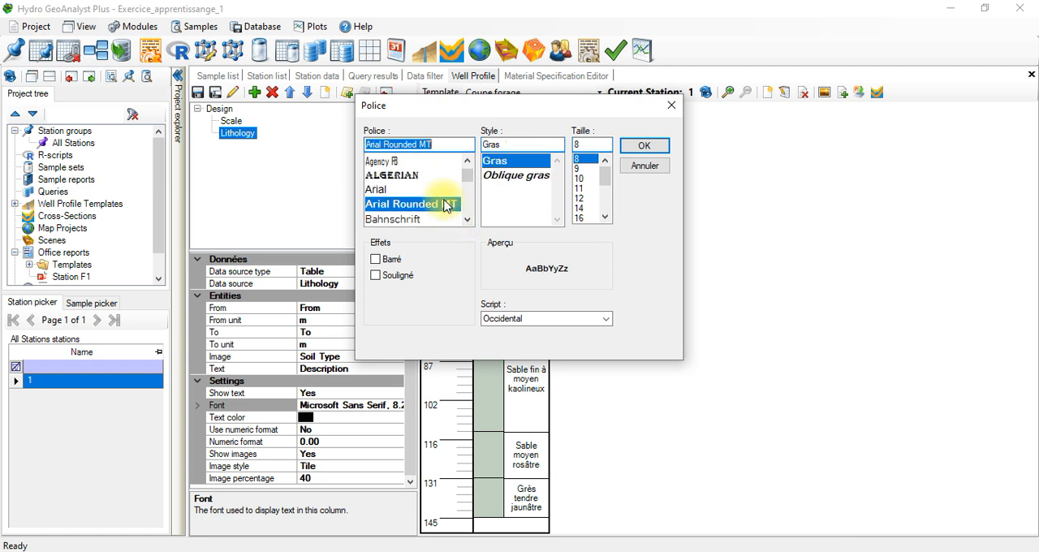
click(579, 169)
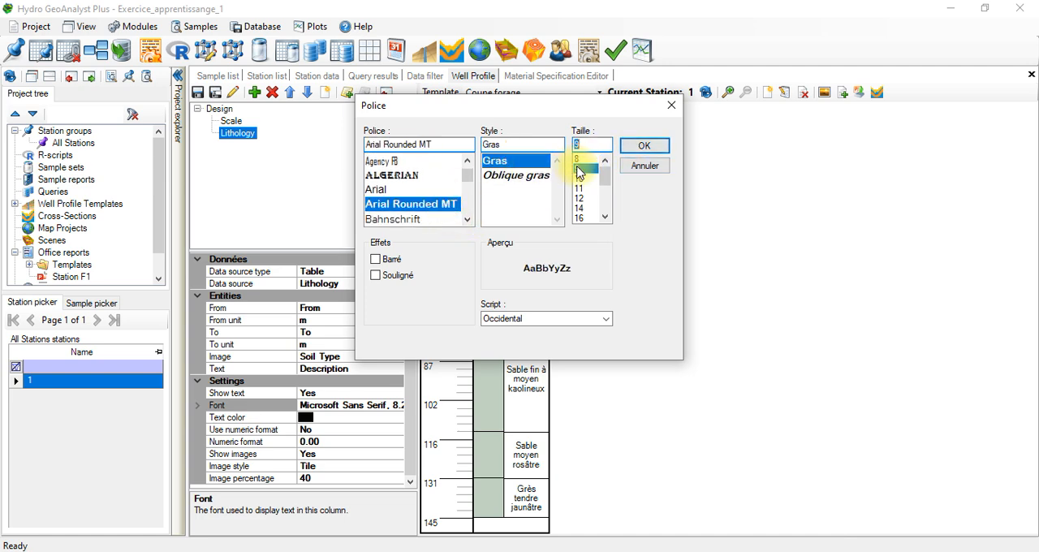
click(634, 147)
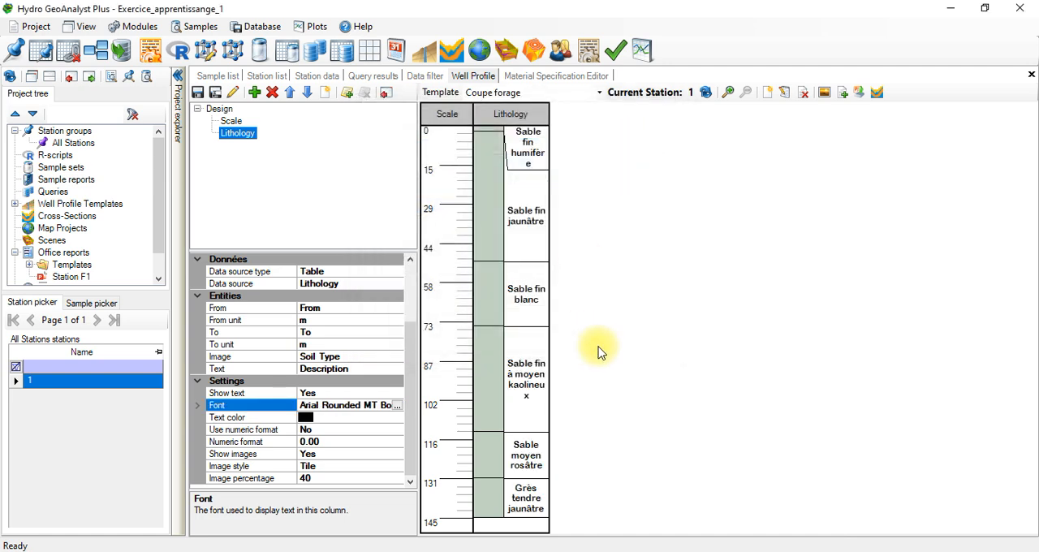
drag(551, 153, 651, 151)
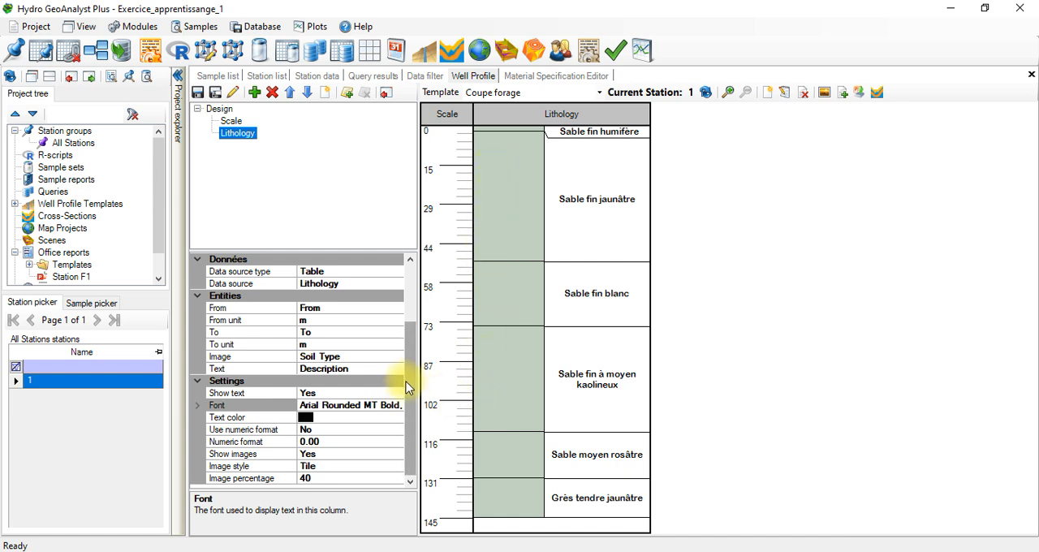
scroll(403, 380, up, 3)
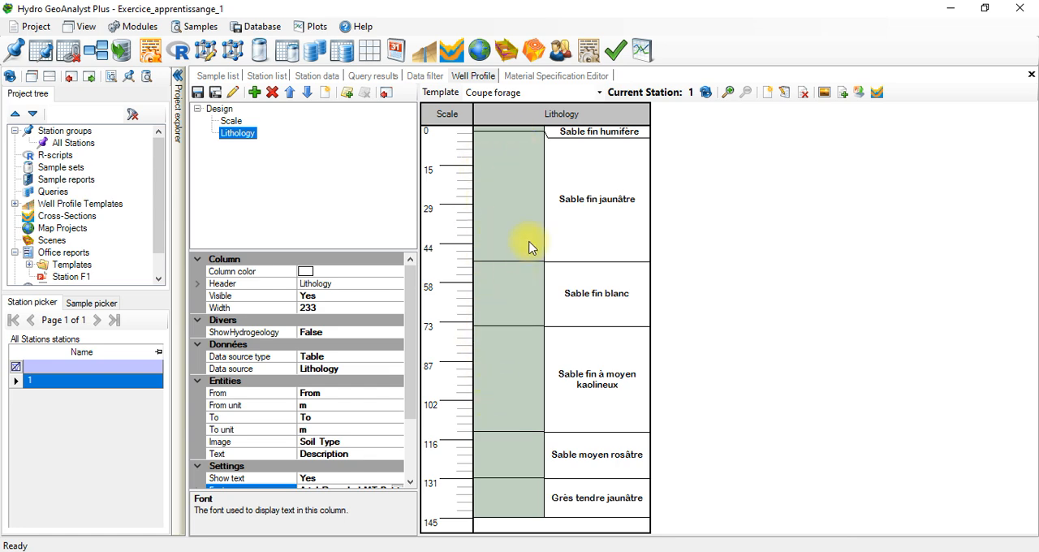
Step: Examine the materials and pattern images of the USDA, DIN 4023, IAH and Compton specifications in the Material Specification Editor
click(589, 52)
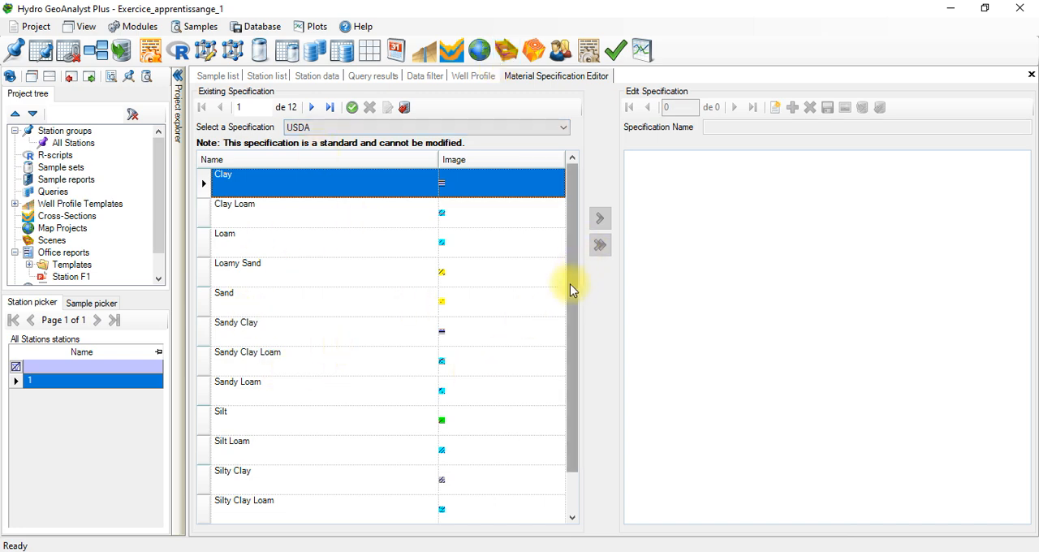
drag(563, 327, 566, 380)
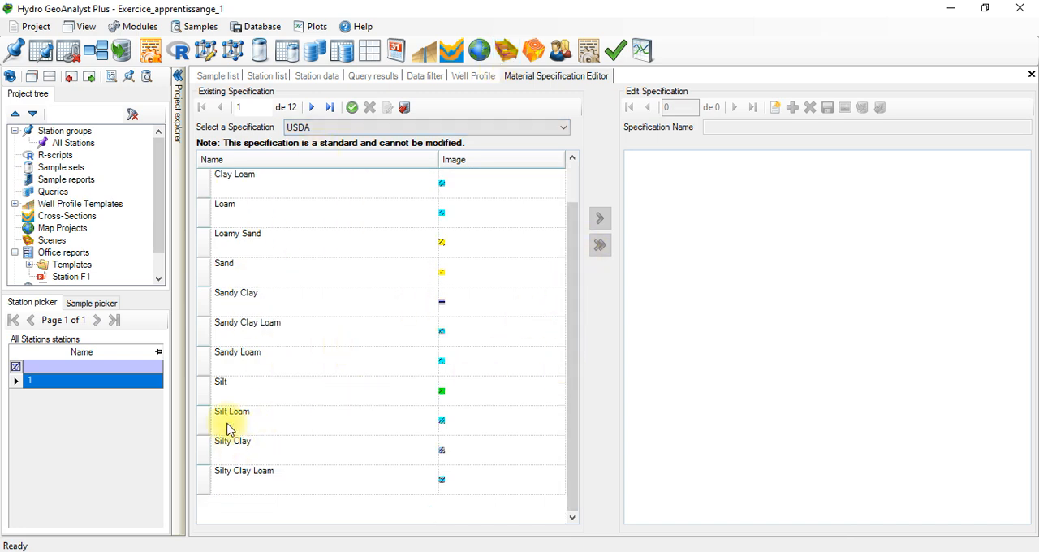
click(336, 128)
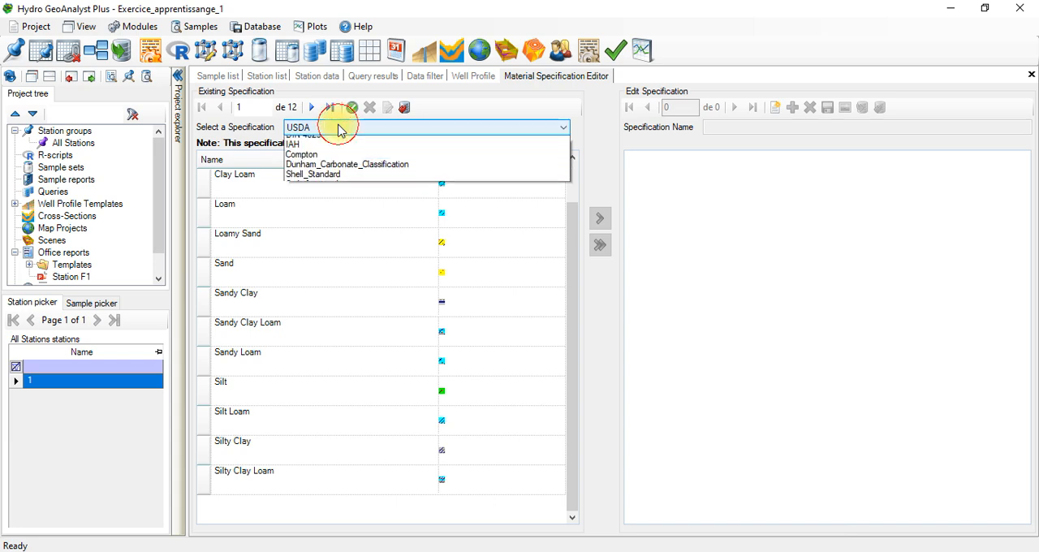
click(329, 162)
click(353, 128)
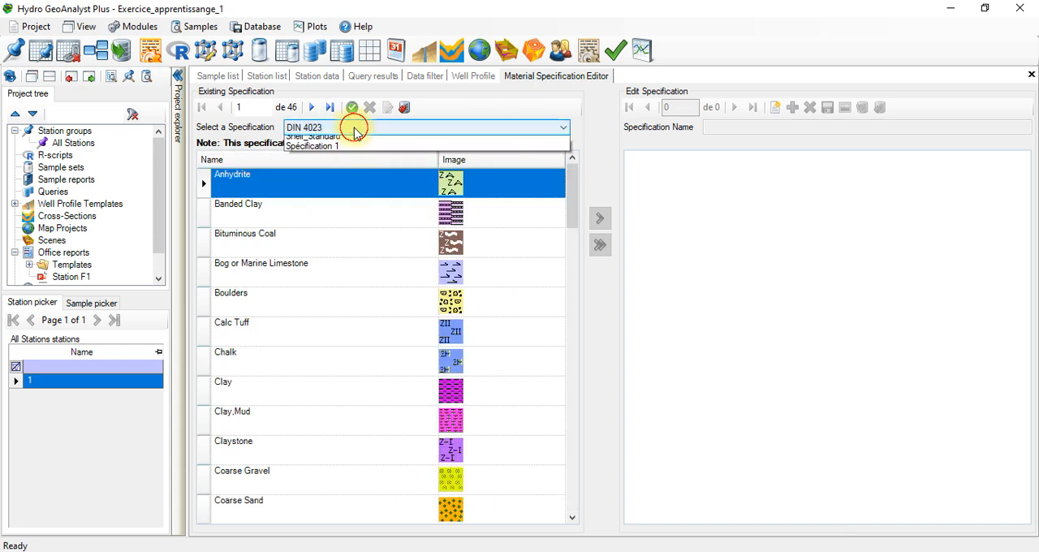
click(343, 172)
click(365, 128)
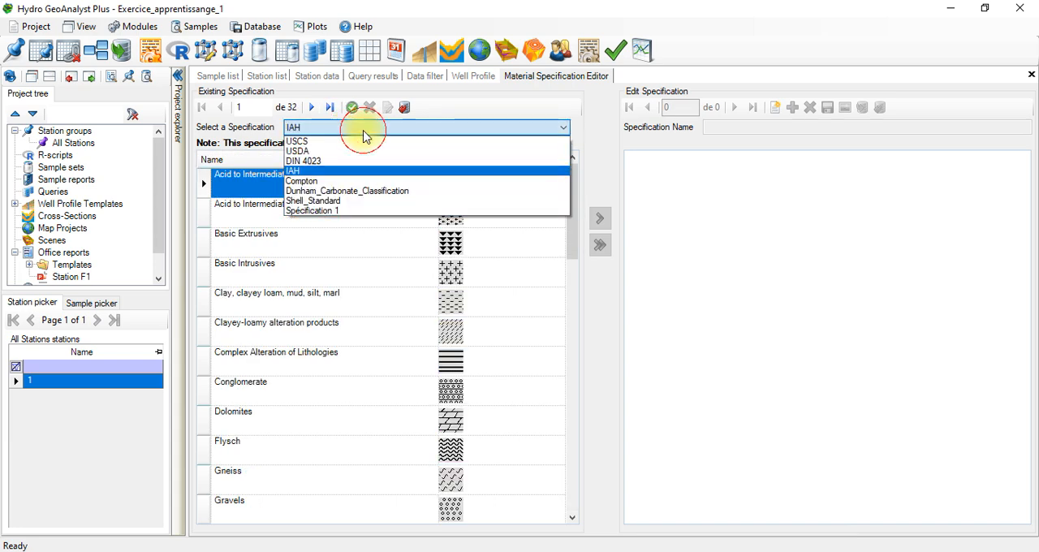
click(349, 182)
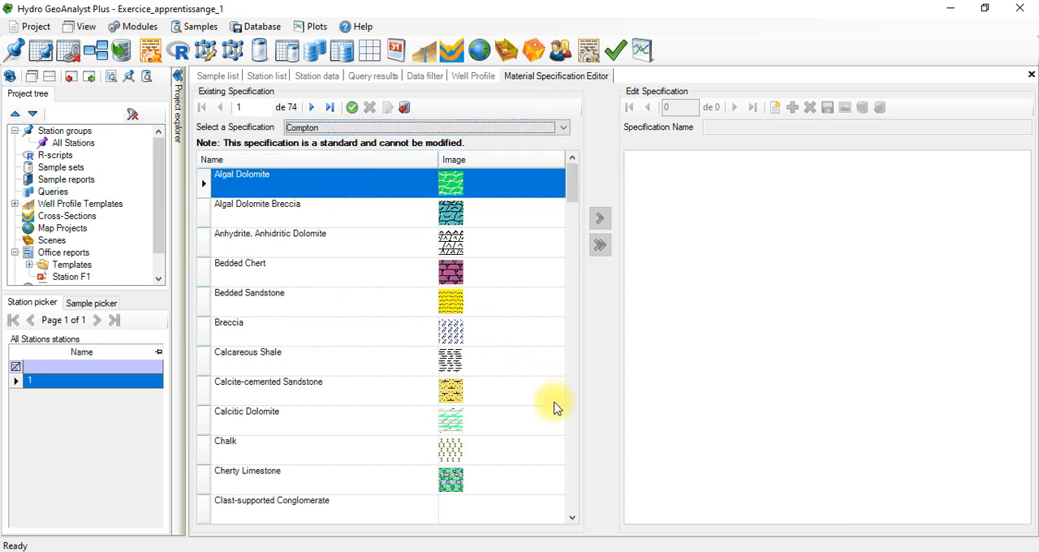
scroll(577, 446, down, 6)
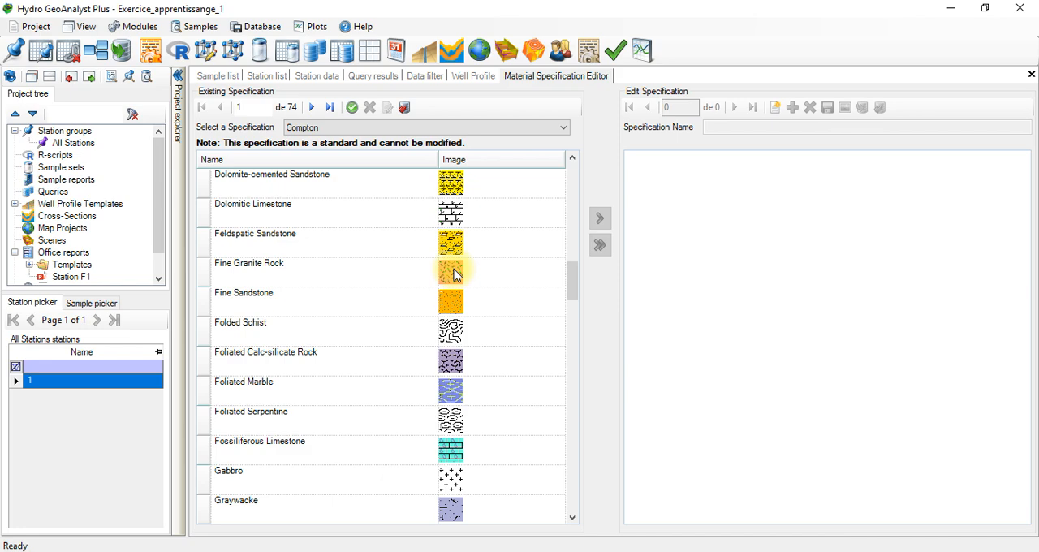
drag(571, 294, 529, 157)
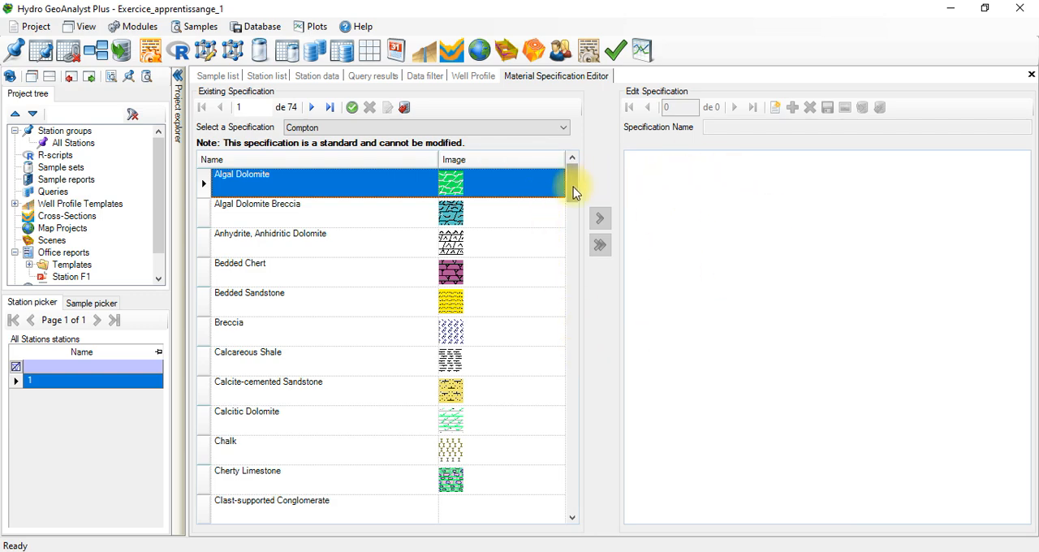
drag(574, 192, 542, 149)
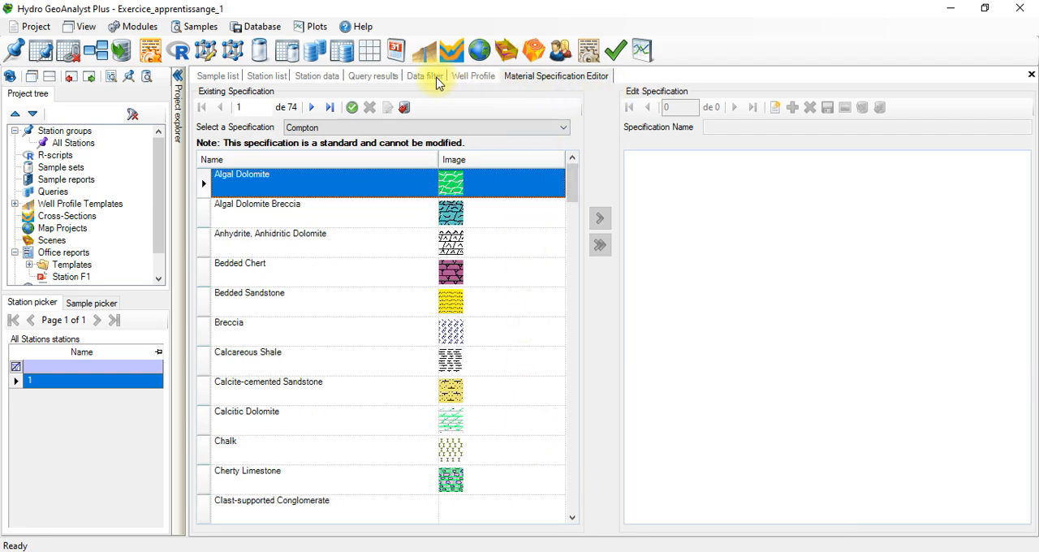
click(462, 76)
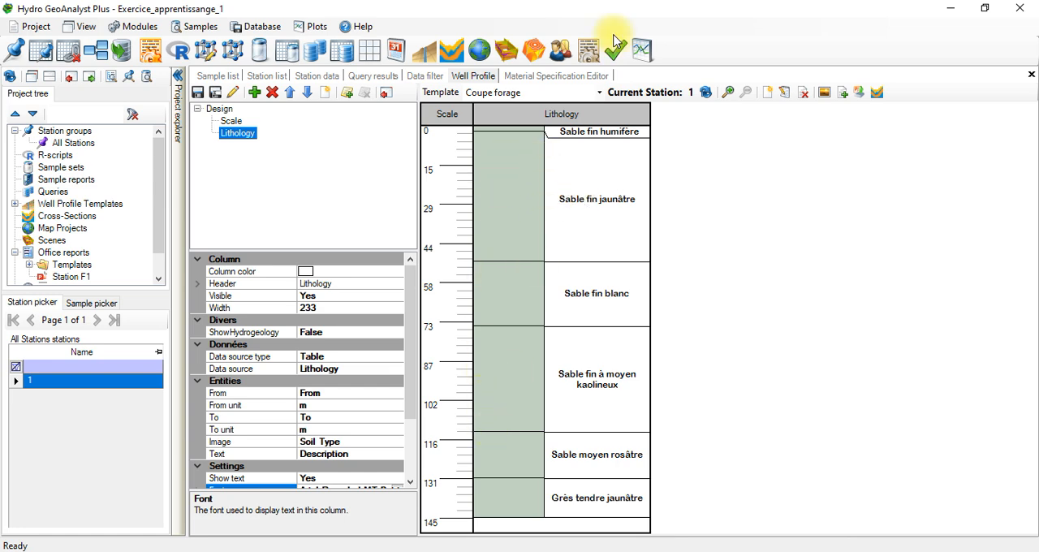
click(591, 48)
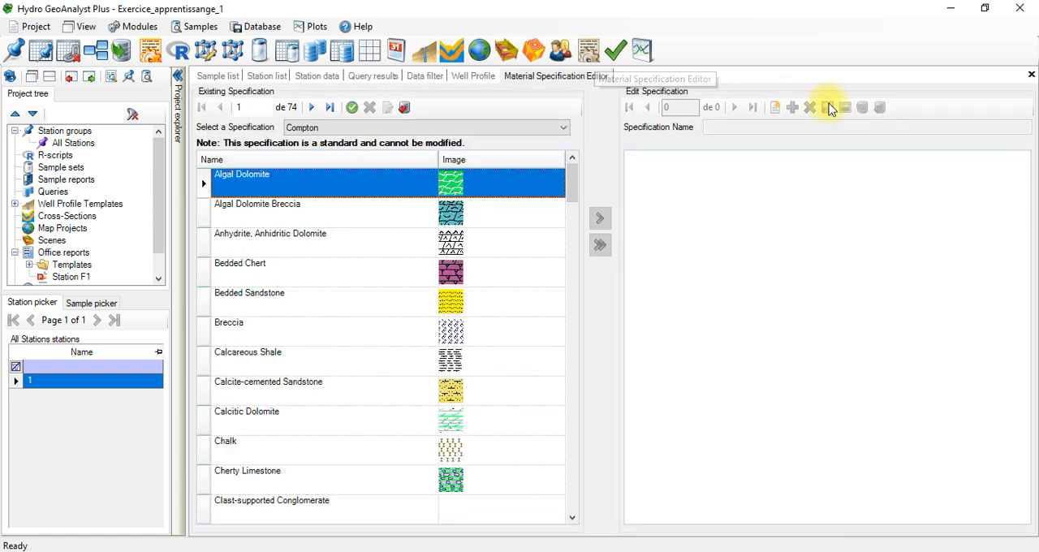
Step: Create a new material specification named Forage 1
click(775, 109)
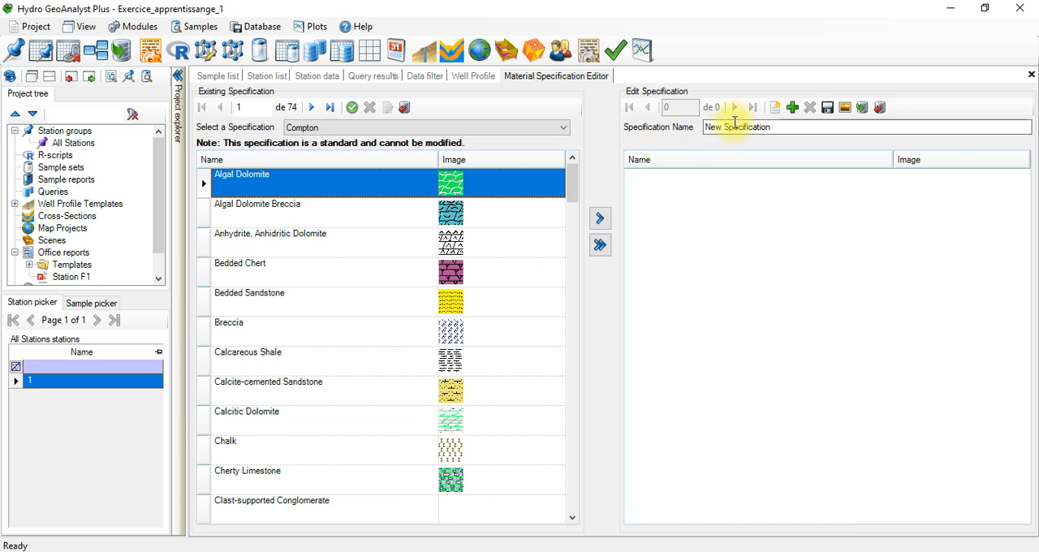
drag(784, 130, 684, 115)
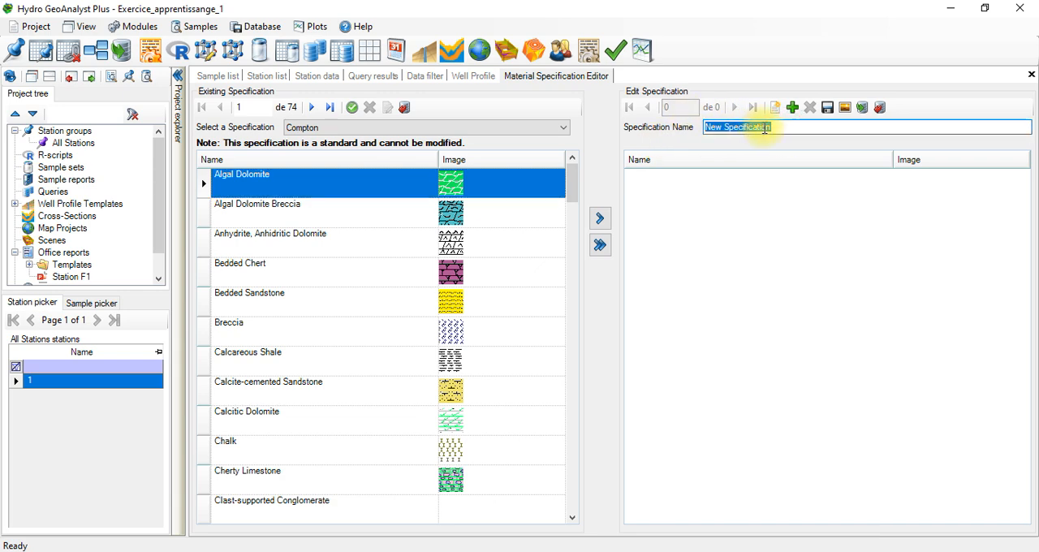
text(For)
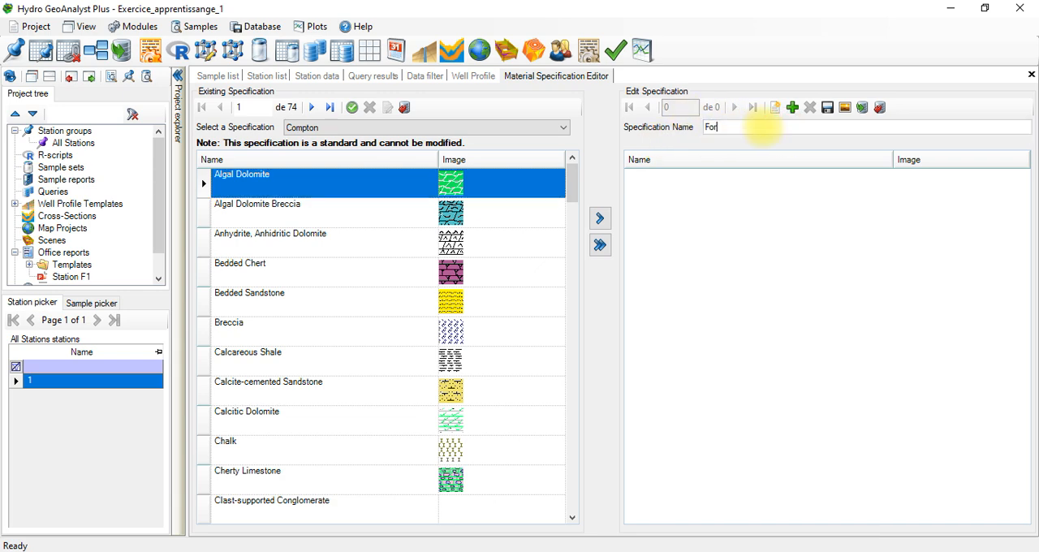
text(age 1)
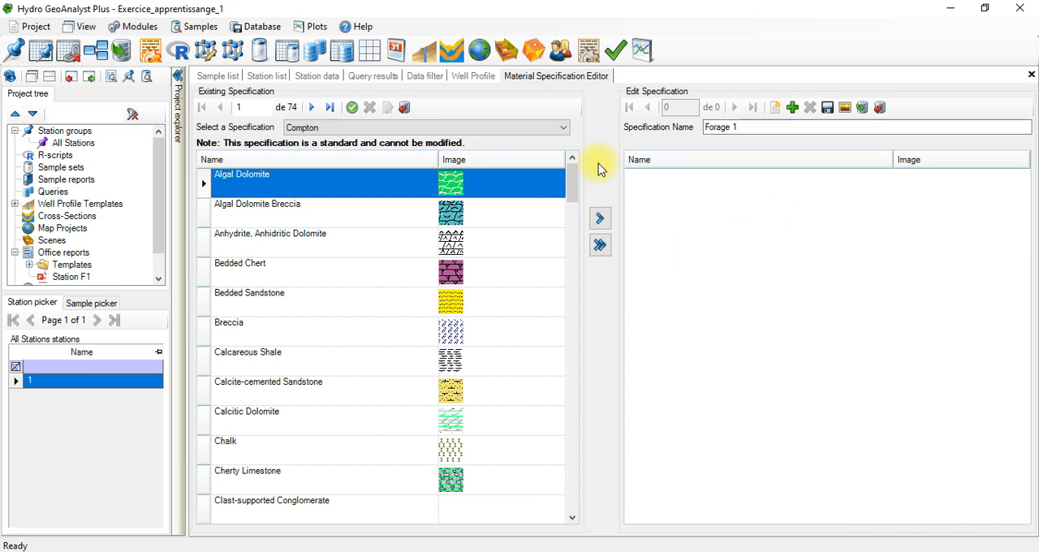
Step: Look through the USDA specification's materials, and load DIN 4023 as the existing specification to browse its sand and sandstone patterns
click(402, 129)
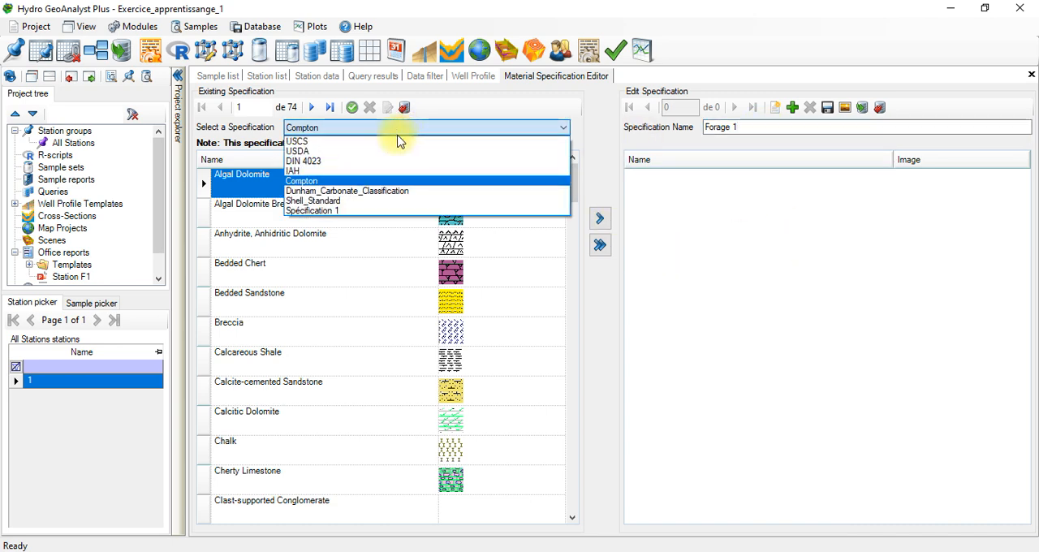
click(383, 151)
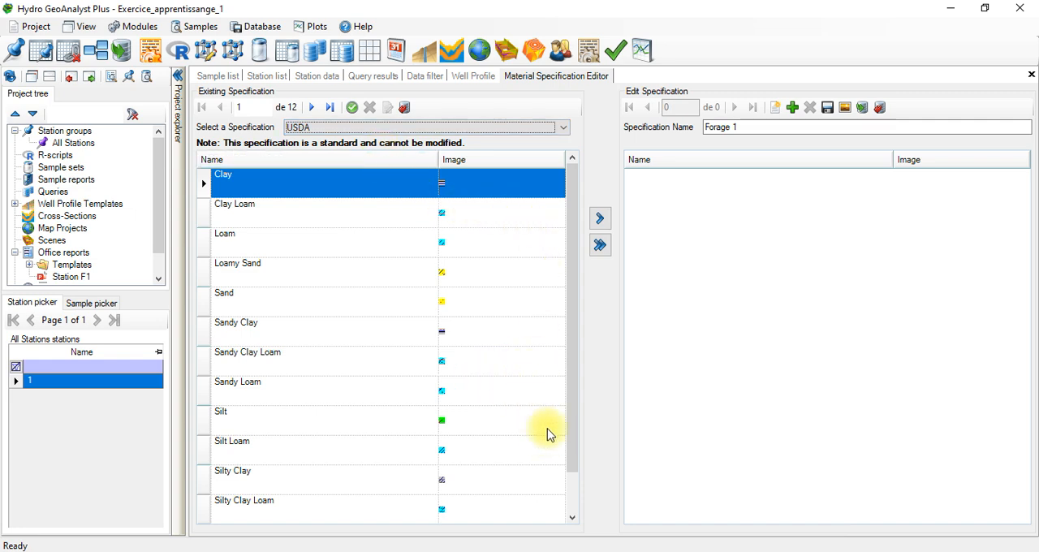
click(573, 518)
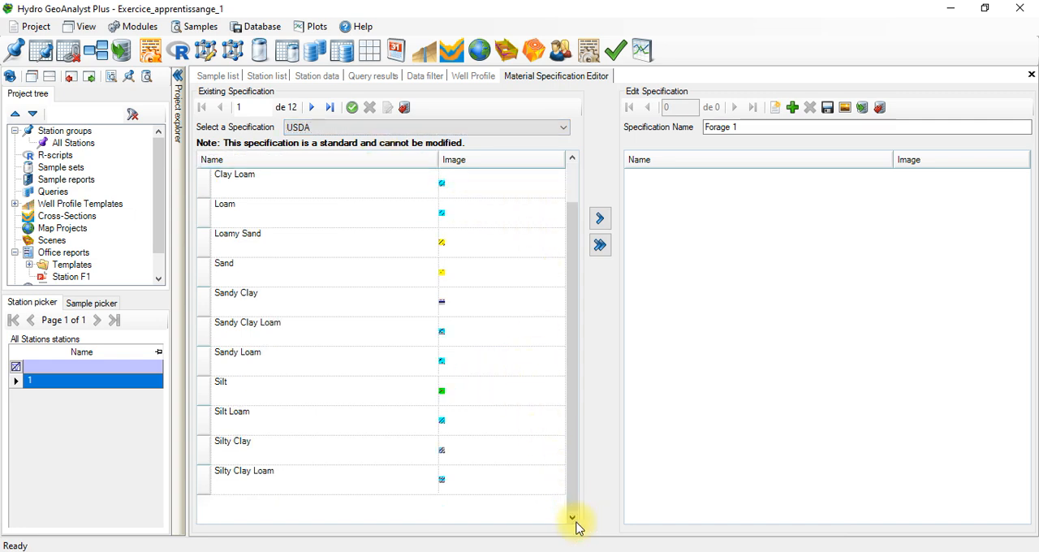
click(383, 130)
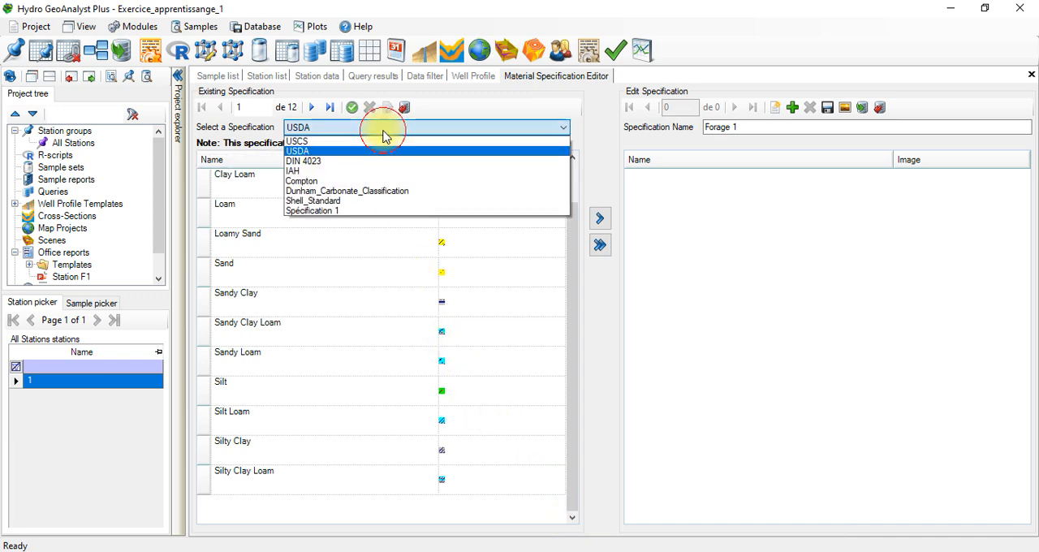
click(375, 167)
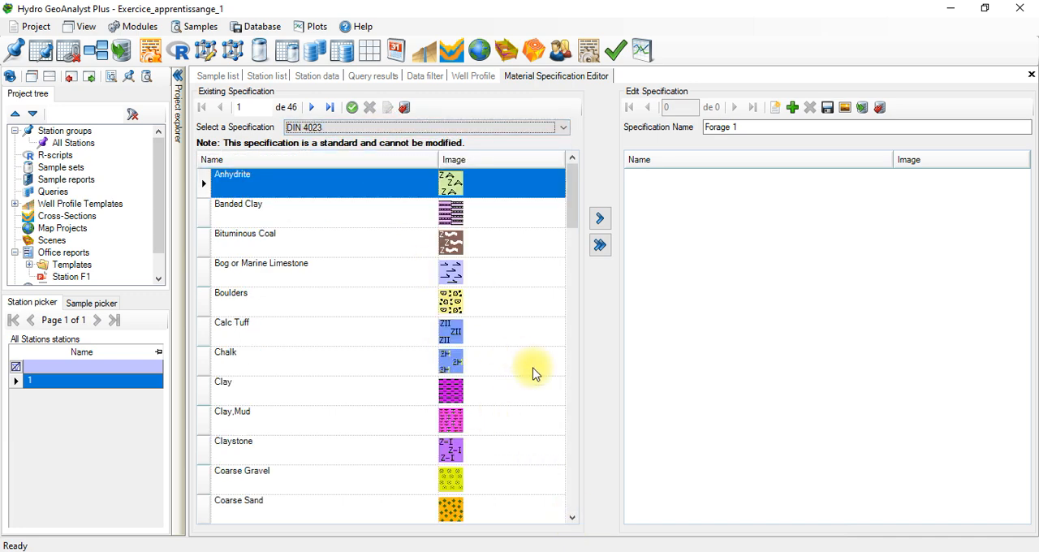
scroll(574, 443, down, 6)
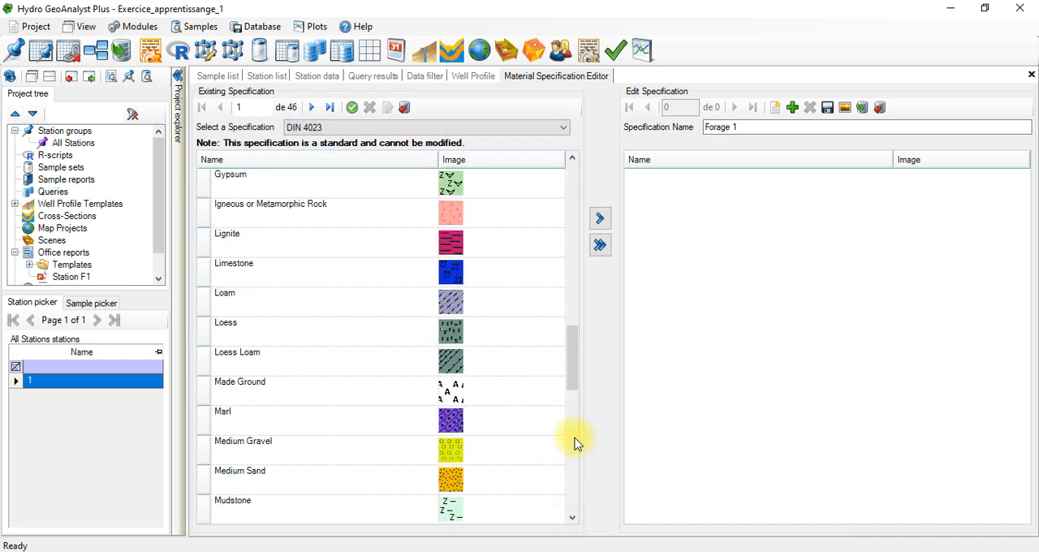
click(573, 440)
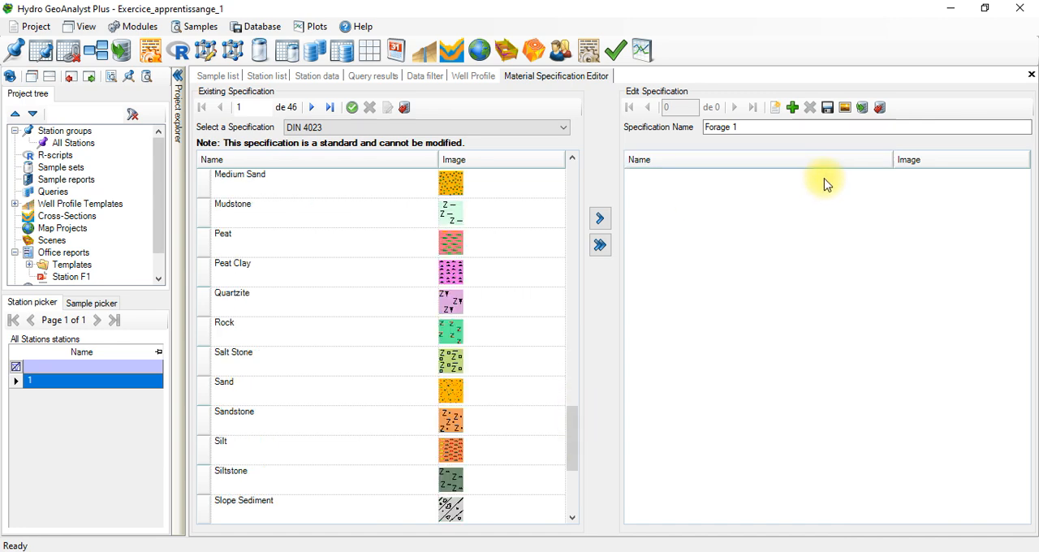
Step: Add a material named Sable to Forage 1 and assign it the image Sable blanc from the Figurés folder on the desktop
click(794, 109)
click(722, 186)
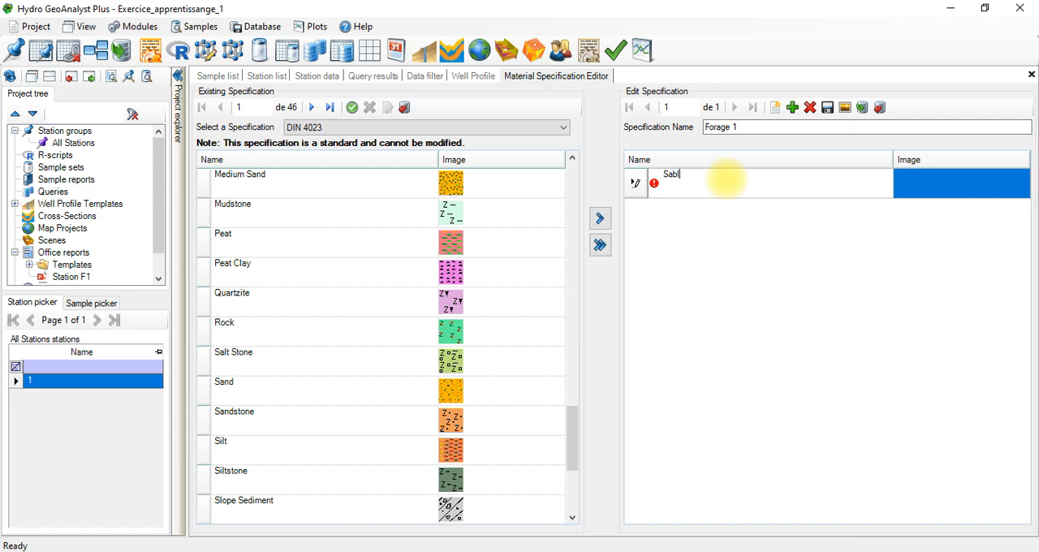
double_click(902, 195)
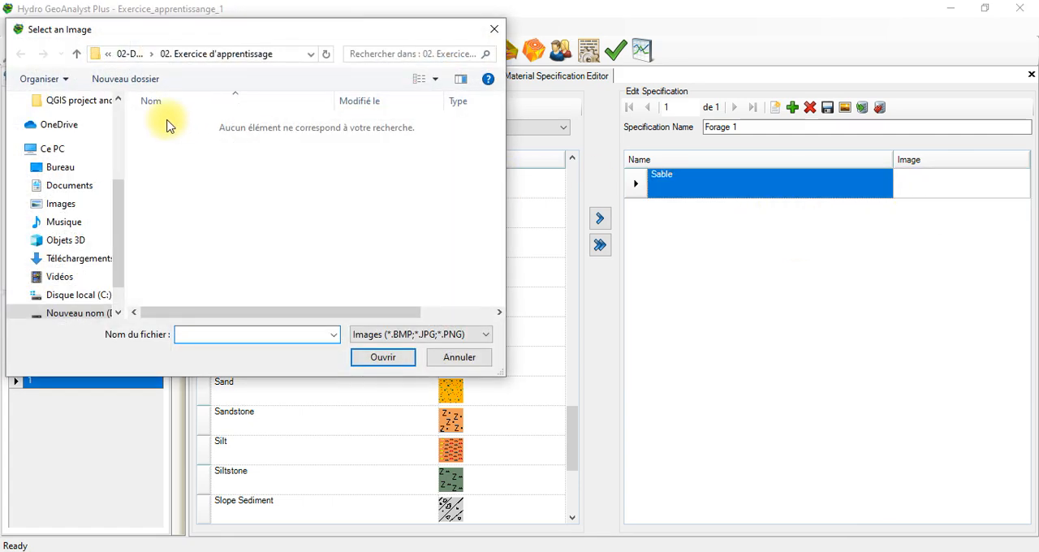
click(65, 182)
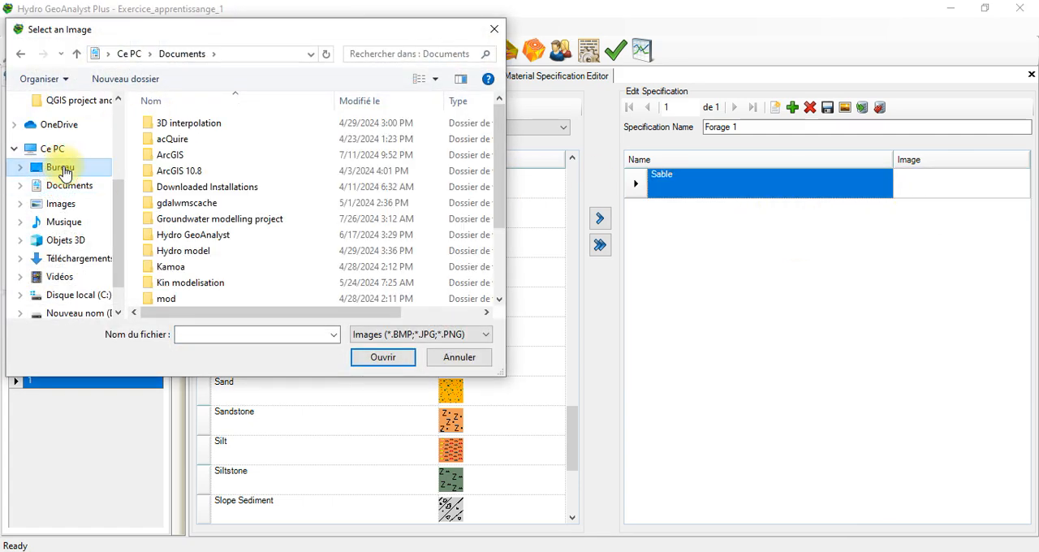
click(61, 169)
double_click(285, 158)
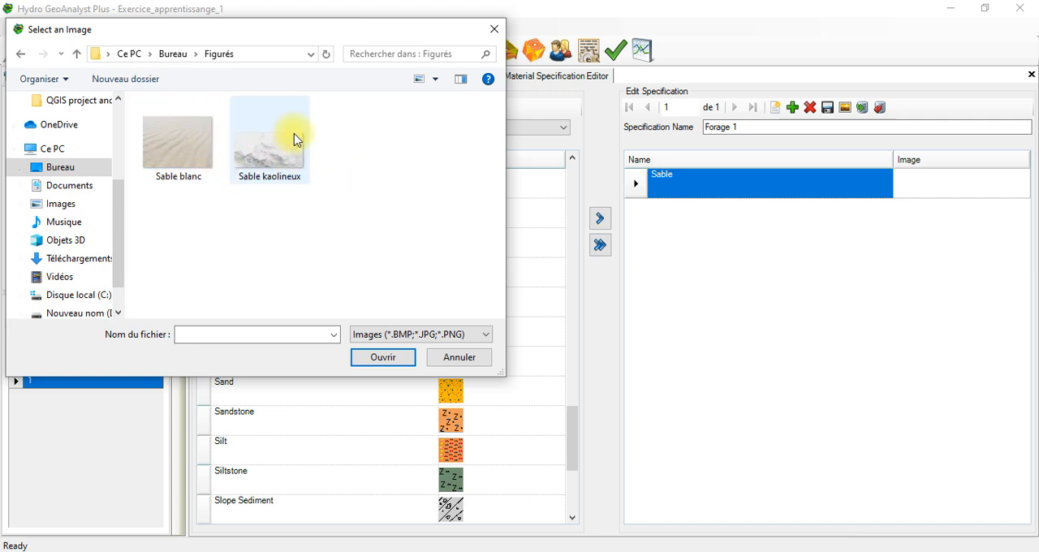
click(189, 158)
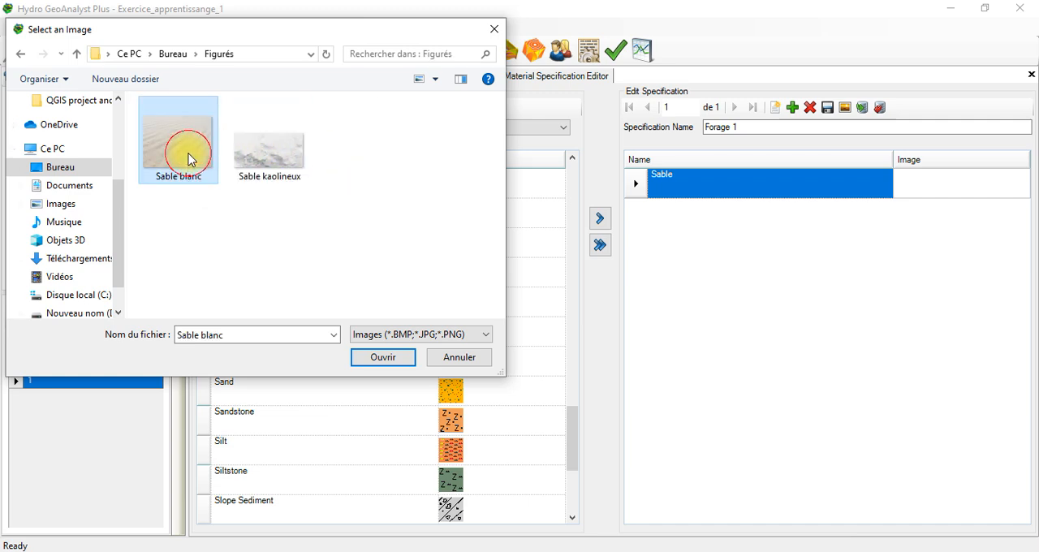
click(398, 363)
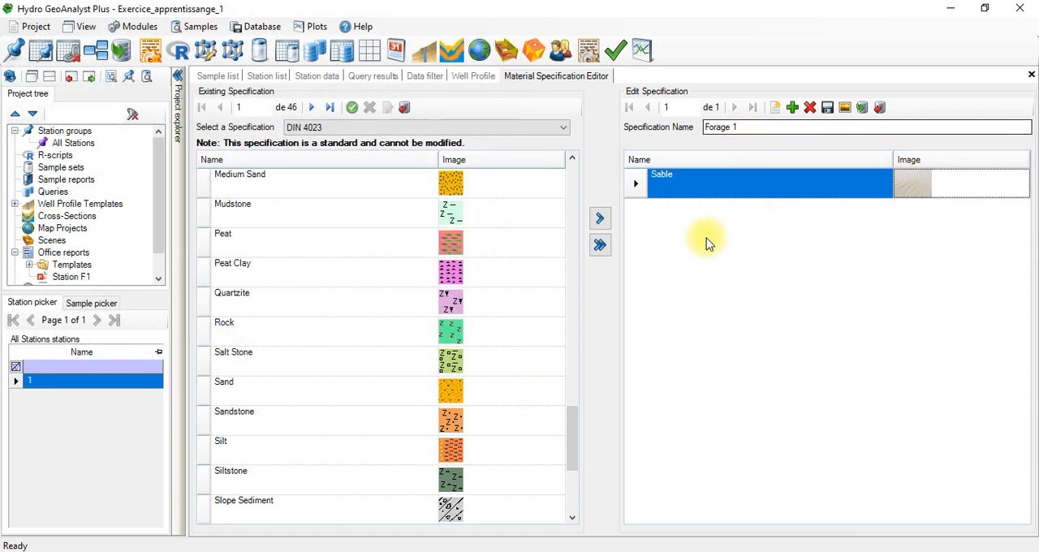
Step: Add a second material named Grès to Forage 1, leaving its image selection without choosing a picture
click(792, 107)
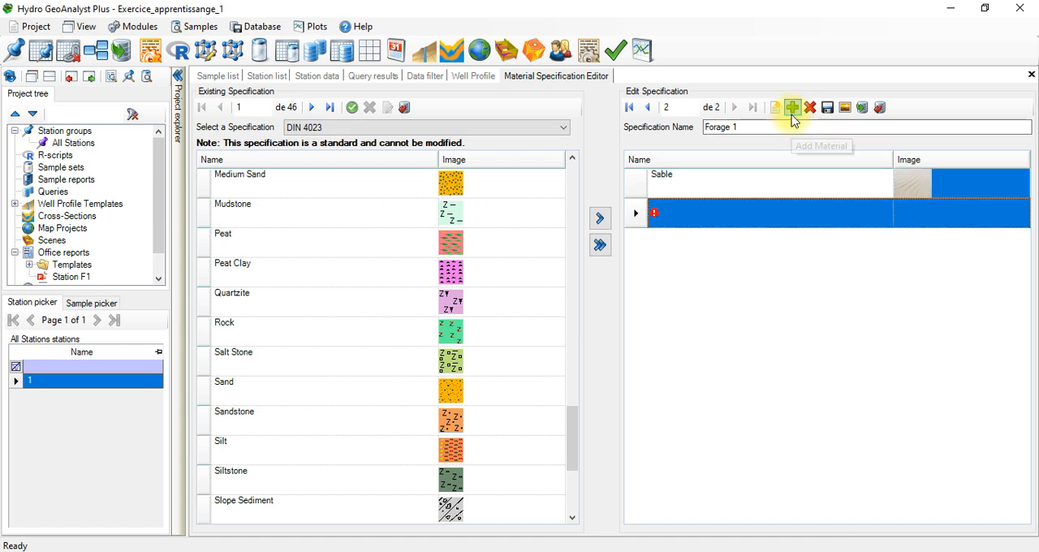
click(700, 213)
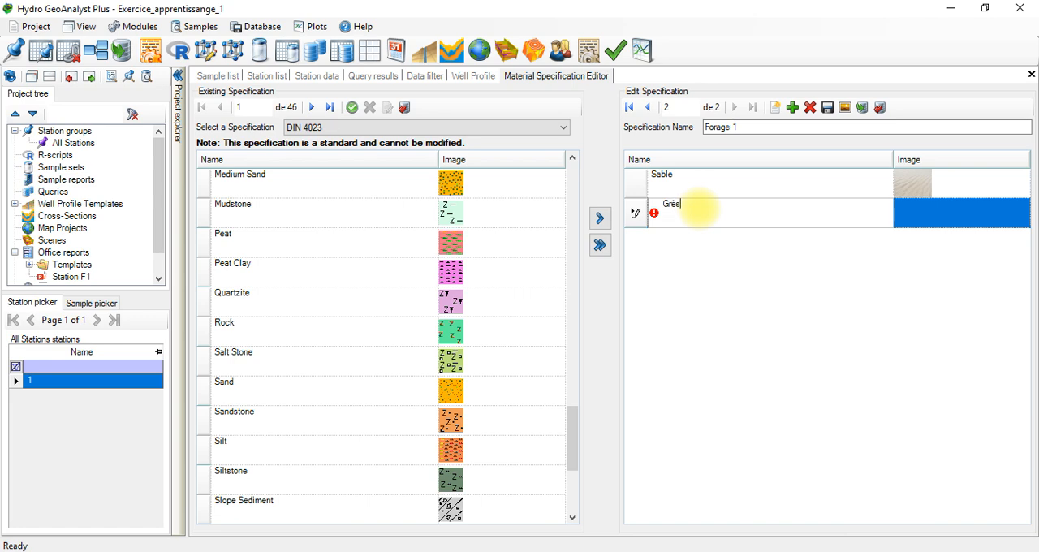
text(Grès)
click(921, 219)
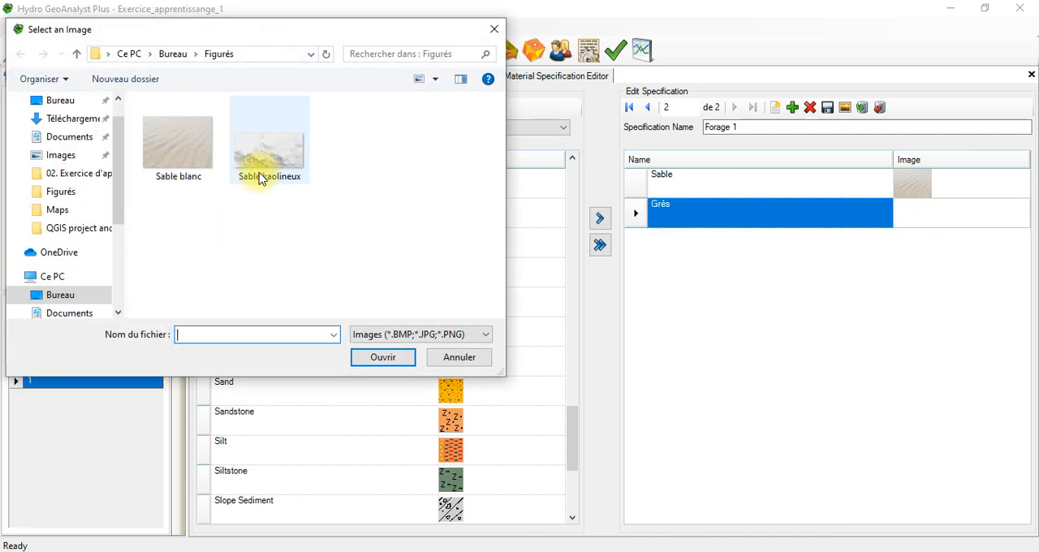
click(460, 357)
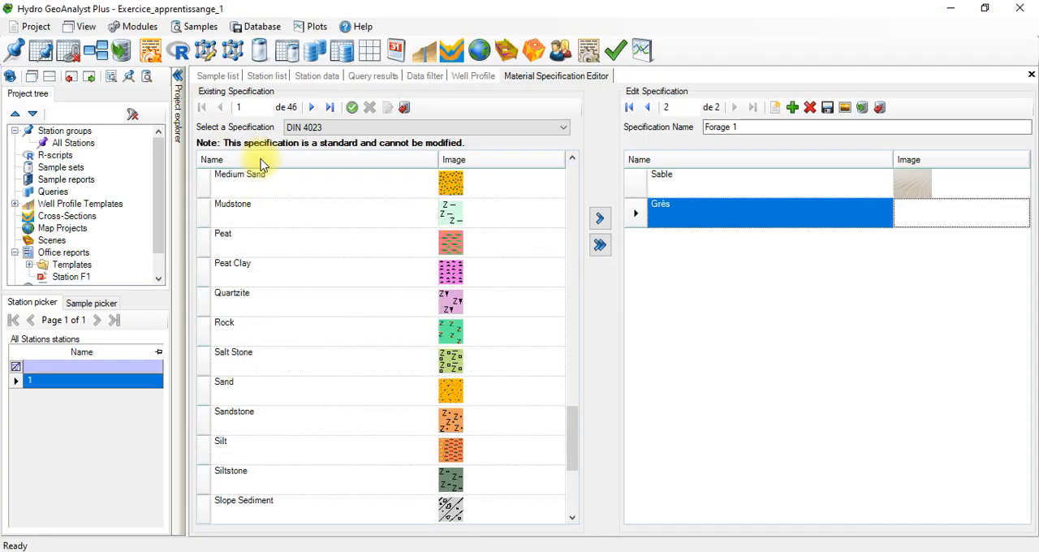
Step: Check the soil types in the station's lithology data, copy the DIN 4023 Sandstone material into Forage 1 and rename it Grès
click(312, 77)
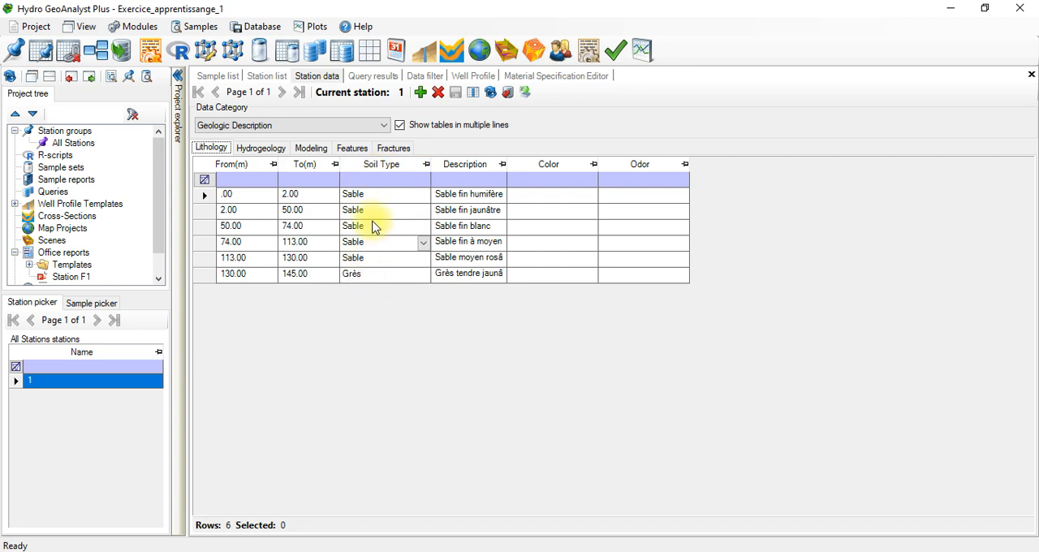
click(523, 76)
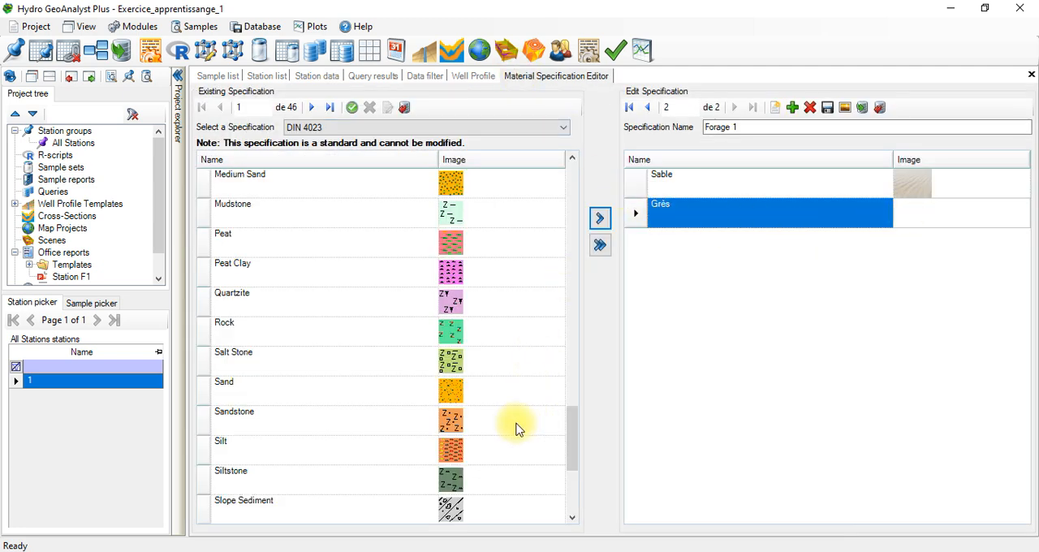
click(301, 429)
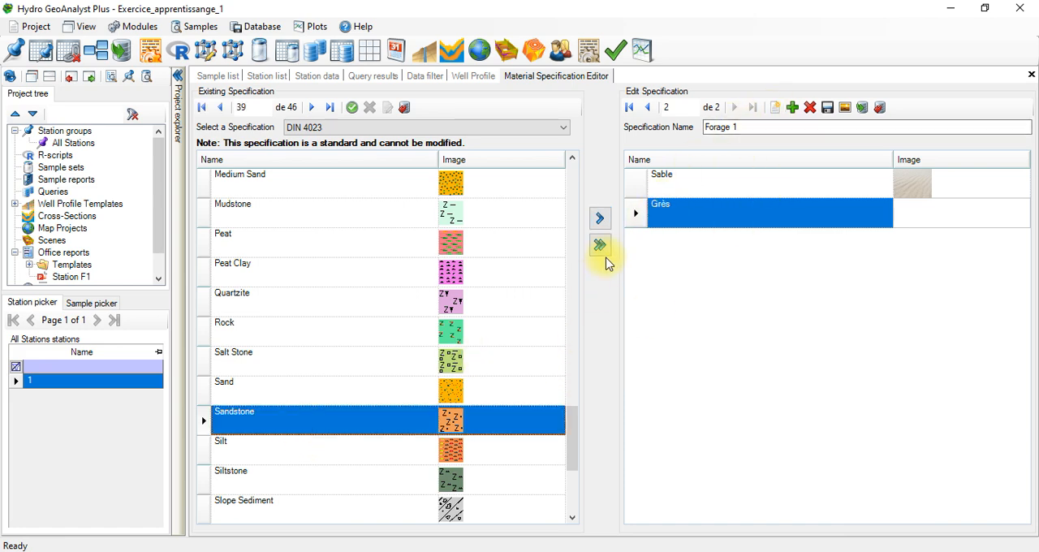
click(600, 218)
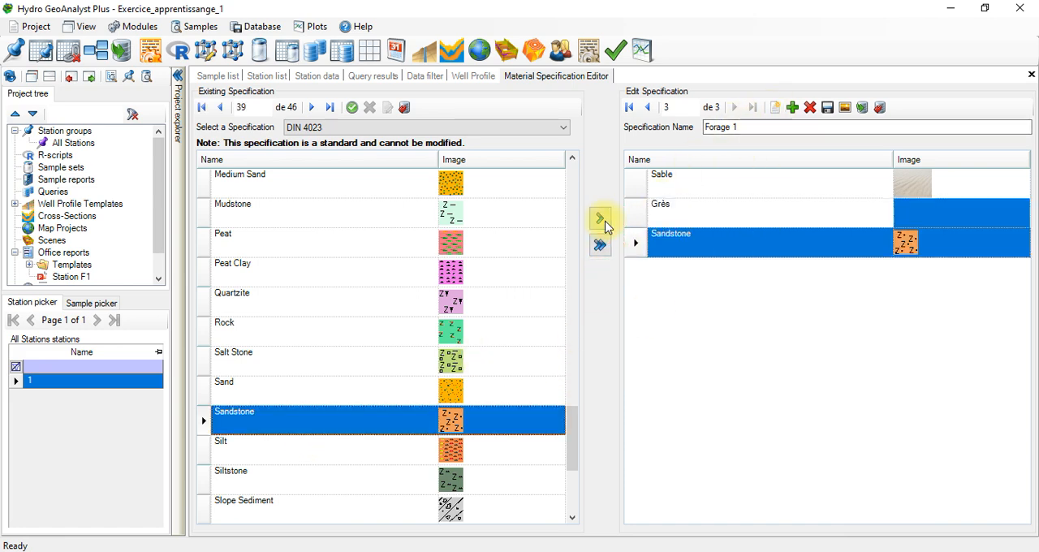
click(715, 234)
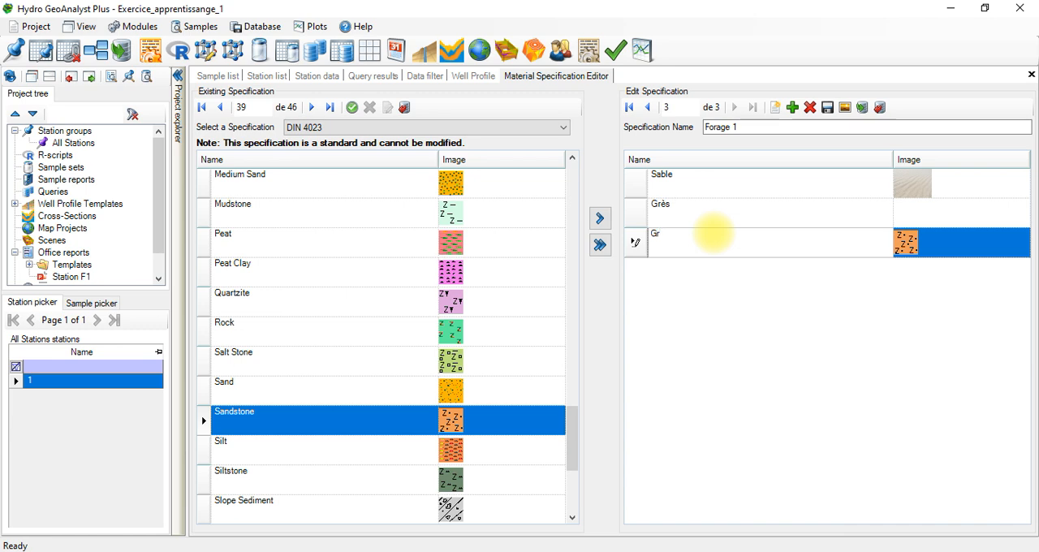
Step: Delete the Grès material without an image and the Sable material with the photo image from Forage 1
click(631, 211)
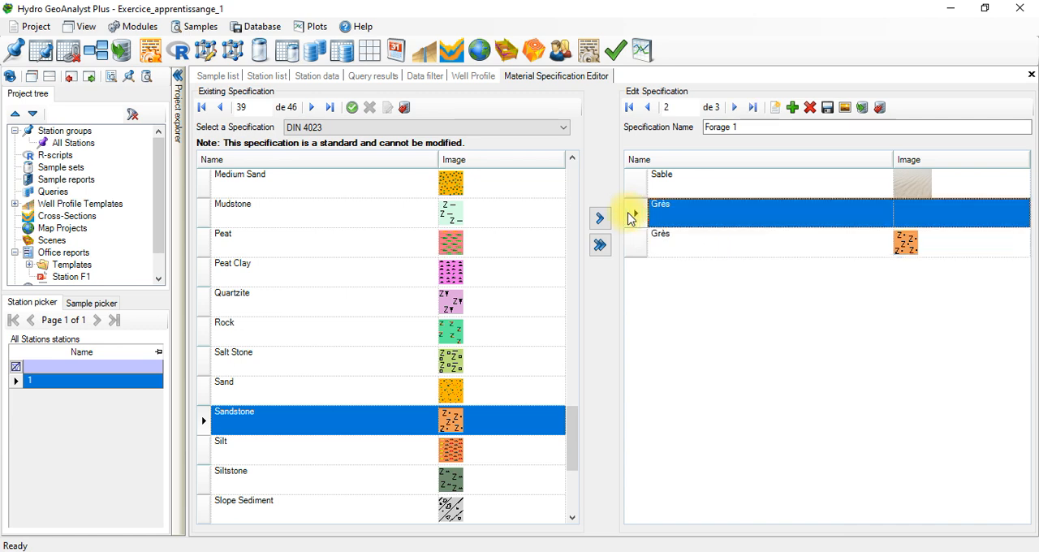
click(810, 107)
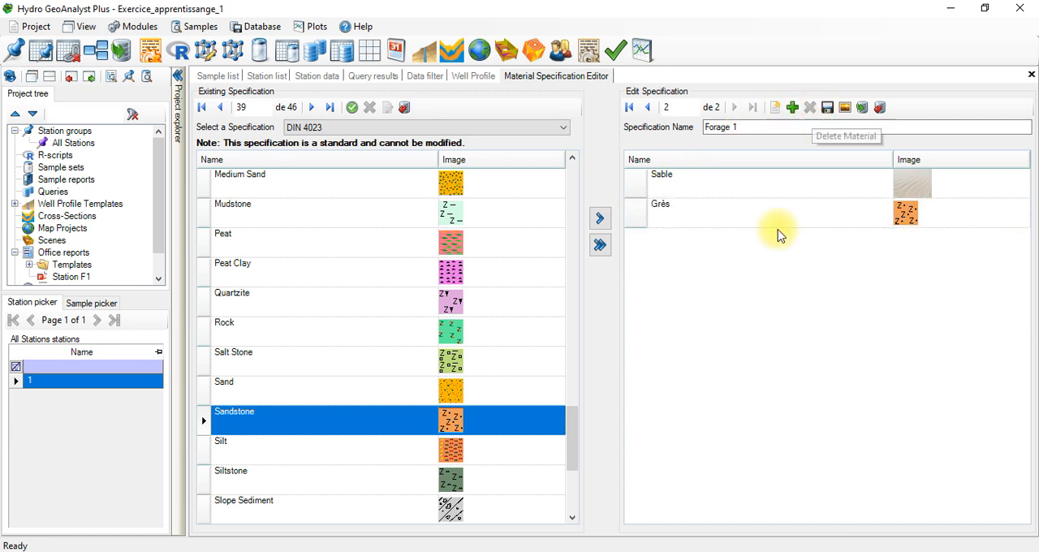
click(907, 194)
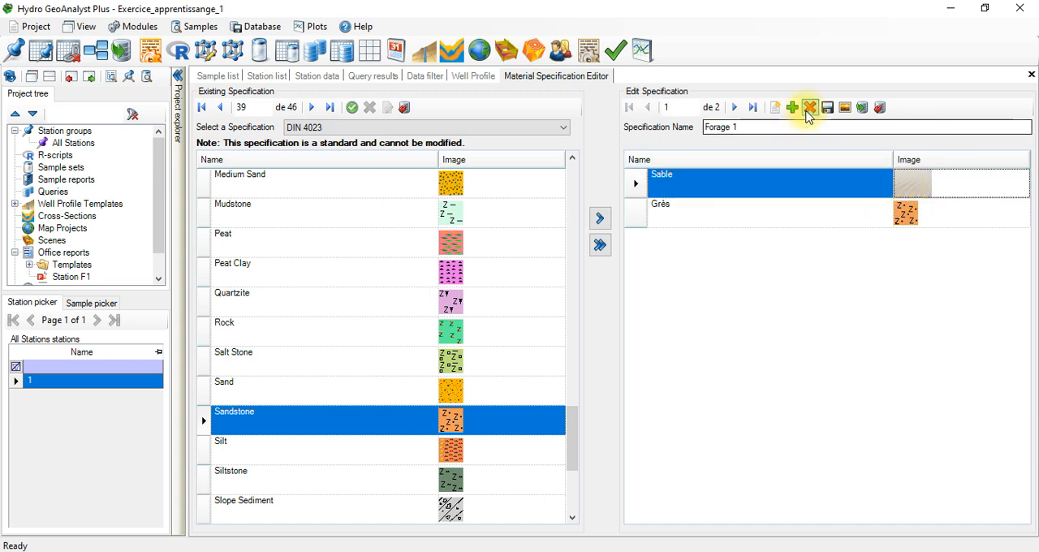
click(809, 107)
Step: Copy the DIN 4023 Sand material into Forage 1 and rename it Sable
click(320, 383)
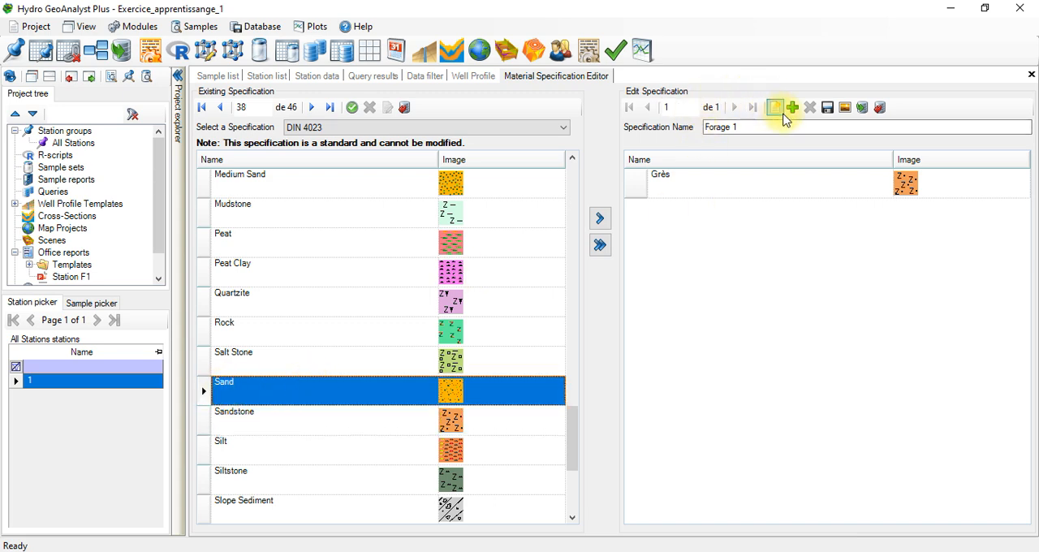
click(603, 227)
click(678, 207)
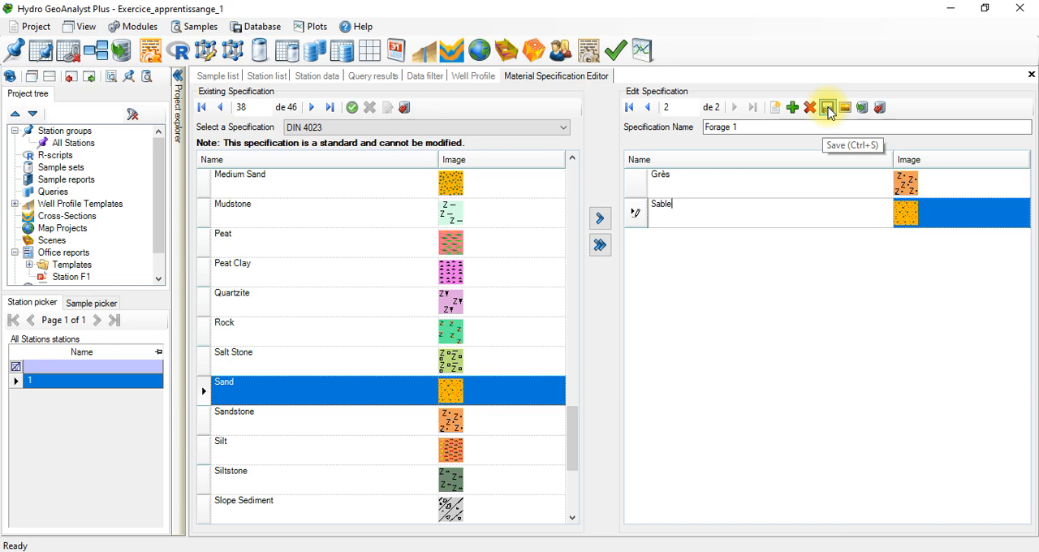
Step: Save the Forage 1 specification and load it as the existing specification in place of DIN 4023
click(828, 111)
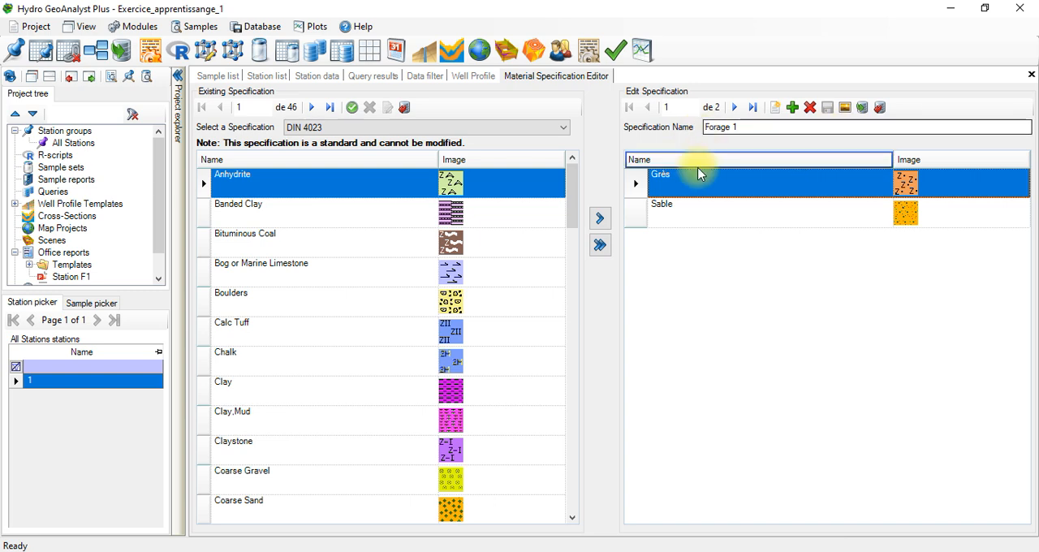
click(359, 128)
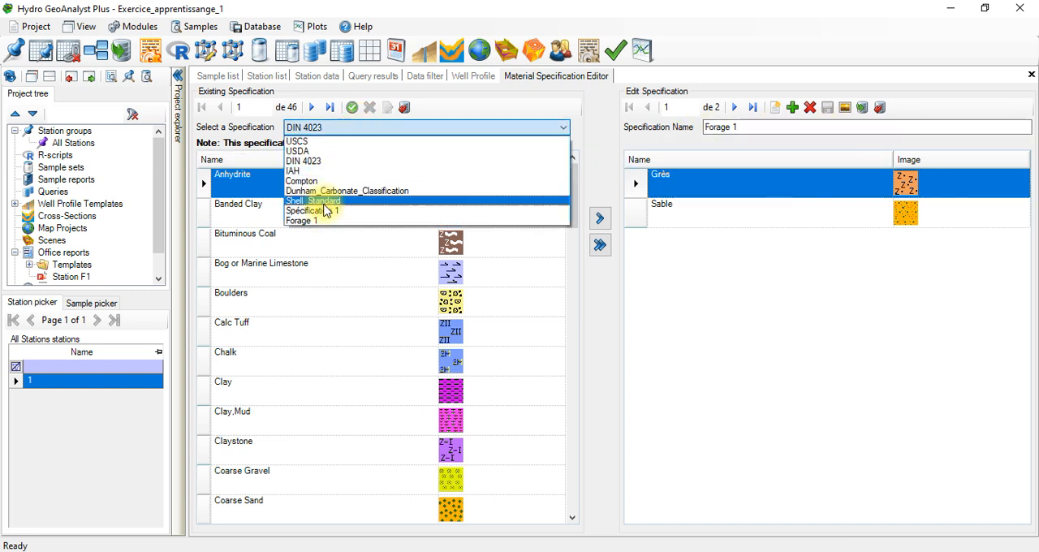
click(324, 221)
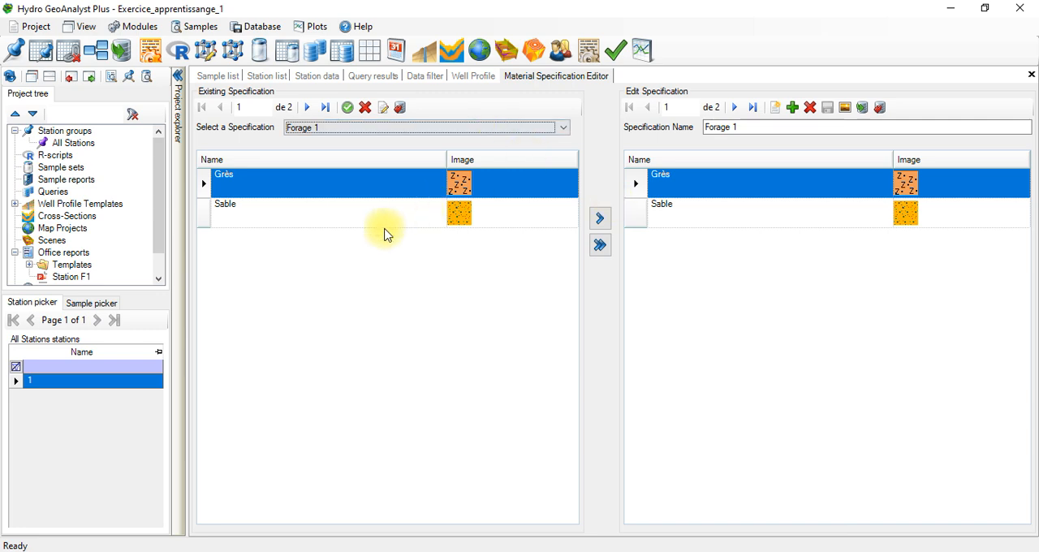
click(464, 78)
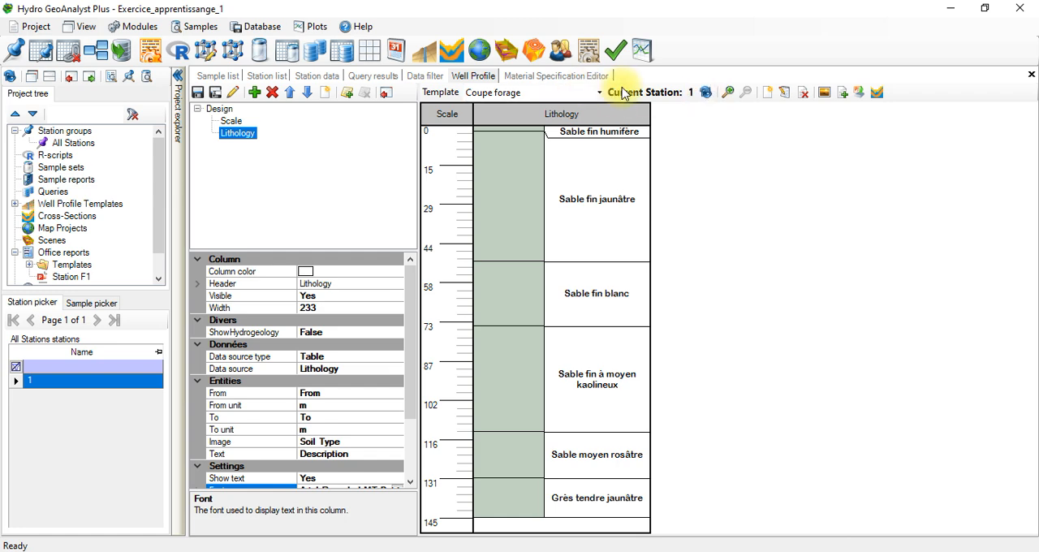
click(600, 95)
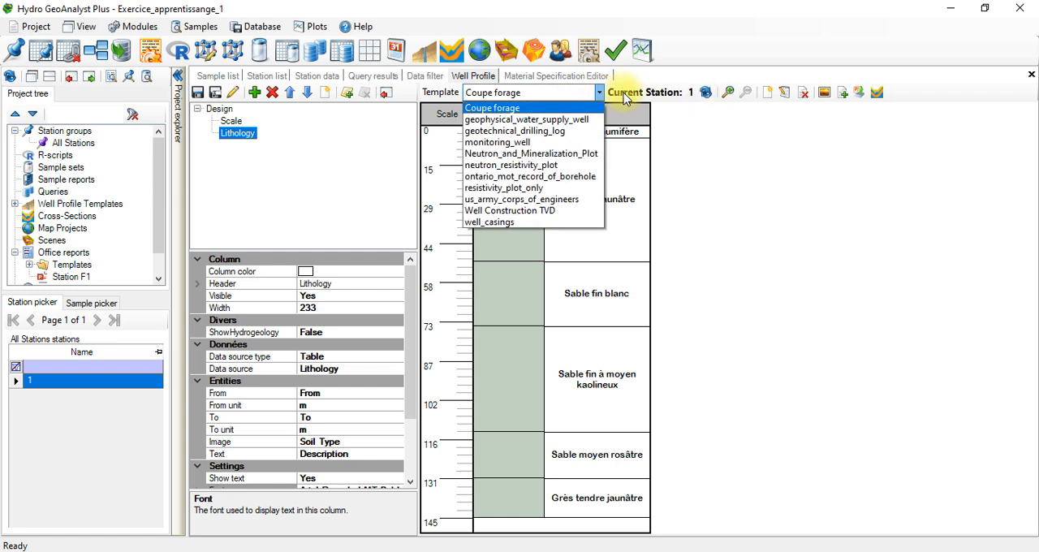
click(679, 72)
click(574, 78)
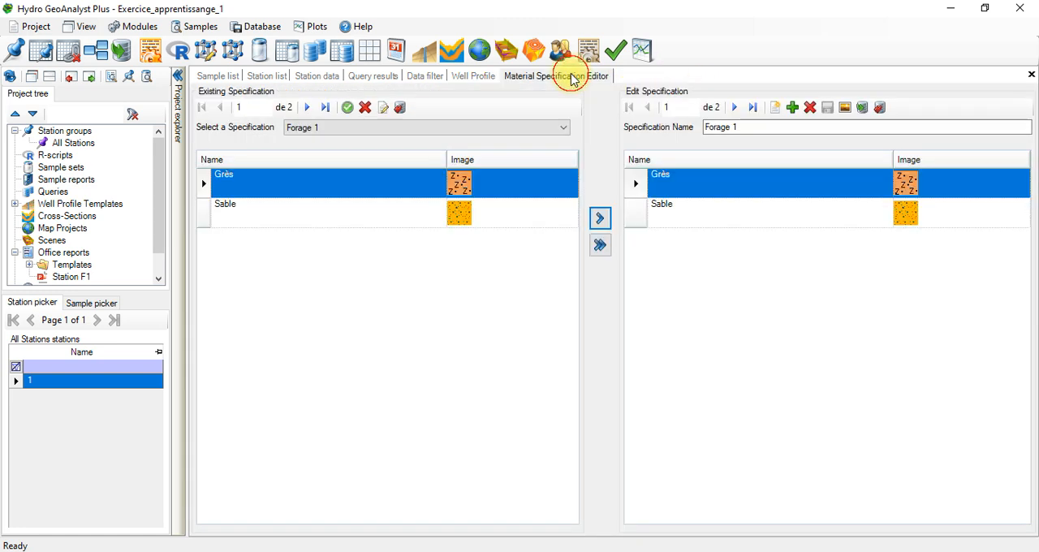
Step: Set Forage 1 as the project material specification and refresh the Coupe forage well profile
click(420, 135)
click(417, 133)
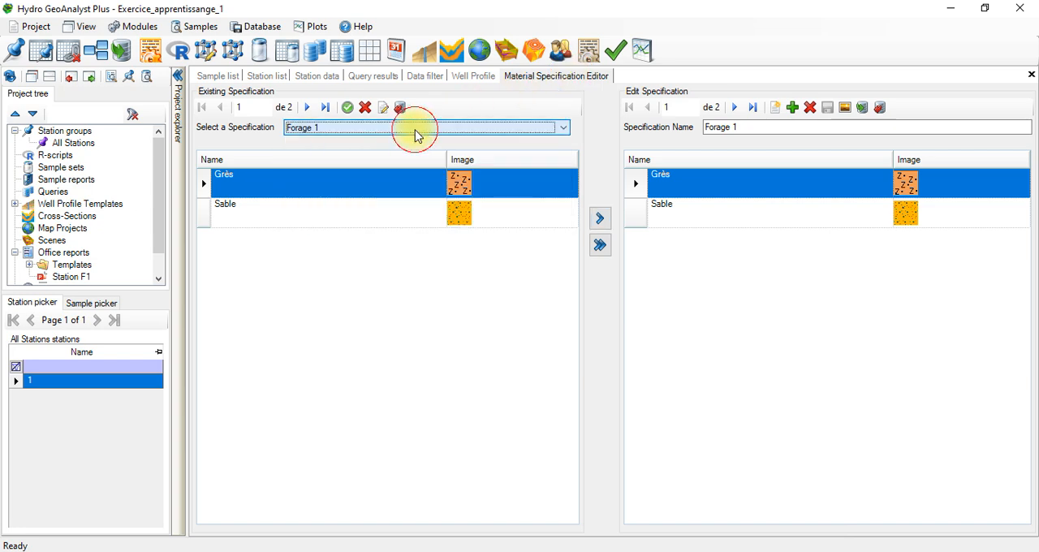
click(347, 109)
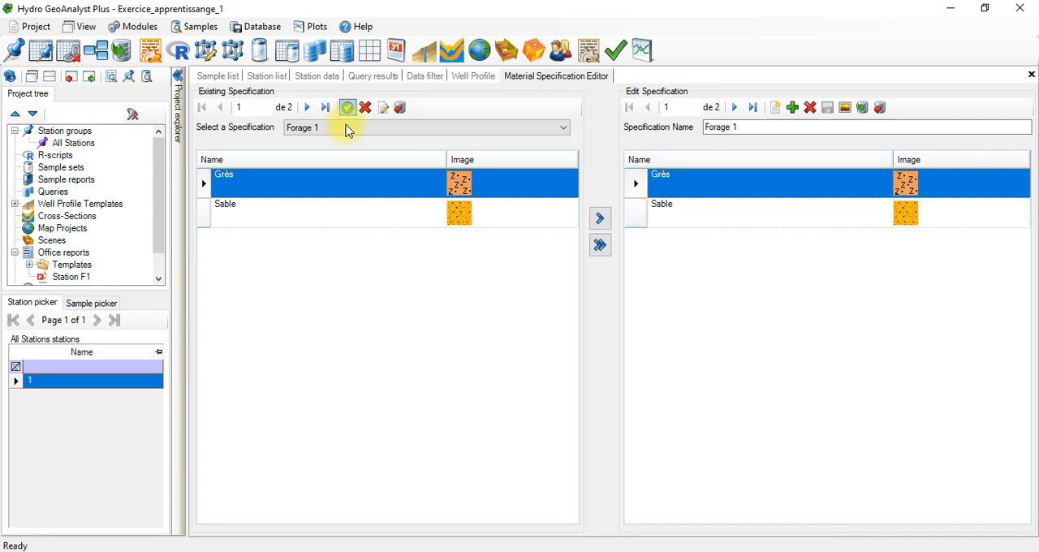
click(472, 76)
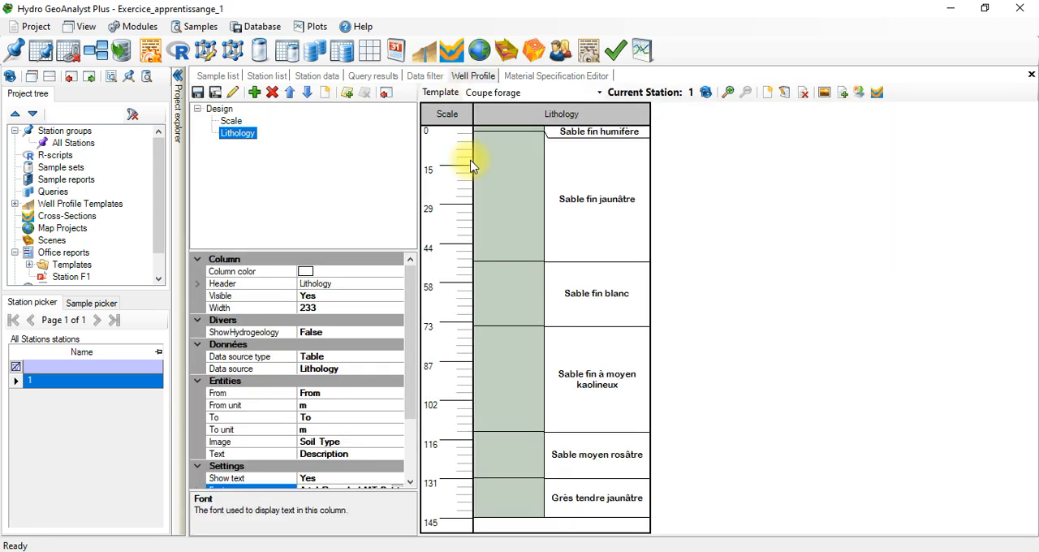
click(703, 92)
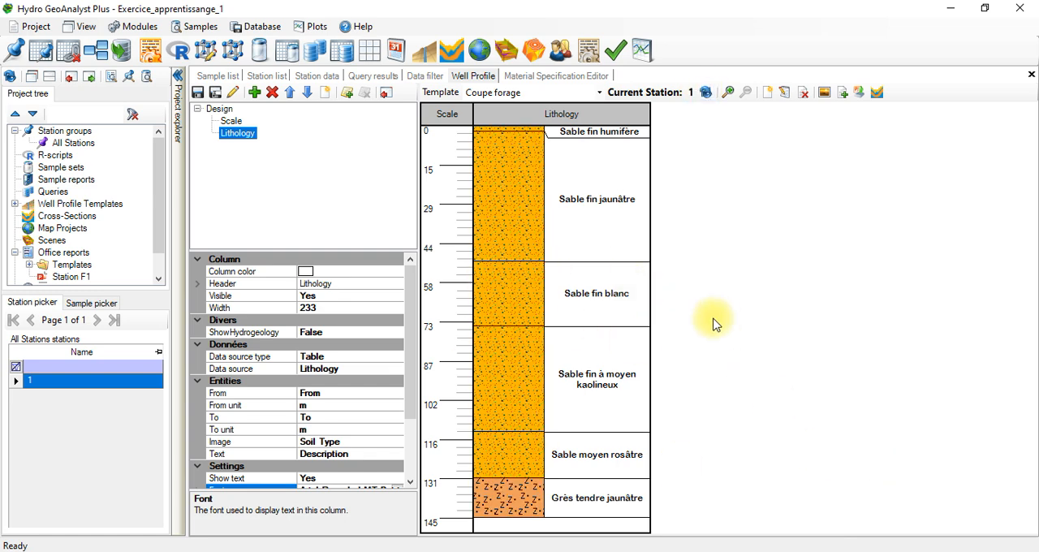
Step: Widen the Lithology column slightly and add a Well Construction column to the Coupe forage profile
click(650, 293)
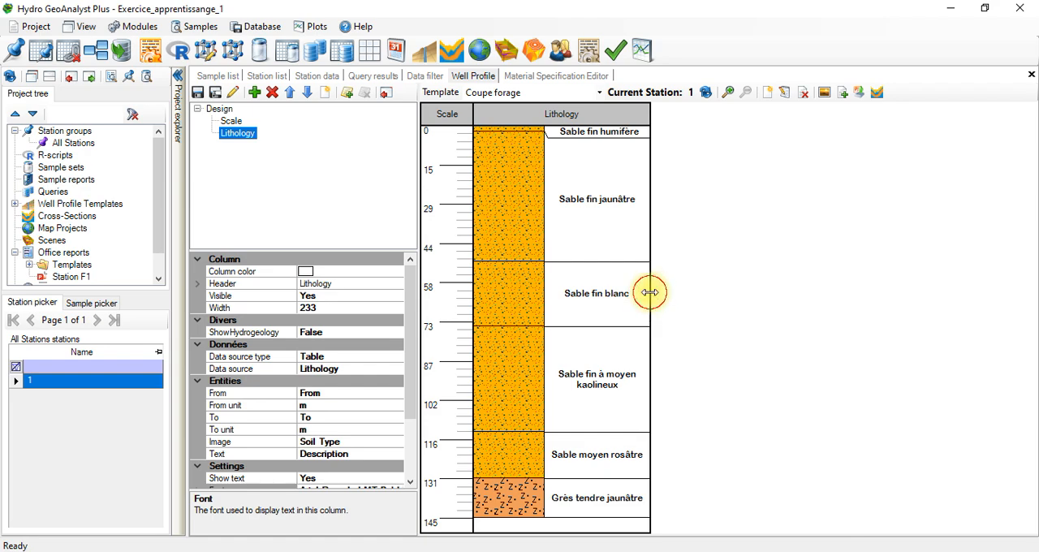
drag(650, 292, 673, 241)
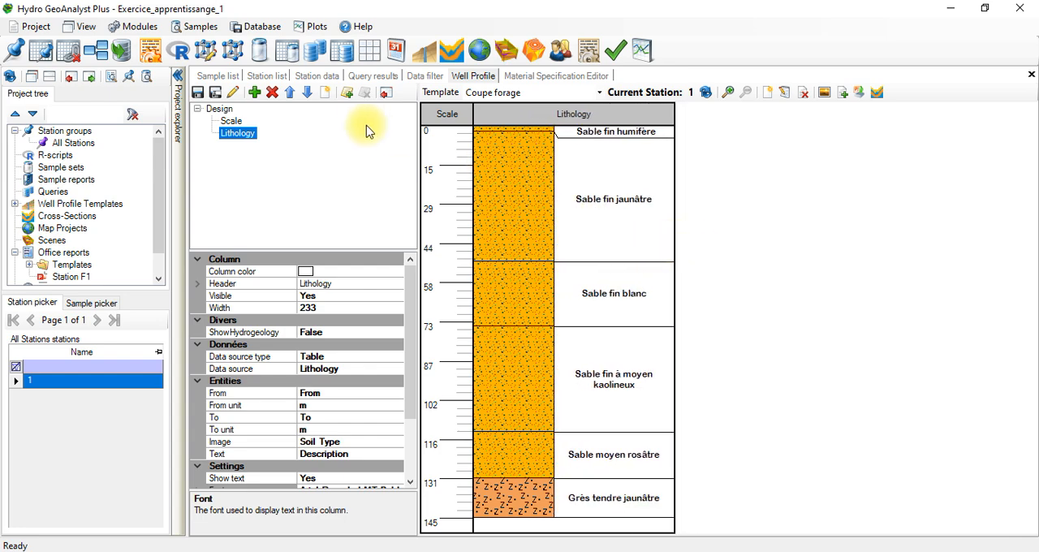
click(256, 91)
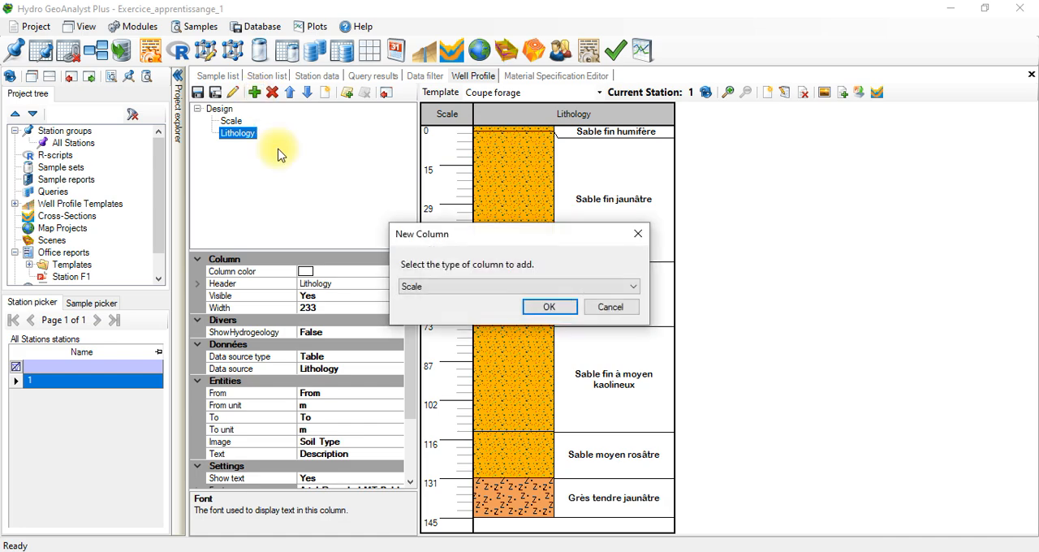
click(505, 289)
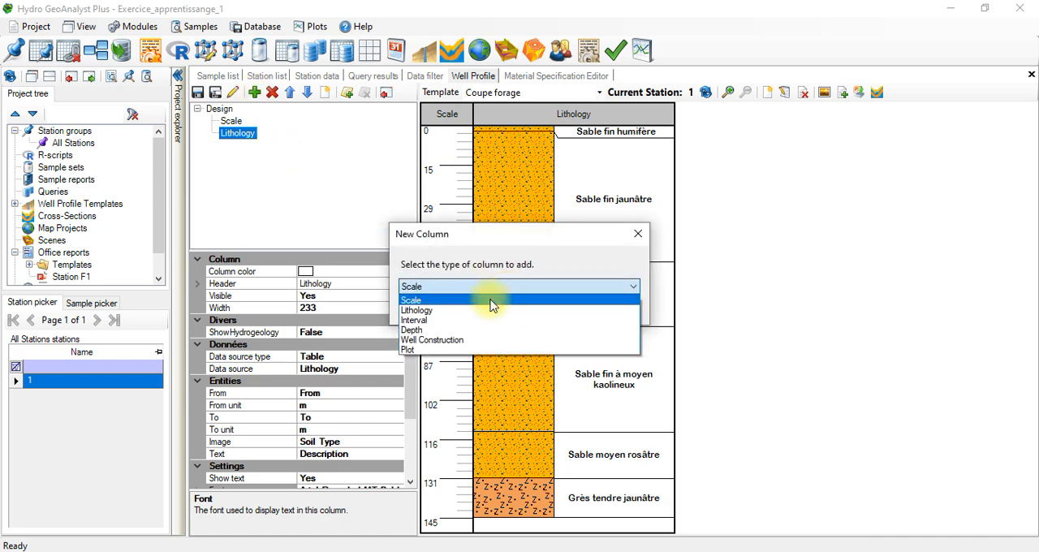
click(429, 340)
click(564, 310)
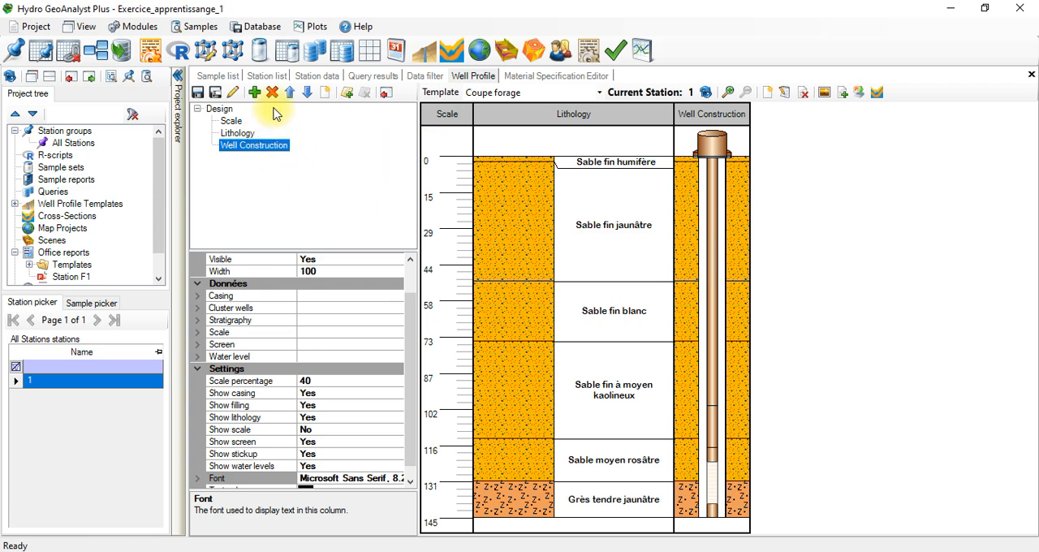
click(267, 172)
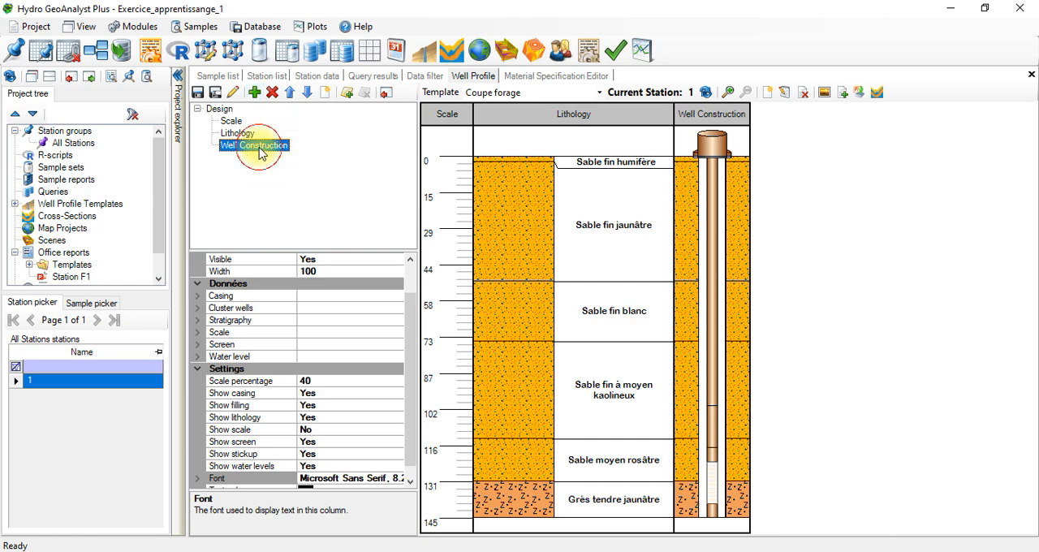
click(254, 92)
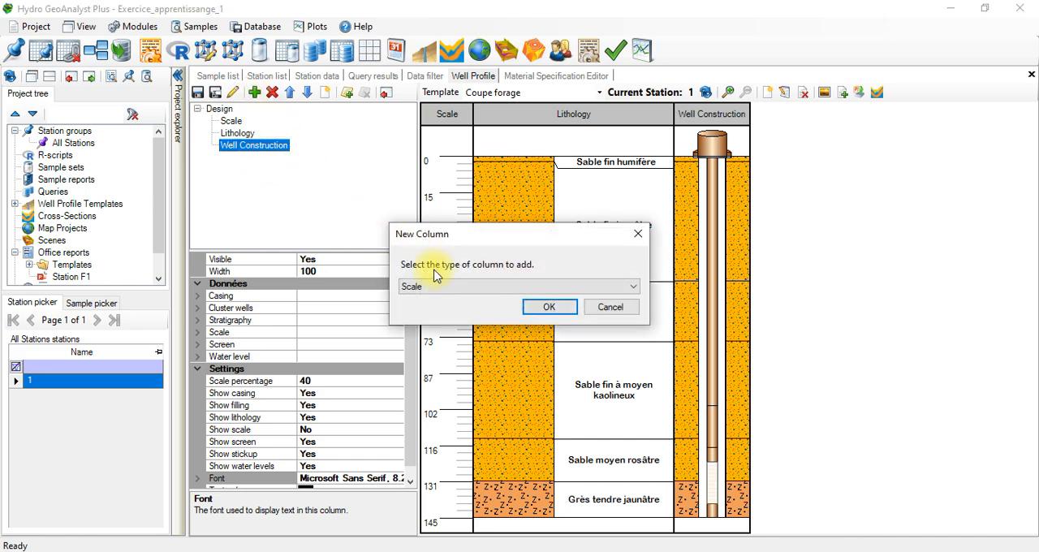
click(439, 286)
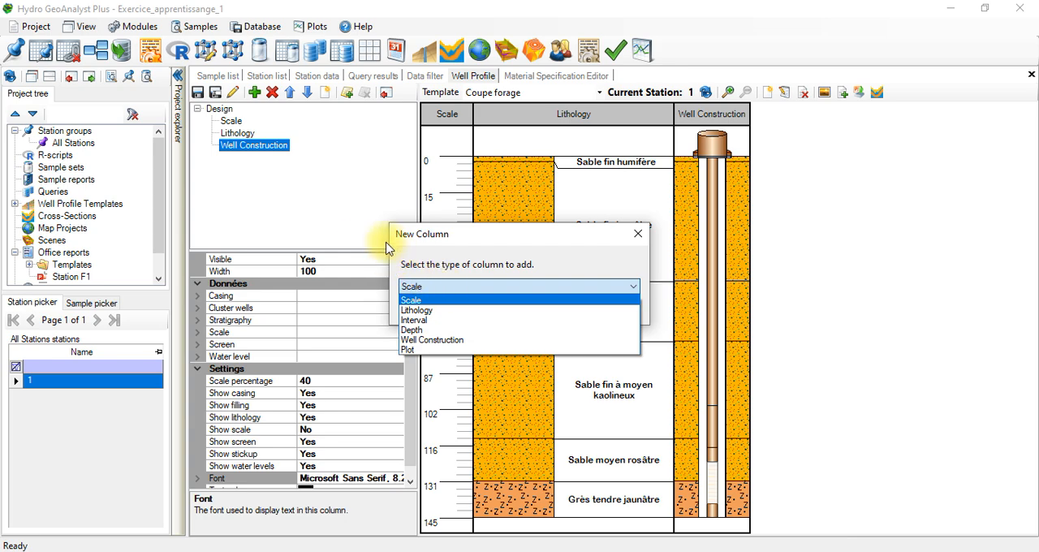
click(337, 226)
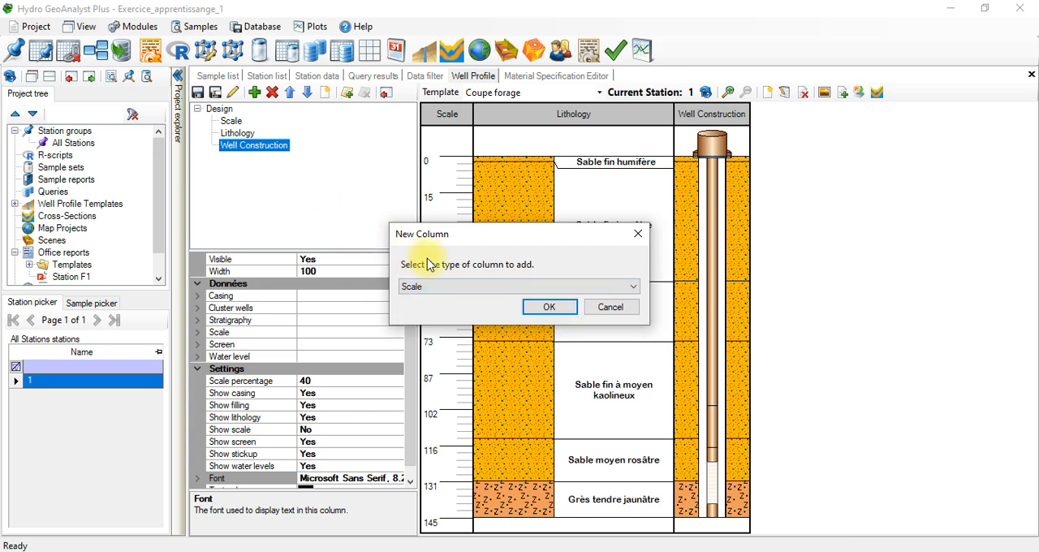
click(611, 307)
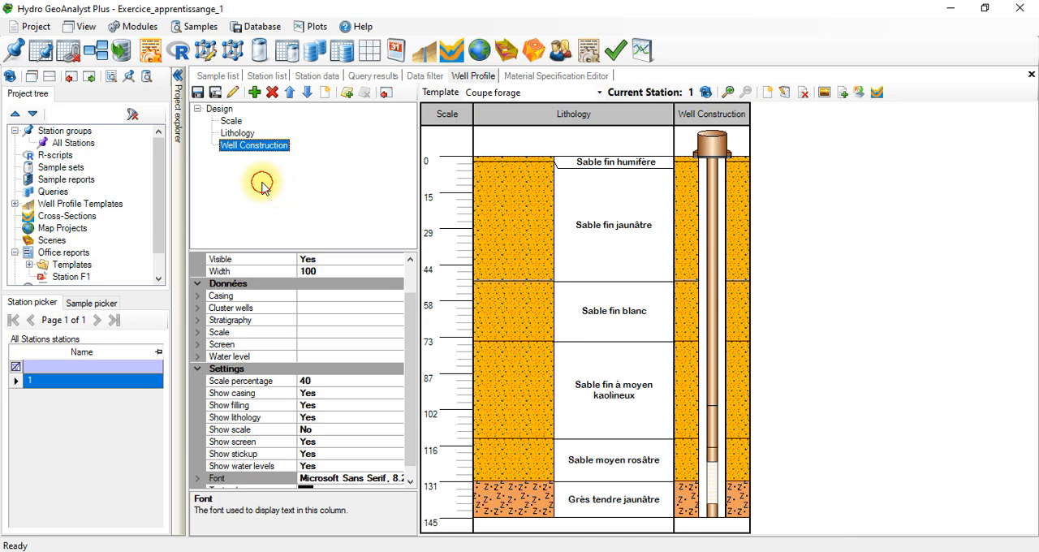
click(318, 76)
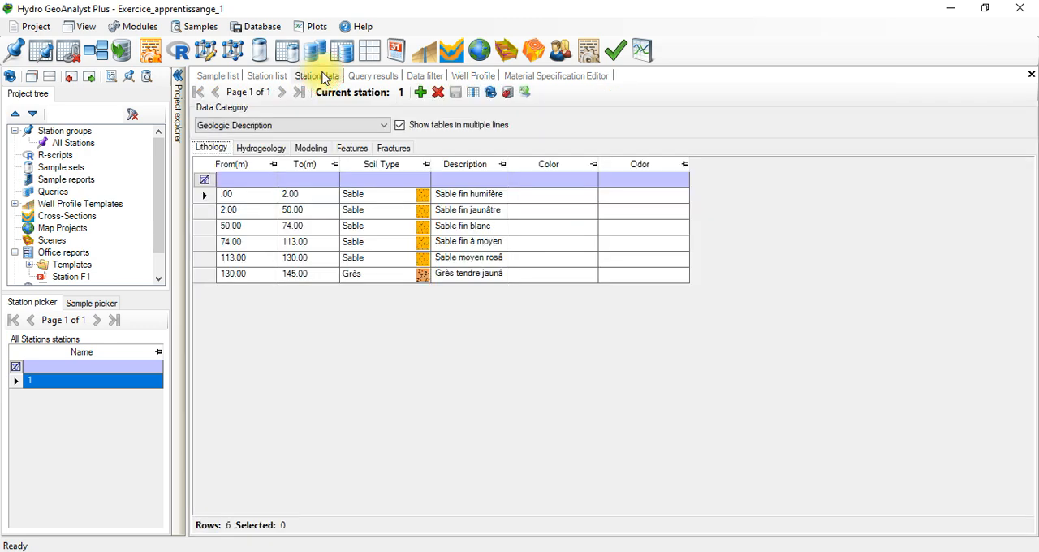
click(391, 77)
click(414, 76)
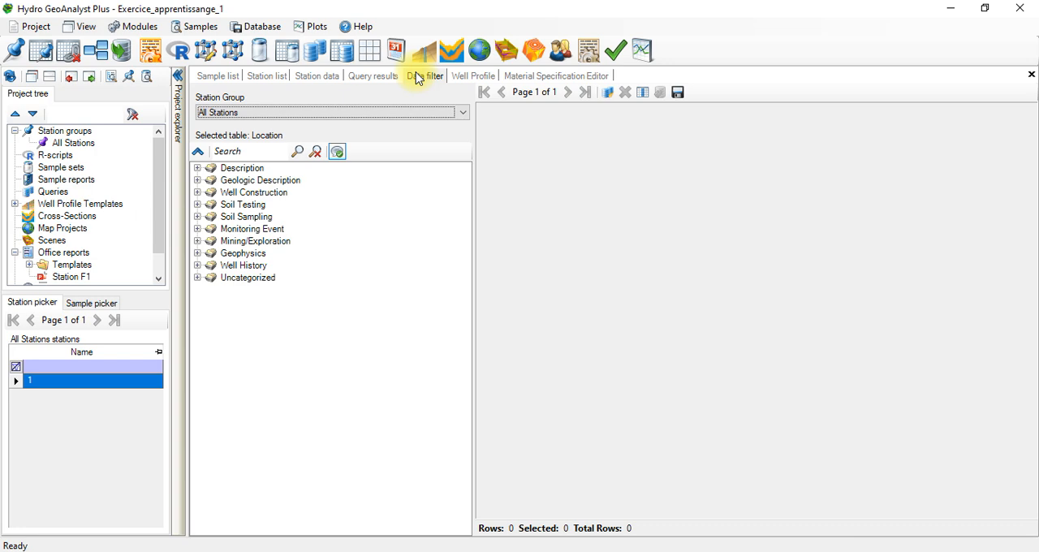
click(331, 76)
click(481, 79)
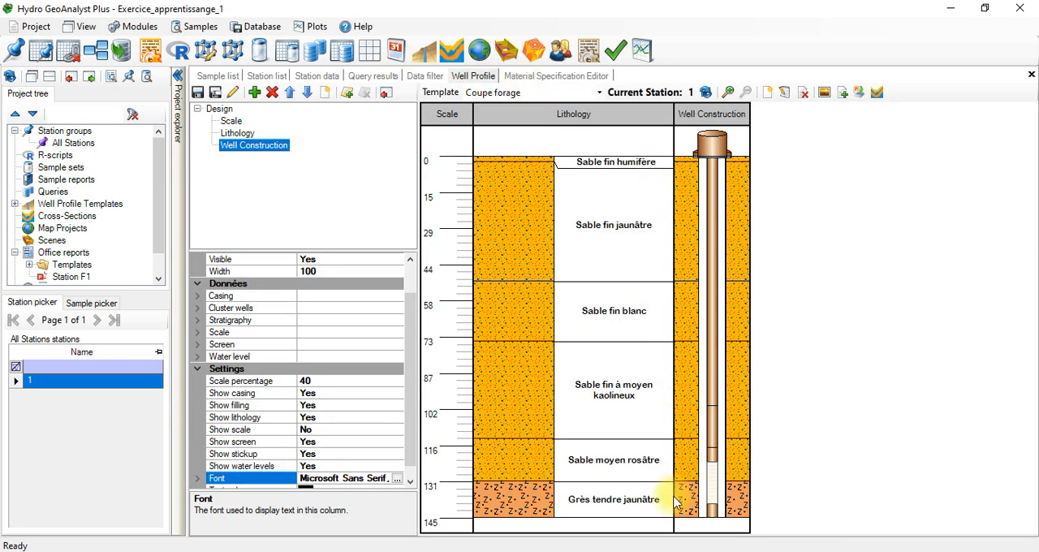
Step: Set the Well Construction column's casing labels to Yes and roughly double the column's width in the profile
drag(409, 308, 403, 244)
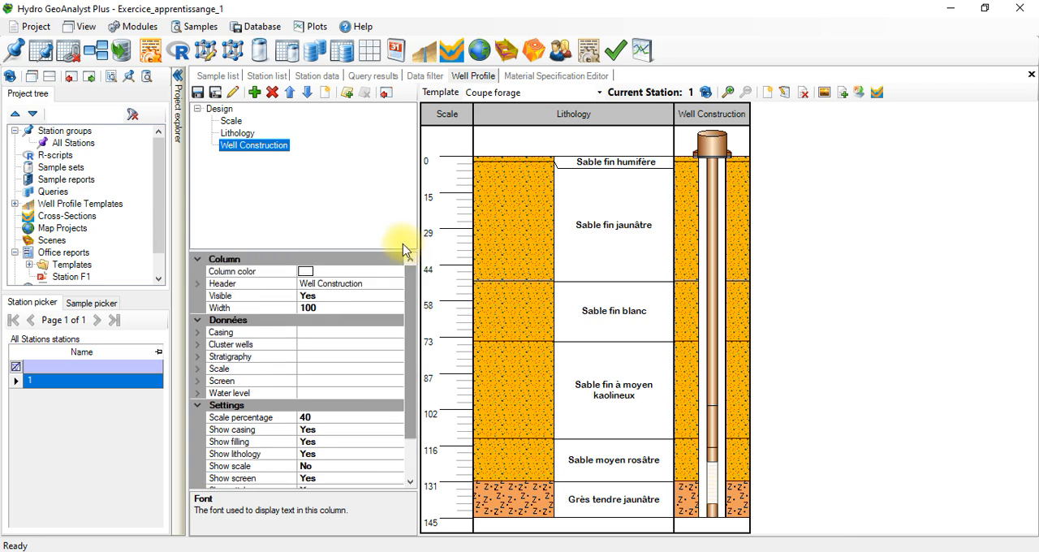
click(293, 332)
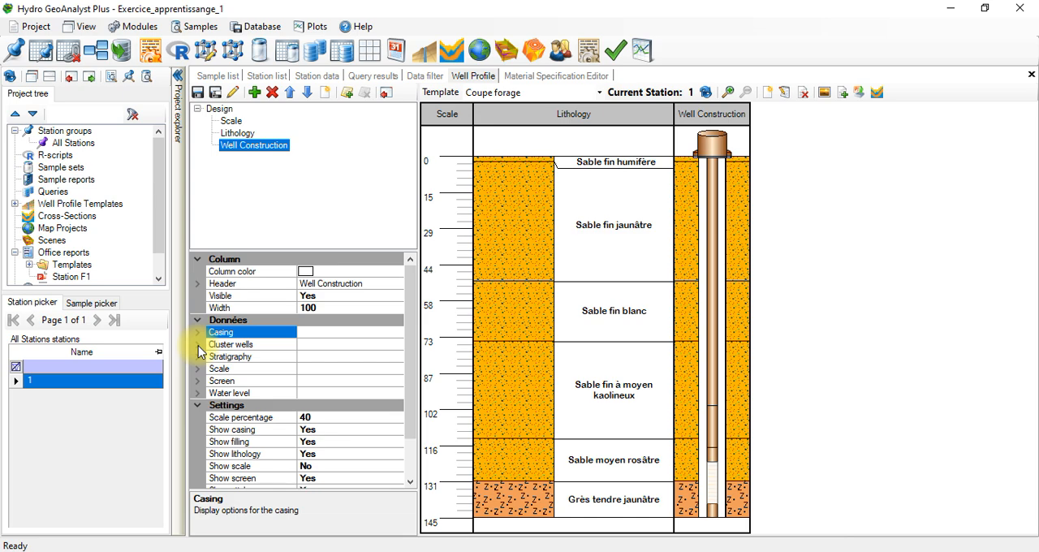
click(196, 394)
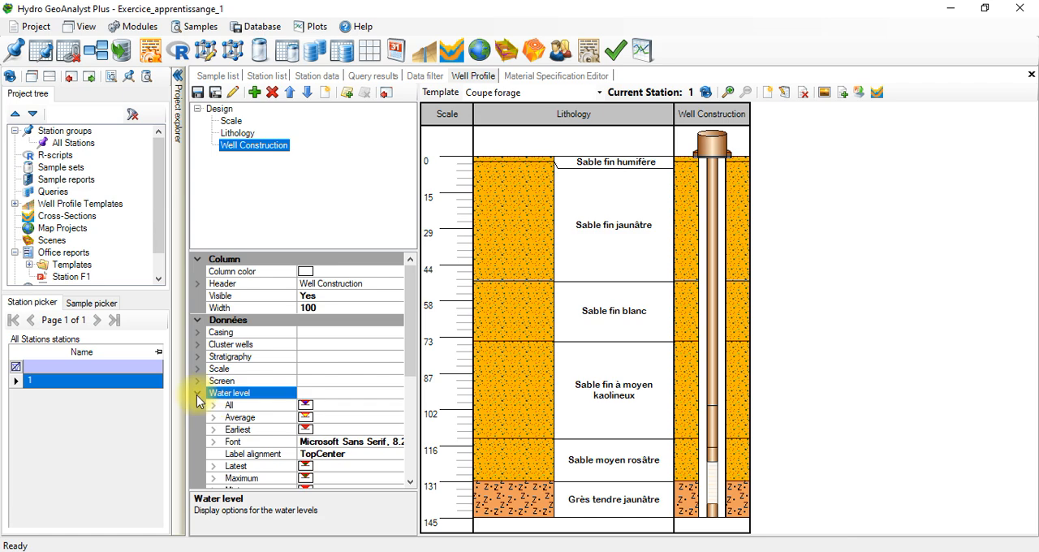
click(197, 393)
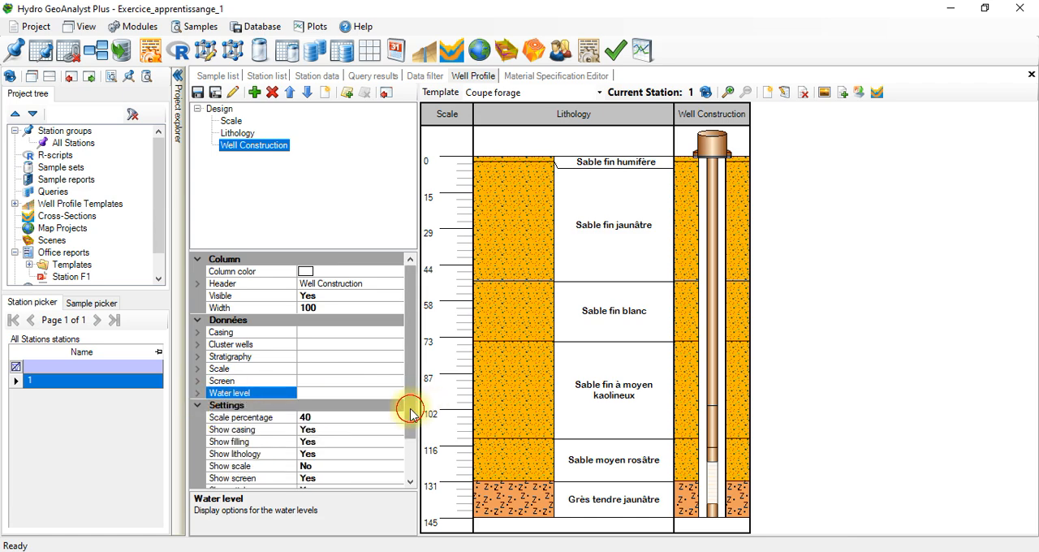
mouse_move(413, 405)
mouse_down()
mouse_move(410, 457)
mouse_move(403, 407)
mouse_up()
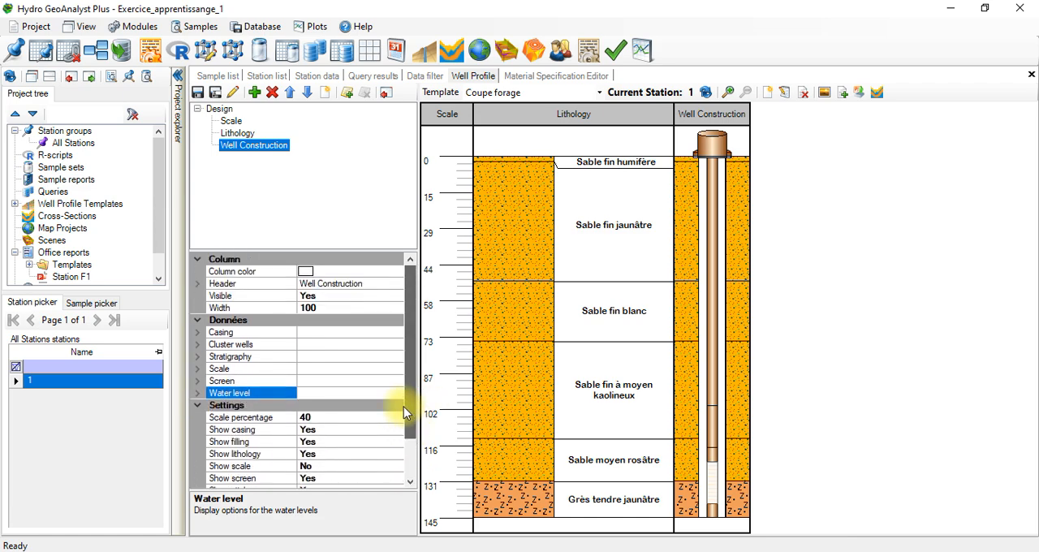
click(197, 332)
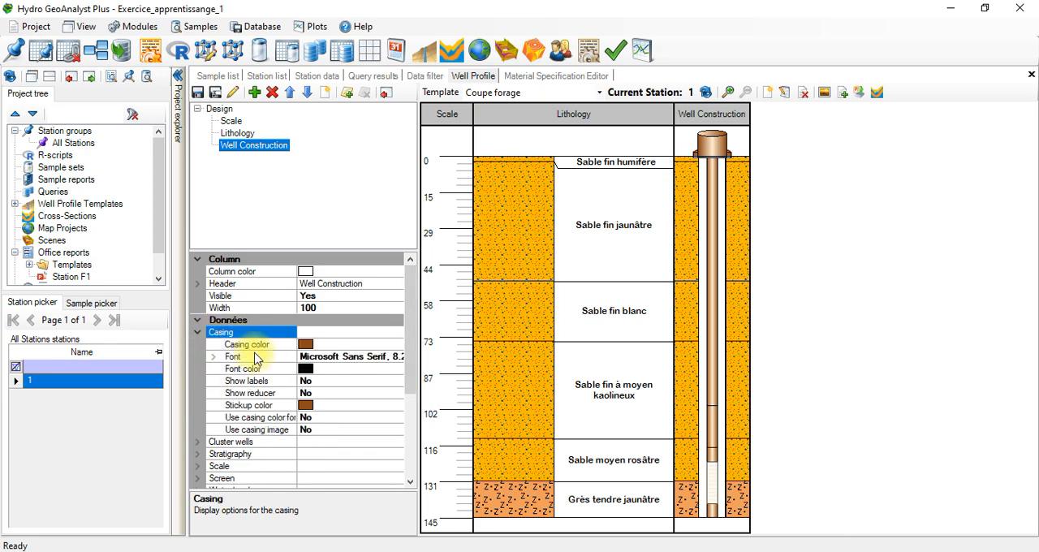
click(308, 385)
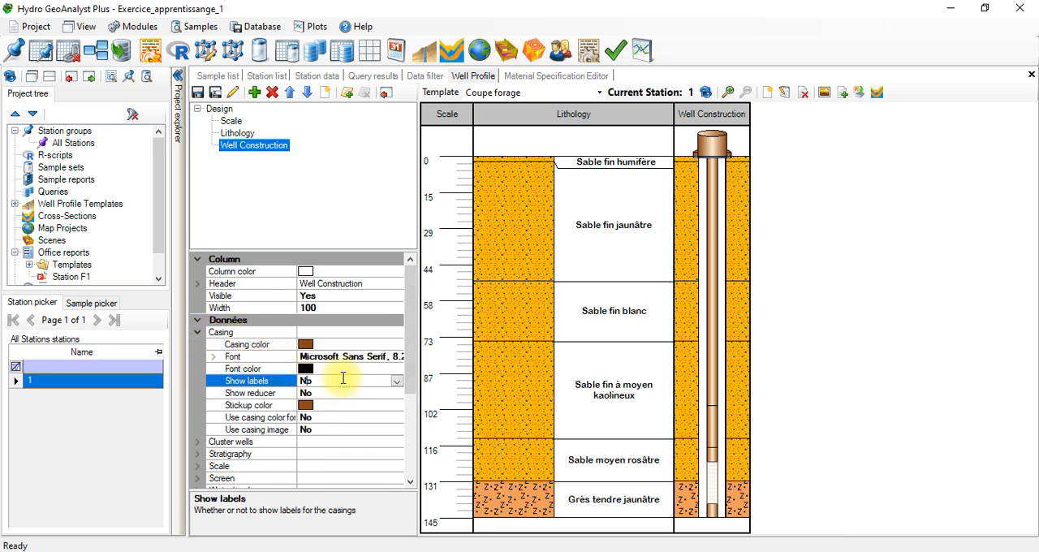
click(397, 381)
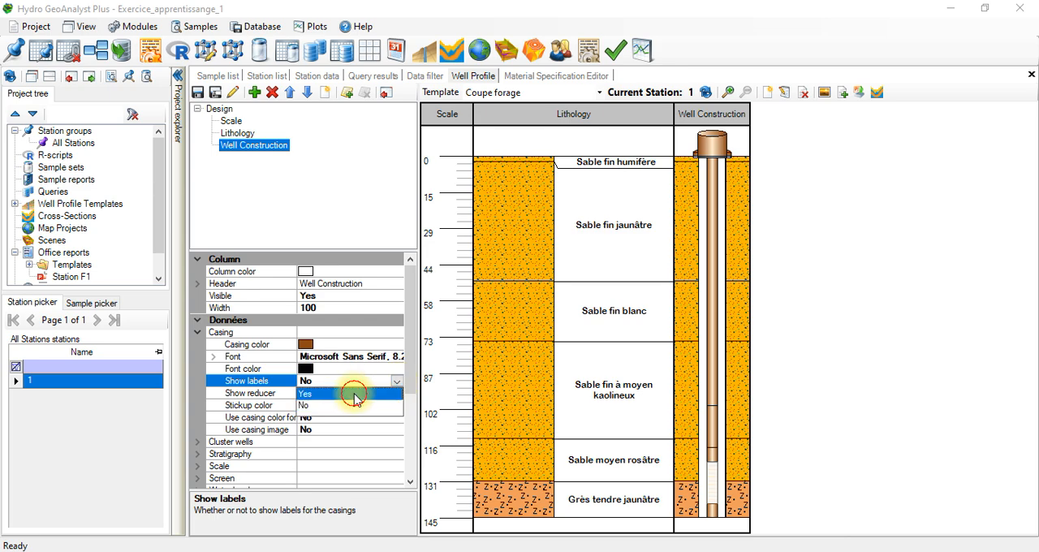
click(353, 394)
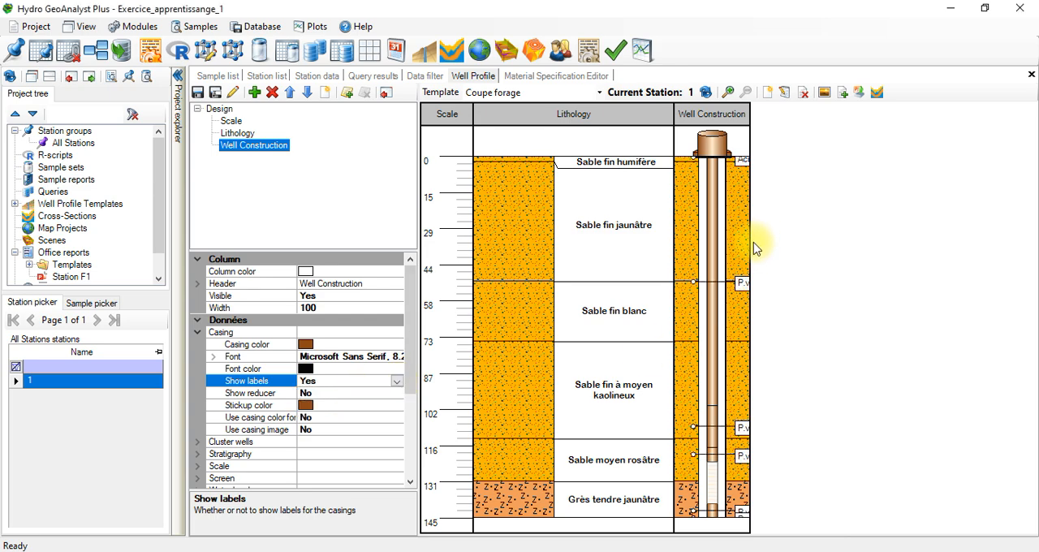
mouse_move(752, 249)
mouse_down()
mouse_move(906, 249)
mouse_move(923, 239)
mouse_move(816, 241)
mouse_move(859, 240)
mouse_up()
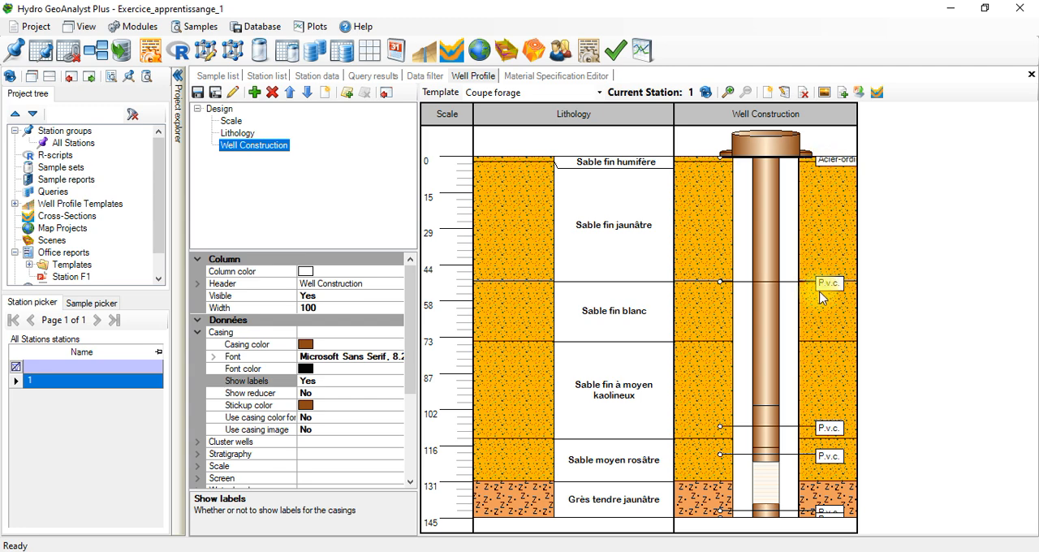
Step: Show the reducer between different casing diameters in the Well Construction column
click(322, 395)
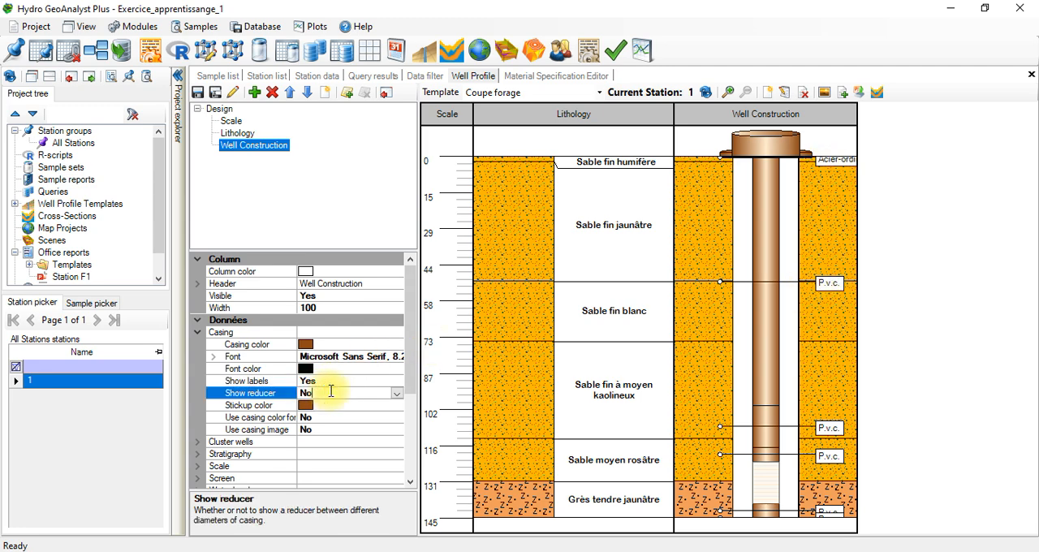
click(397, 394)
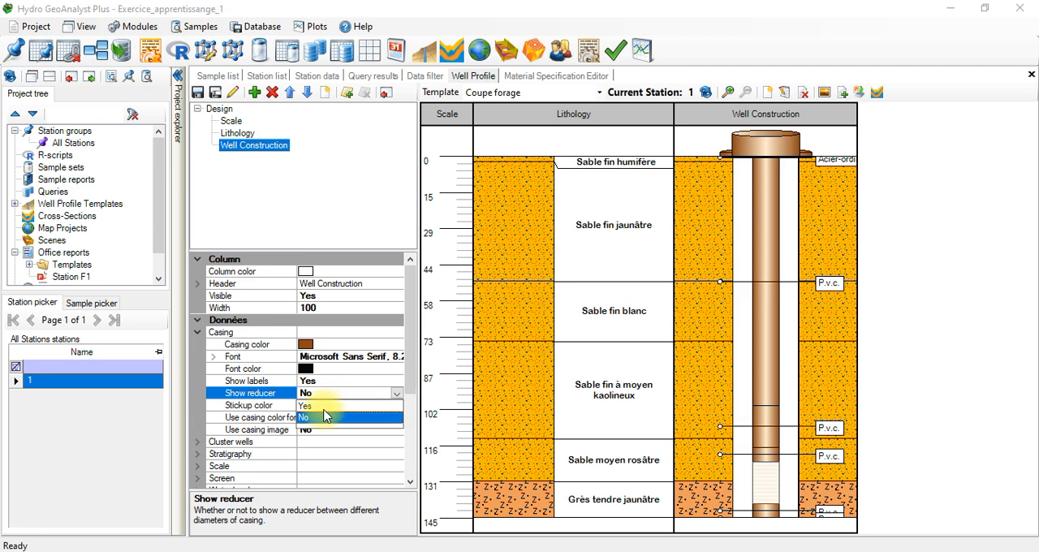
click(308, 405)
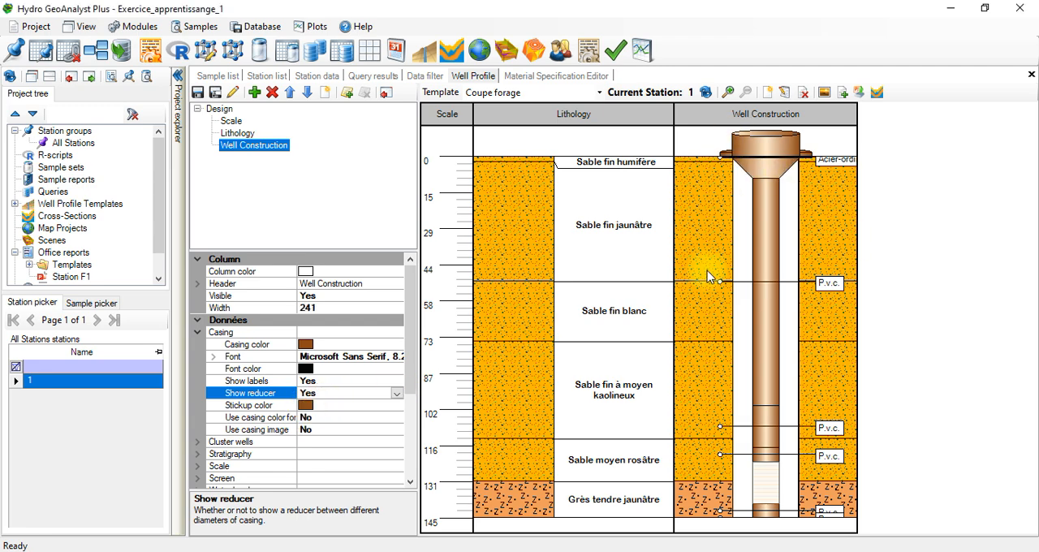
Step: Set the Well Construction casing color to orange #F27935 and set Use casing color for stickup to Yes
click(327, 418)
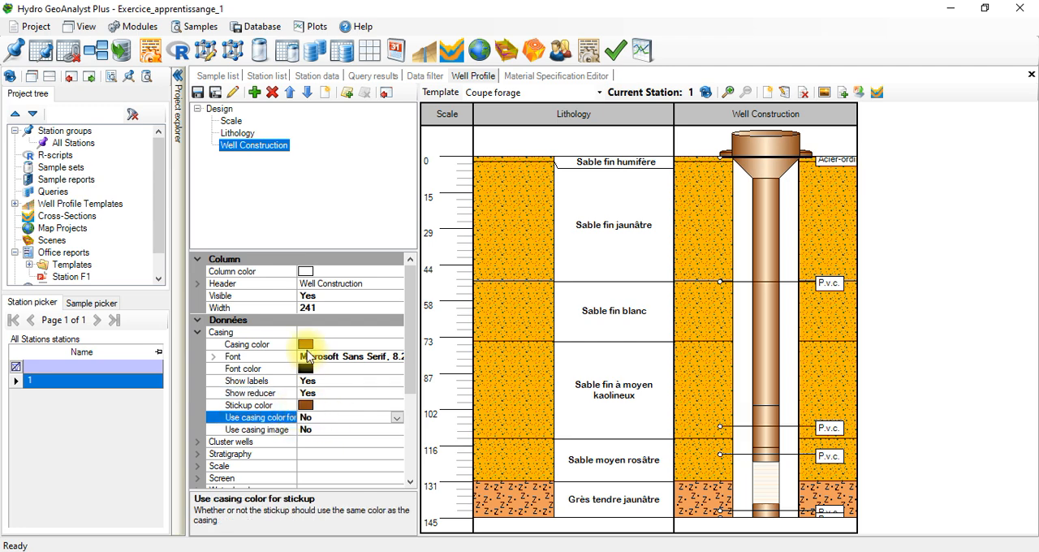
click(307, 345)
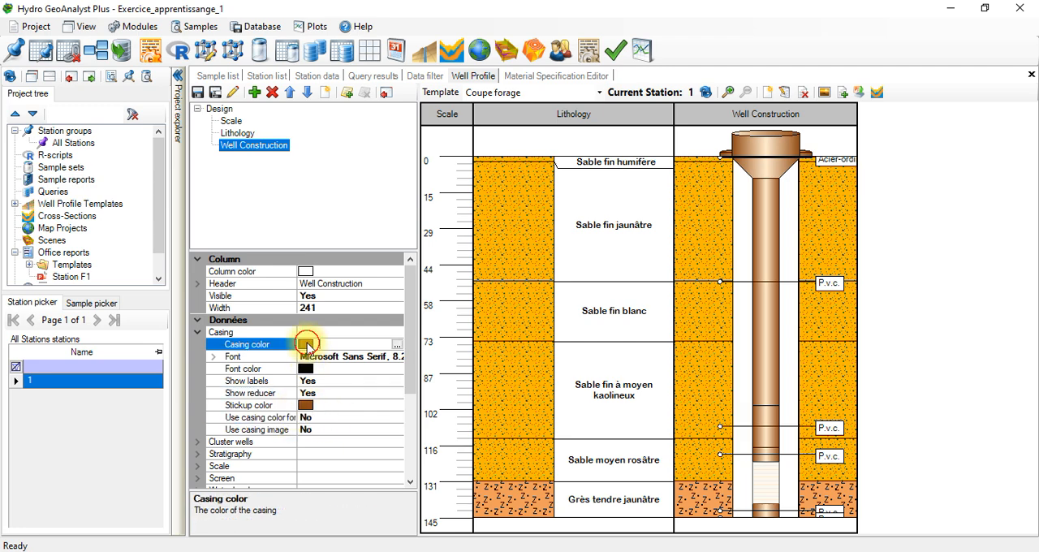
click(397, 345)
click(405, 237)
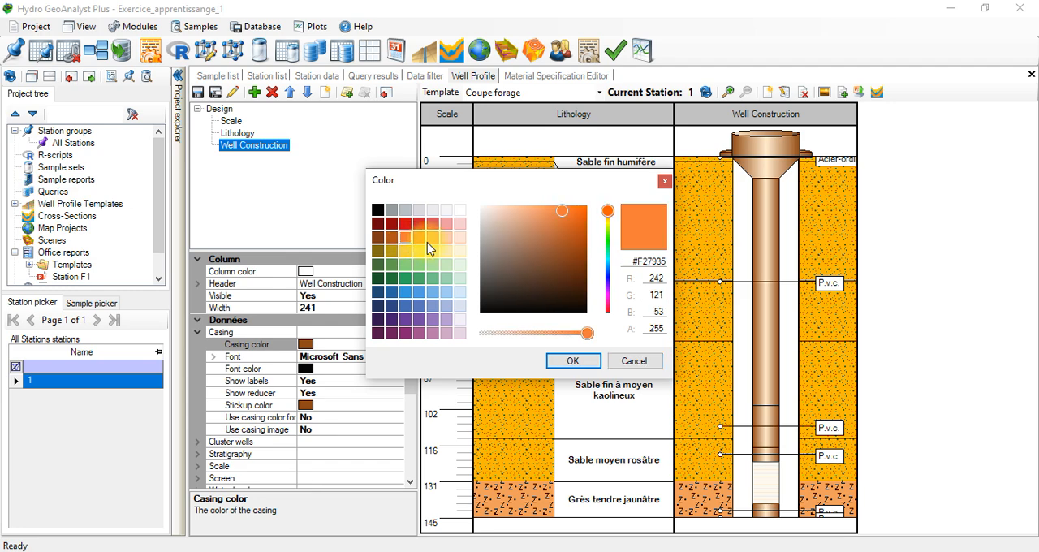
click(573, 361)
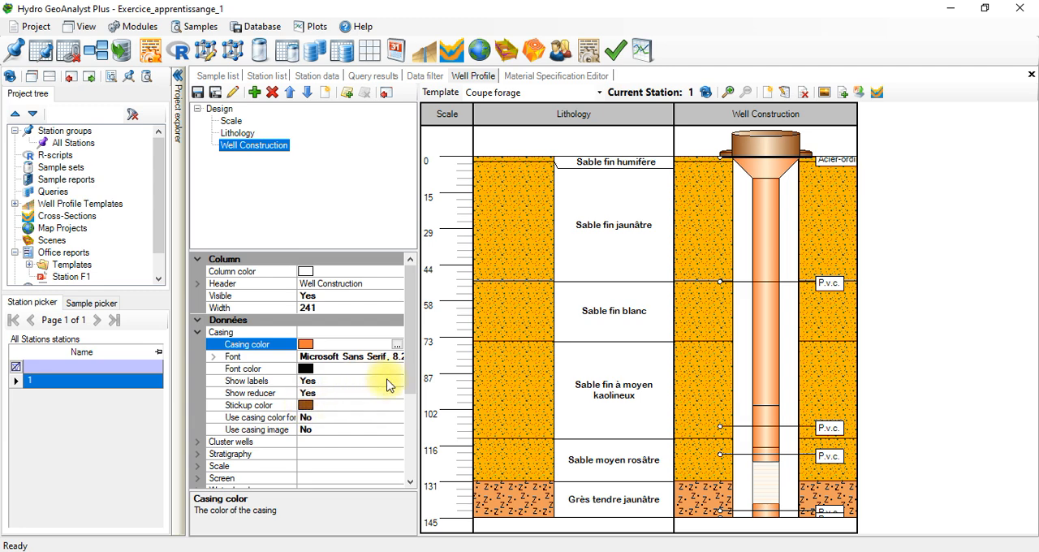
click(321, 417)
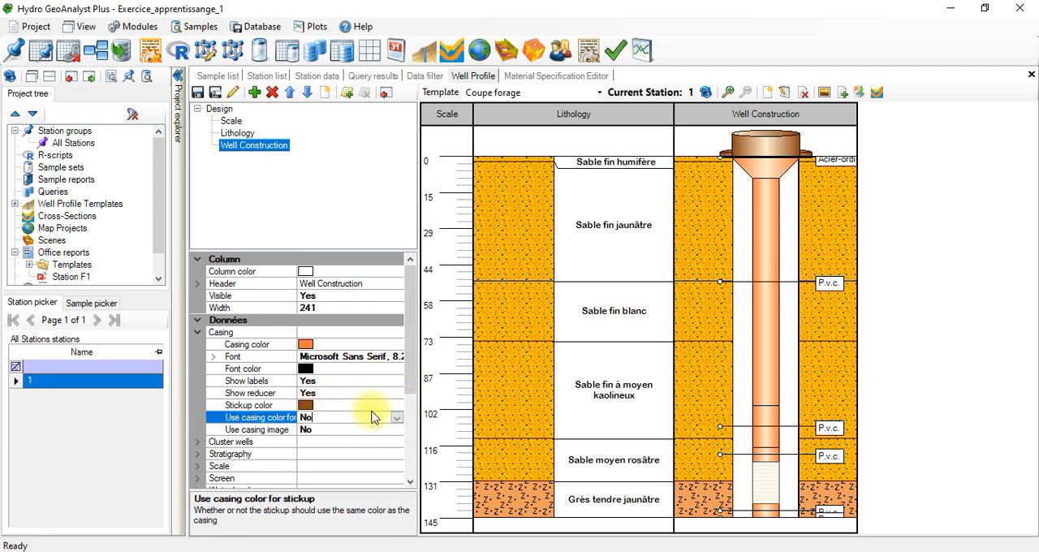
click(397, 417)
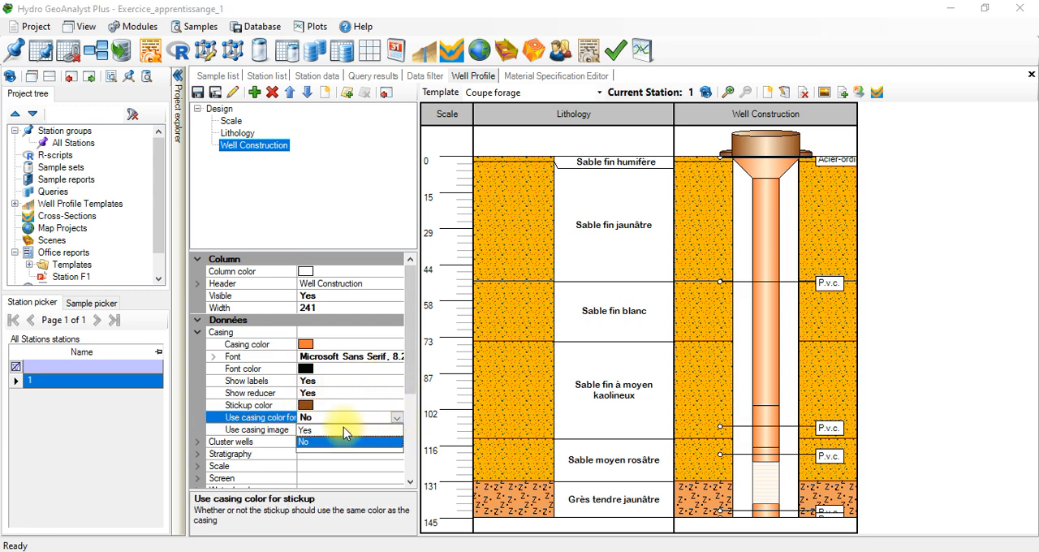
click(343, 428)
Step: Try to display the casings with images from the casing material list instead of a color
click(387, 428)
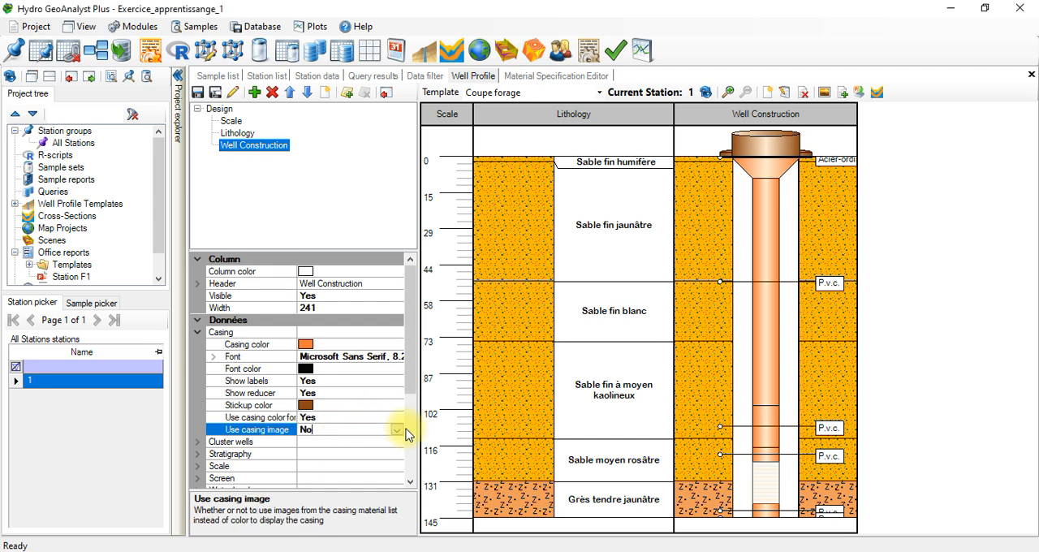
click(398, 430)
click(369, 441)
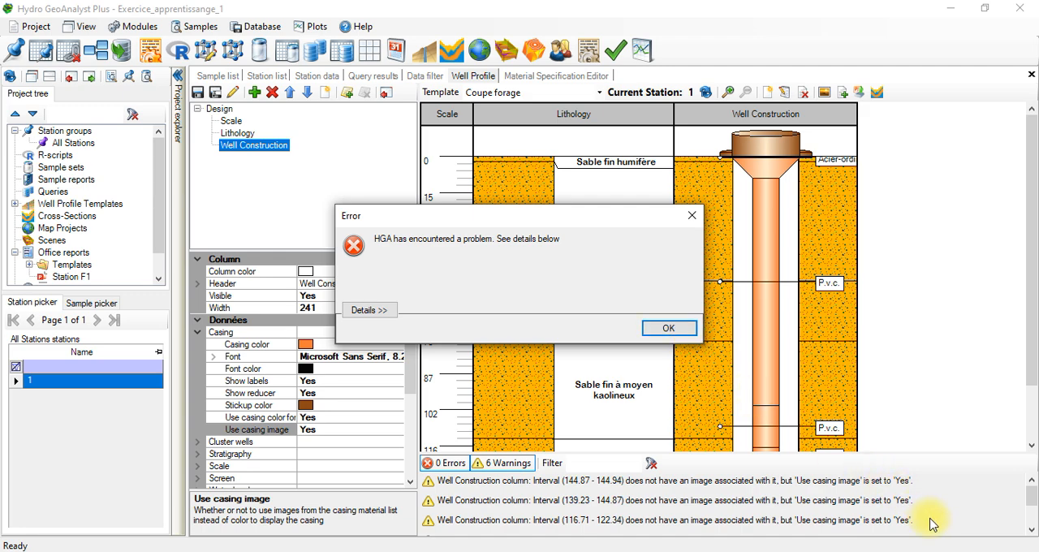
key(Return)
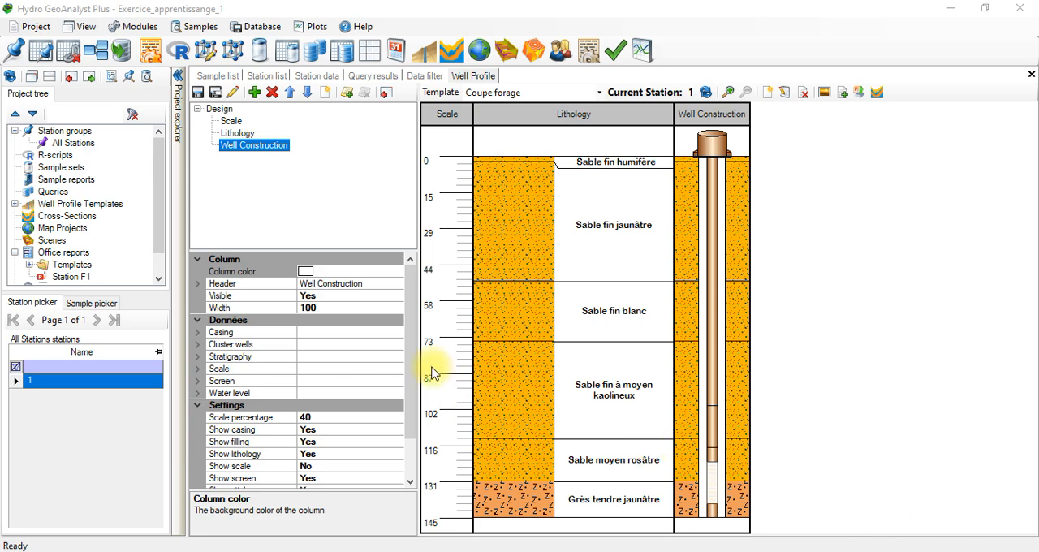
Step: Set the stickup color in the Well Construction column's casing options to light orange #F29F6F
scroll(414, 447, down, 2)
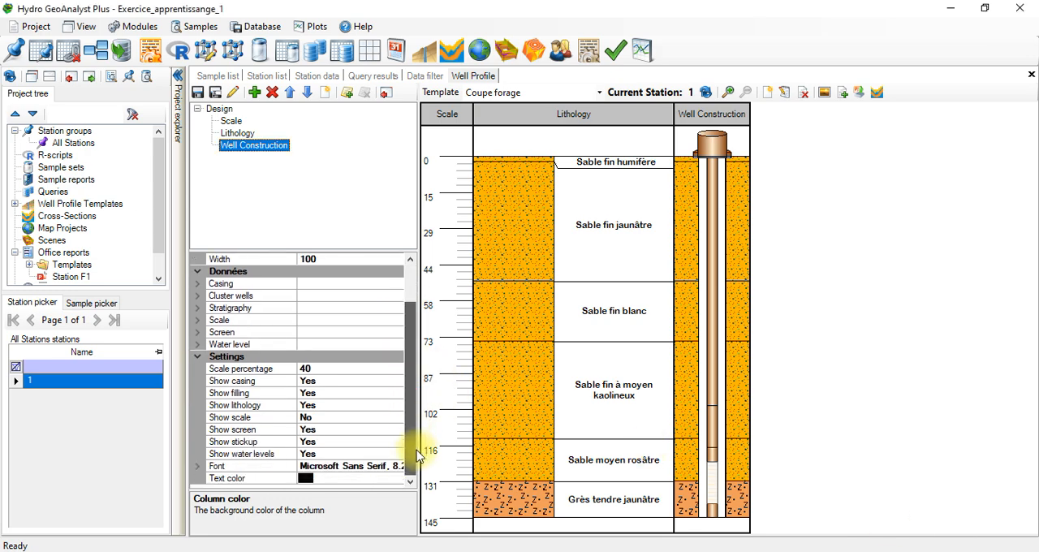
scroll(417, 460, up, 2)
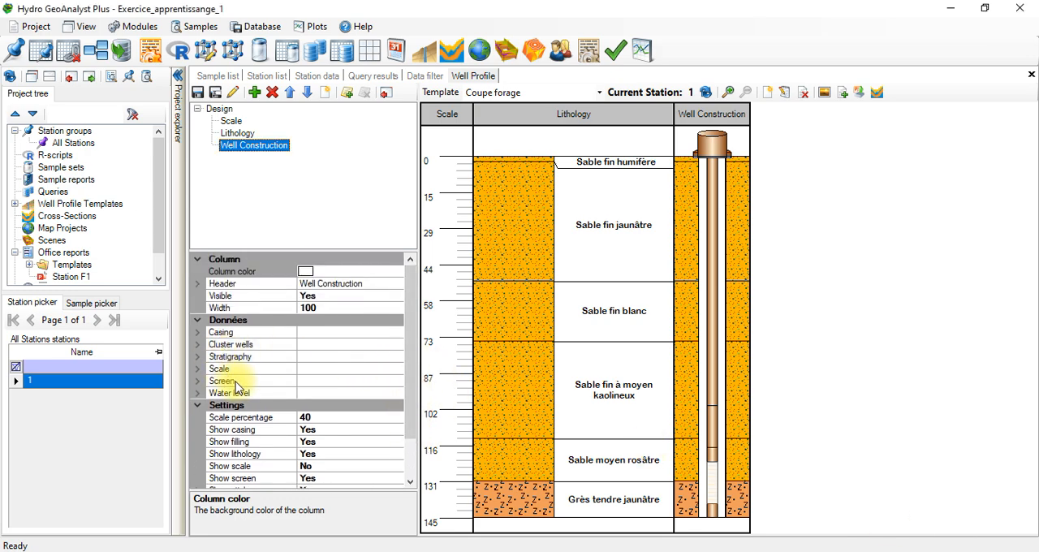
click(198, 332)
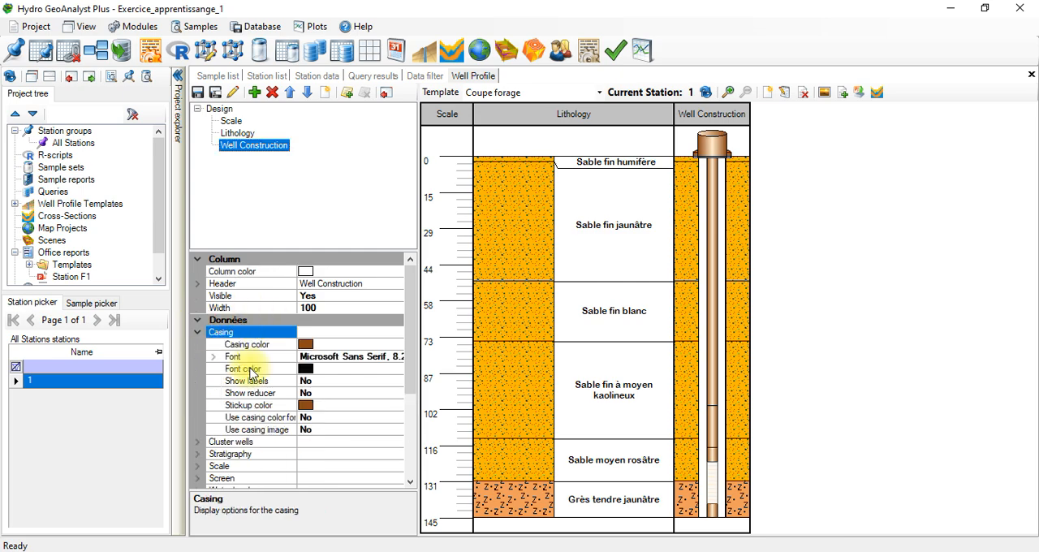
click(330, 406)
click(397, 406)
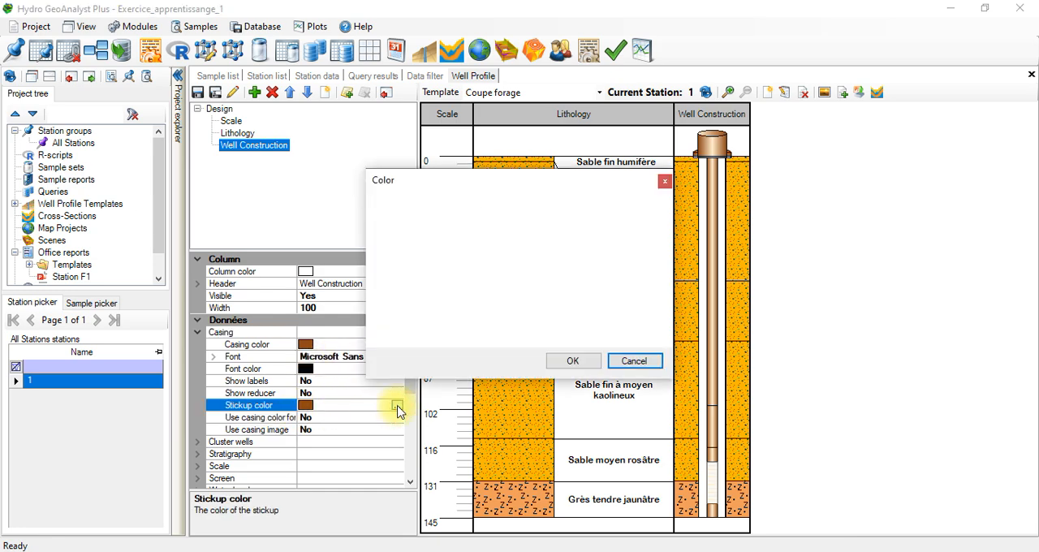
click(431, 236)
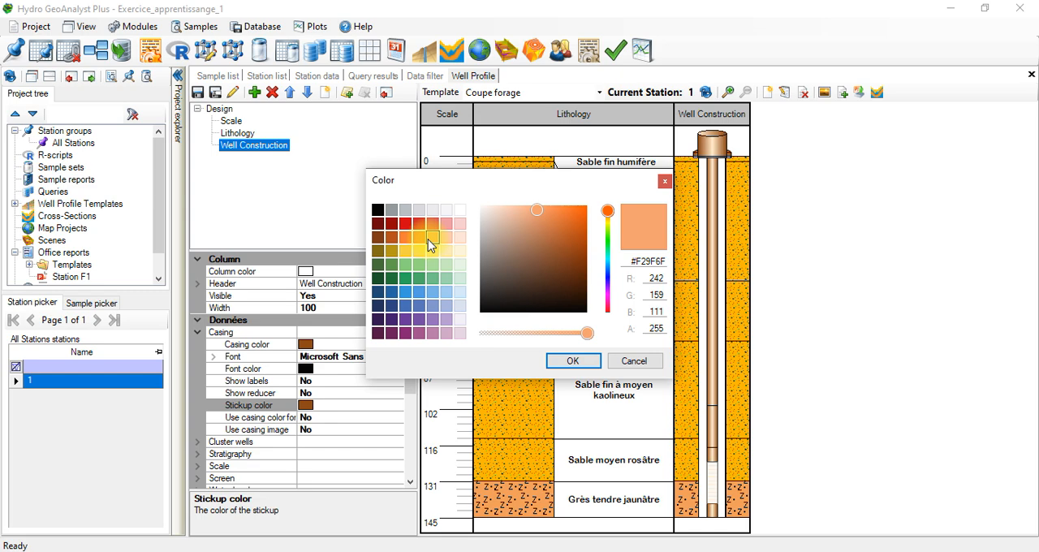
click(551, 360)
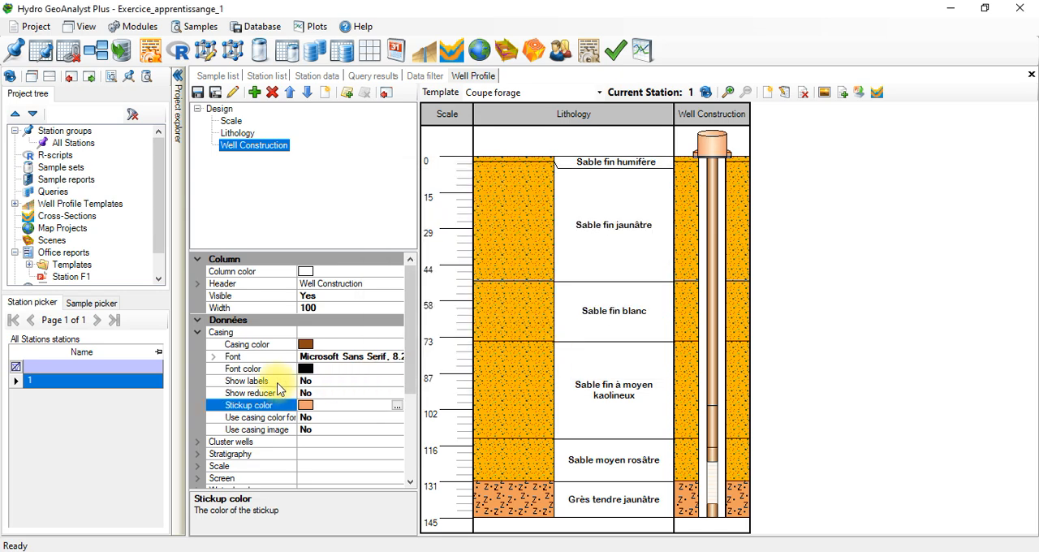
Step: Set Show reducer to Yes for the casings of the Well Construction column
click(322, 393)
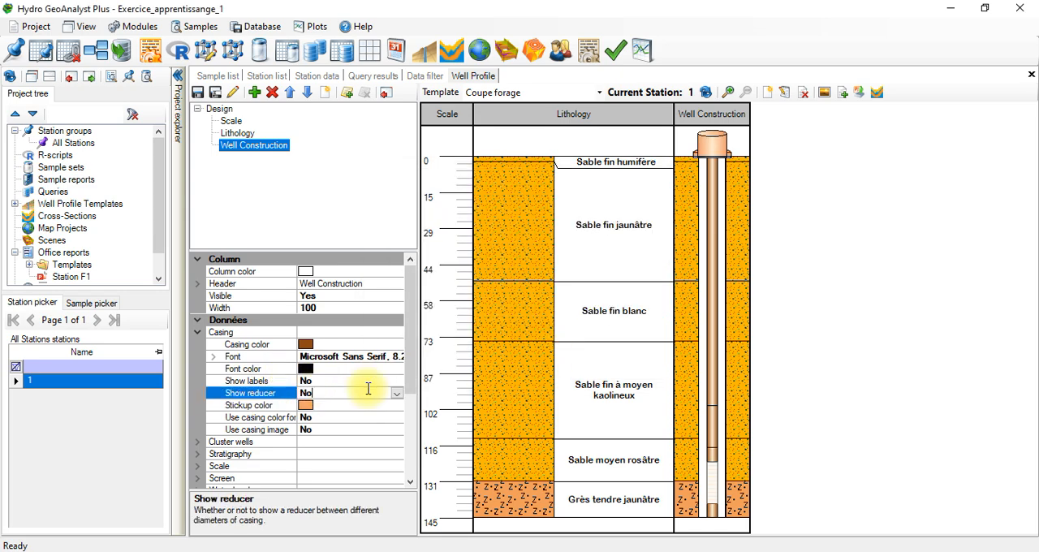
click(397, 393)
click(340, 405)
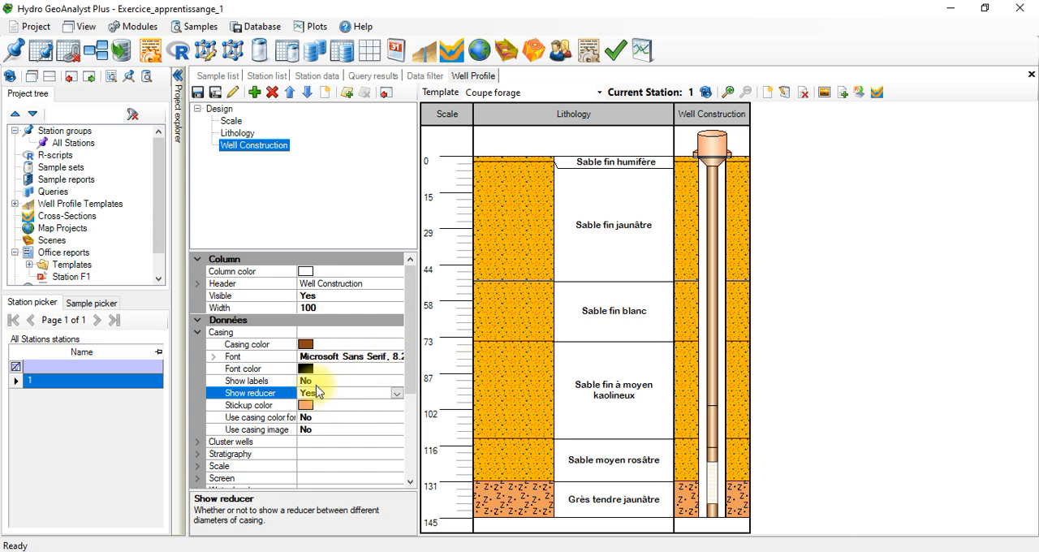
Step: Show the casing labels and widen the Well Construction column to more than twice its width in the profile
click(318, 385)
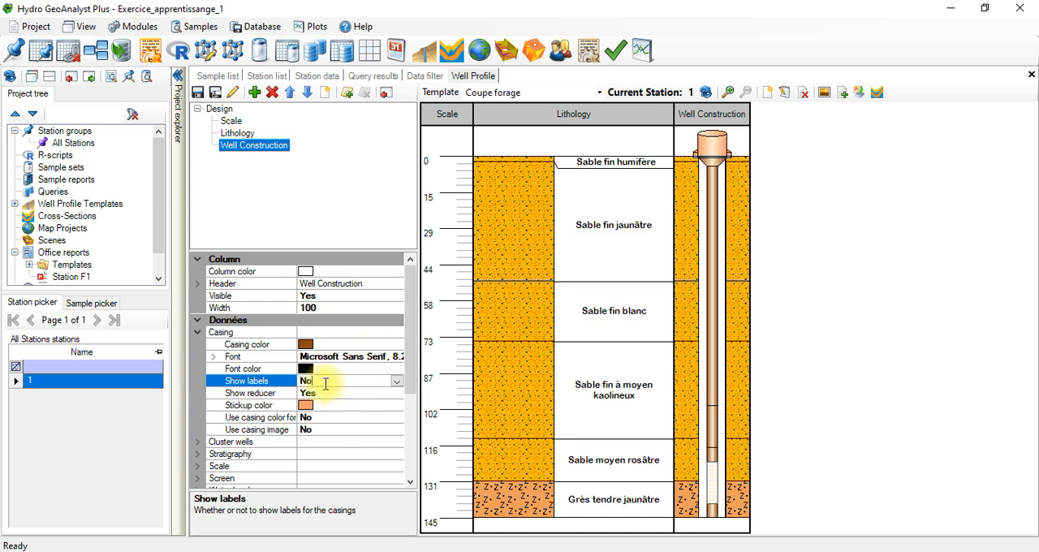
click(396, 380)
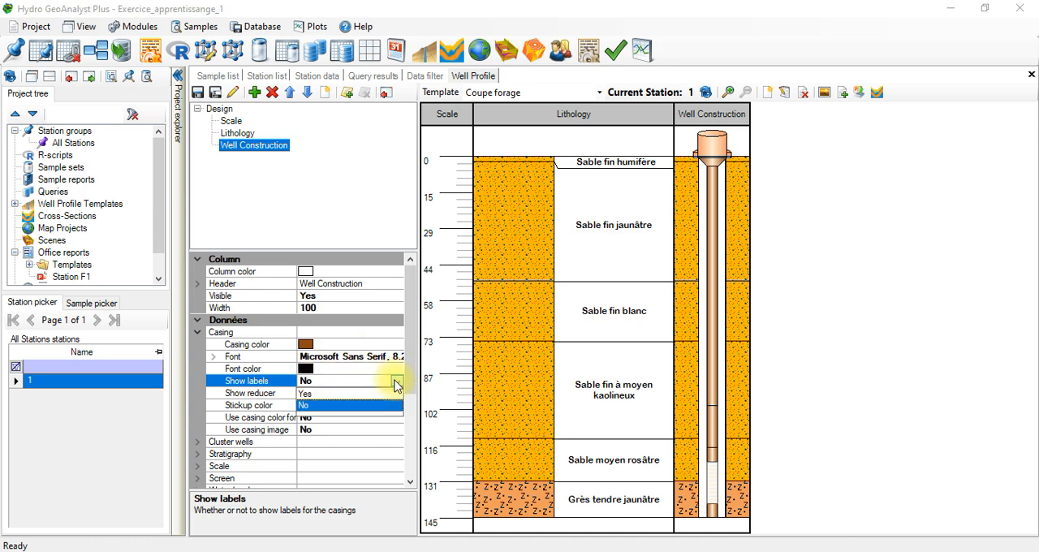
click(327, 394)
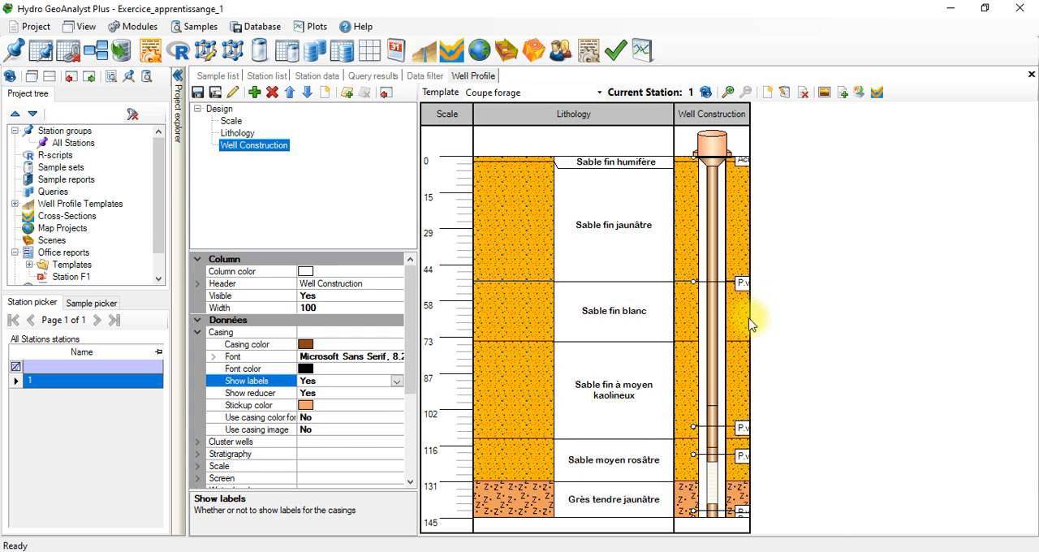
drag(750, 317, 858, 293)
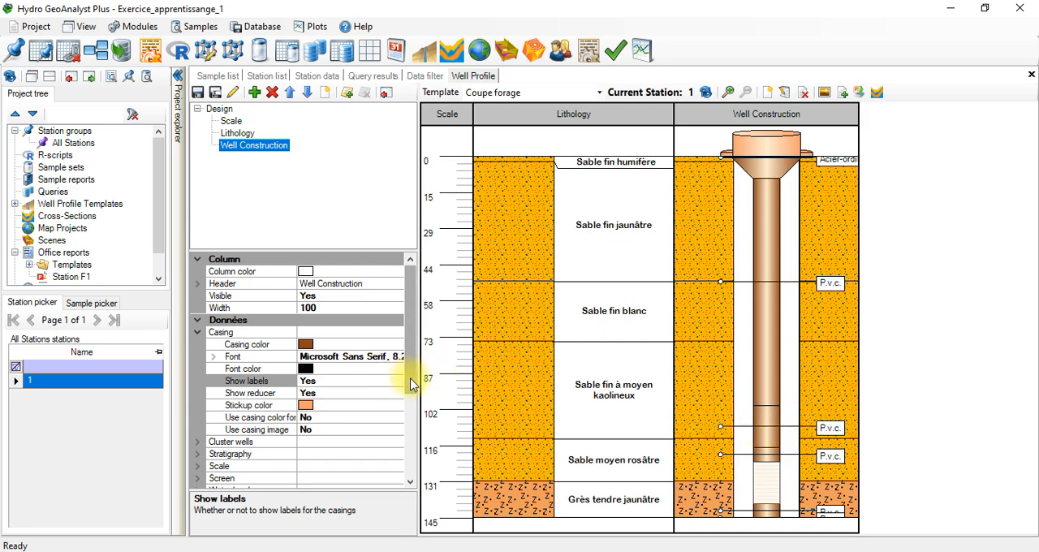
Step: Try the Left and Right stratigraphy locations in the Well Construction column and return the location to Both sides
drag(409, 384, 404, 436)
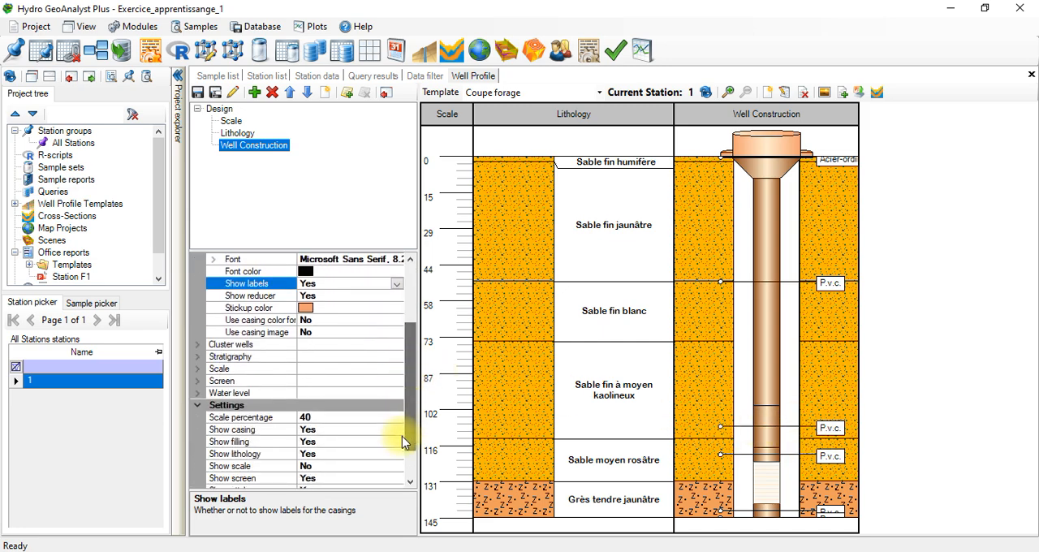
click(197, 357)
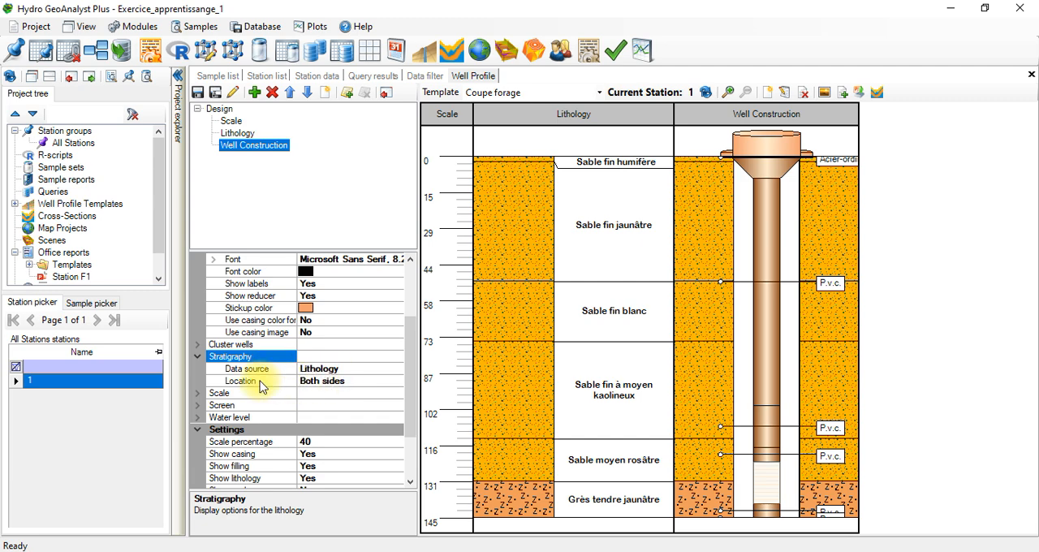
click(314, 381)
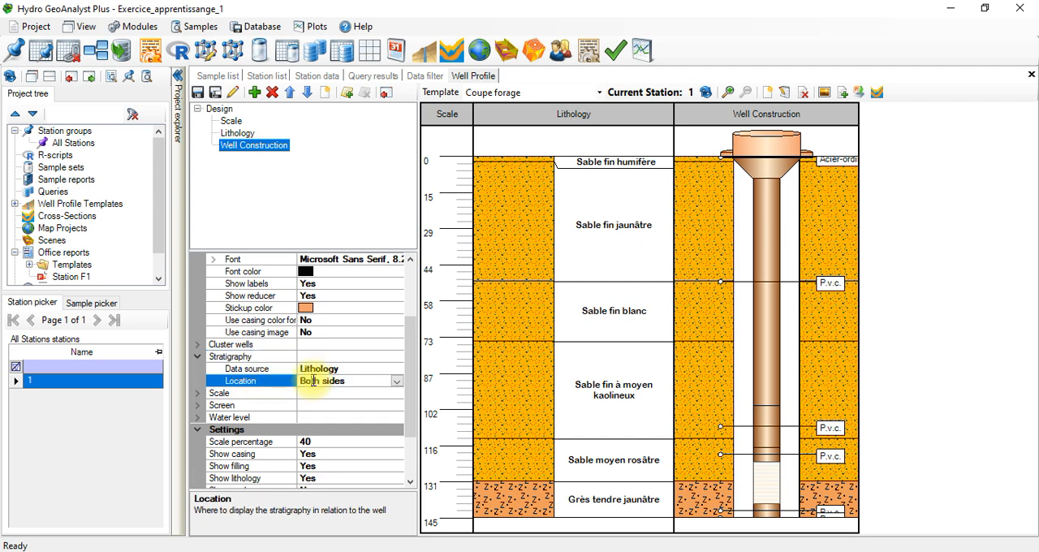
click(395, 382)
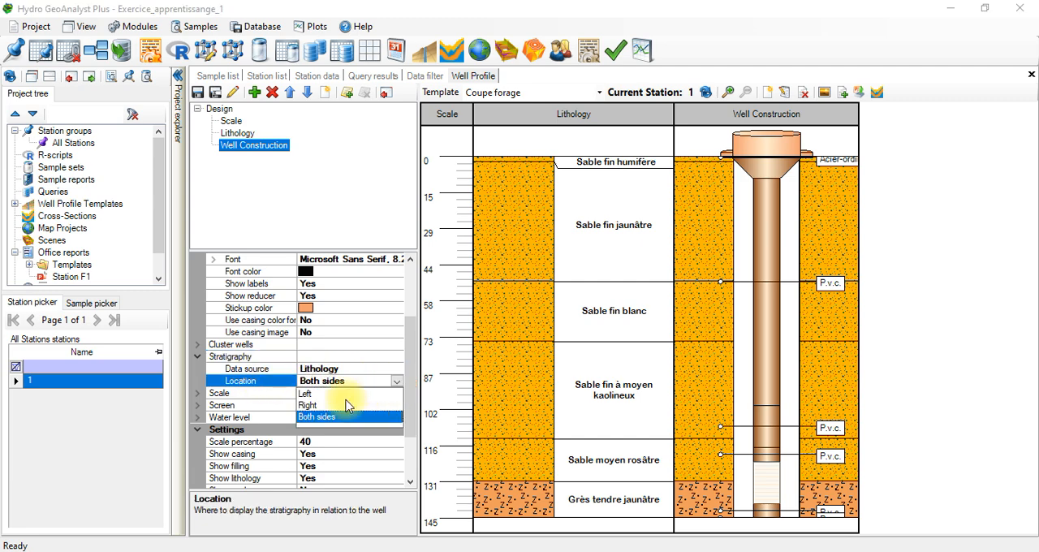
click(311, 394)
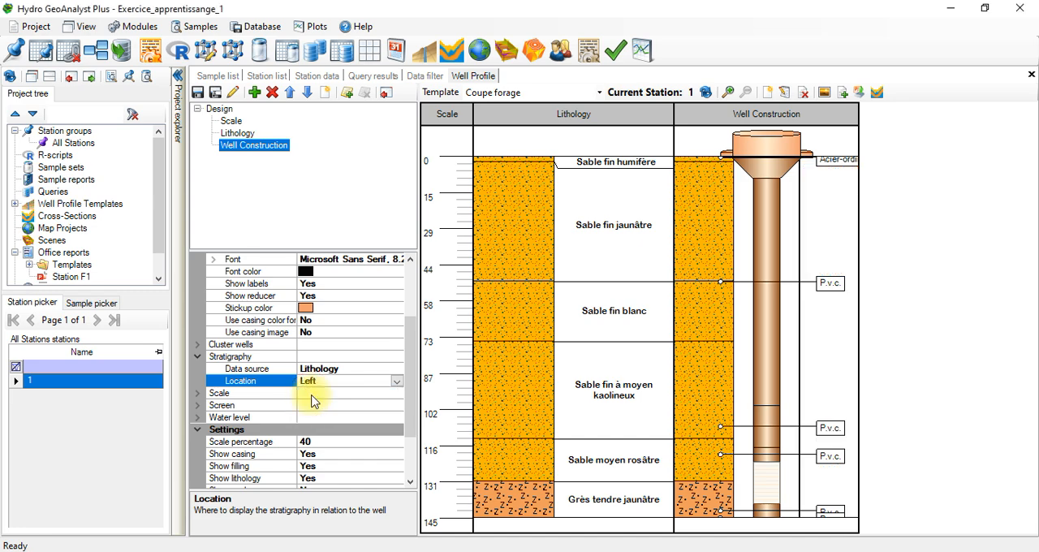
click(397, 381)
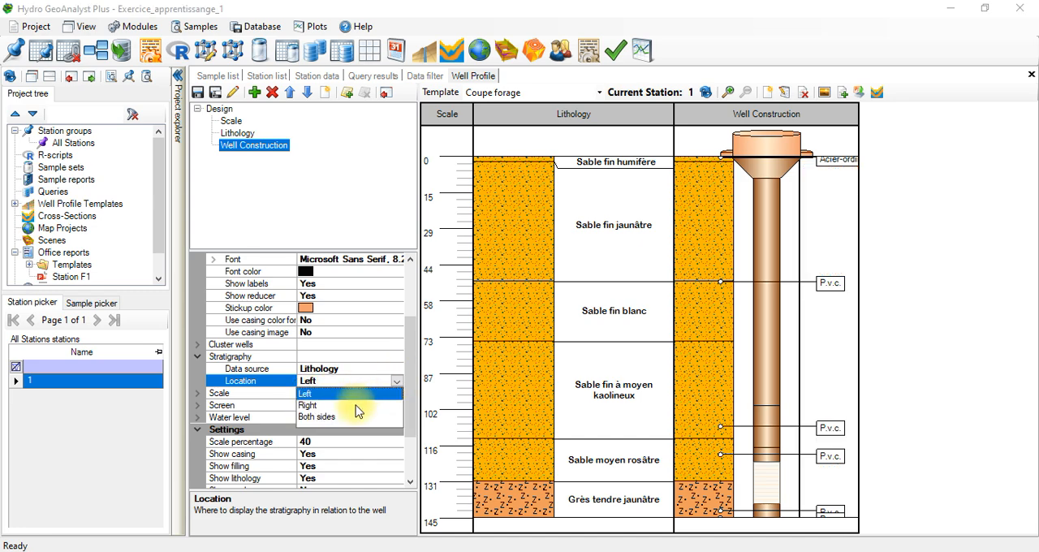
click(355, 406)
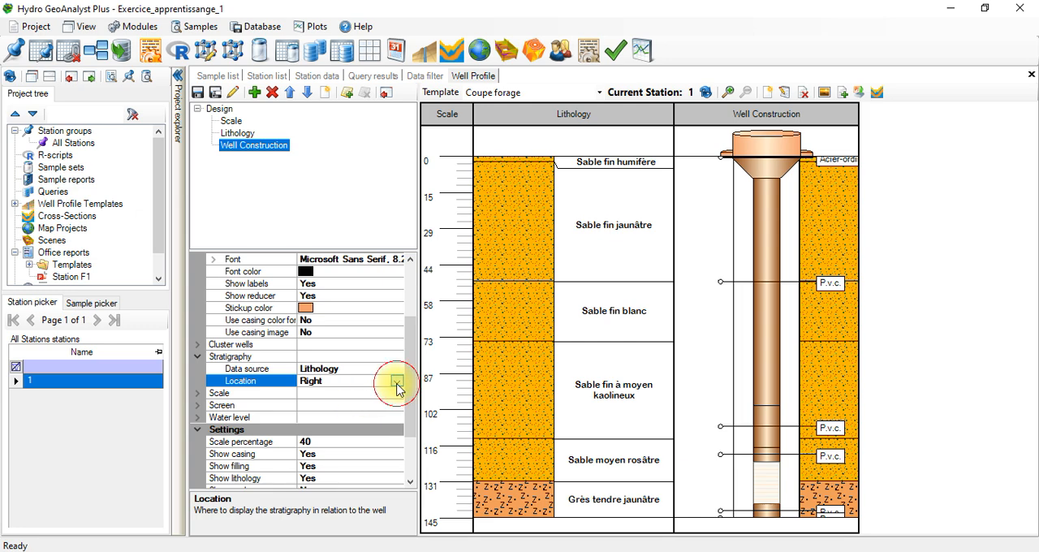
click(397, 382)
click(329, 417)
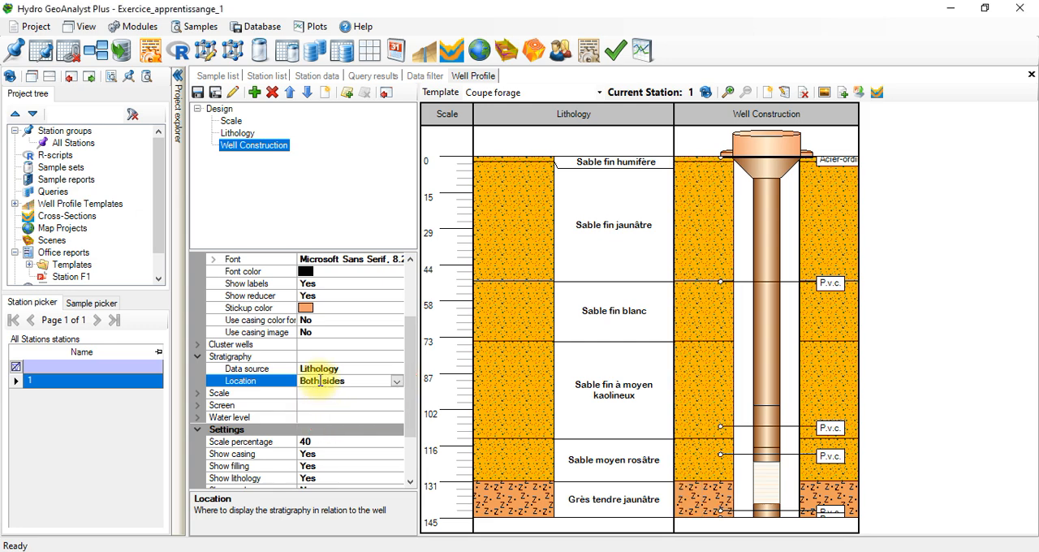
Step: Examine the scale display options of the Well Construction column, including tick intervals, labels and elevation
click(198, 393)
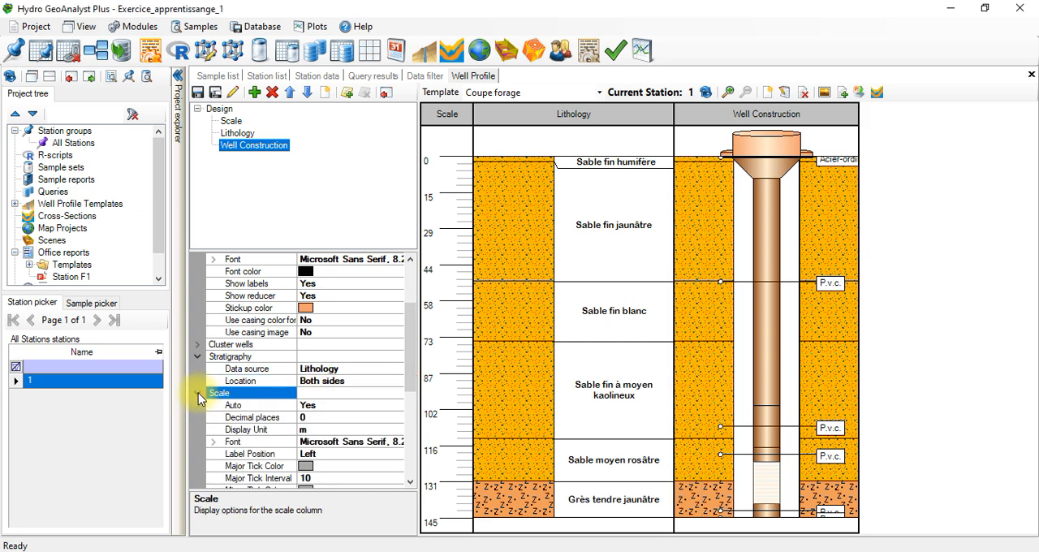
click(336, 406)
click(347, 394)
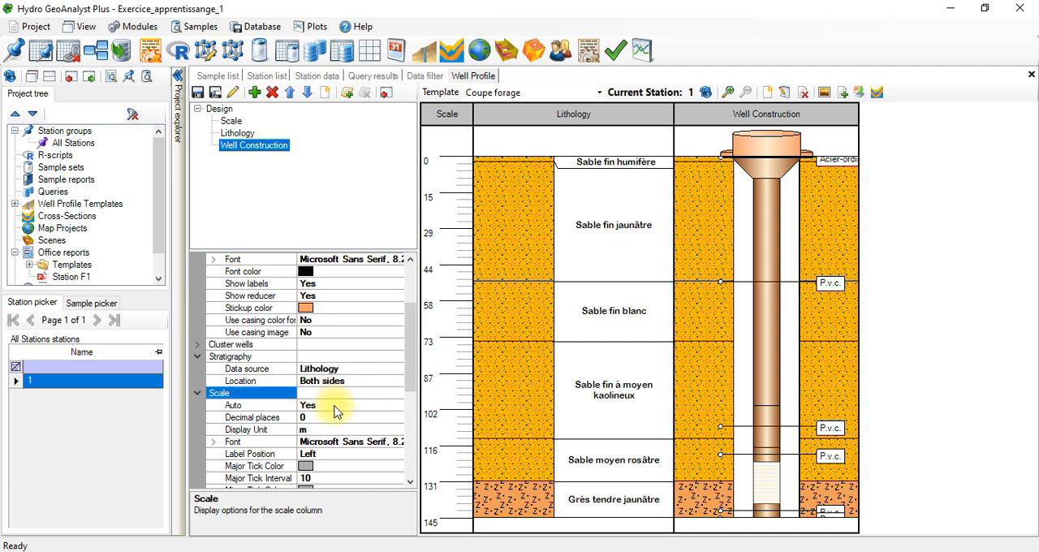
drag(412, 384, 417, 425)
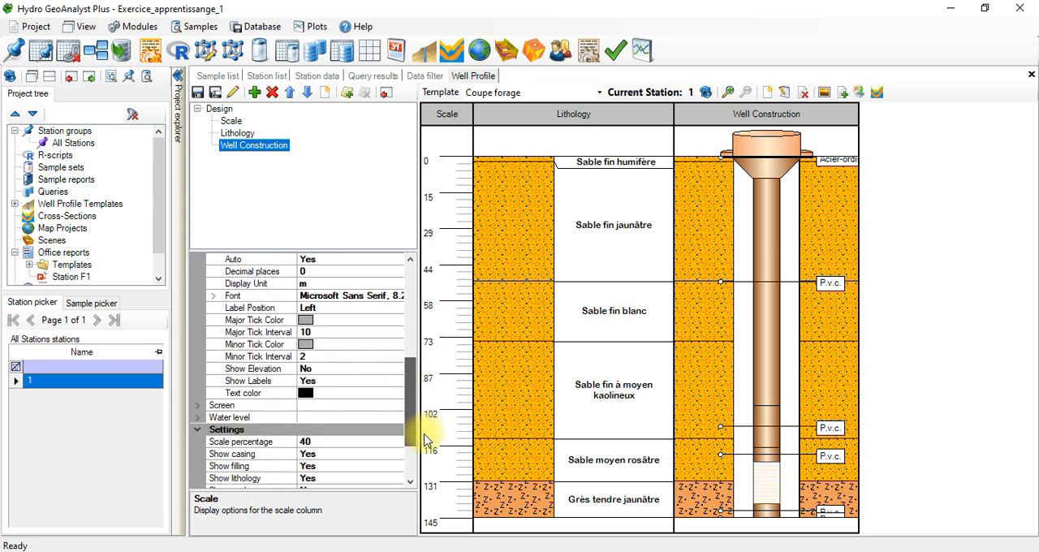
Step: Try setting Show Elevation to Yes for the Well Construction column's scale and return it to No
click(313, 368)
click(396, 369)
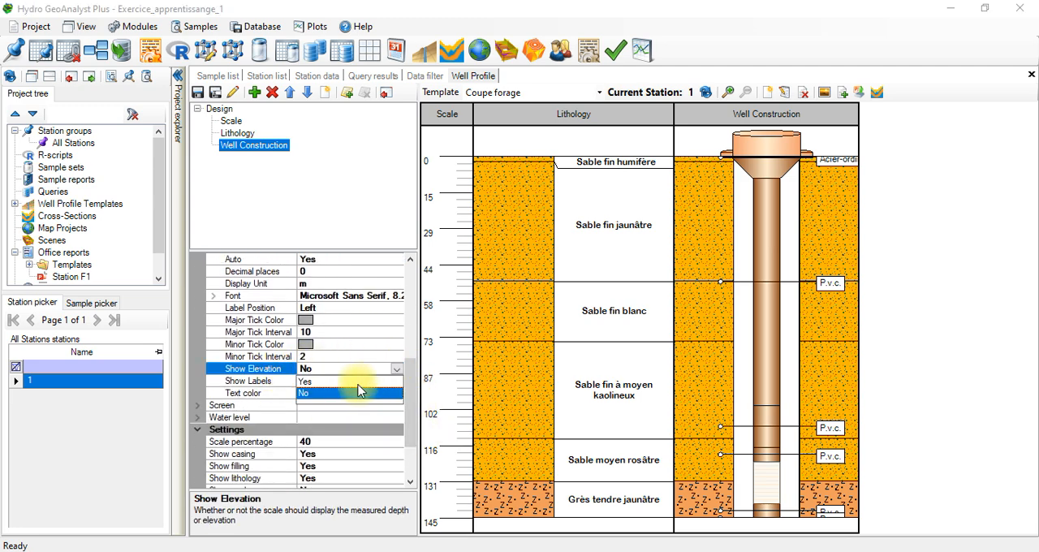
click(340, 382)
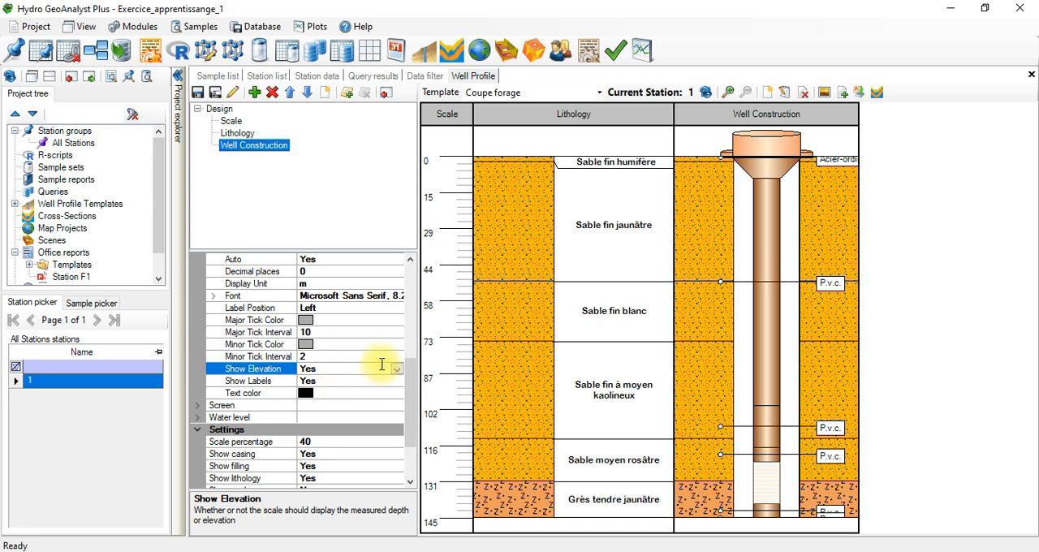
click(397, 371)
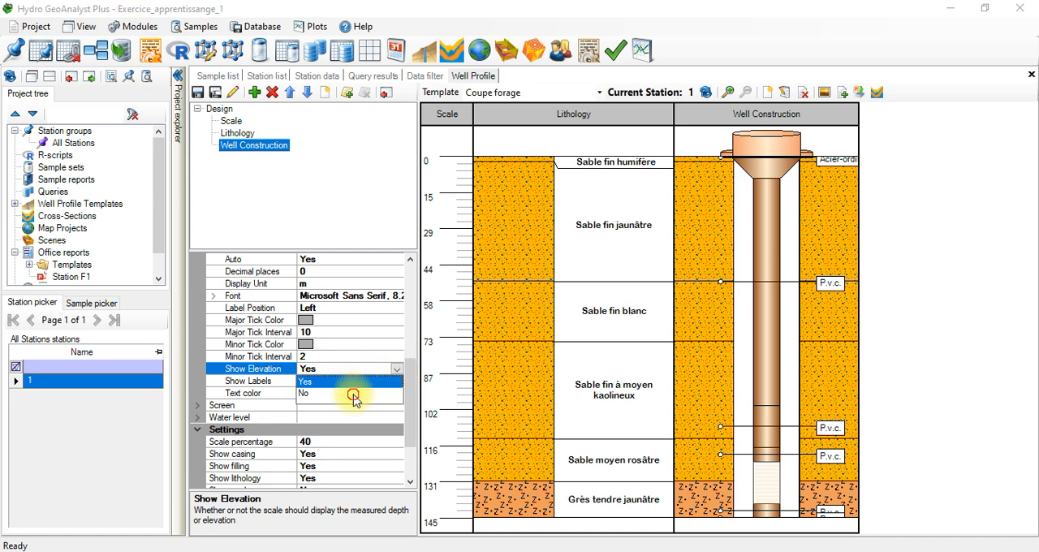
click(352, 393)
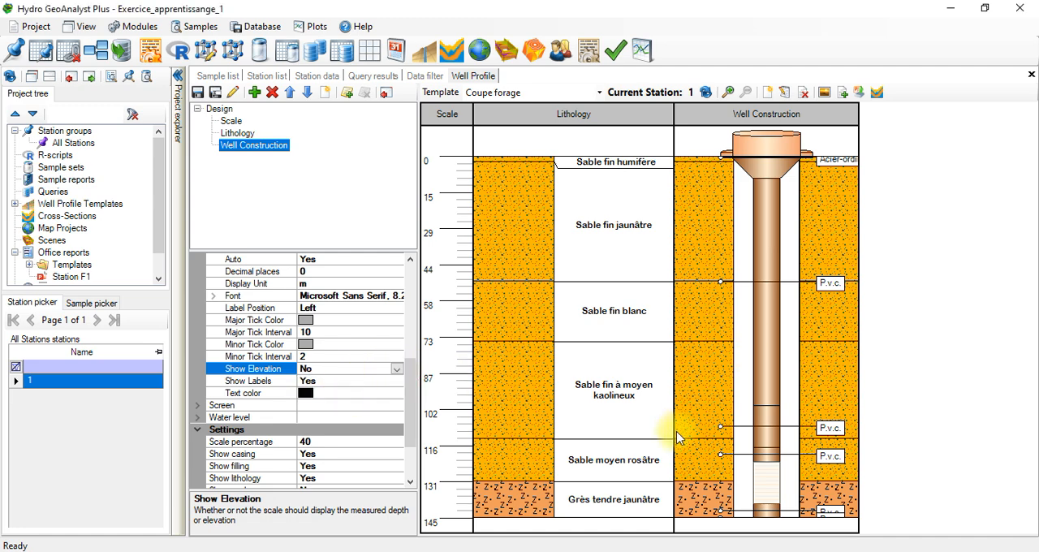
Step: Switch the Well Construction scale's Auto option to No and back to Yes to recompute the tick intervals
drag(408, 364, 371, 232)
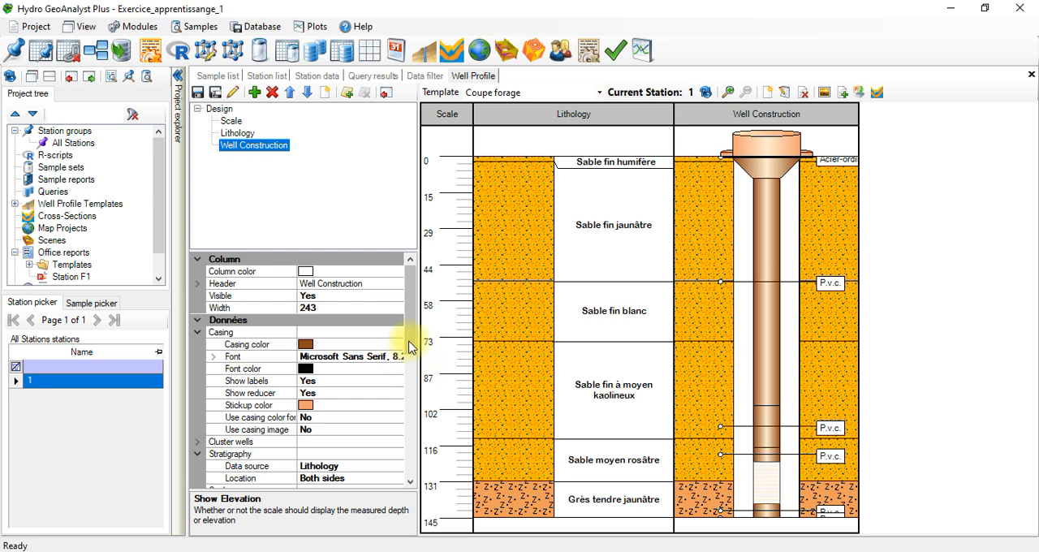
drag(409, 351, 408, 409)
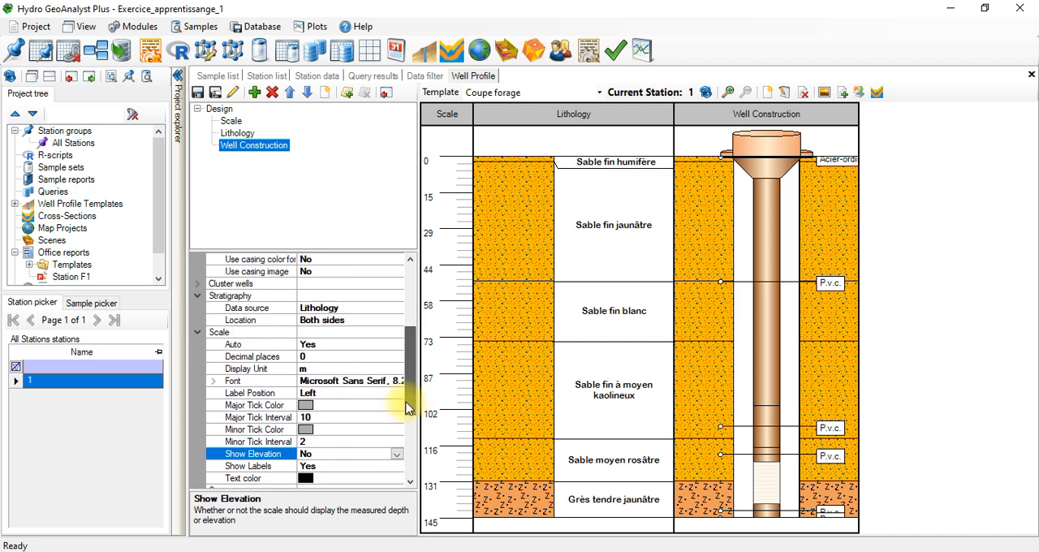
click(313, 344)
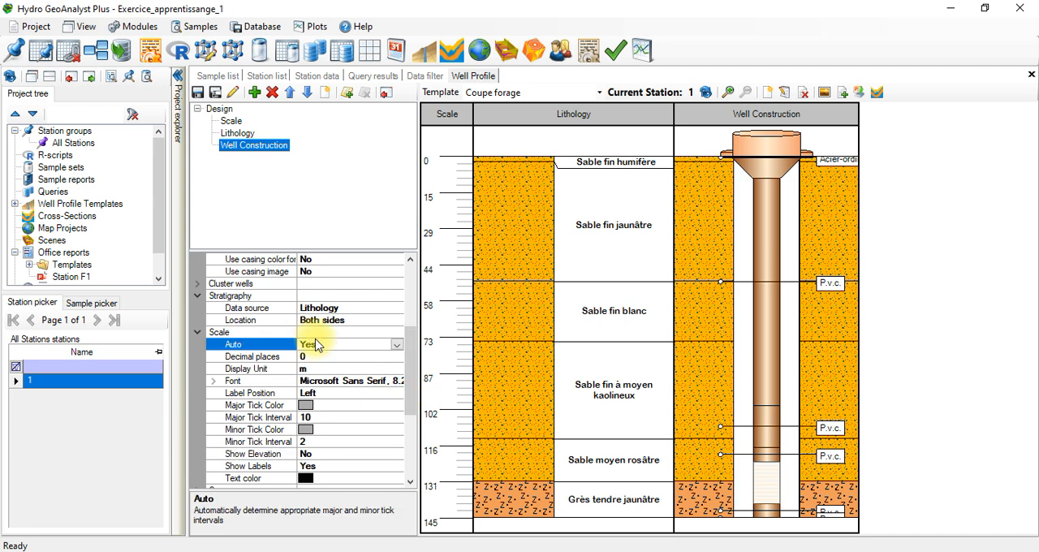
click(398, 347)
click(348, 370)
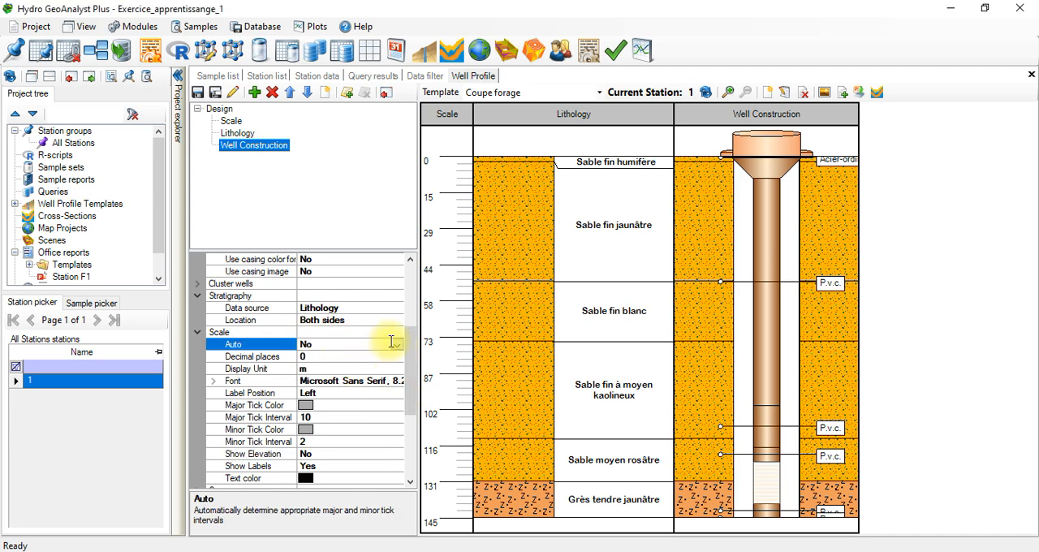
click(397, 346)
click(360, 357)
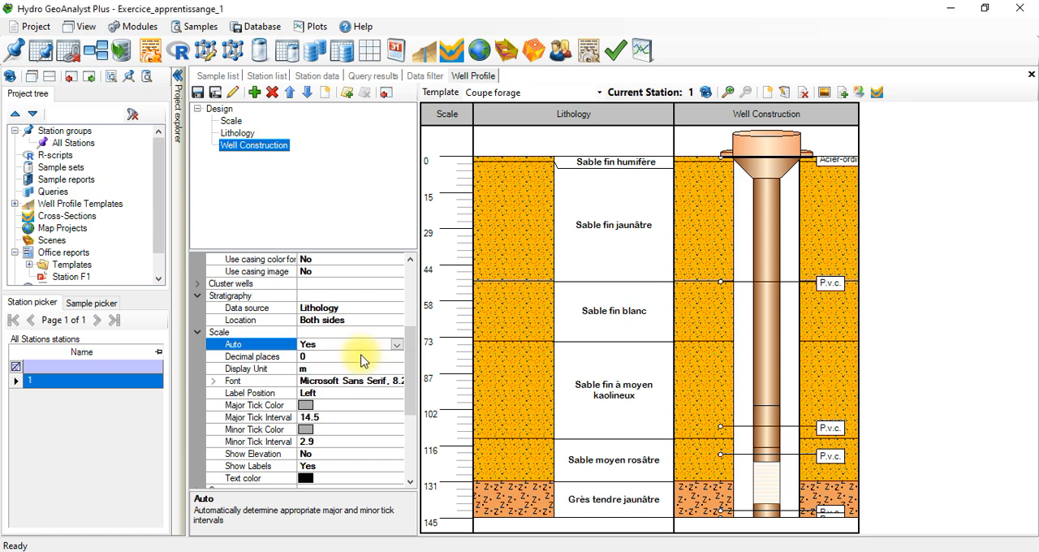
Step: Set Show Elevation to Yes for the Well Construction scale and widen the column to 270
click(307, 455)
click(397, 456)
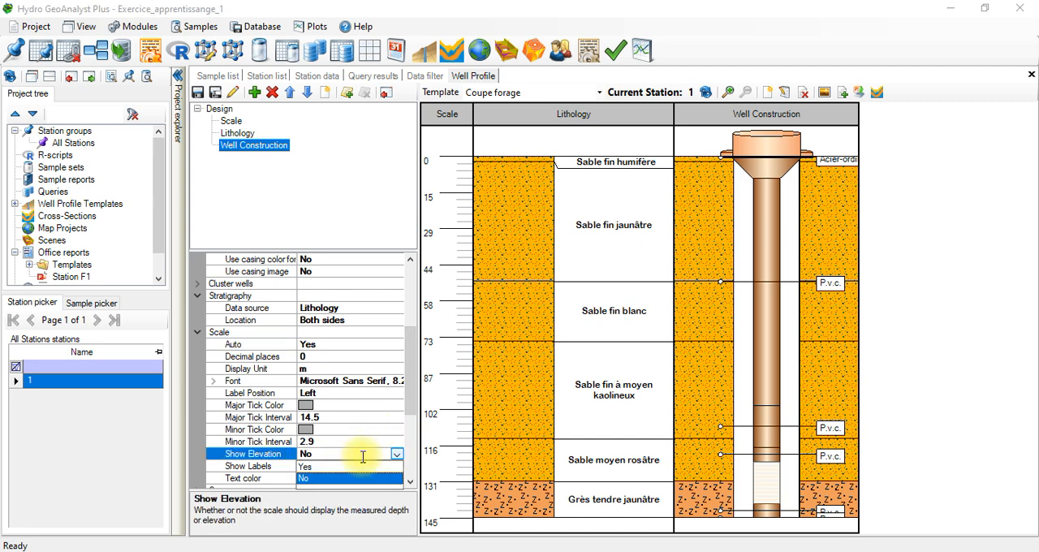
click(334, 466)
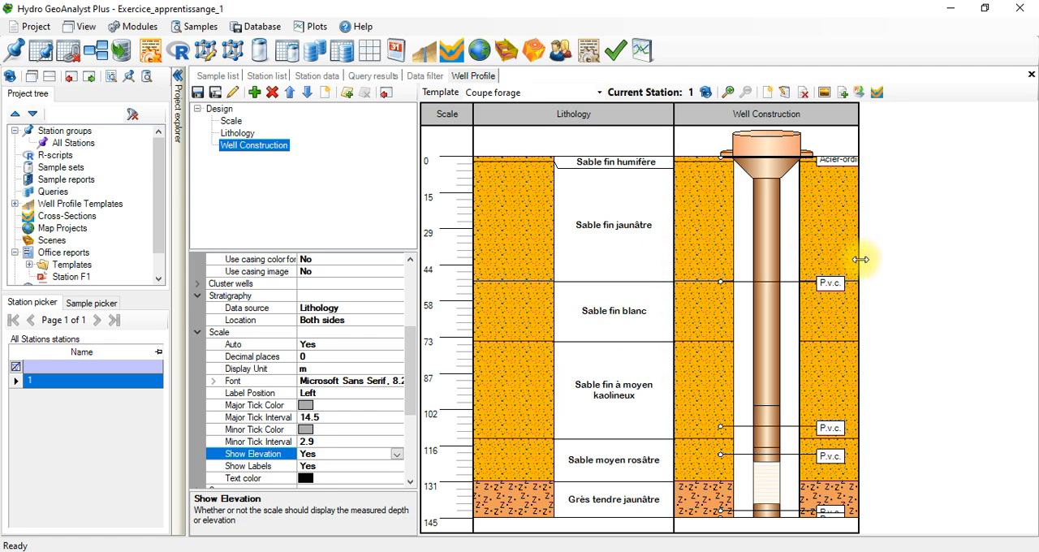
drag(860, 259, 880, 236)
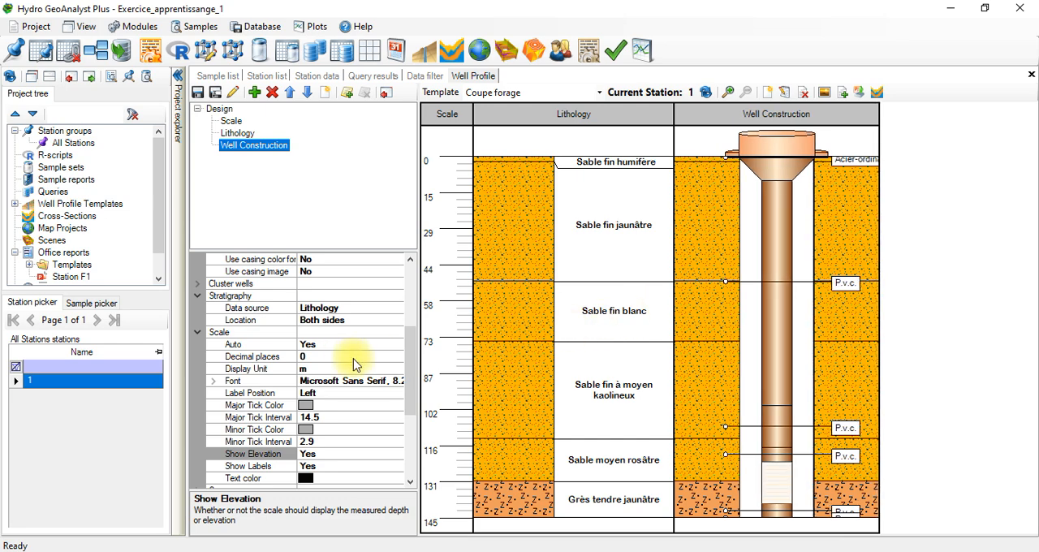
drag(410, 396, 374, 308)
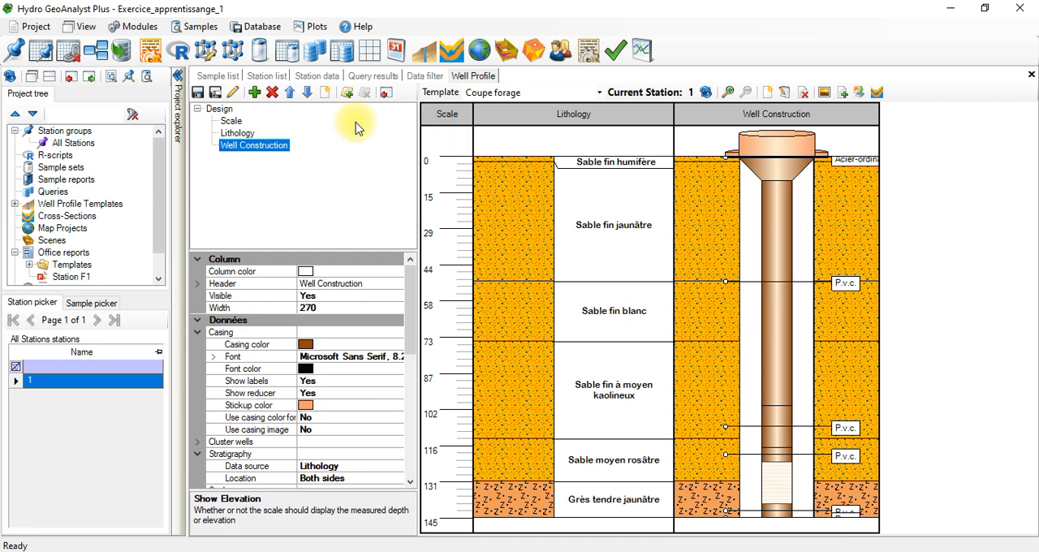
Step: Open the Annular Fill table of the Well Construction category in the station data of station 1
click(319, 76)
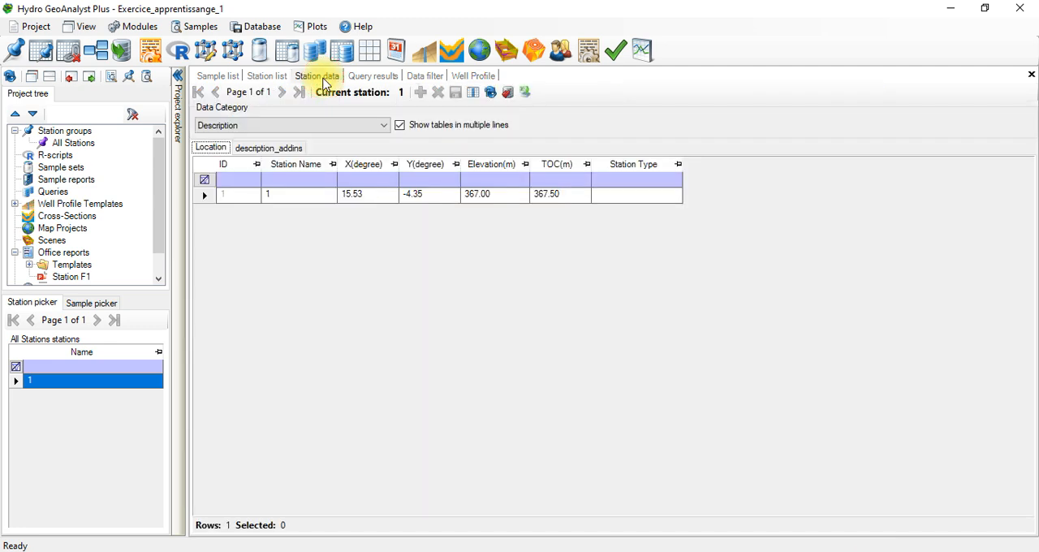
click(333, 125)
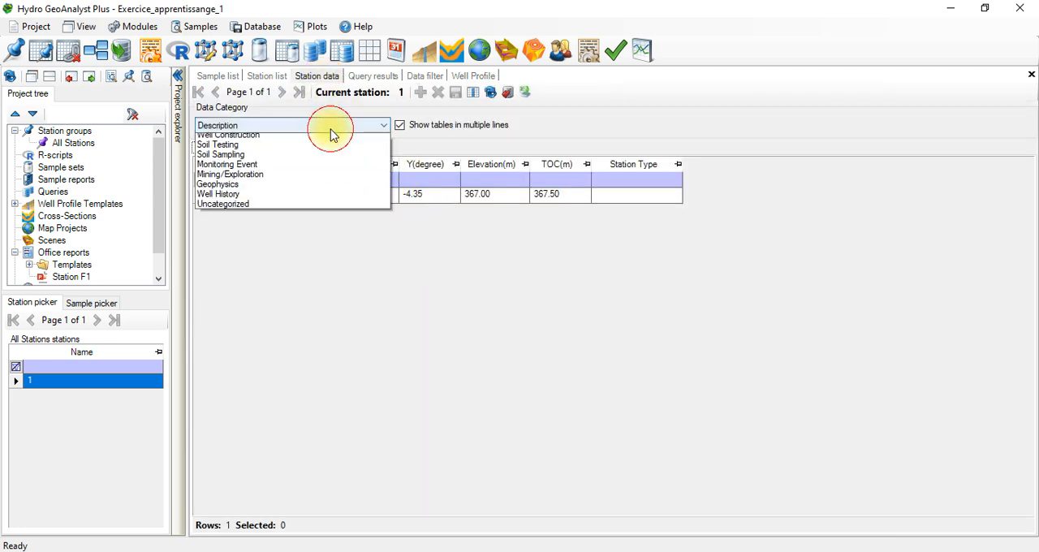
click(285, 160)
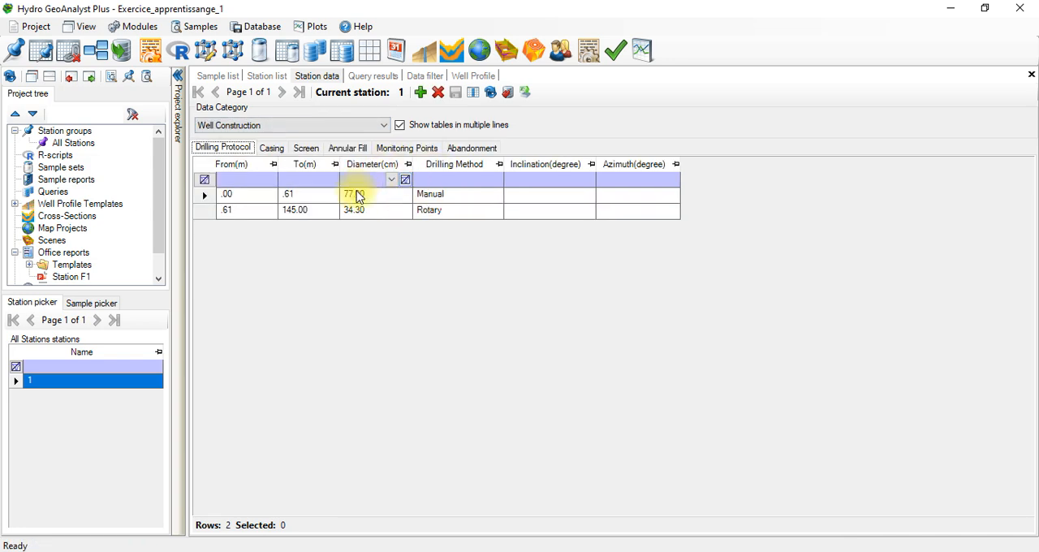
click(350, 149)
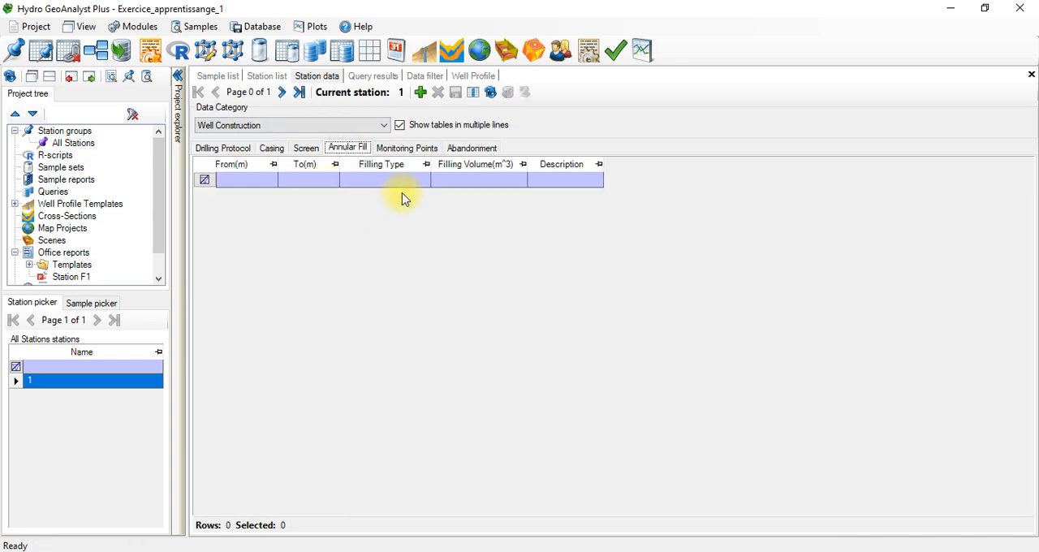
click(260, 180)
click(258, 179)
click(224, 228)
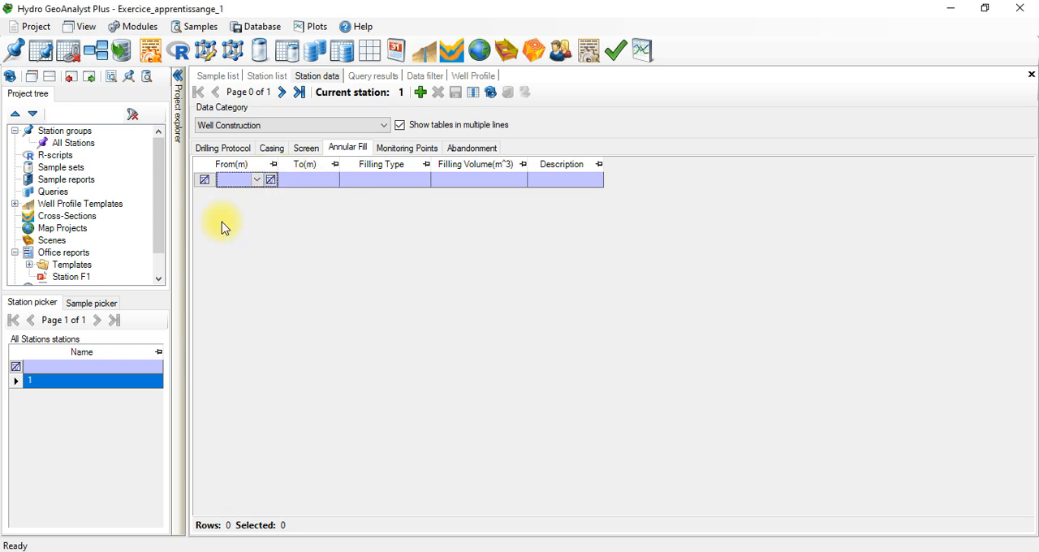
Step: Add an annular fill record from 0 to 0.61 m with the Annular seal: Concrete filling type, consulting the Well construction 01 workbook in Excel
click(419, 92)
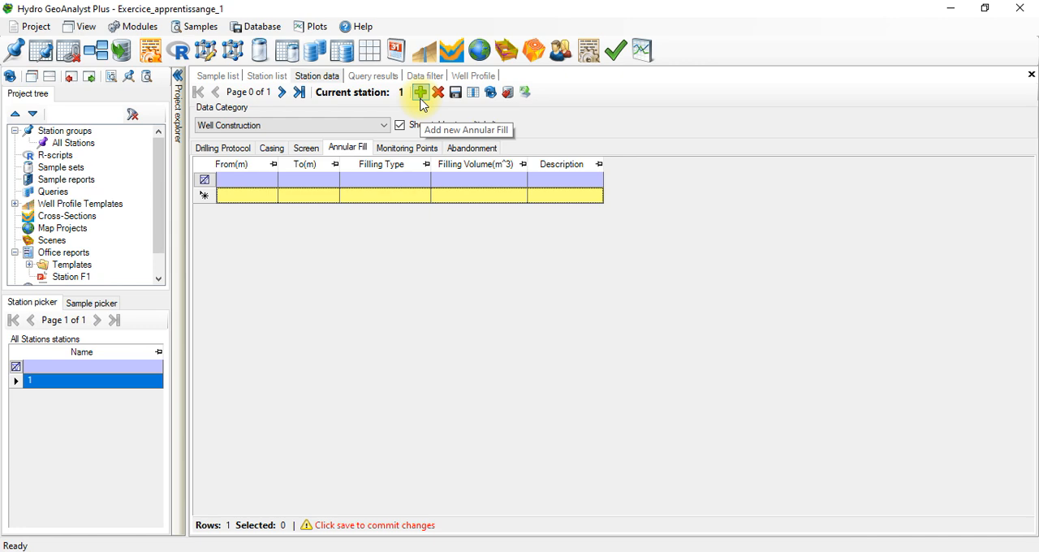
click(251, 195)
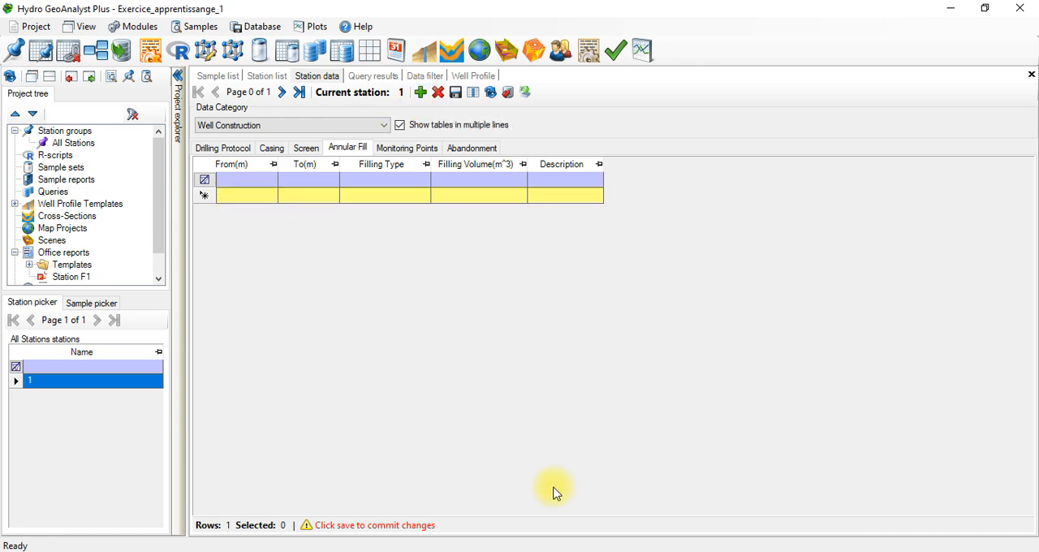
click(526, 551)
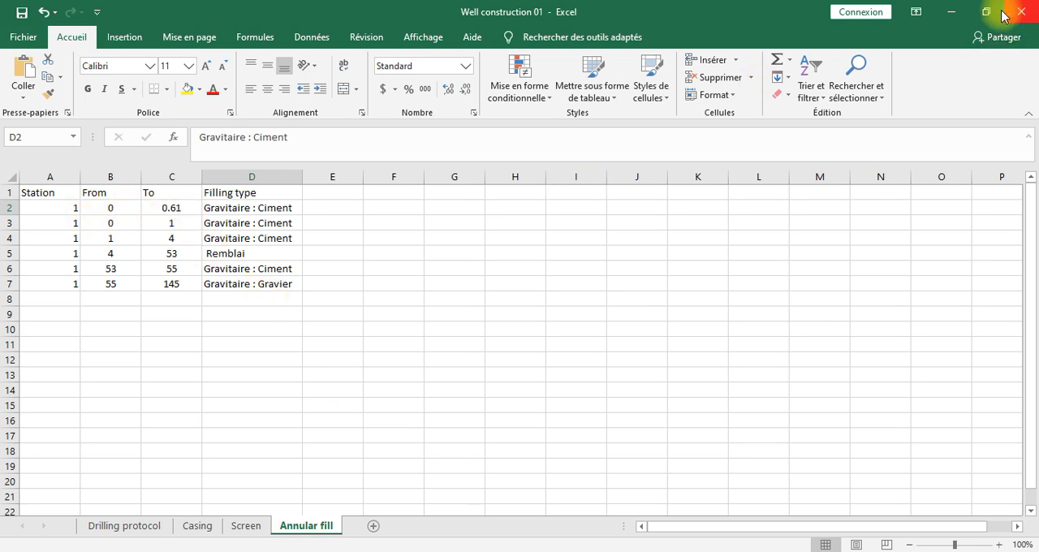
click(950, 12)
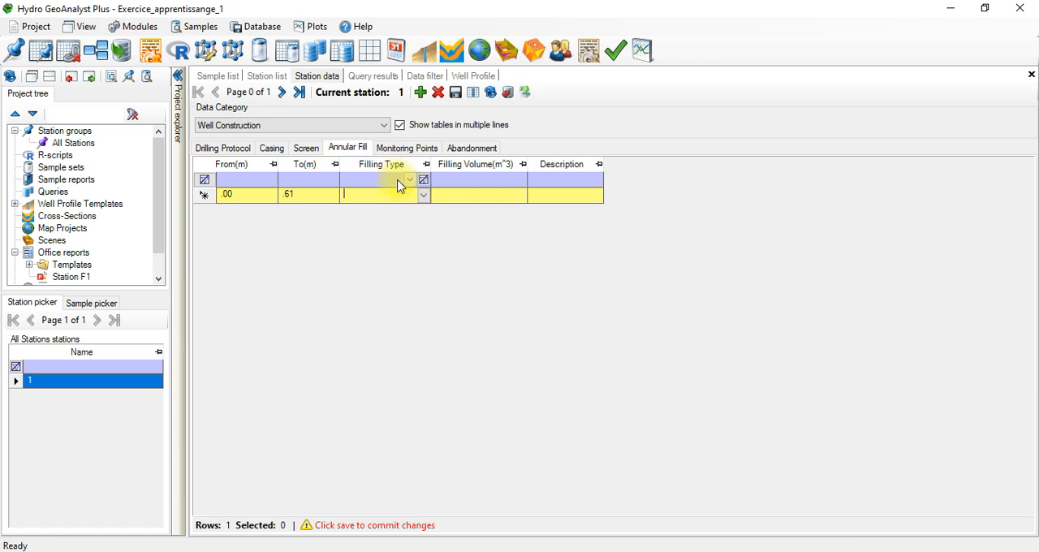
click(535, 551)
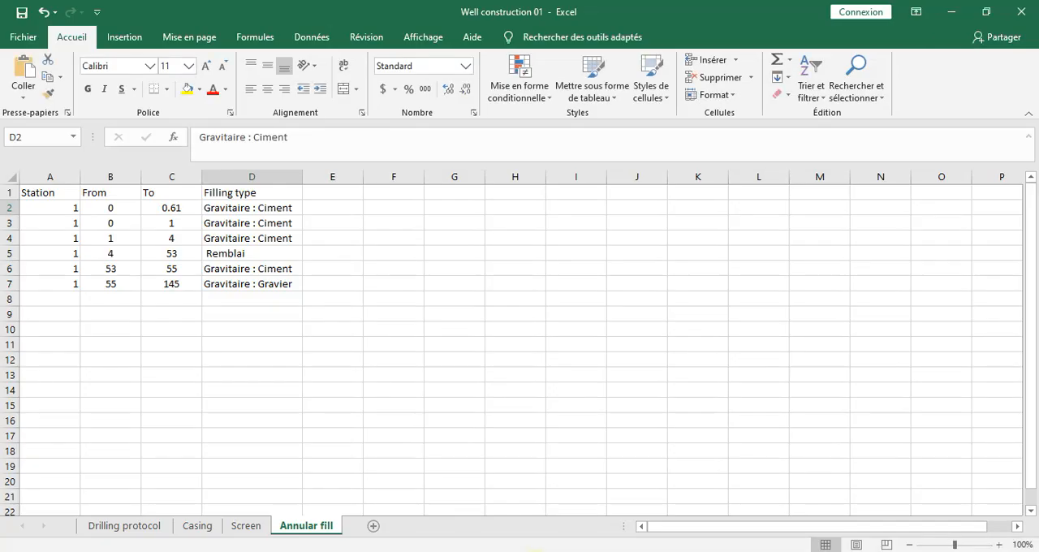
click(536, 551)
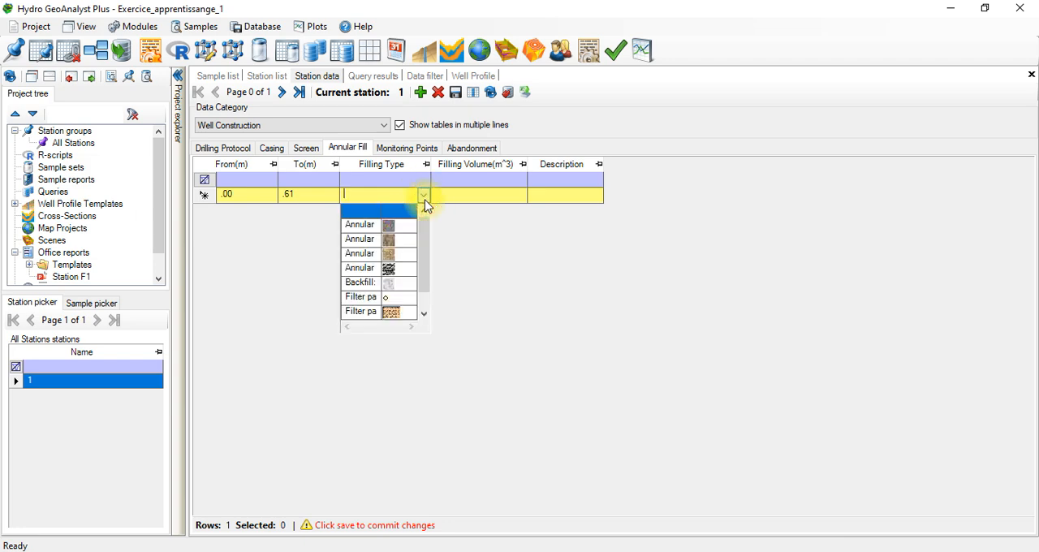
click(424, 313)
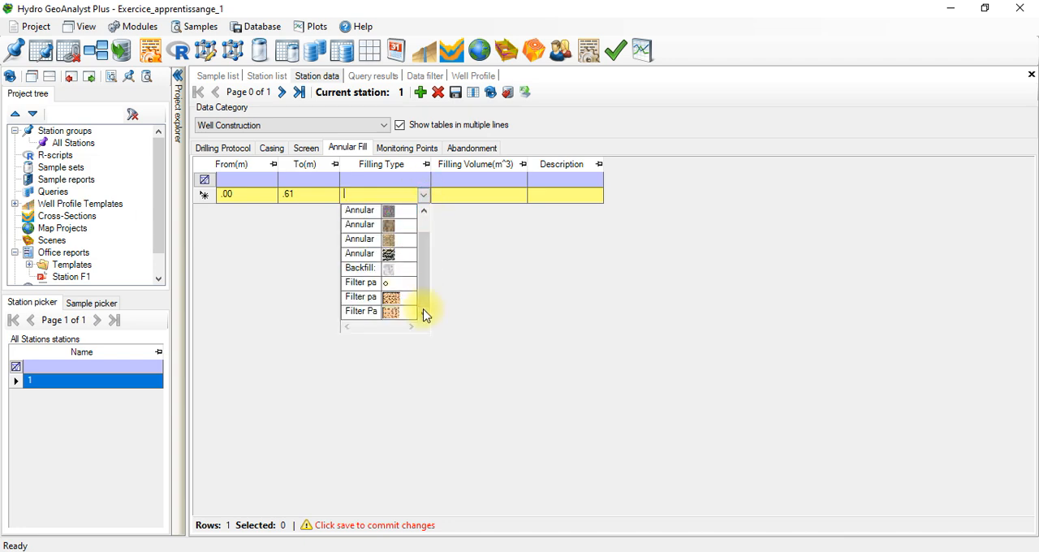
click(385, 255)
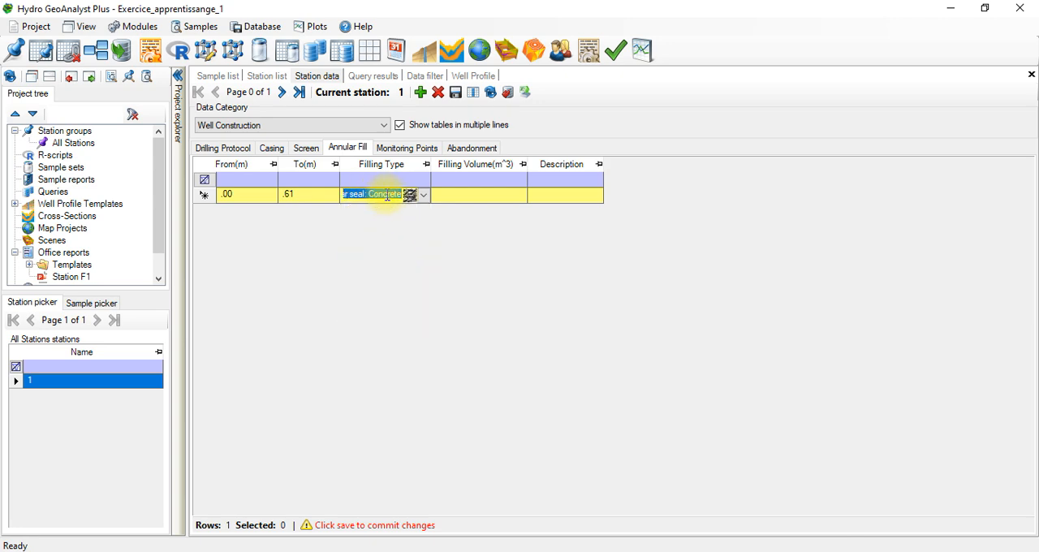
click(452, 196)
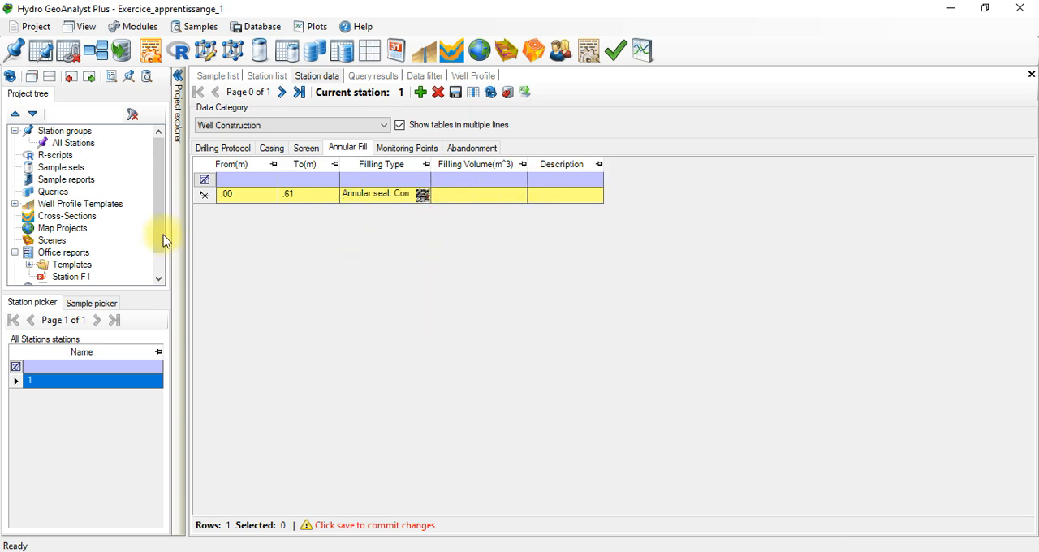
Step: Add a second annular fill record from 0 to 1 m with the Annular seal: Concrete filling type, following the Excel sheet
click(420, 93)
click(232, 210)
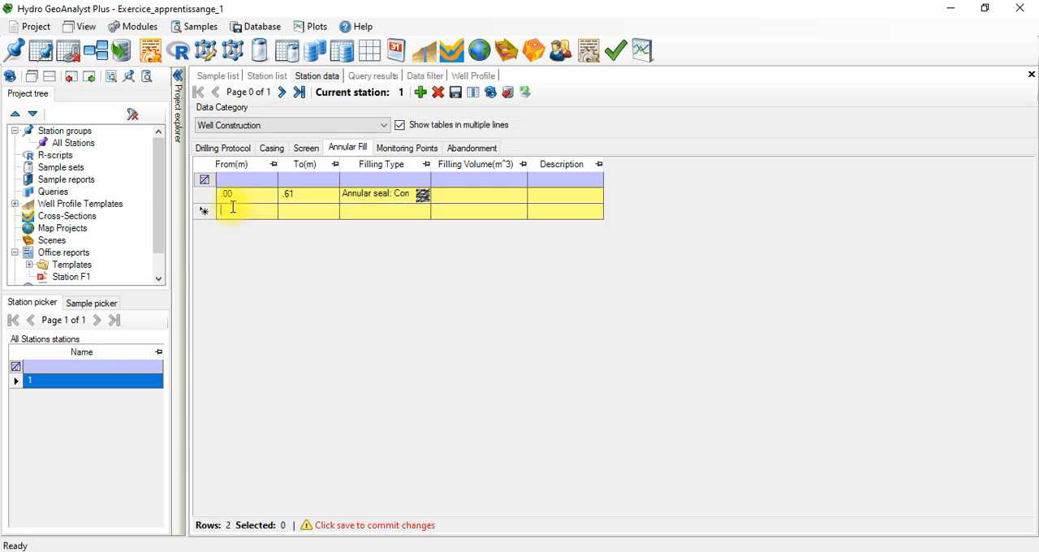
click(546, 551)
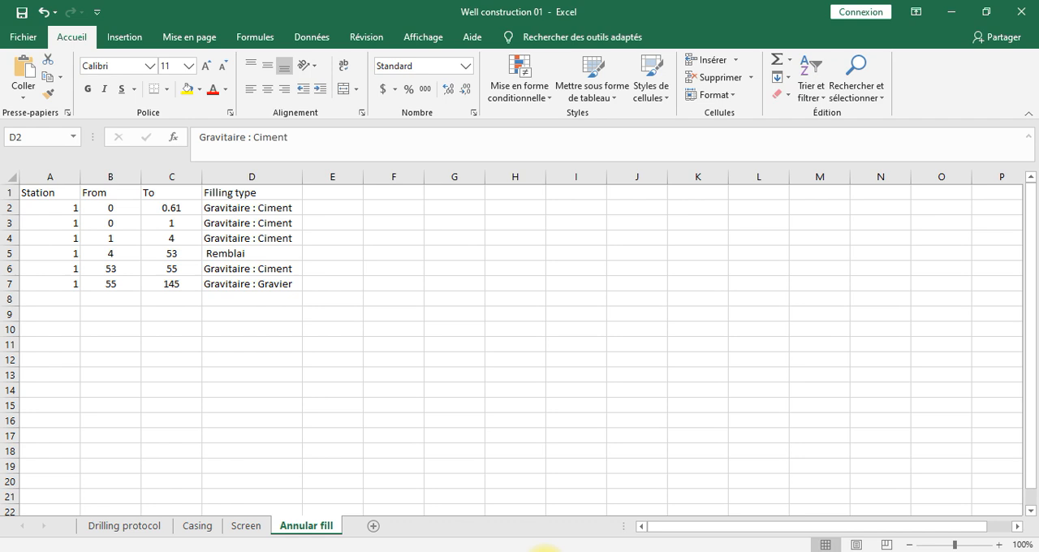
click(543, 551)
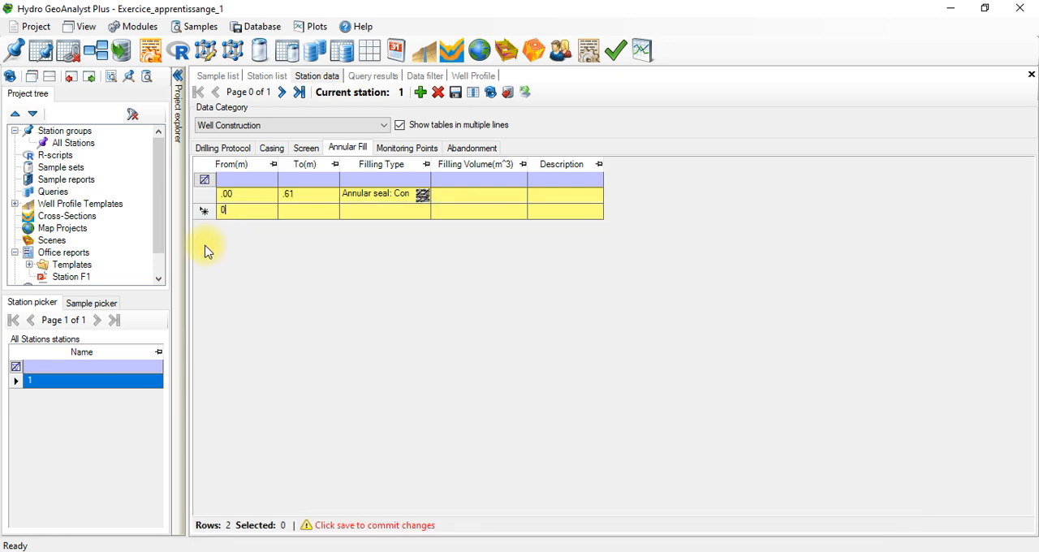
click(294, 209)
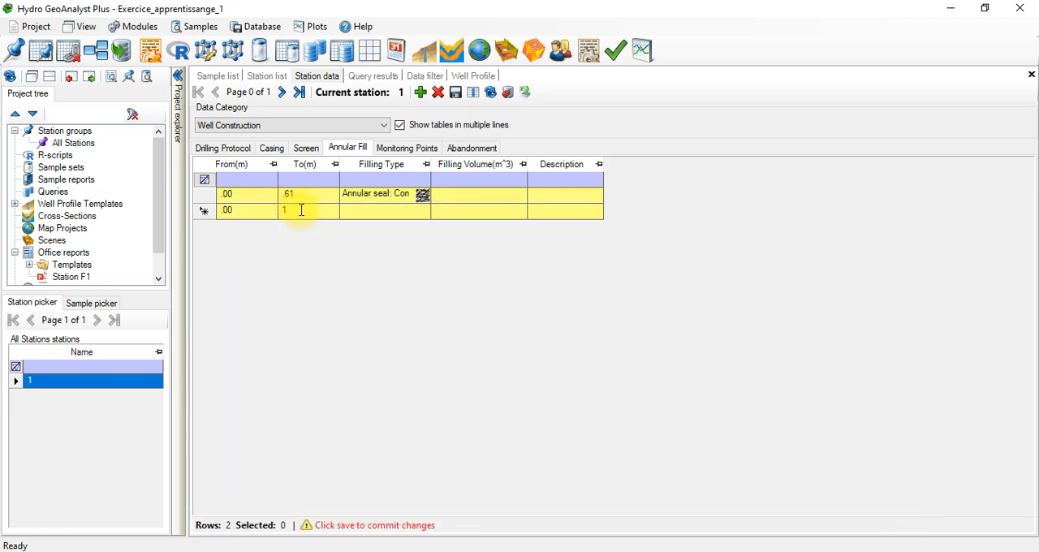
click(423, 210)
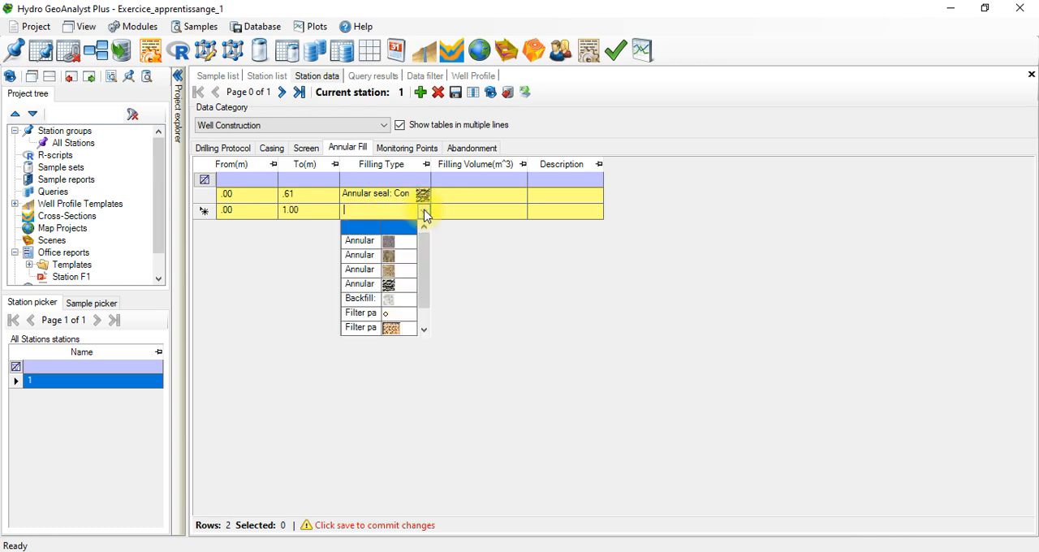
click(370, 284)
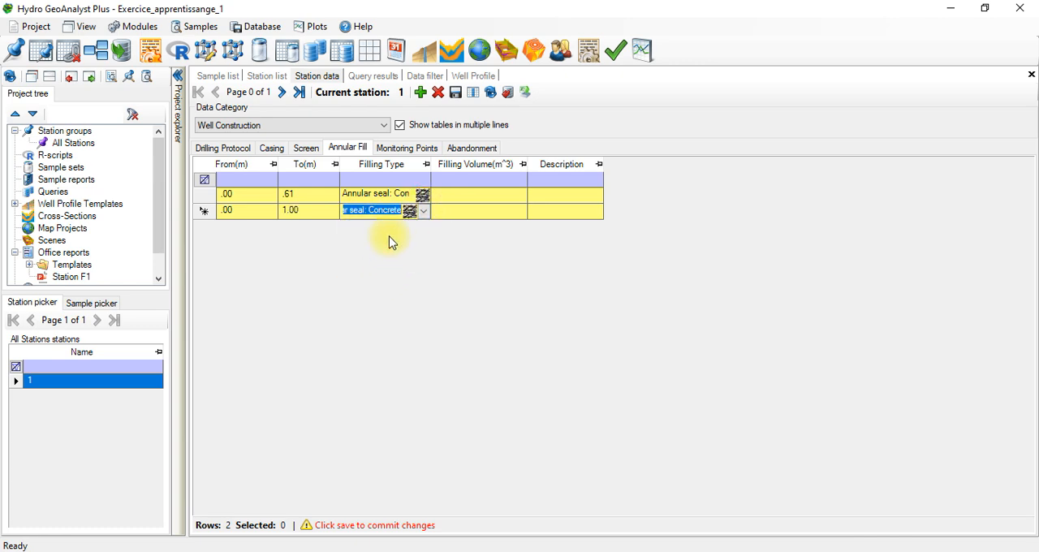
Step: Add a third annular fill record from 1 to 4 m with the Annular seal: Concrete filling type, following the Excel sheet
click(422, 99)
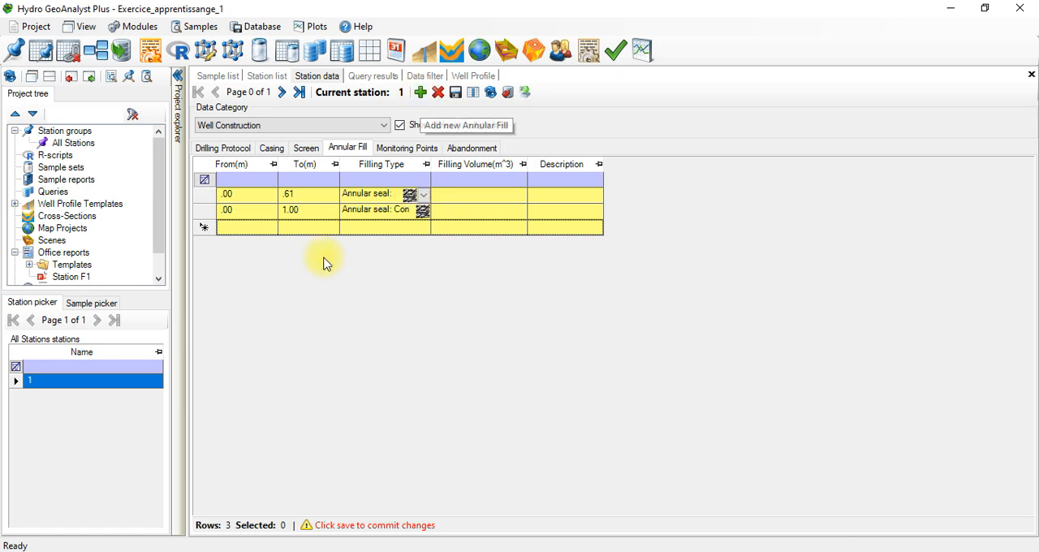
click(548, 551)
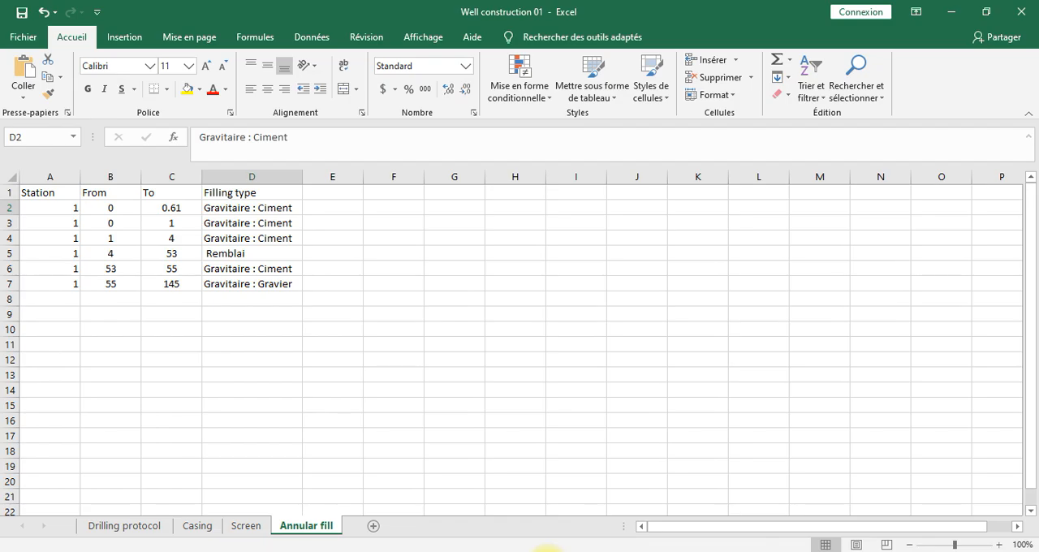
click(548, 551)
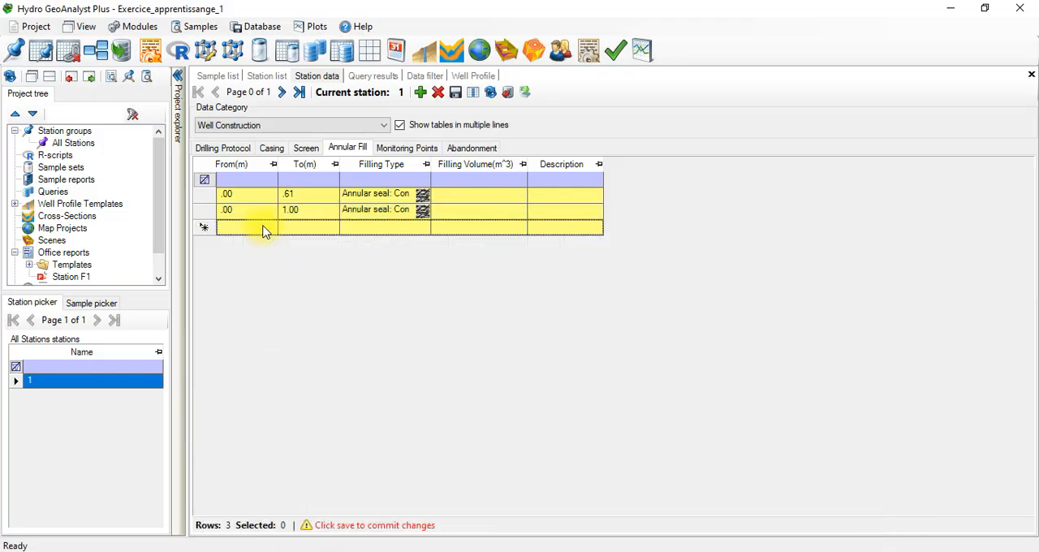
click(264, 228)
text(1)
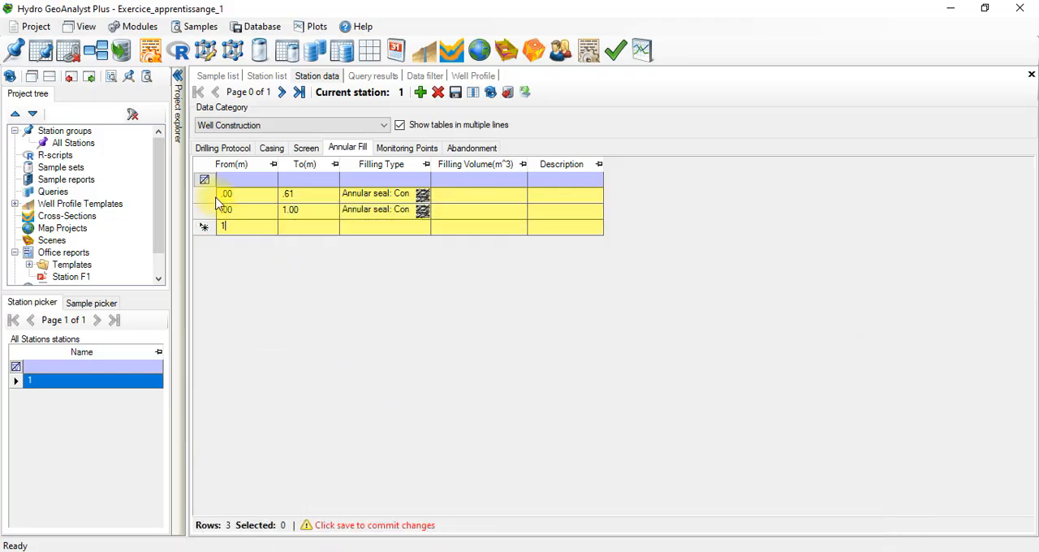
click(306, 224)
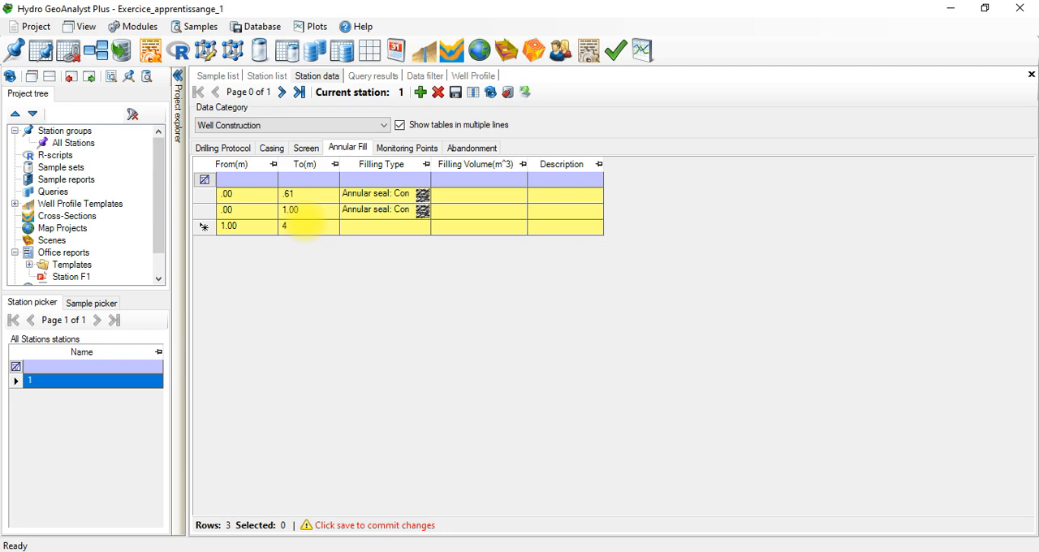
click(383, 227)
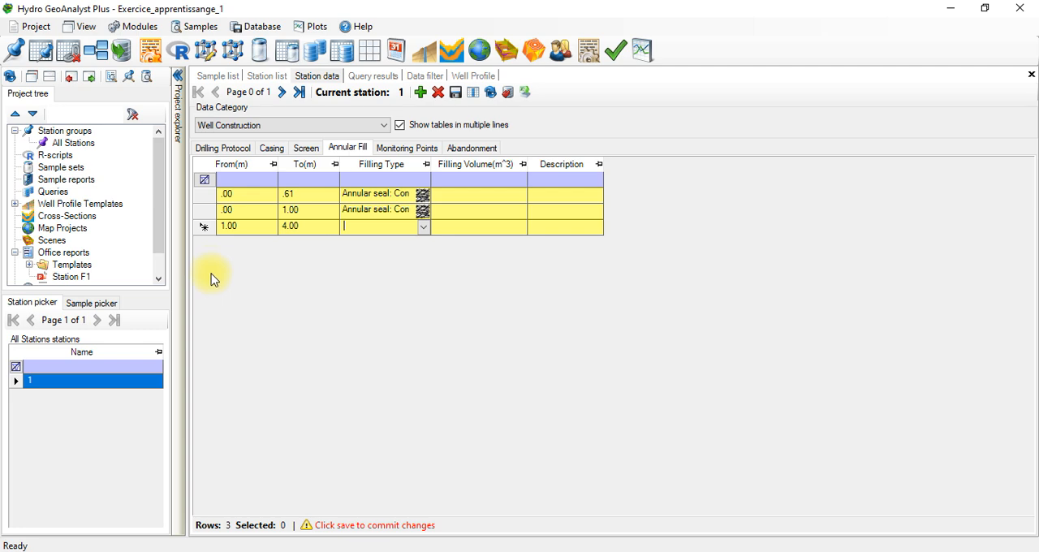
click(207, 196)
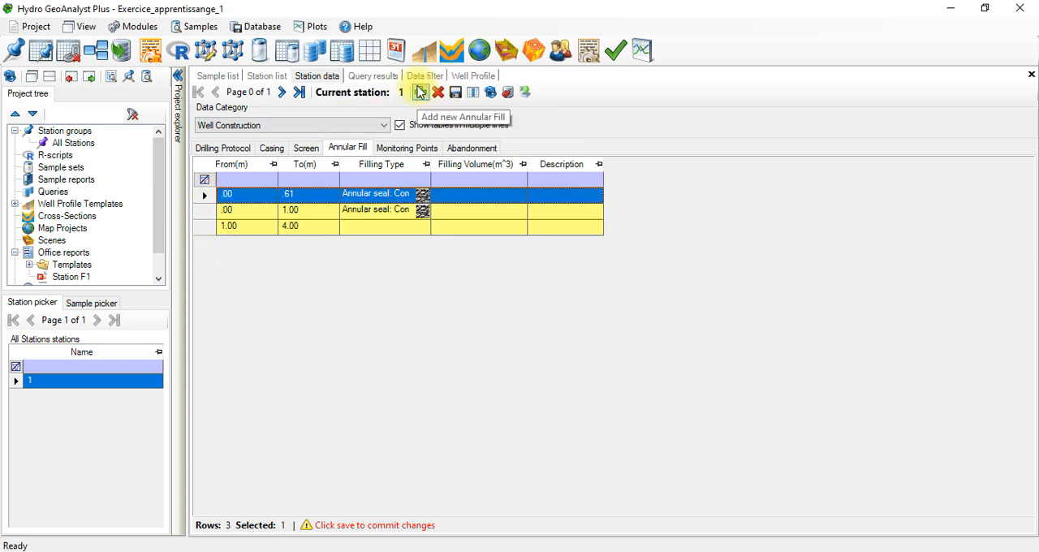
click(423, 230)
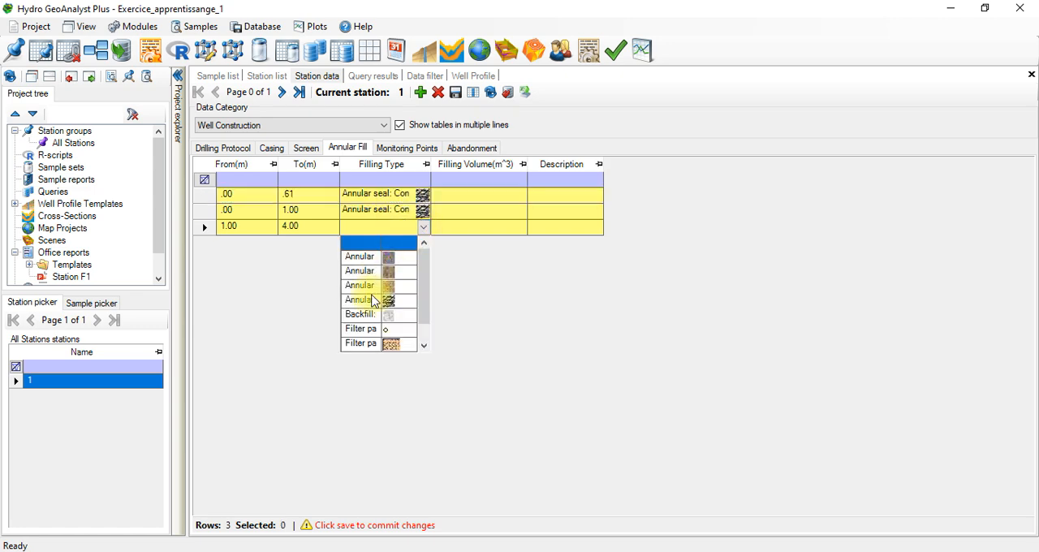
click(480, 287)
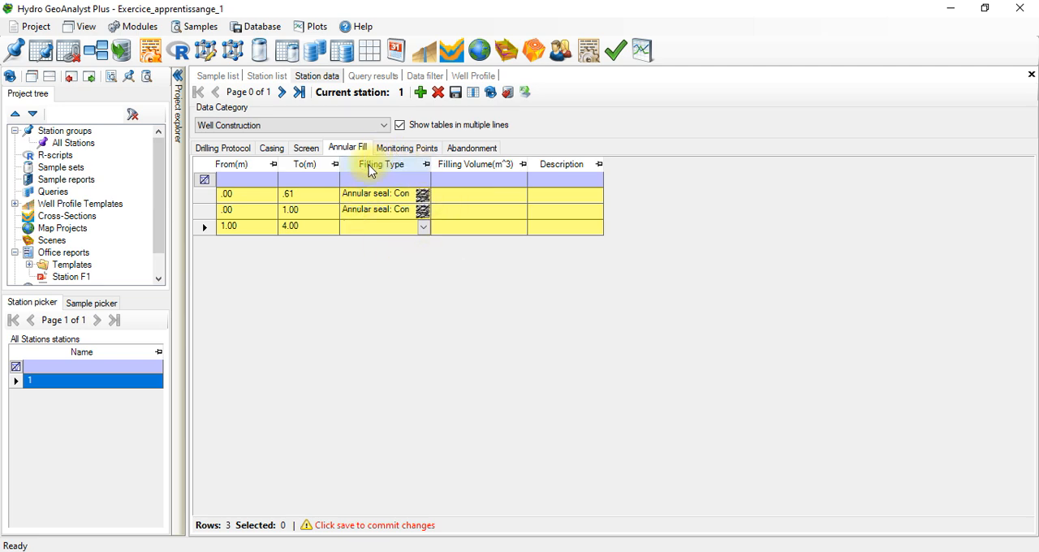
click(424, 228)
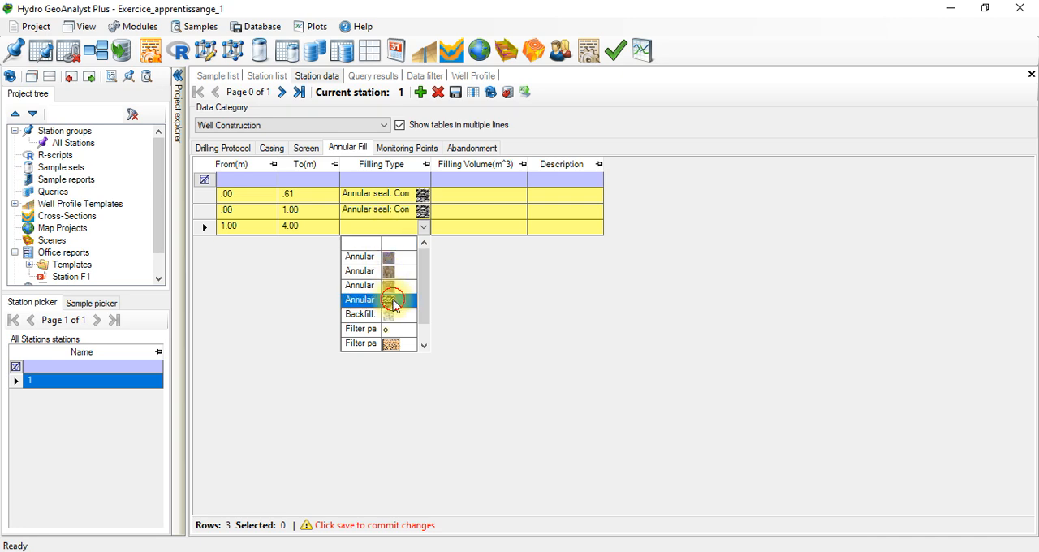
click(393, 299)
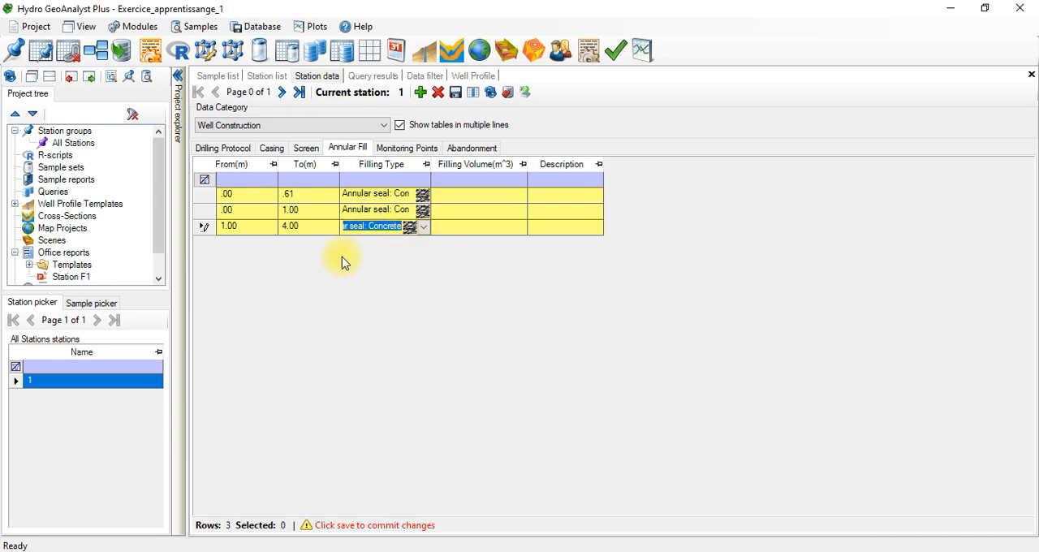
Step: Add a fourth annular fill record from 4 to 53 m with the Backfill: Cuttings filling type, following the Excel sheet
click(420, 92)
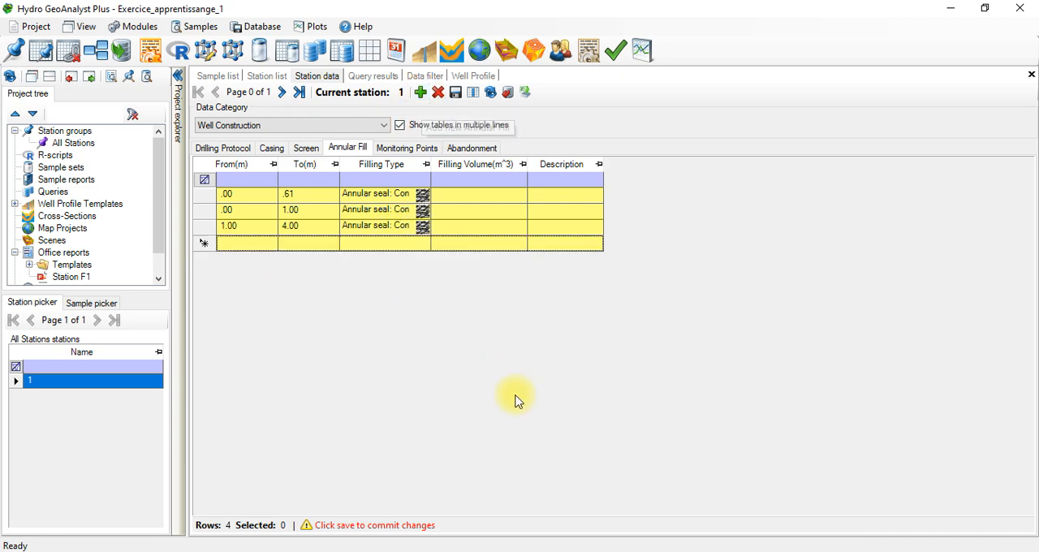
click(547, 551)
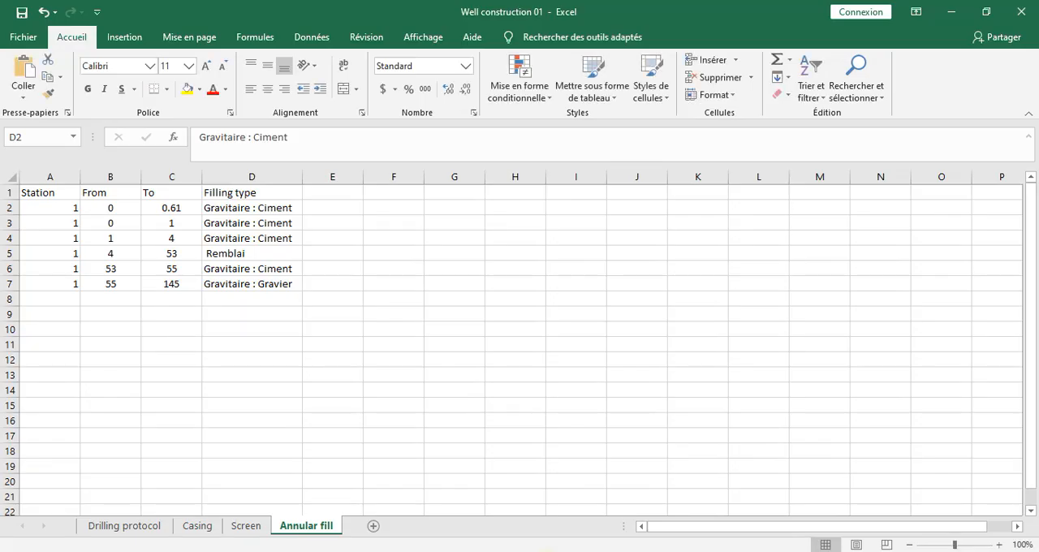
click(547, 551)
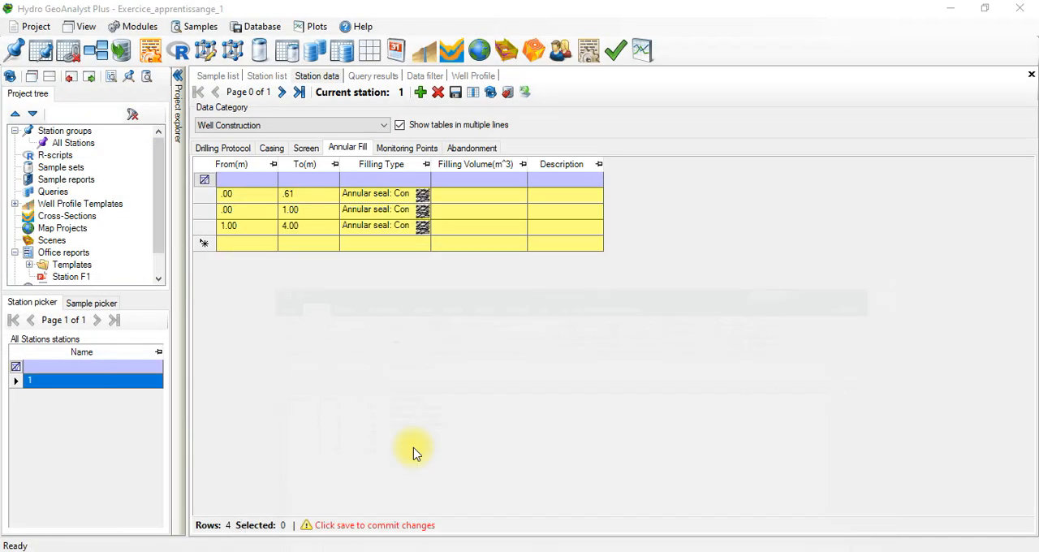
click(258, 243)
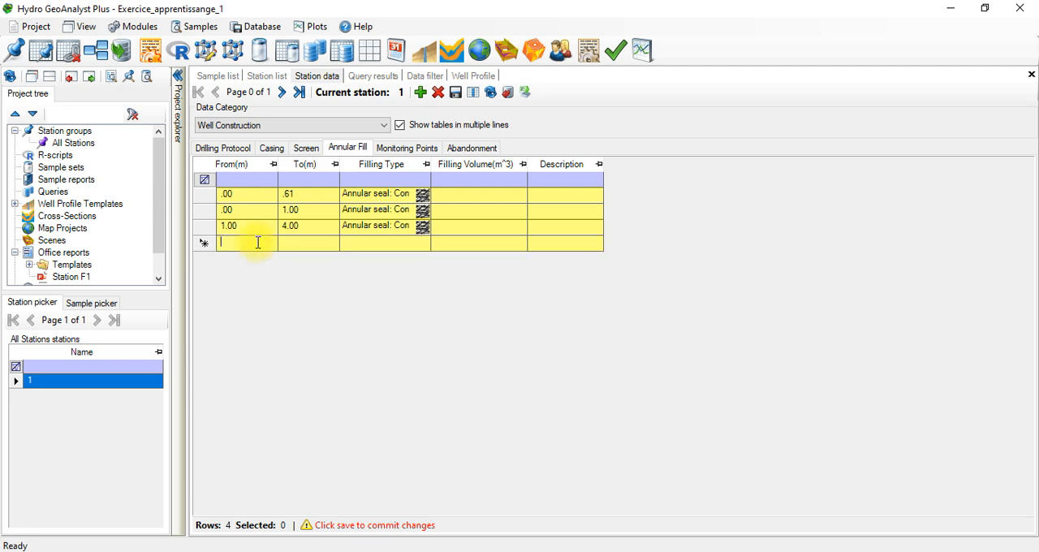
text(4)
click(316, 242)
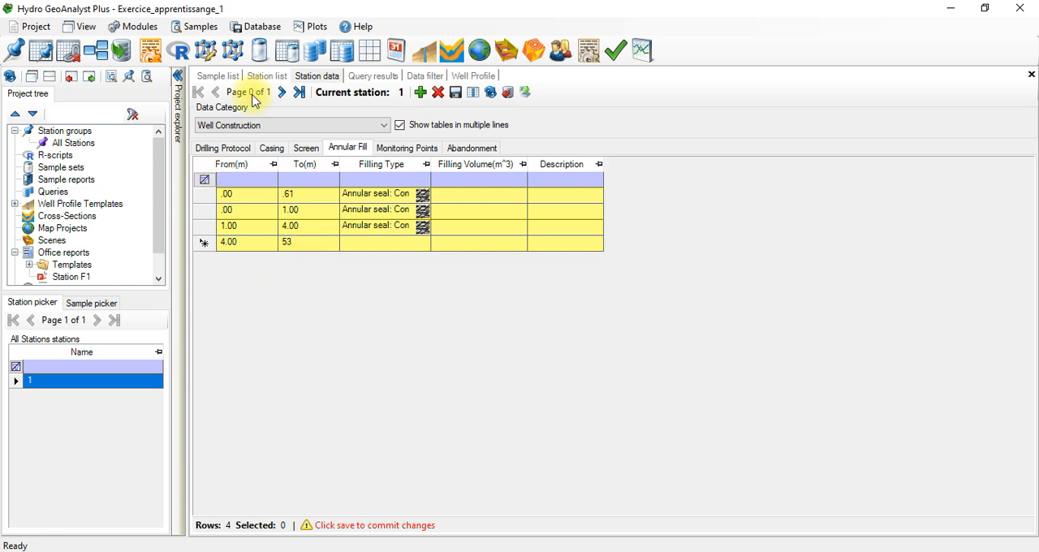
click(424, 243)
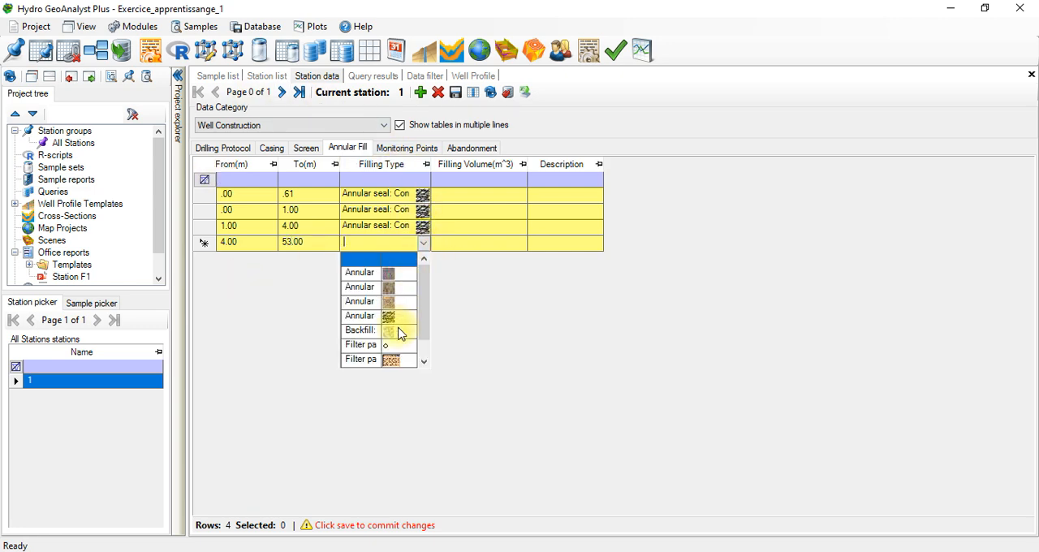
click(396, 330)
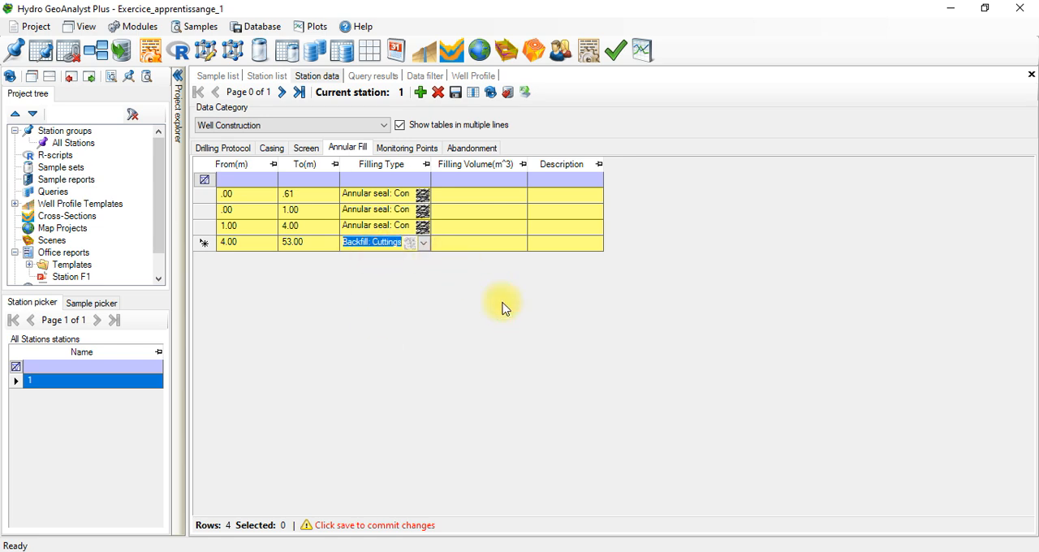
Step: Add a fifth annular fill record from 53 to 55 m with the Annular seal: Concrete filling type, following the Excel sheet
click(421, 92)
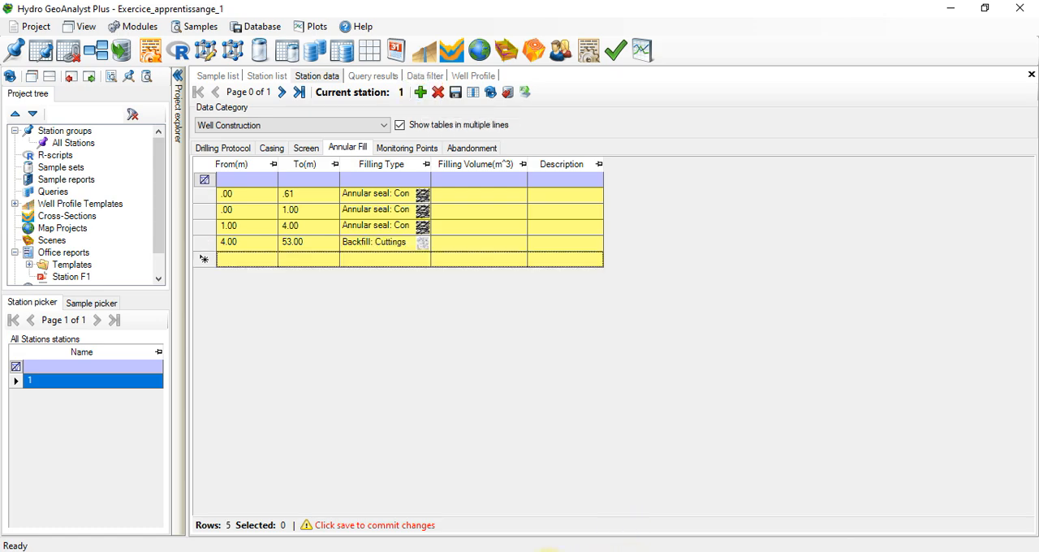
click(549, 551)
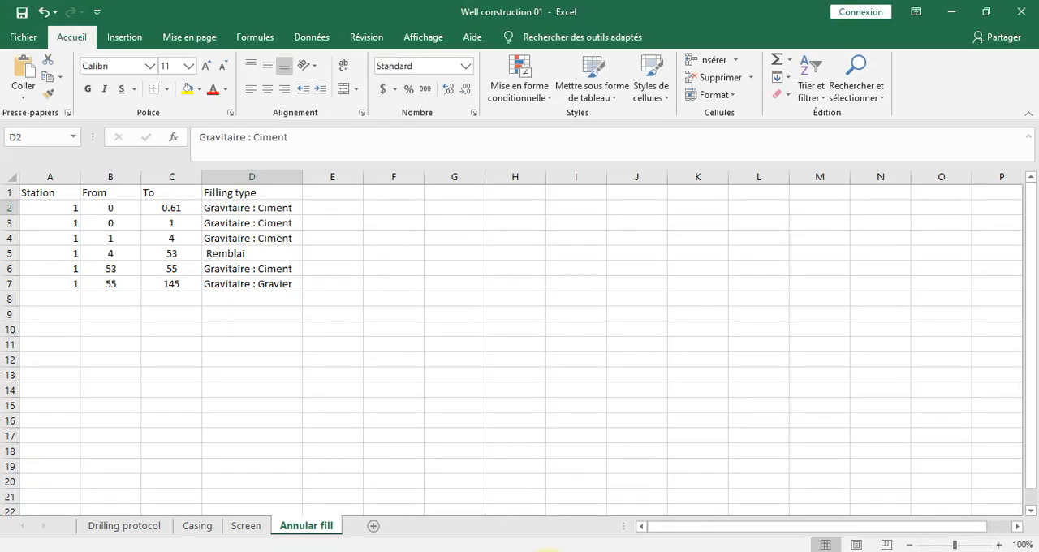
click(549, 551)
click(250, 267)
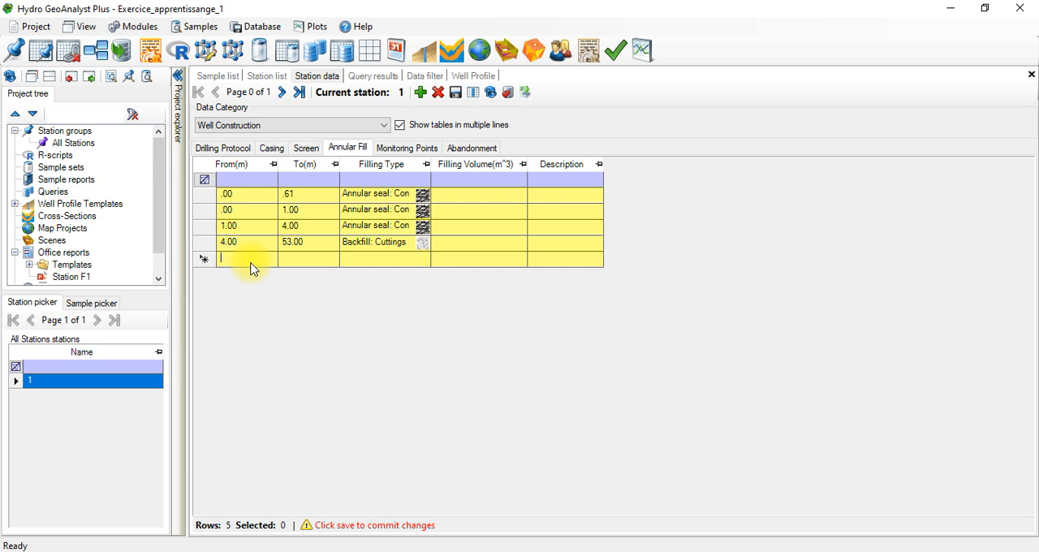
click(329, 258)
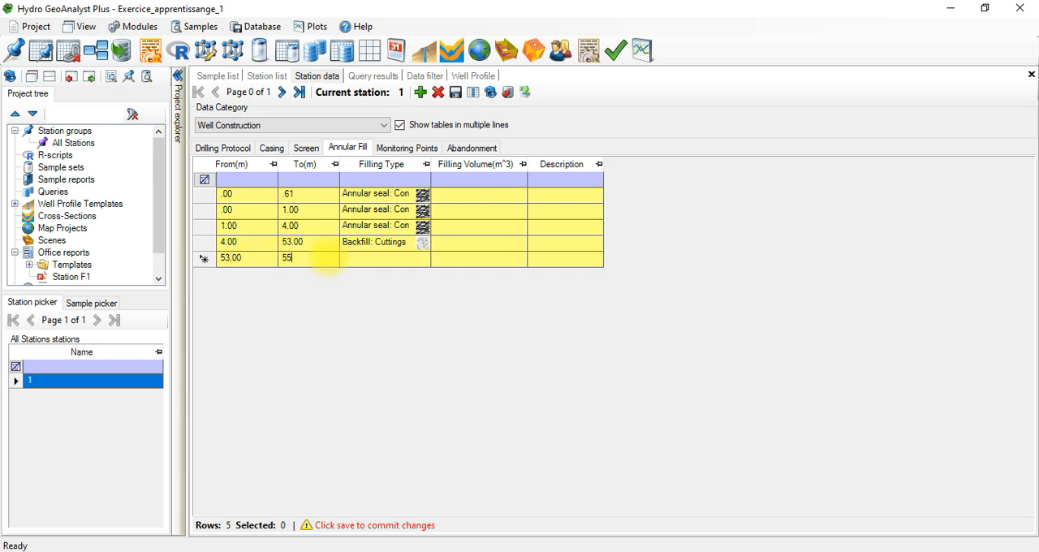
click(388, 258)
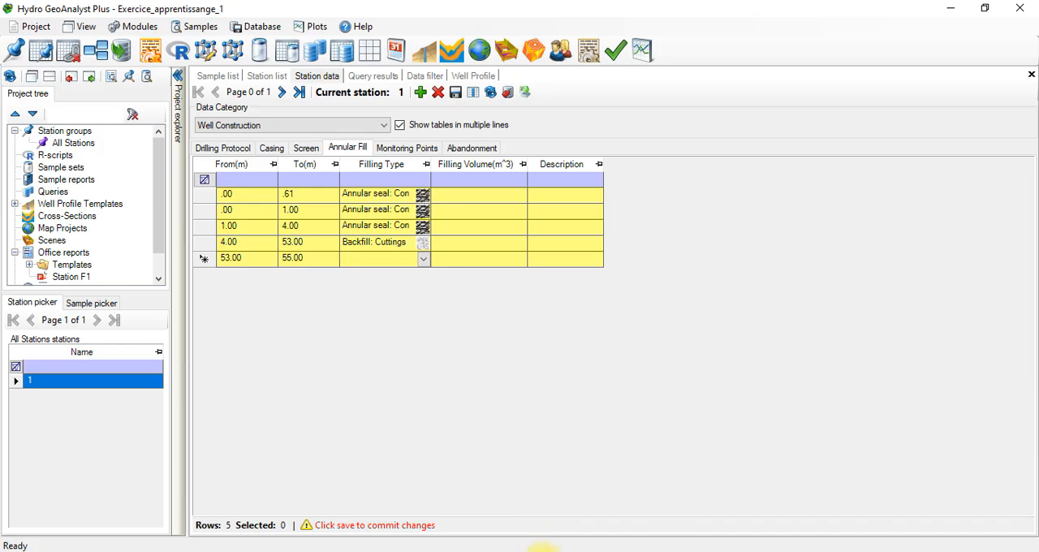
click(542, 551)
click(539, 550)
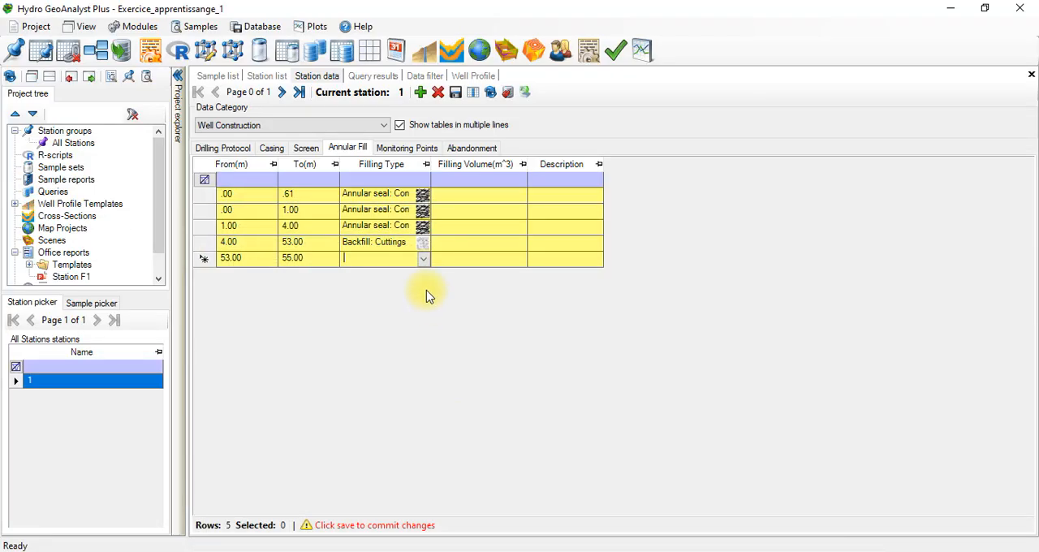
click(423, 258)
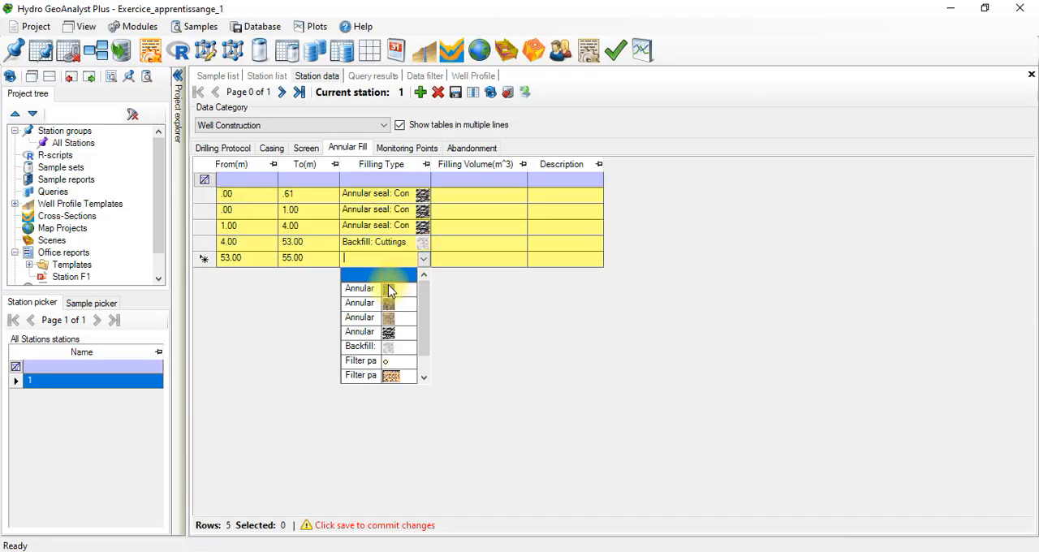
click(383, 332)
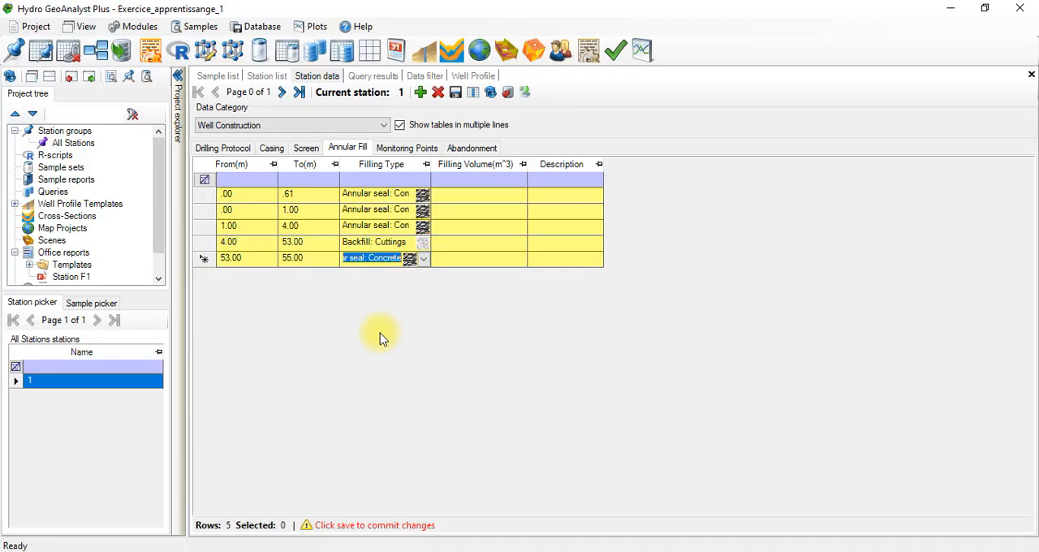
Step: Add a sixth annular fill record from 55 to 145 m with the Filter Pack: Sand-gravel filling type, following the Excel sheet
click(420, 92)
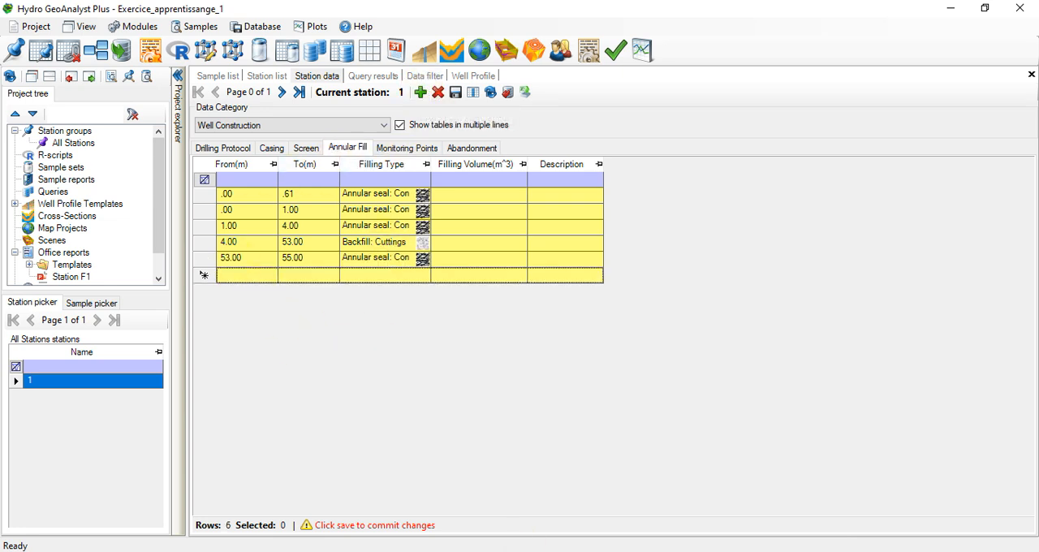
key(alt+Tab)
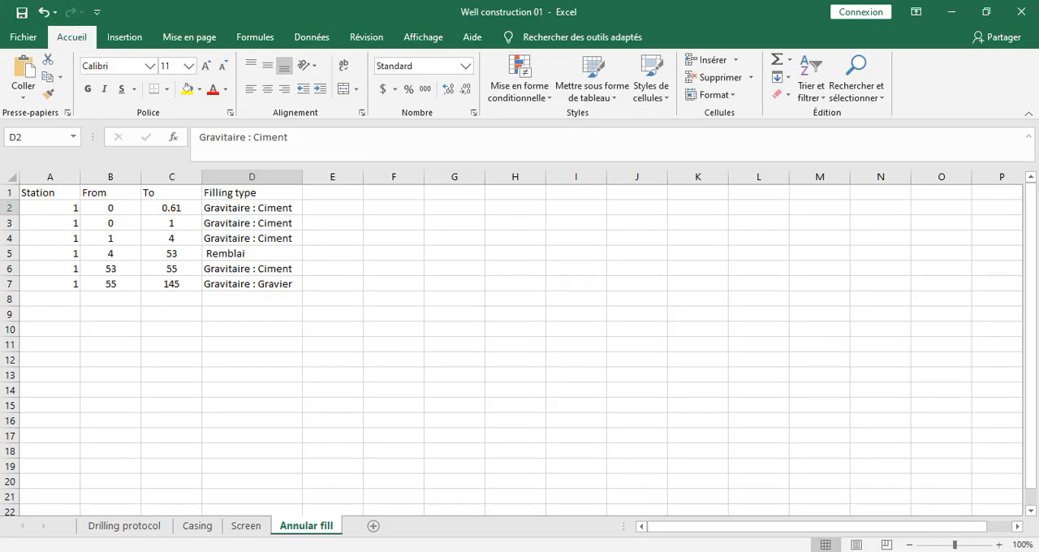
key(alt+Tab)
click(255, 280)
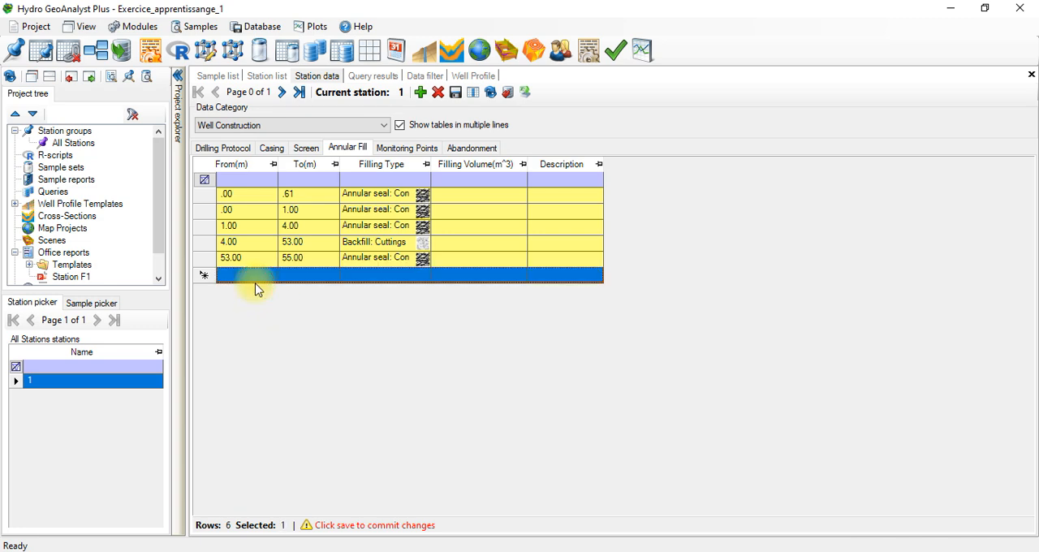
click(264, 273)
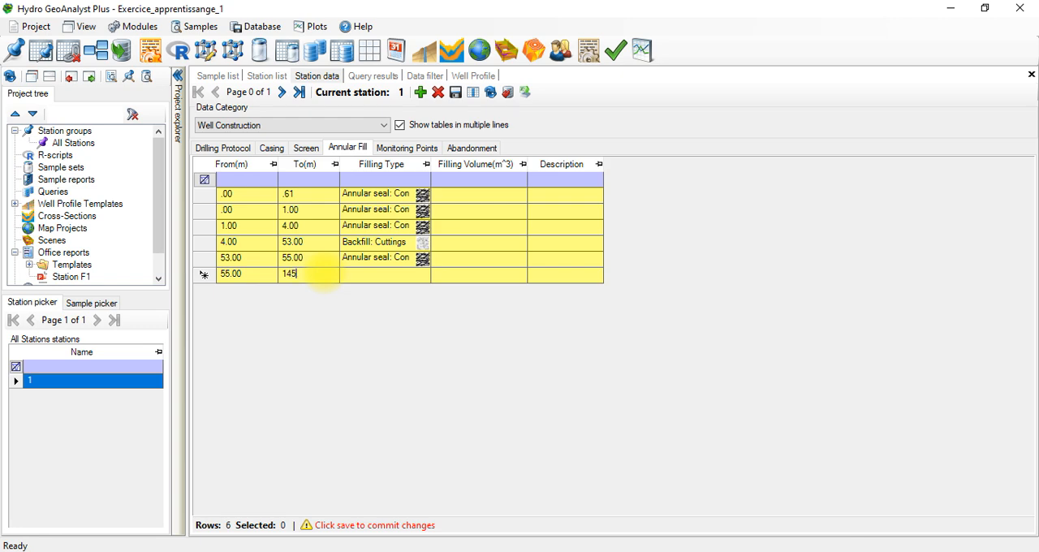
click(422, 273)
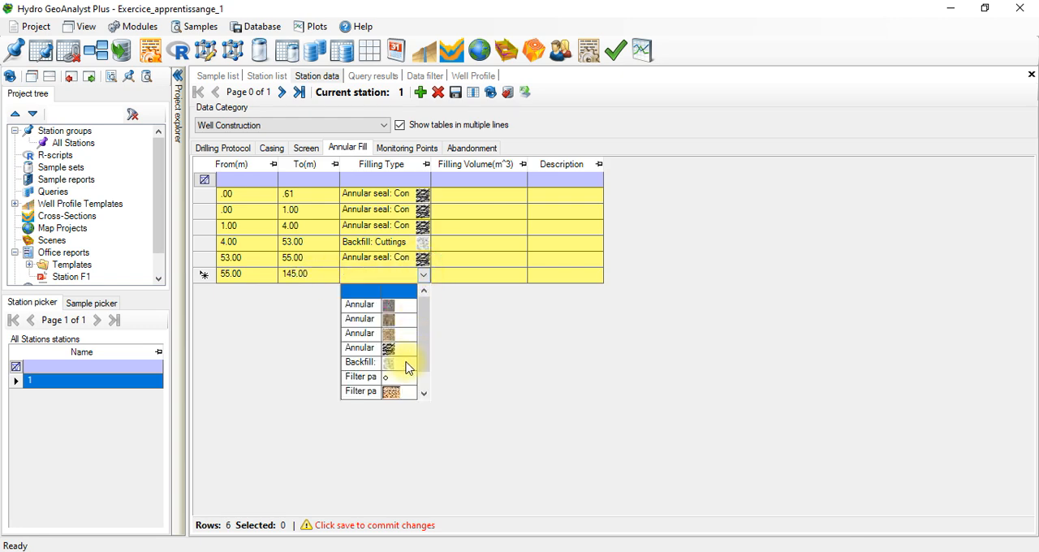
click(423, 392)
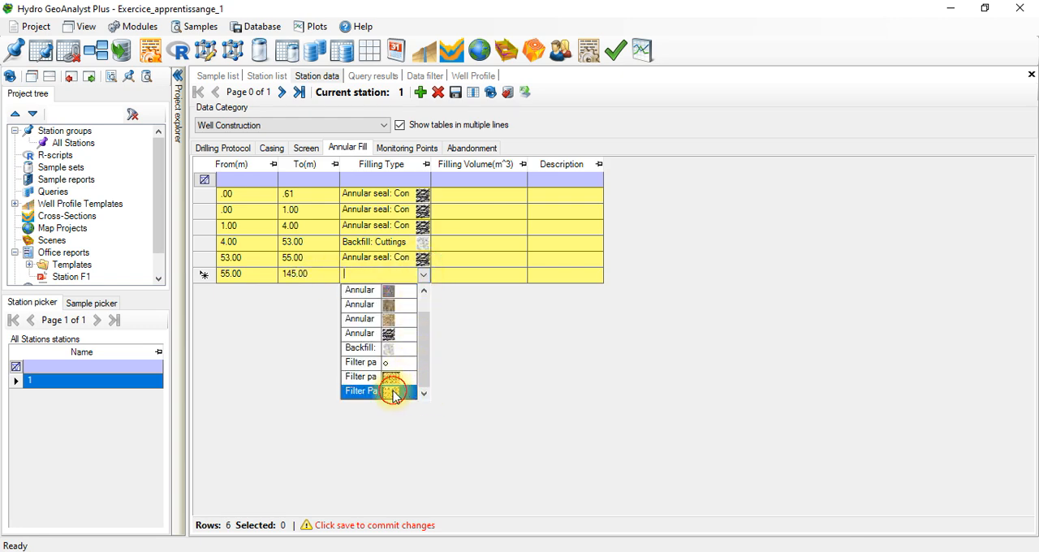
click(393, 393)
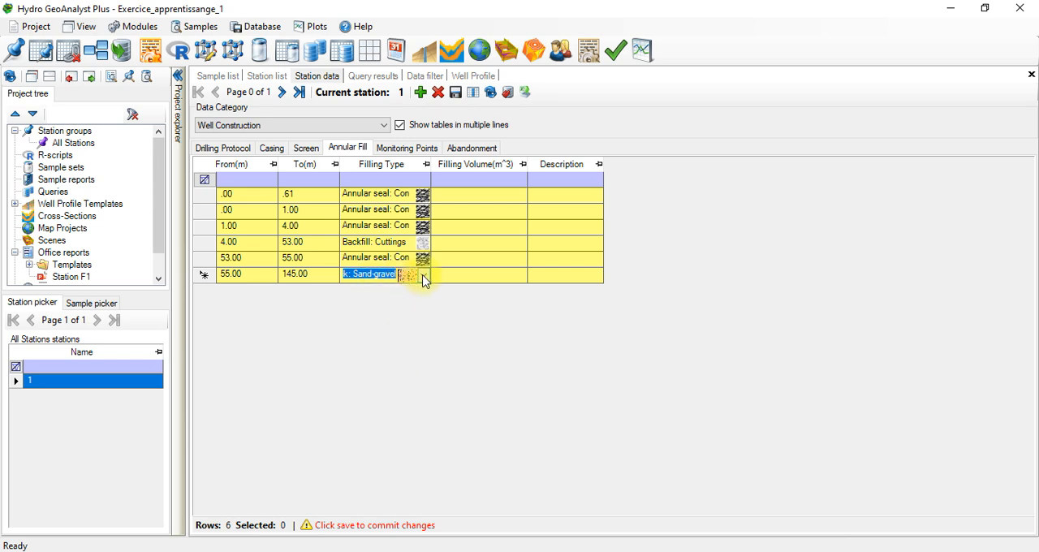
click(423, 276)
click(423, 277)
Step: Save the annular fill records of station 1 and refresh the data in the Coupe forage well profile
click(272, 148)
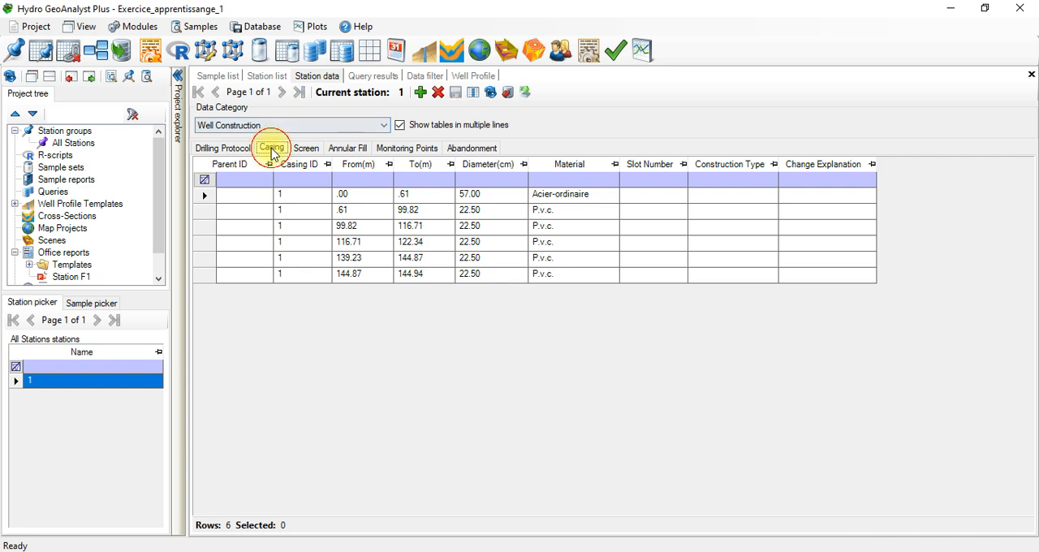
click(320, 146)
click(347, 148)
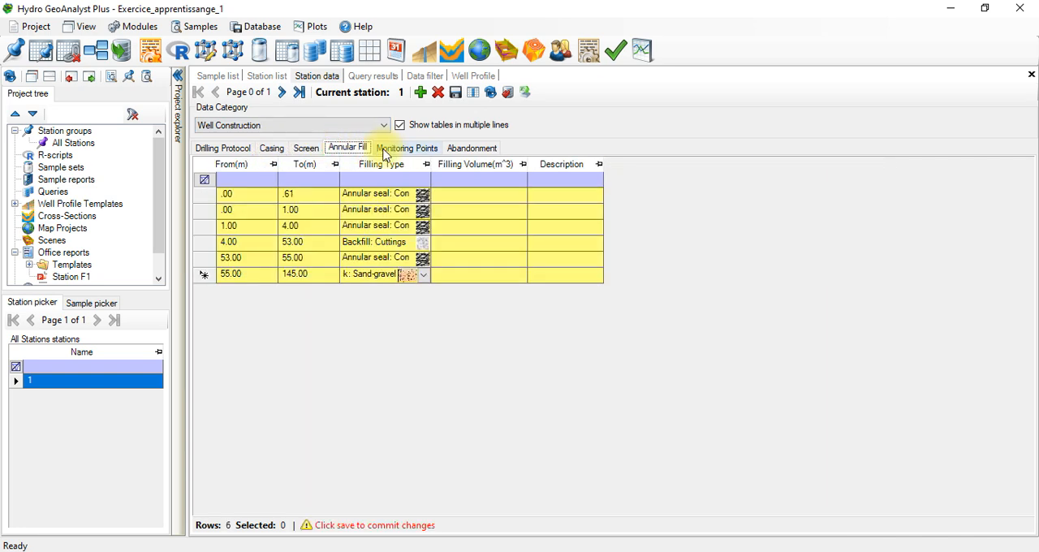
click(453, 92)
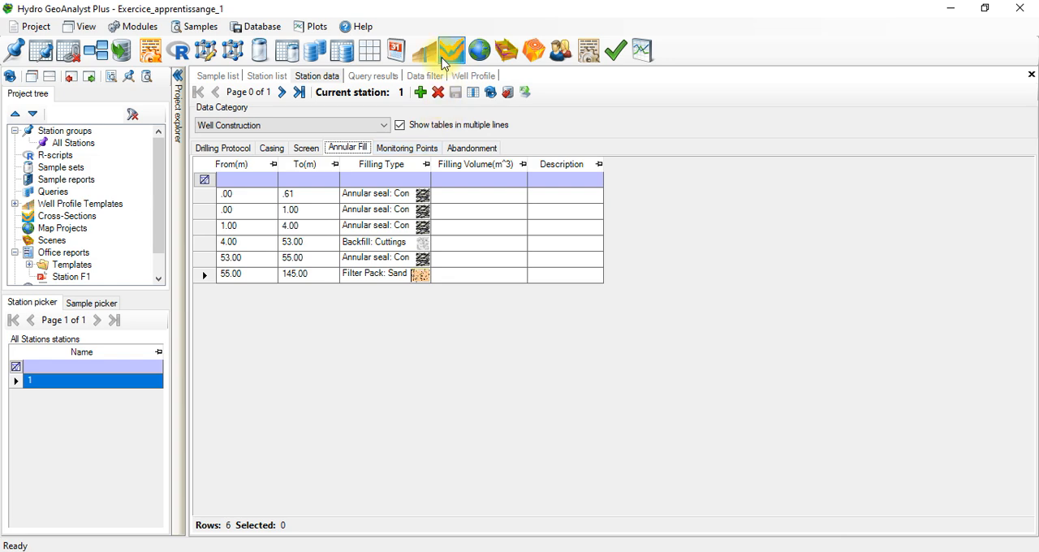
click(423, 50)
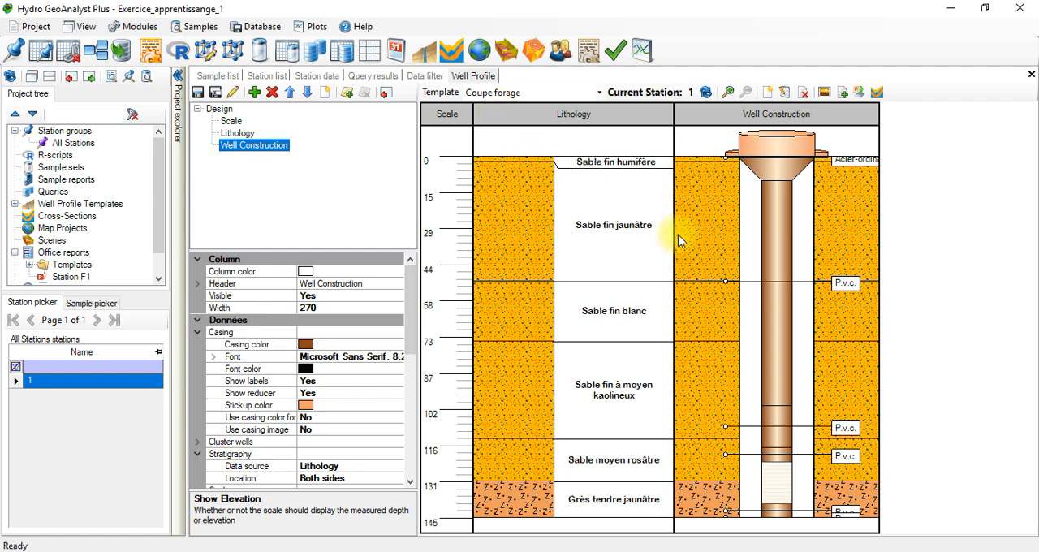
click(707, 94)
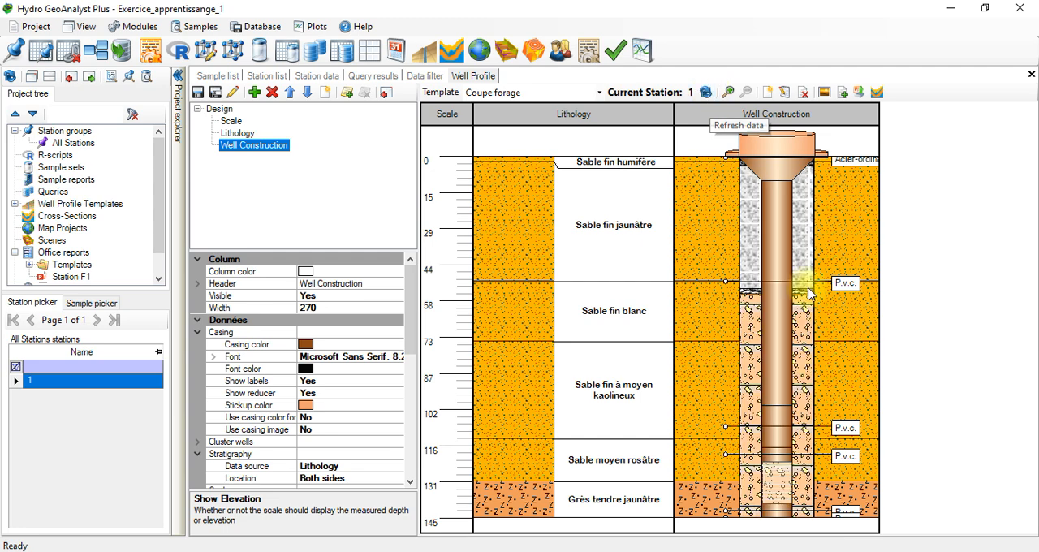
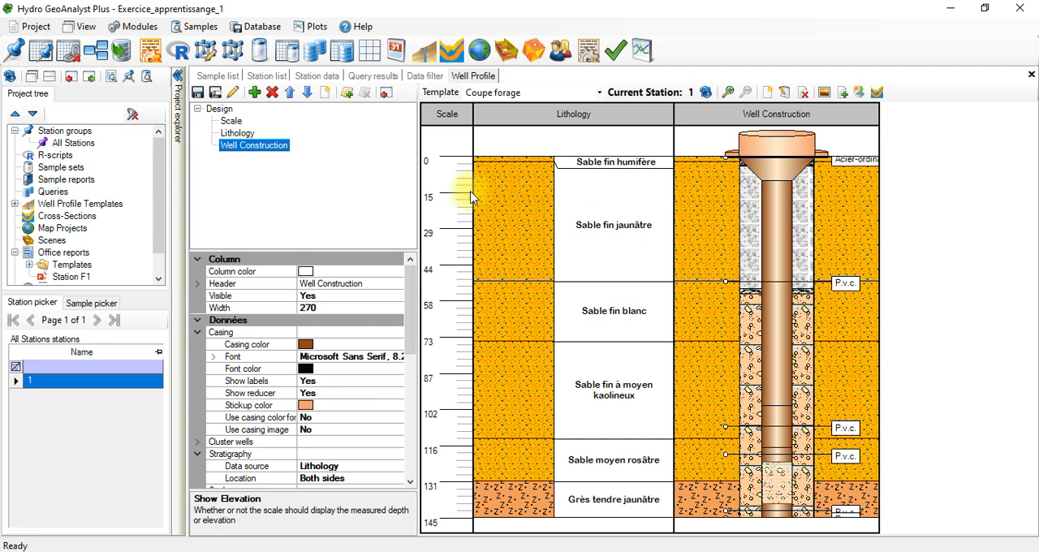
Step: Save the Coupe forage well profile template
click(198, 97)
click(255, 93)
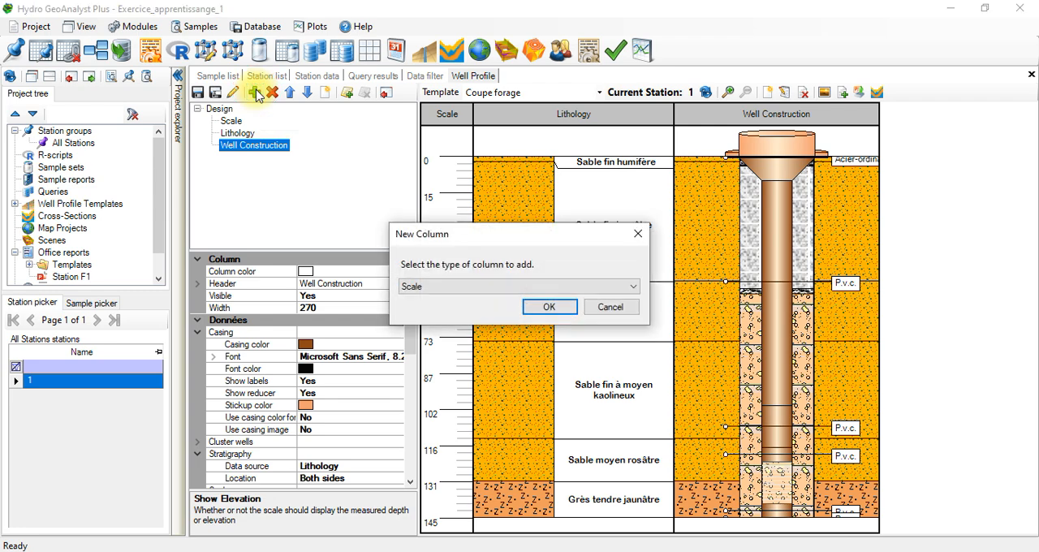
click(531, 287)
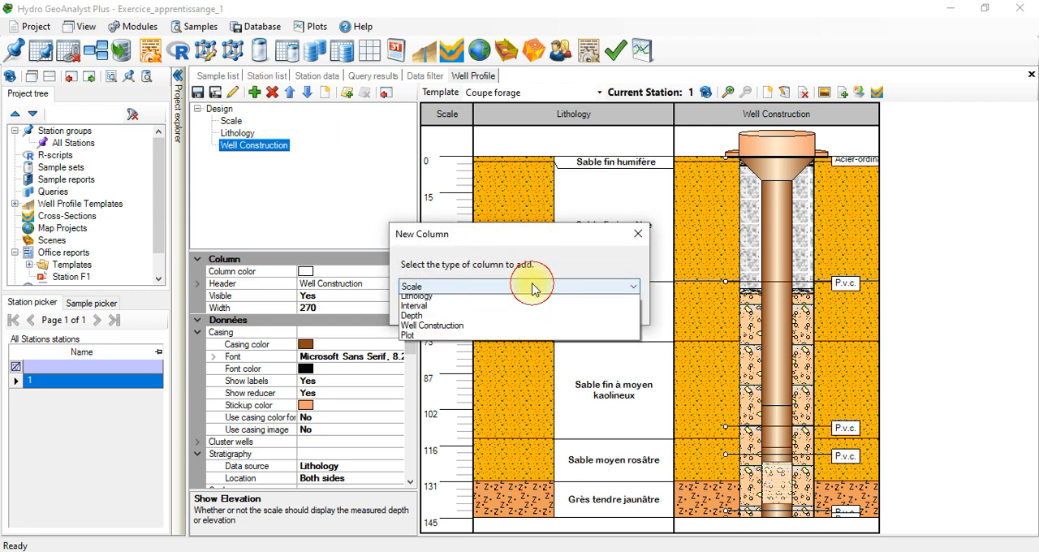
click(430, 326)
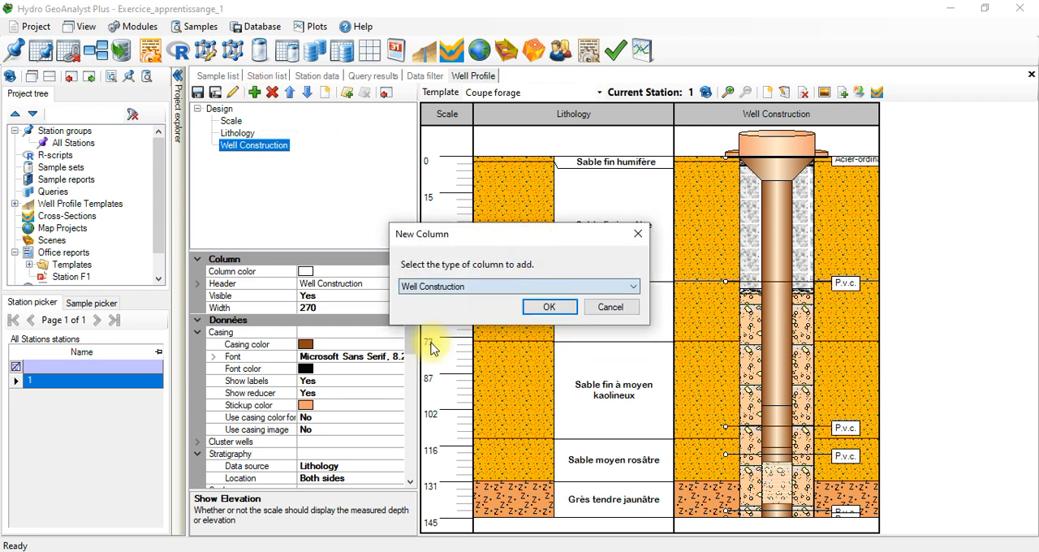
click(607, 307)
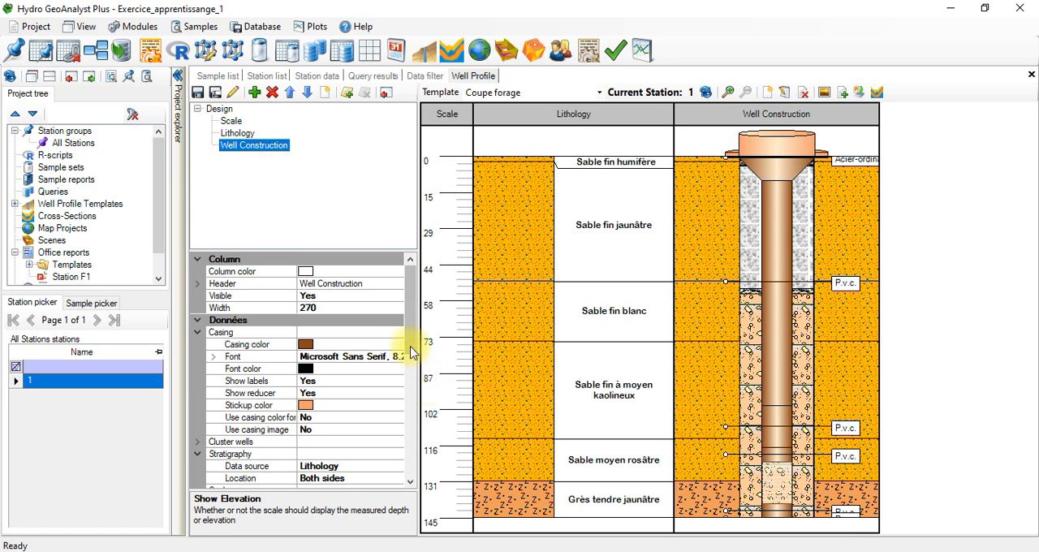
drag(409, 339, 413, 451)
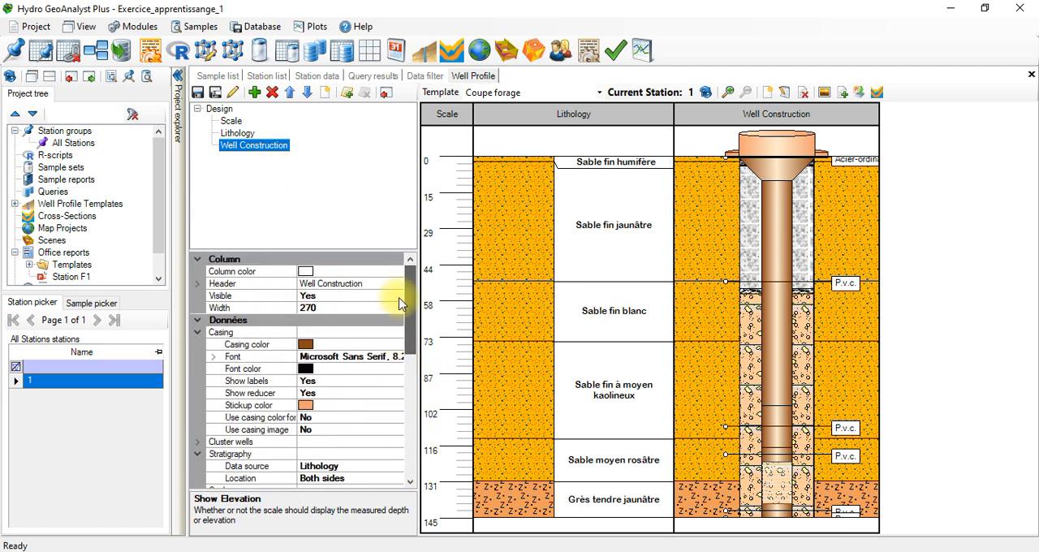
click(255, 94)
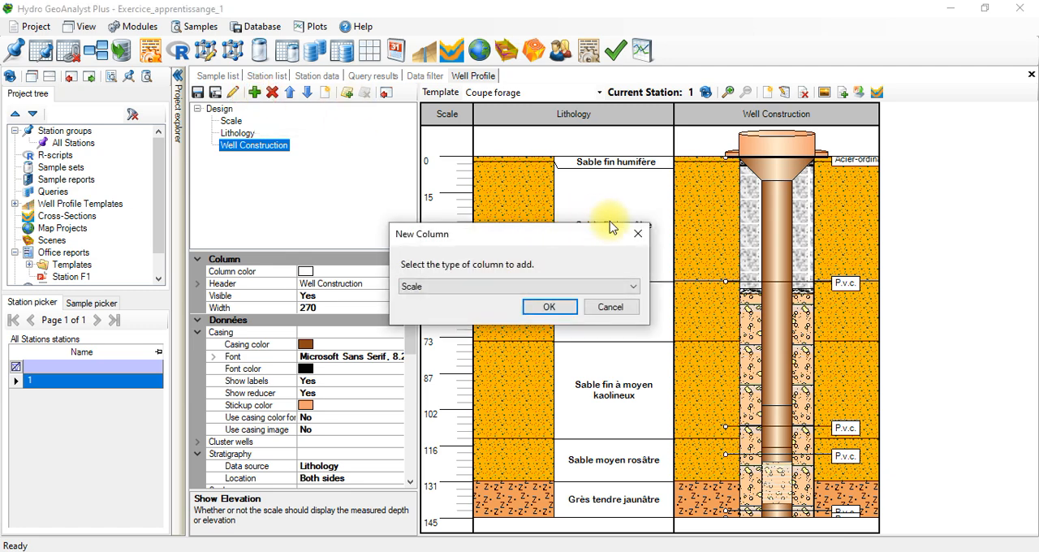
click(637, 233)
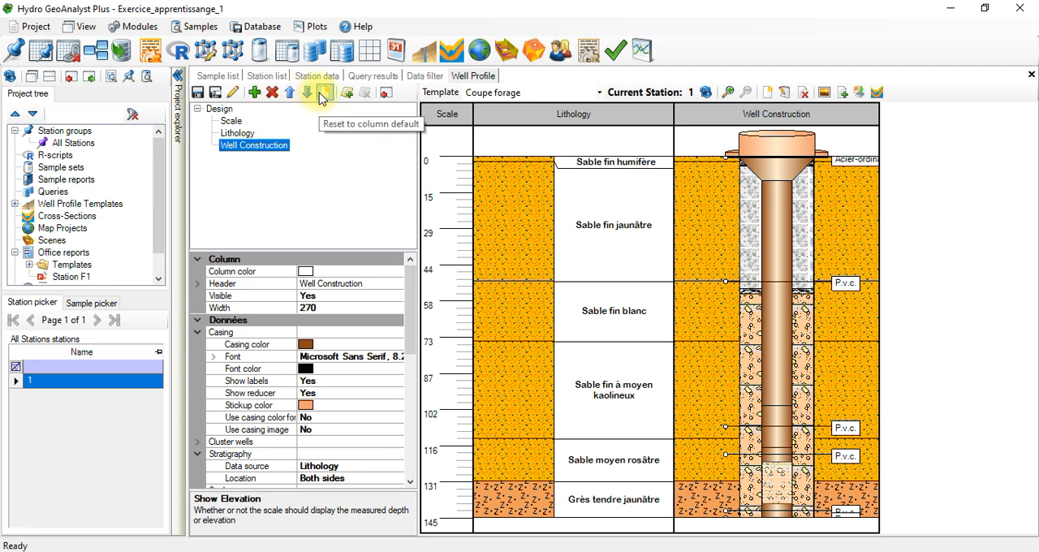
Step: Try adding an Interval column to the Coupe forage profile and delete that column again
click(254, 92)
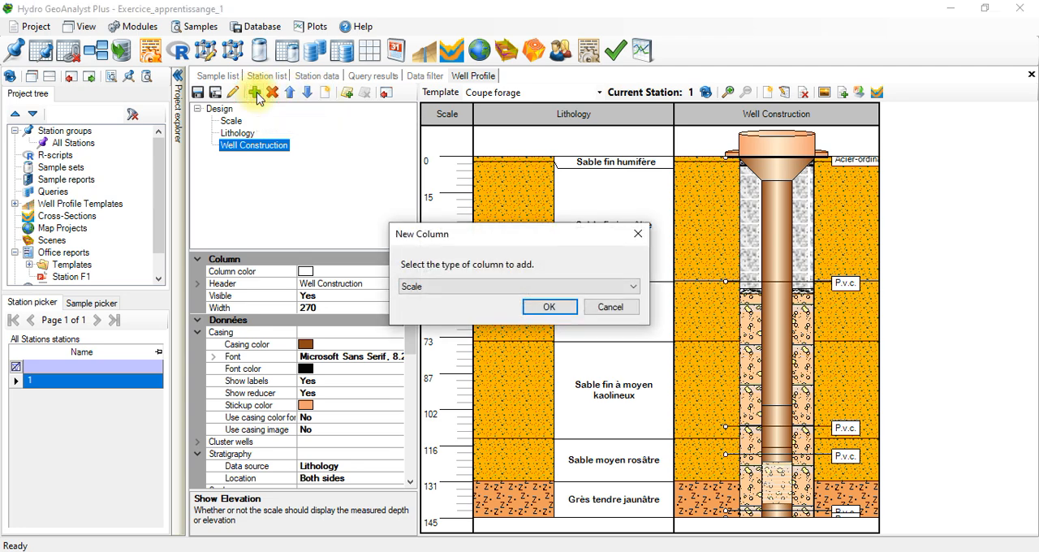
click(559, 285)
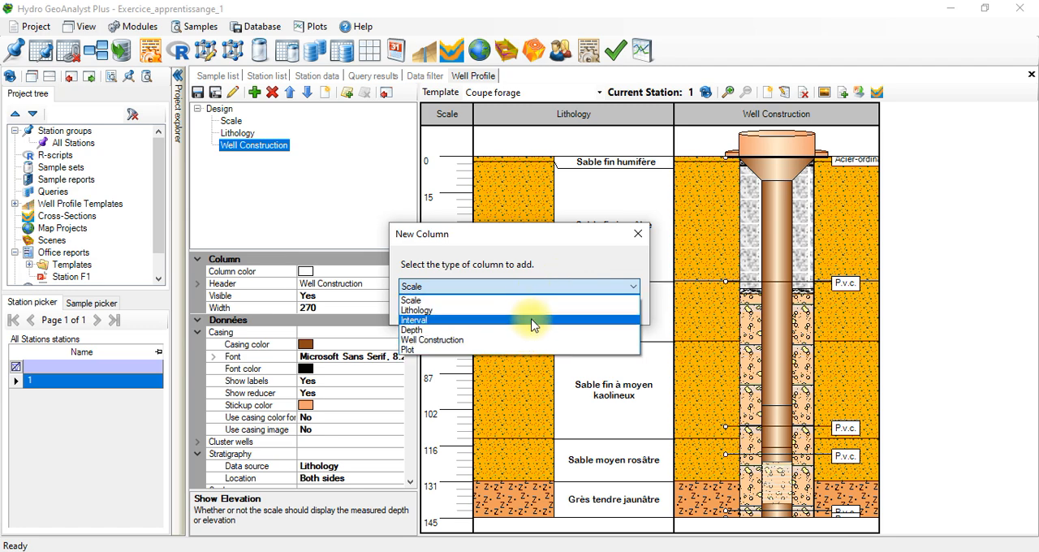
click(532, 324)
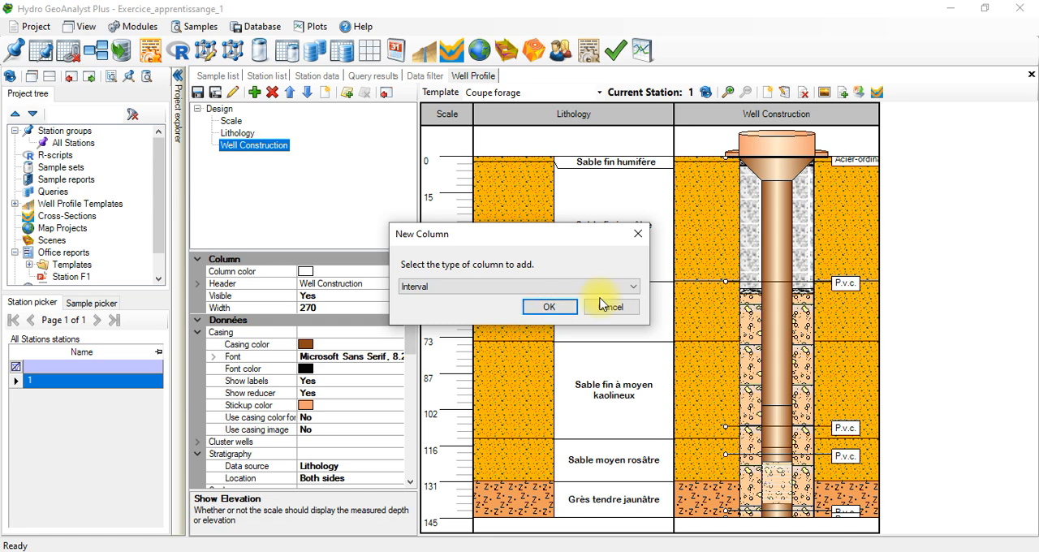
click(560, 306)
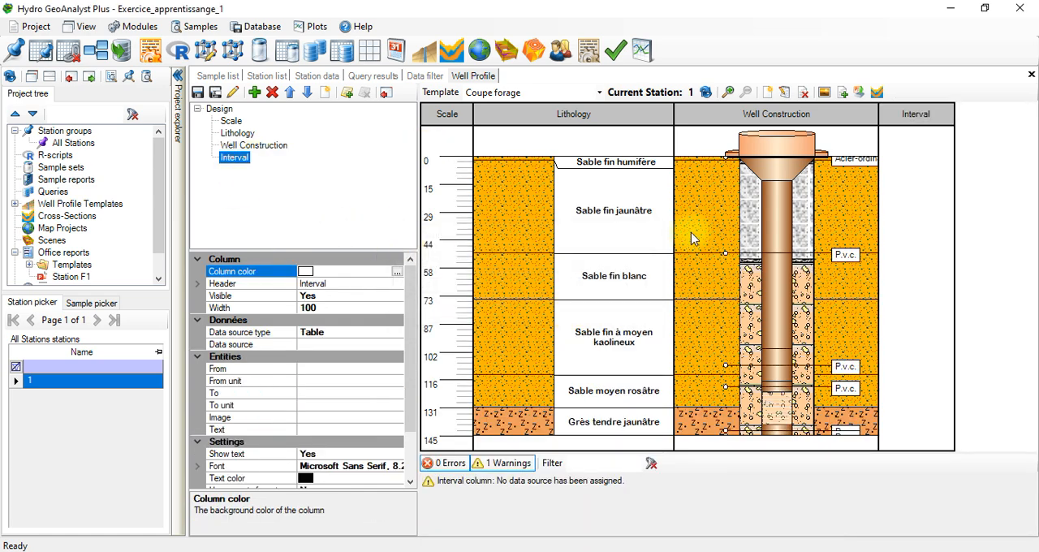
click(274, 93)
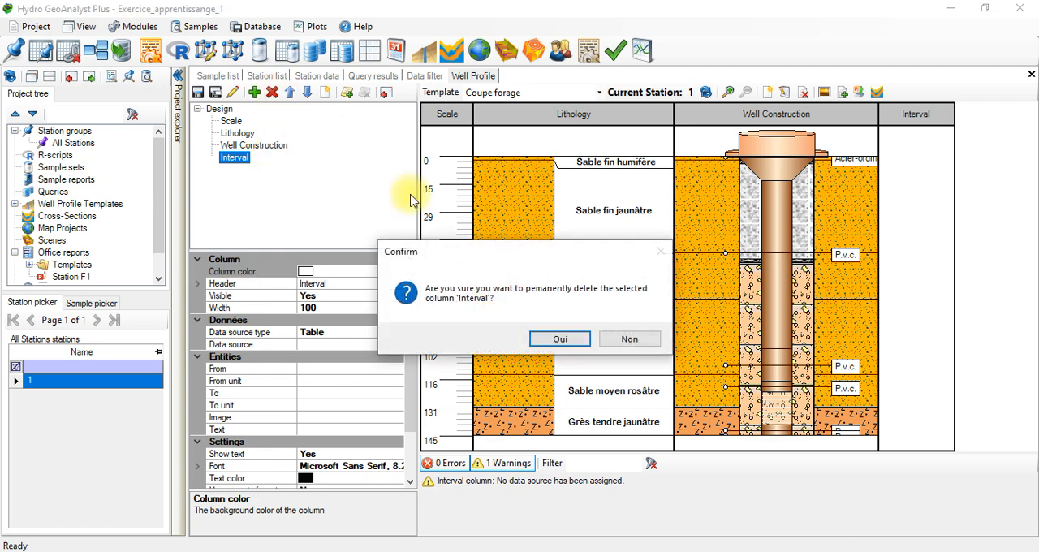
click(557, 340)
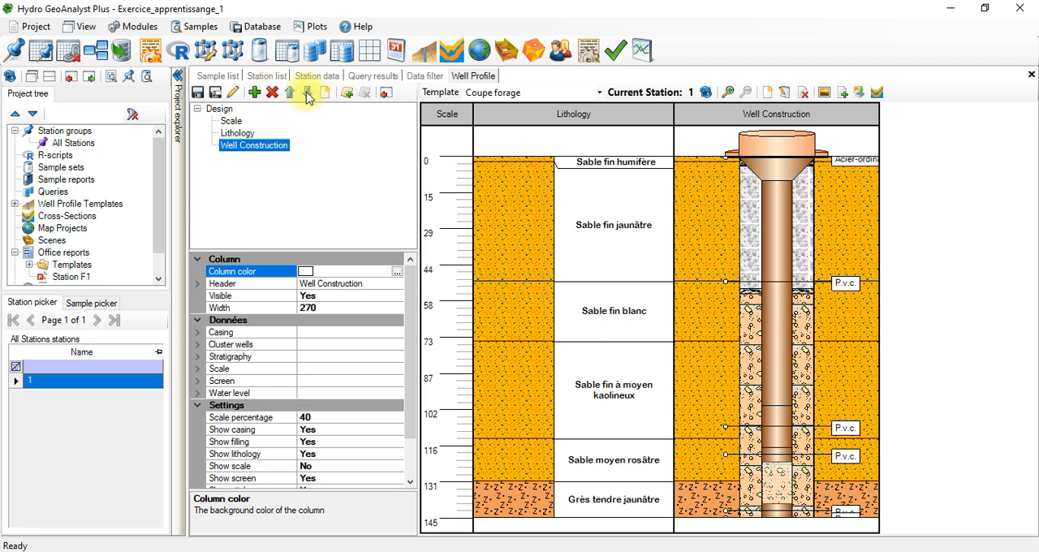
click(255, 92)
click(517, 286)
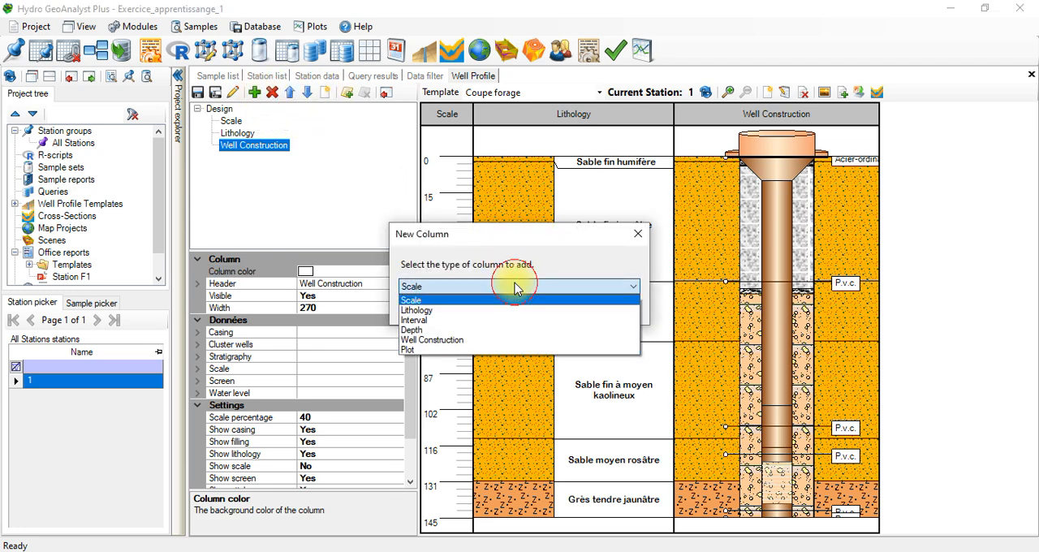
click(473, 341)
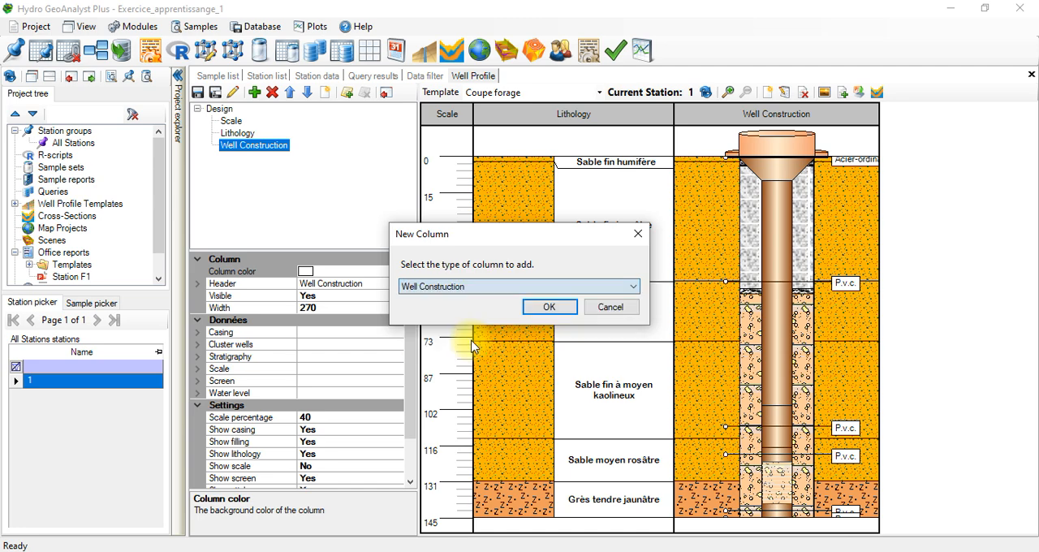
click(598, 308)
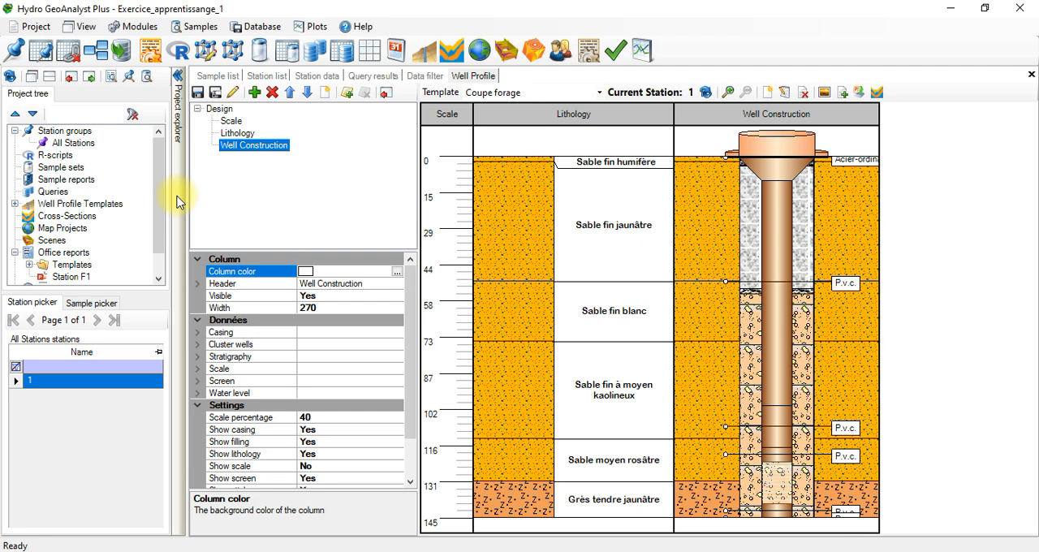
click(24, 27)
click(271, 183)
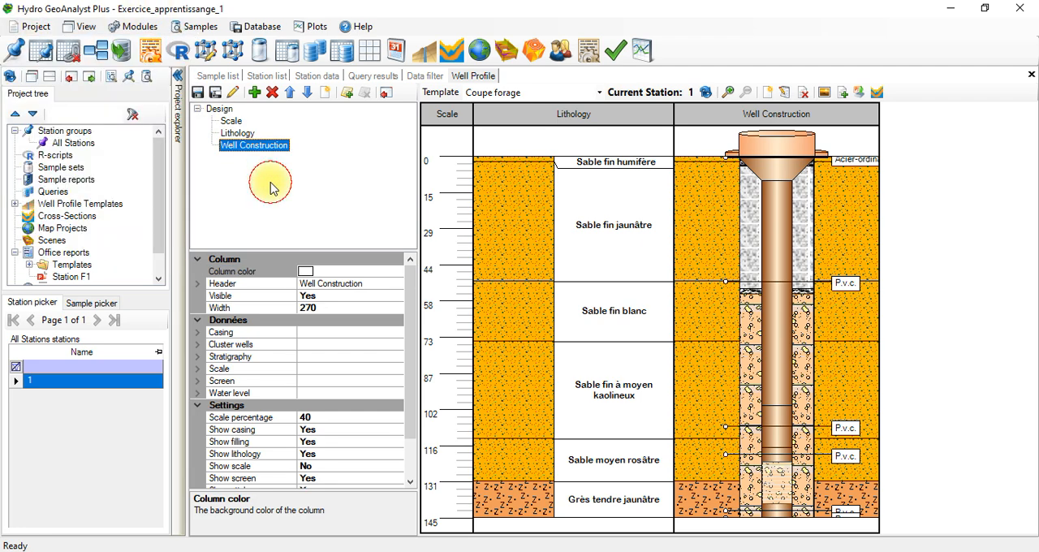
Step: Start a data import of the General type for stations and their associated data
click(120, 50)
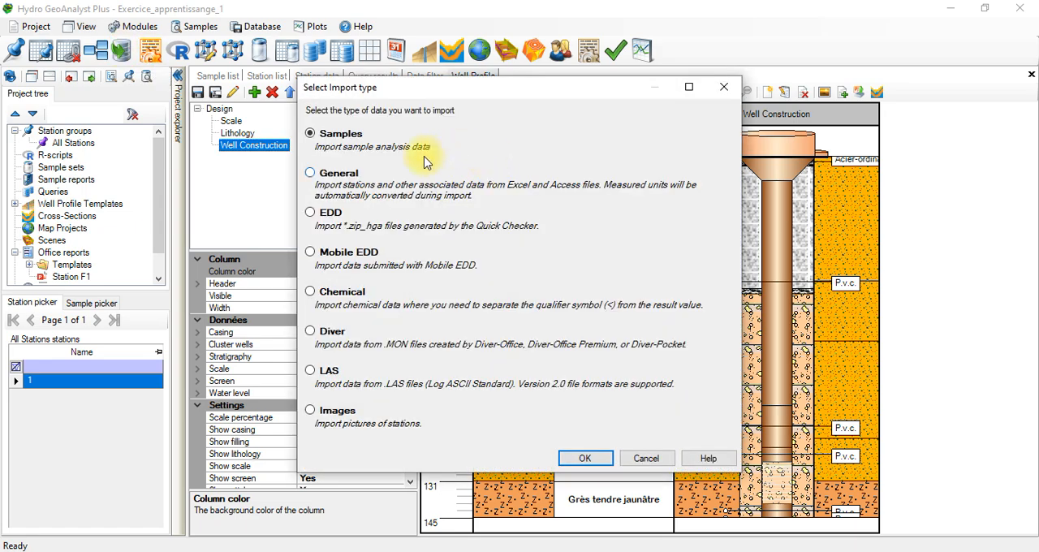
click(345, 177)
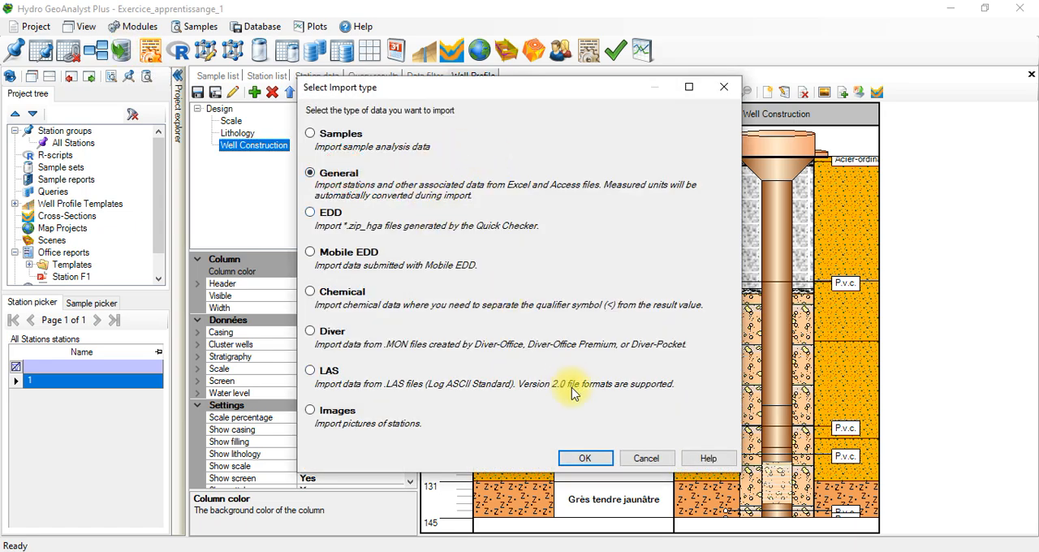
click(586, 457)
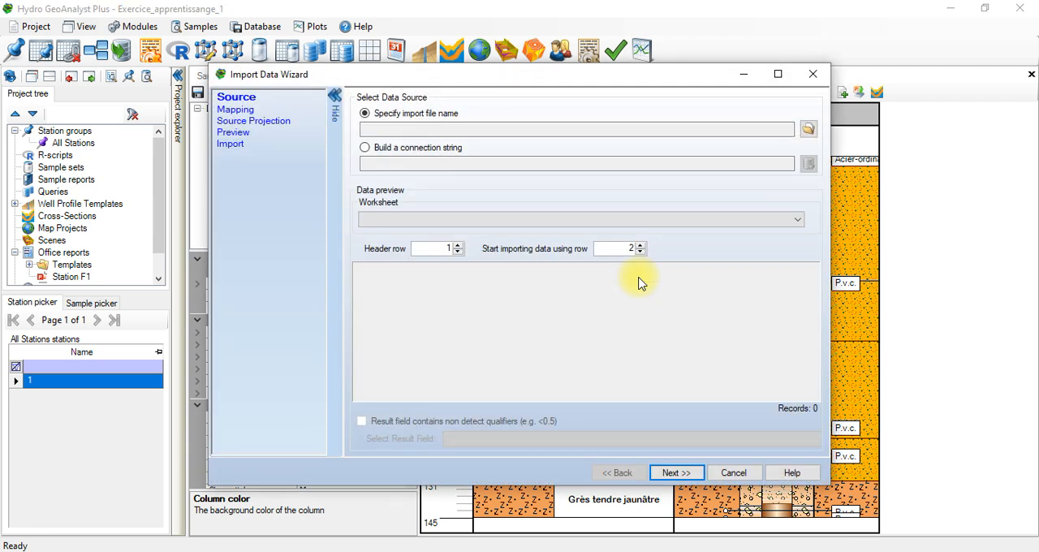
Step: Load the Water level 01 workbook from the 02. Exercice d'apprentissage folder on drive D: as the import source
click(807, 129)
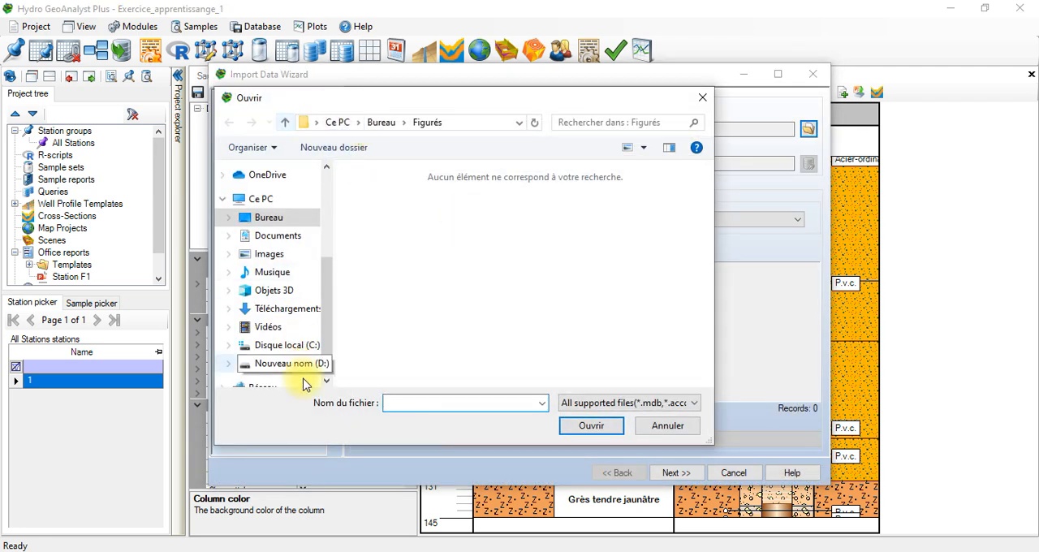
click(313, 362)
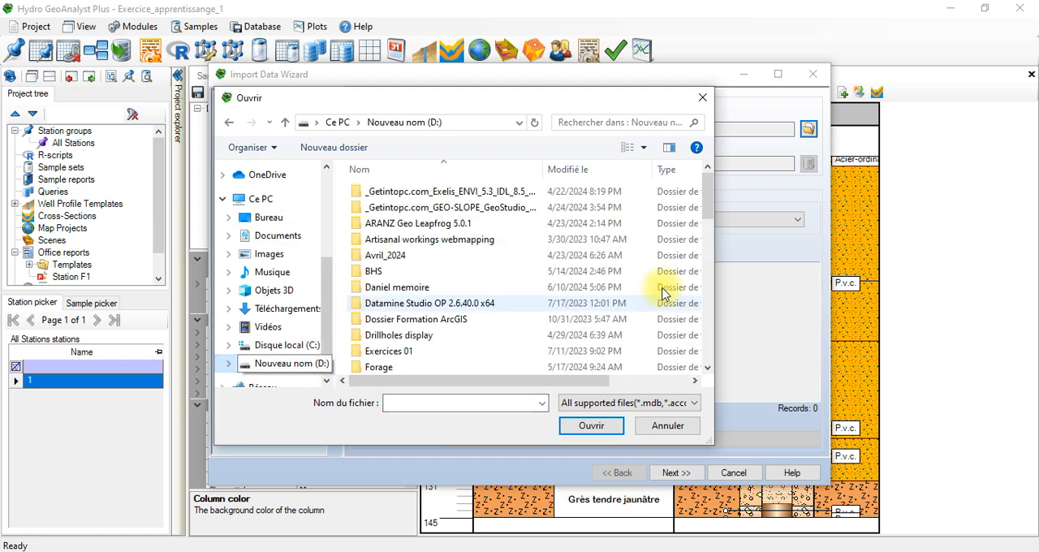
click(707, 325)
click(709, 325)
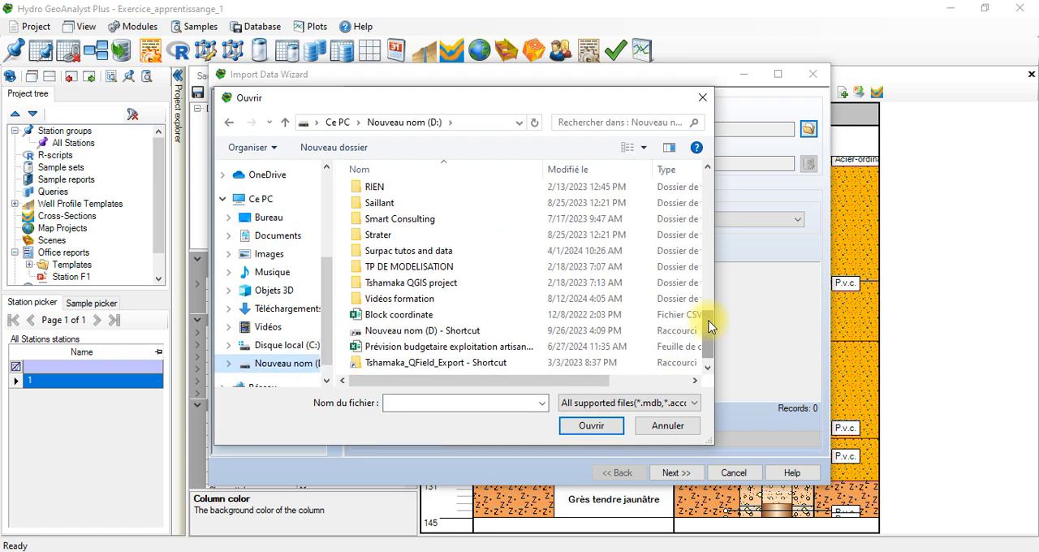
double_click(495, 298)
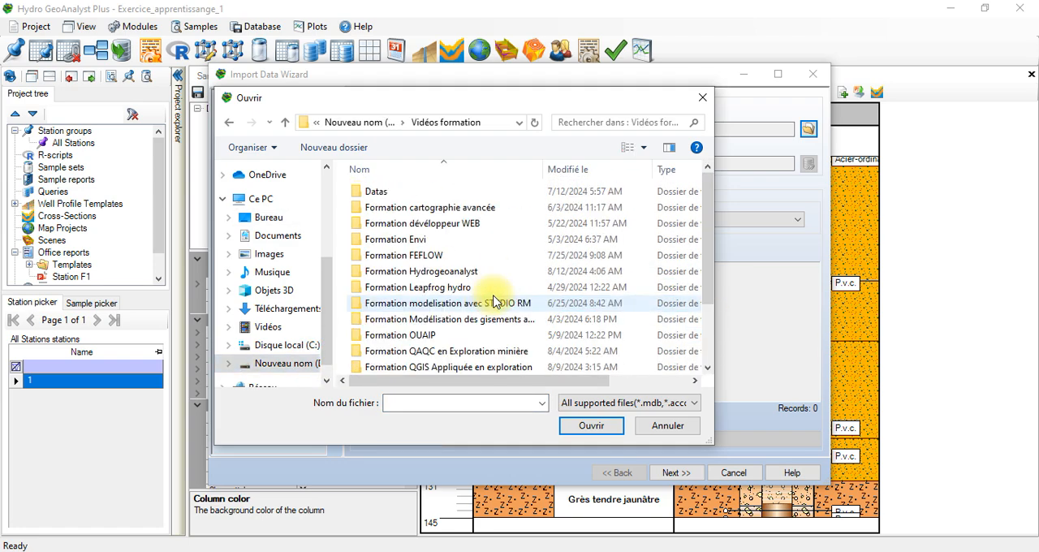
click(477, 213)
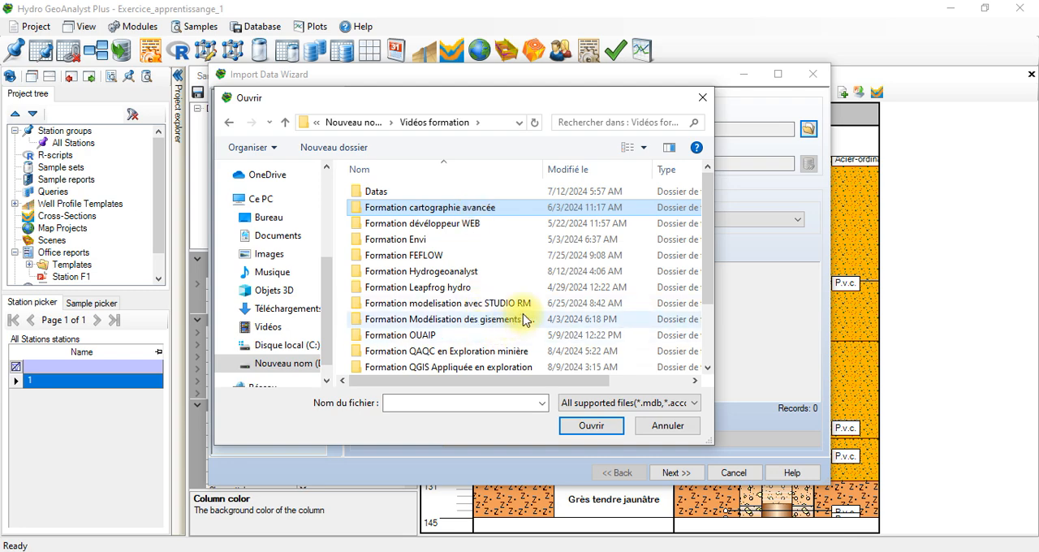
double_click(532, 271)
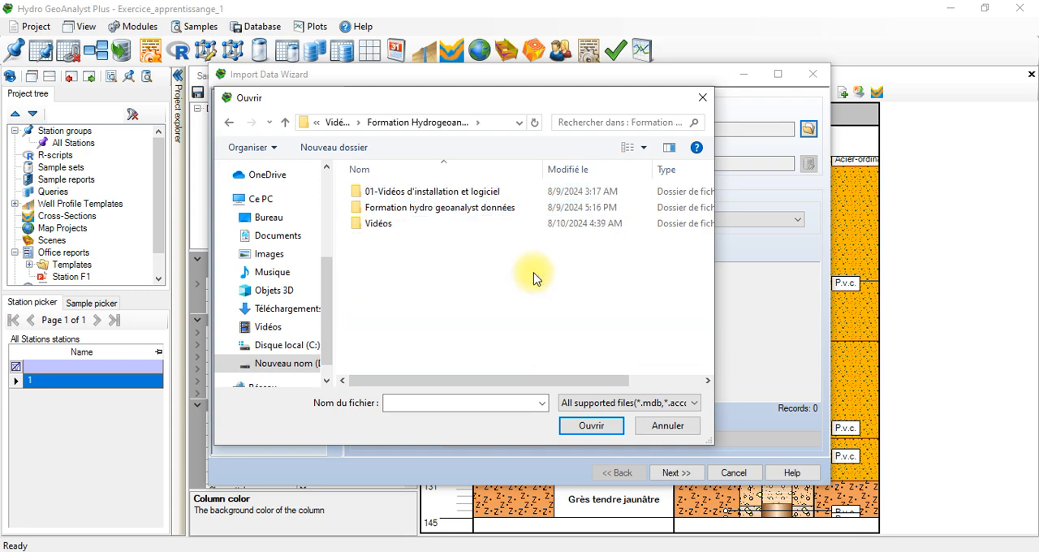
click(458, 210)
double_click(458, 210)
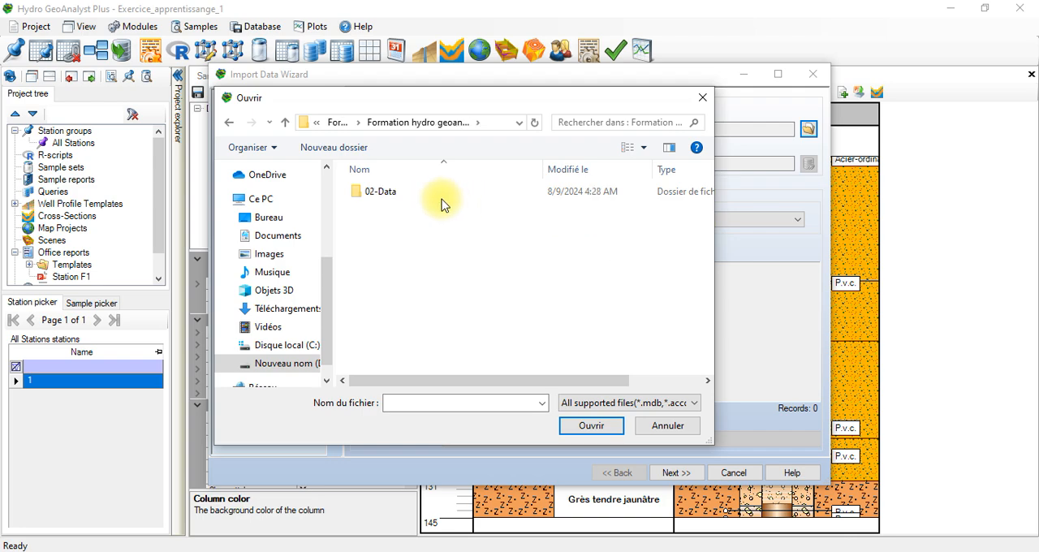
double_click(433, 193)
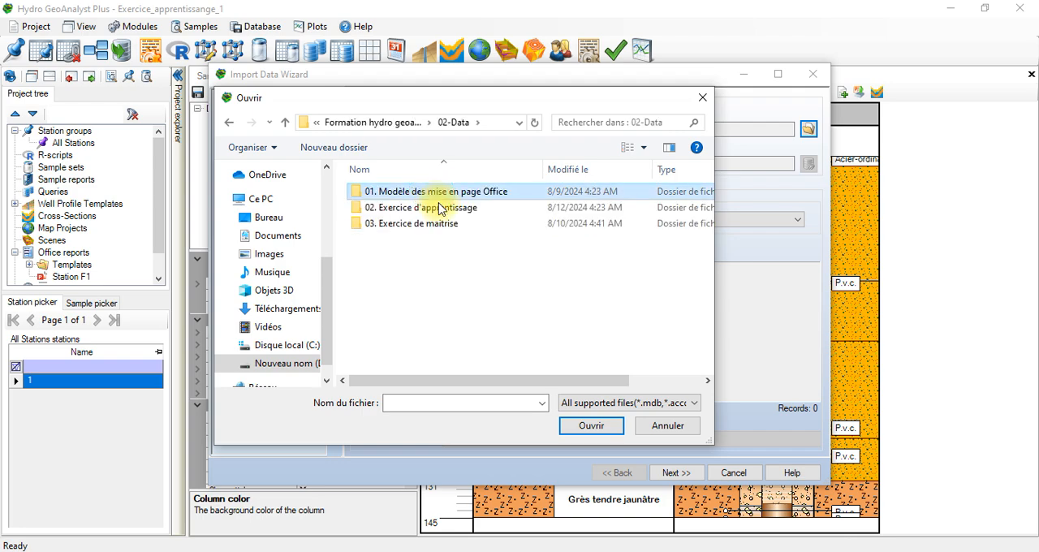
double_click(439, 210)
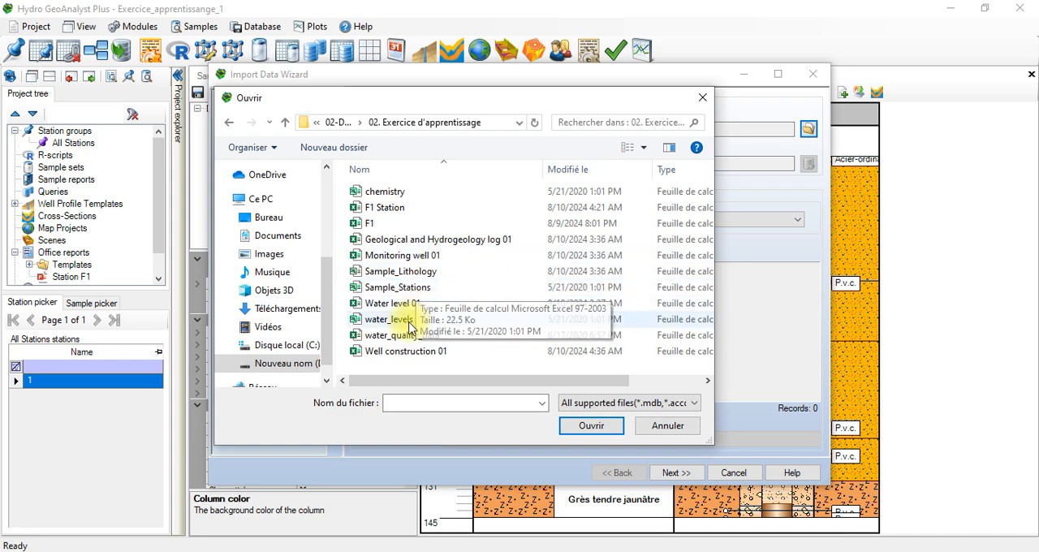
click(402, 303)
click(578, 430)
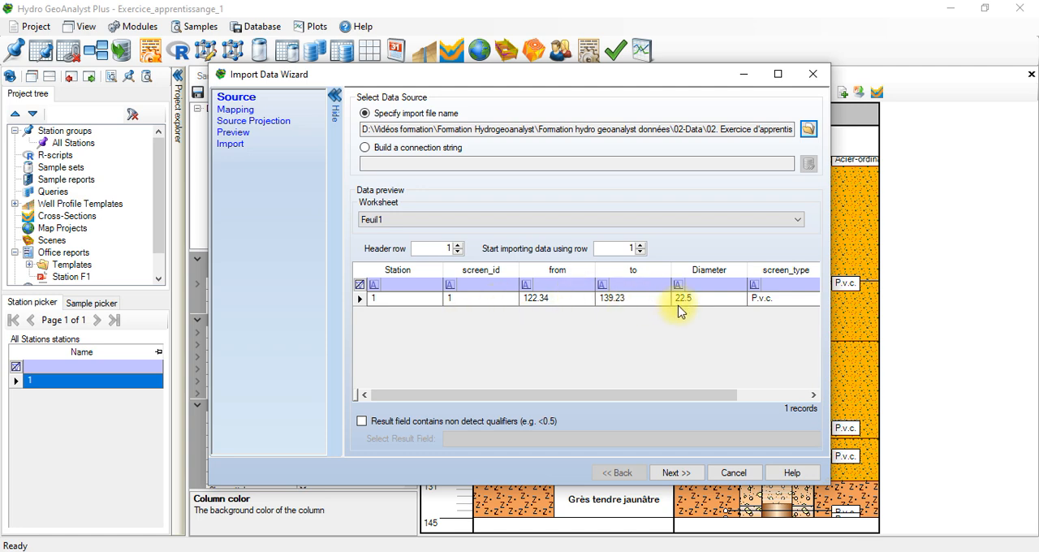
Step: Try the Test Water Level table of the Well History group as an import destination and deselect it again
click(674, 472)
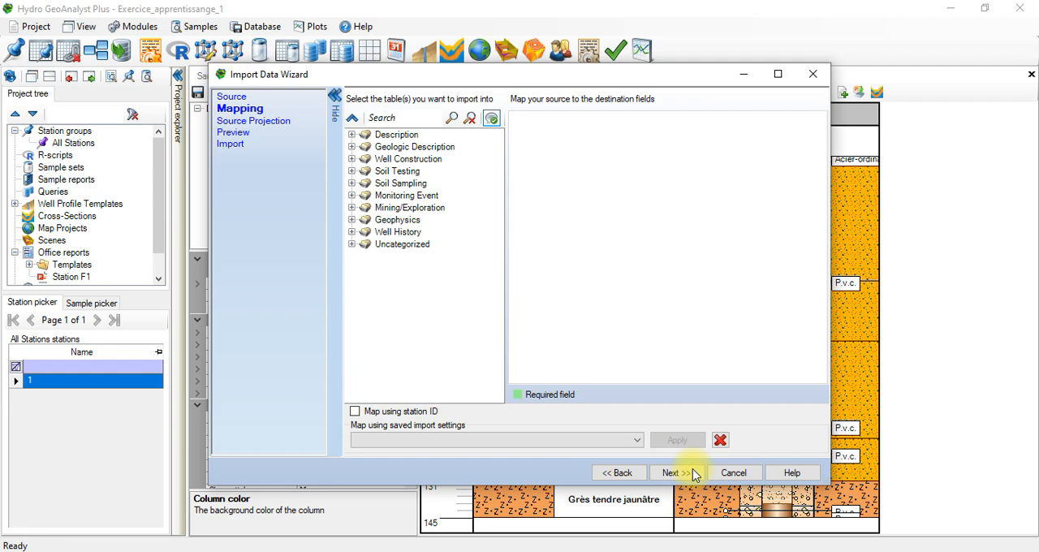
click(693, 472)
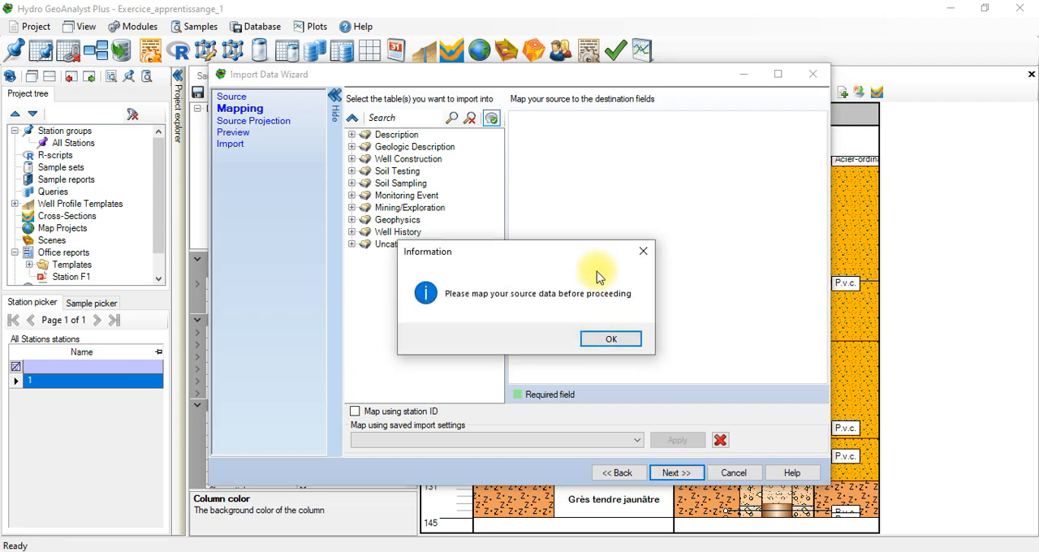
key(Return)
click(352, 158)
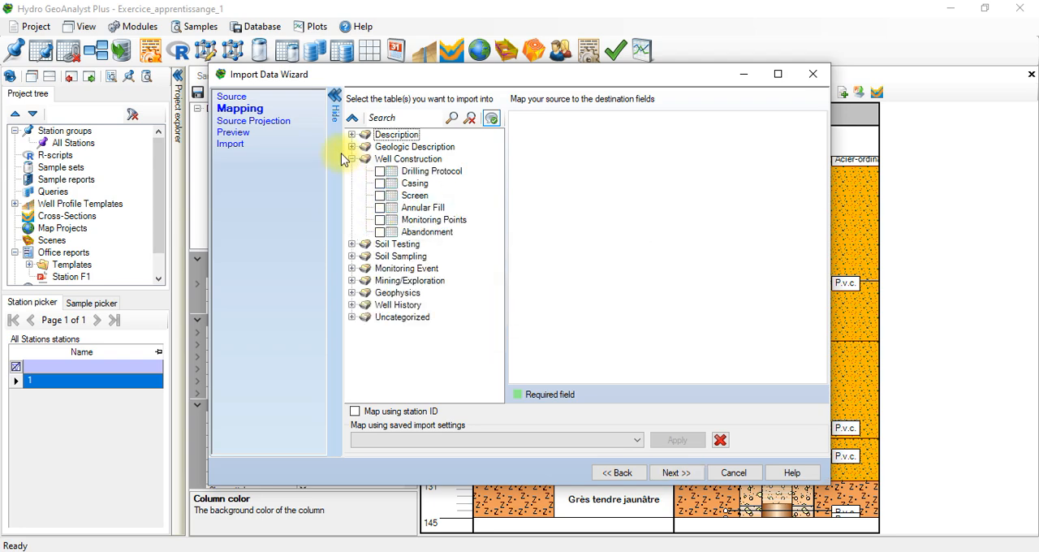
click(352, 159)
click(351, 232)
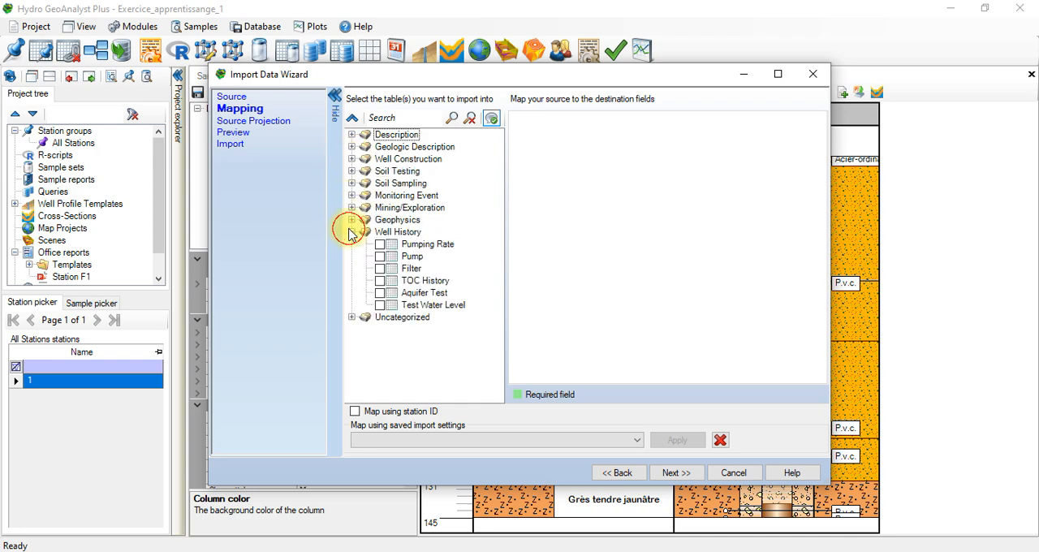
click(381, 305)
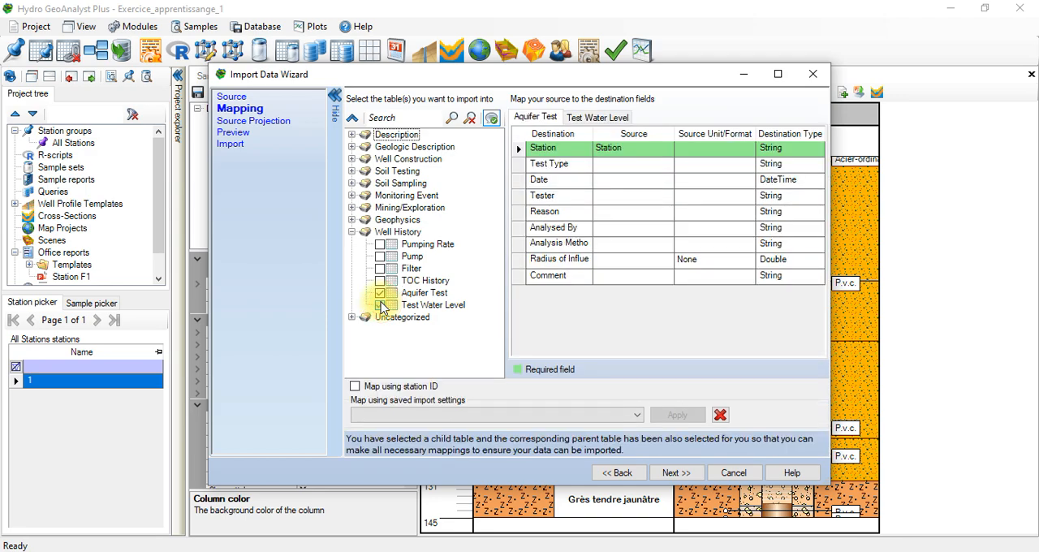
click(380, 306)
click(352, 232)
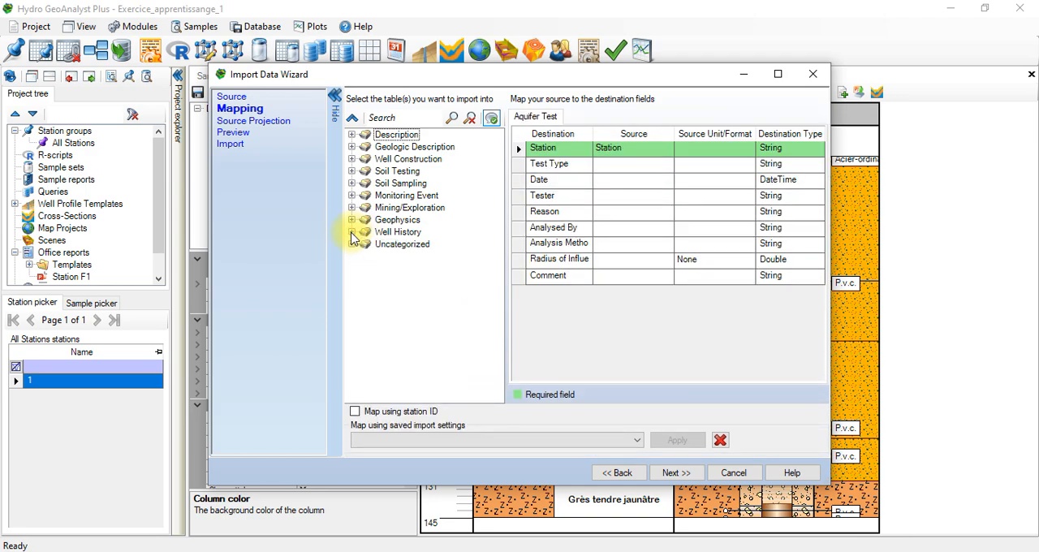
Step: Try mapping the source to the Monitoring Points table of the Well Construction group, then deselect that table and Aquifer Test
click(351, 160)
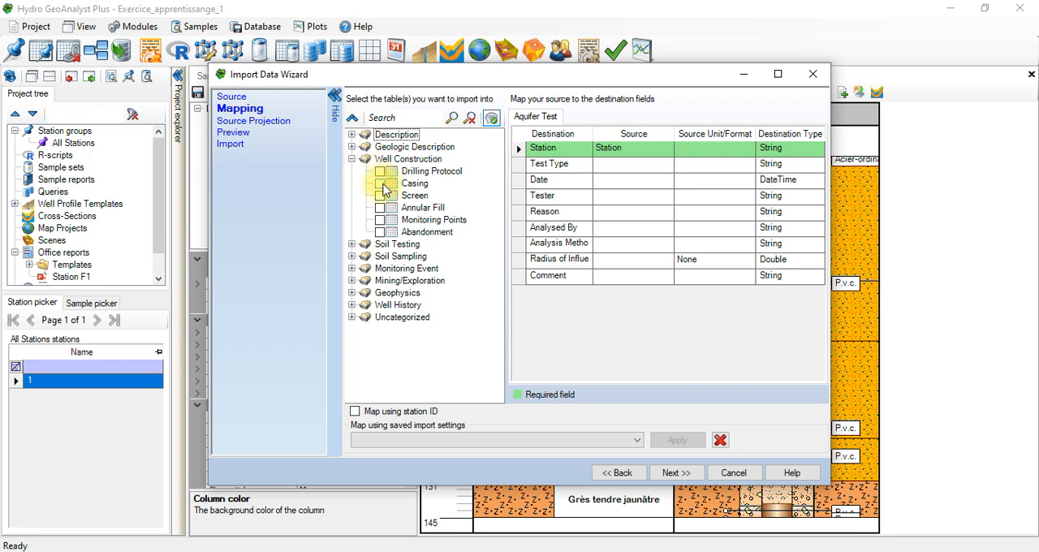
click(406, 225)
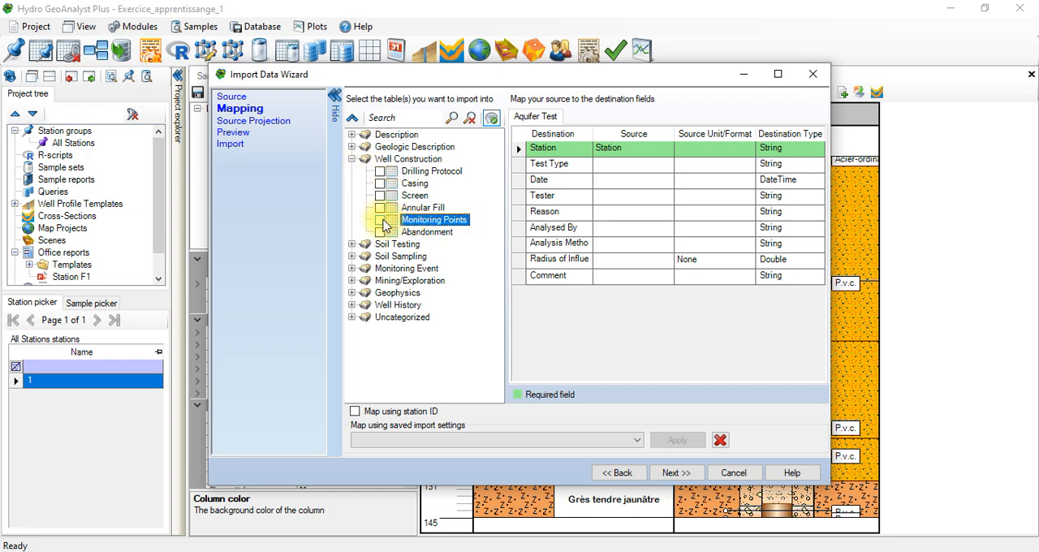
click(382, 220)
click(381, 220)
click(381, 220)
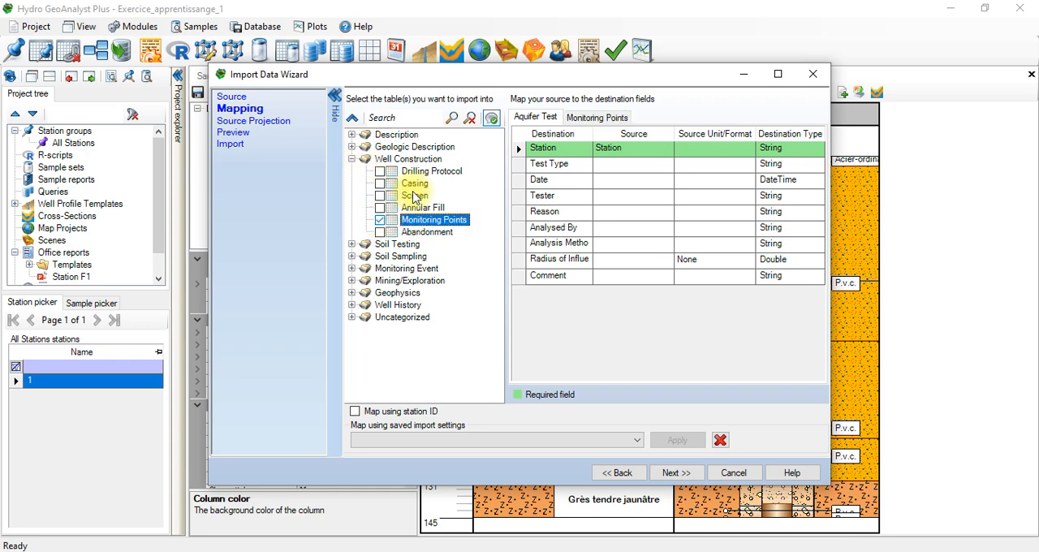
click(352, 306)
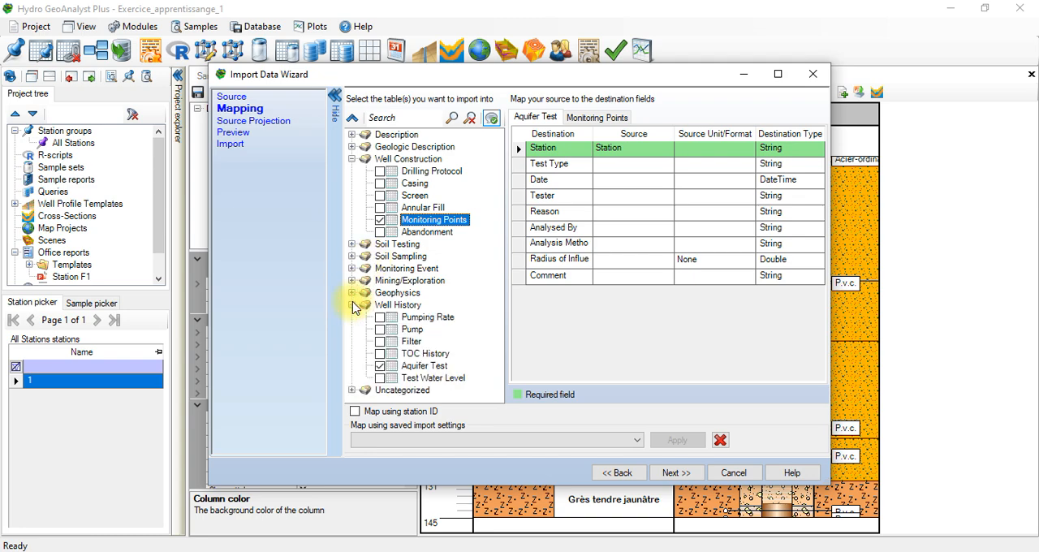
click(380, 366)
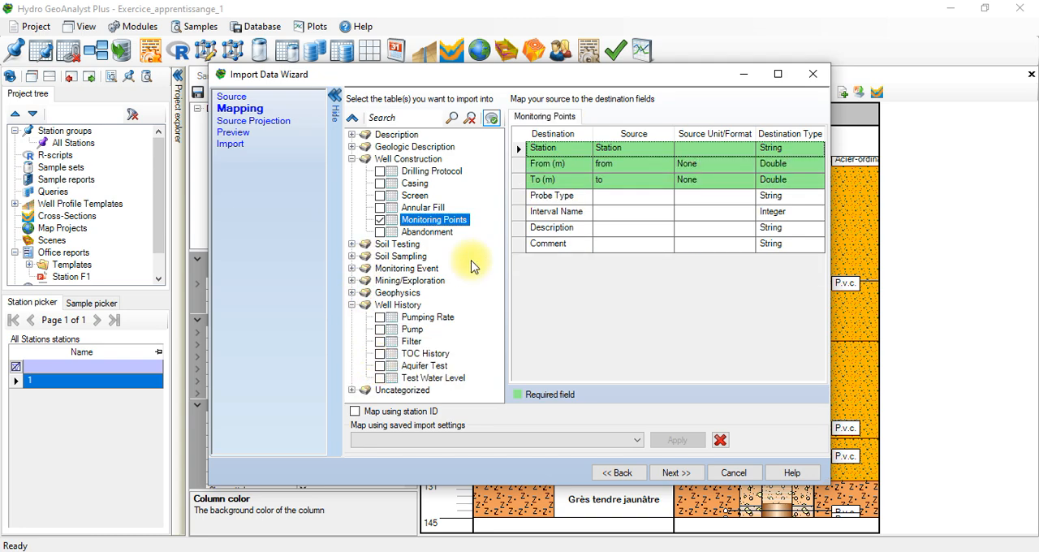
click(632, 218)
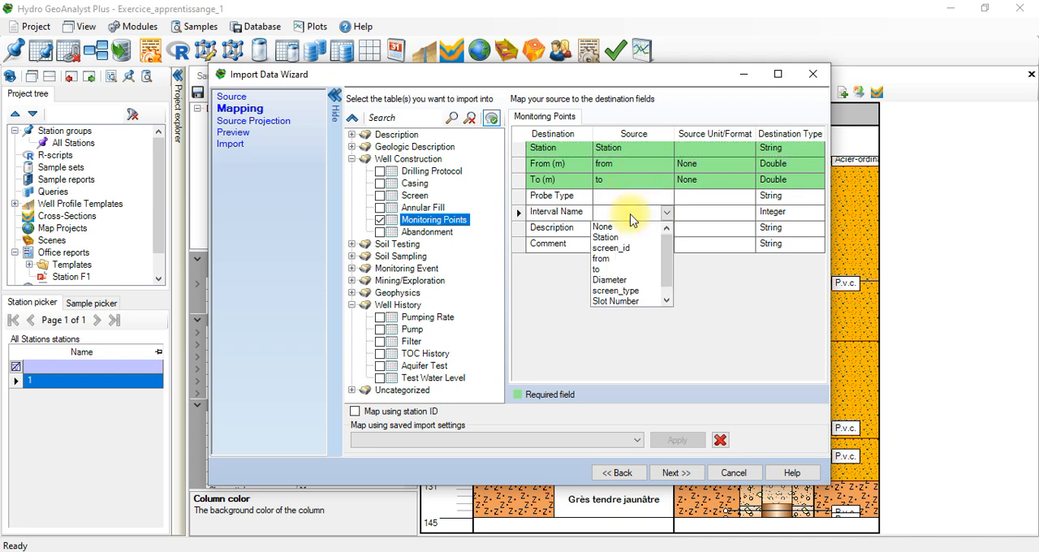
click(694, 235)
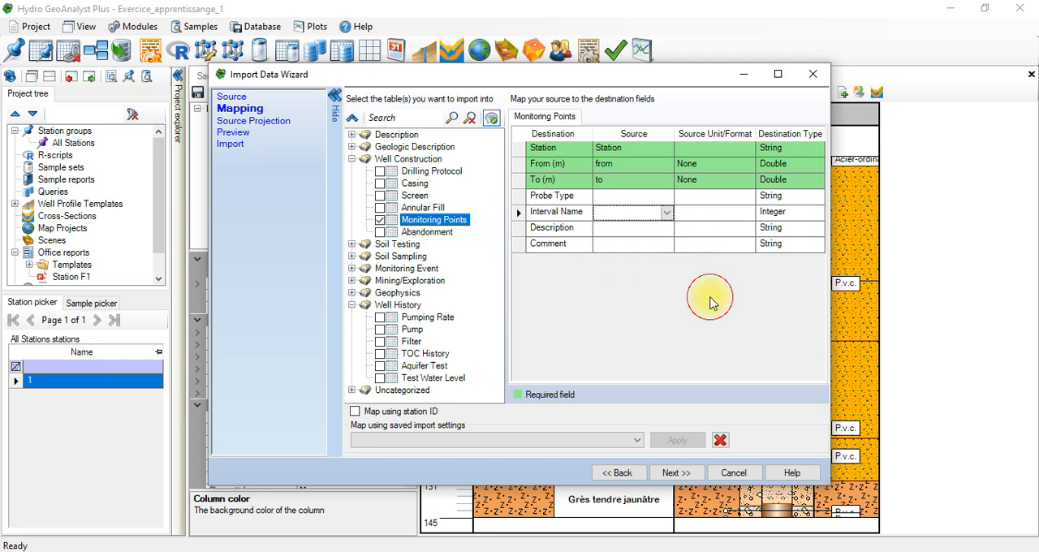
click(380, 220)
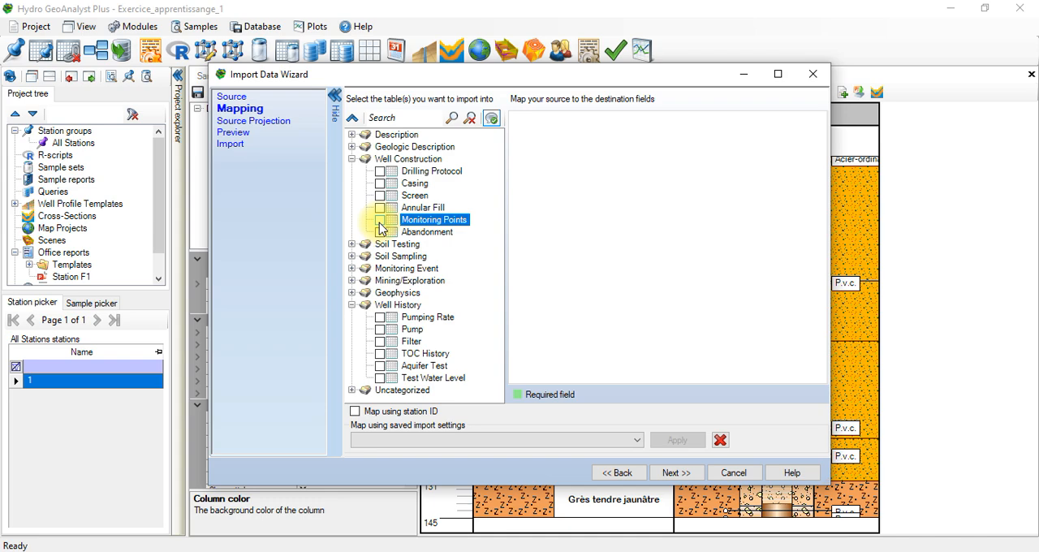
Step: Try the Pump table of the Well History group, look through the Uncategorized tables and abandon the import
click(380, 208)
click(380, 208)
click(380, 330)
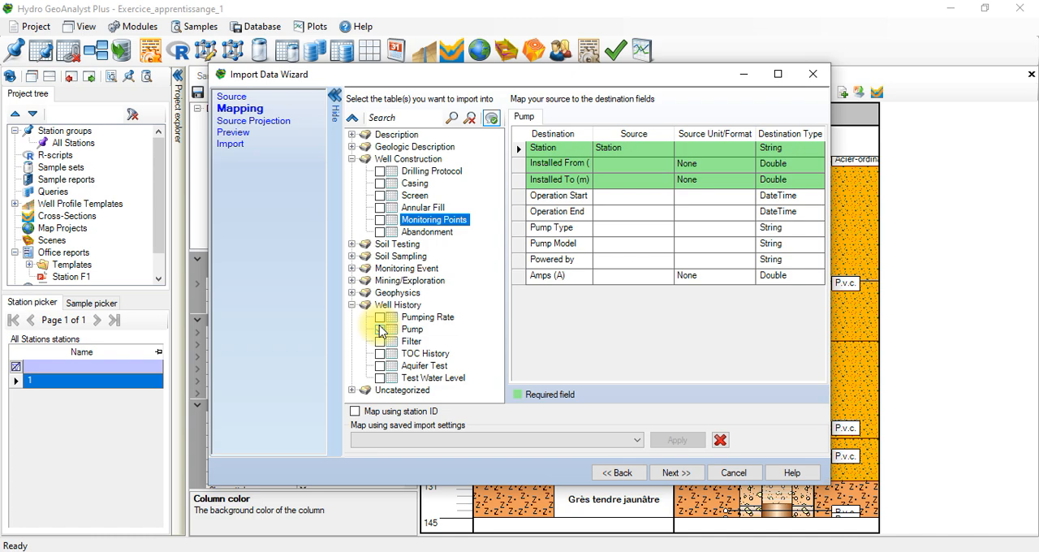
click(380, 330)
click(351, 391)
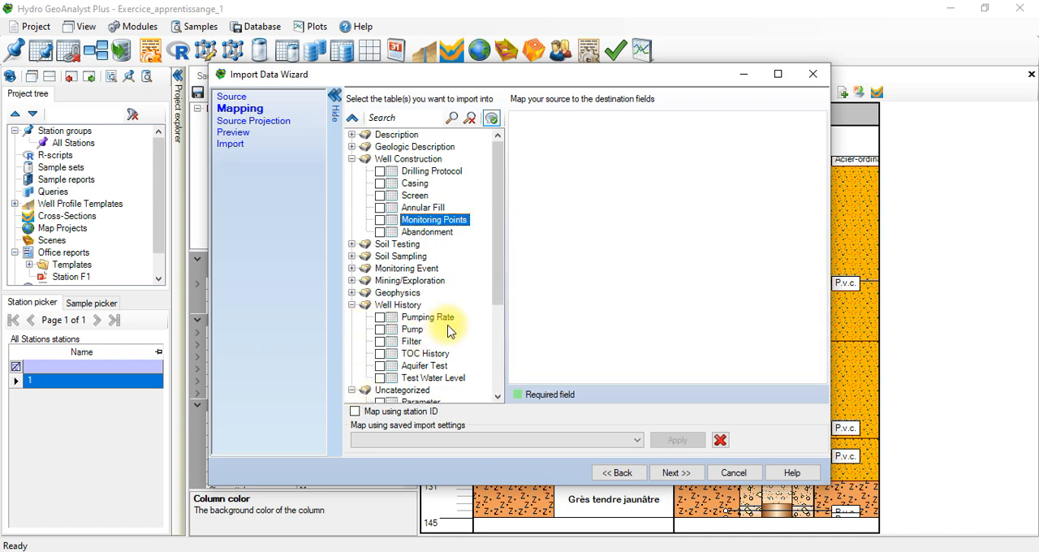
drag(500, 280, 488, 244)
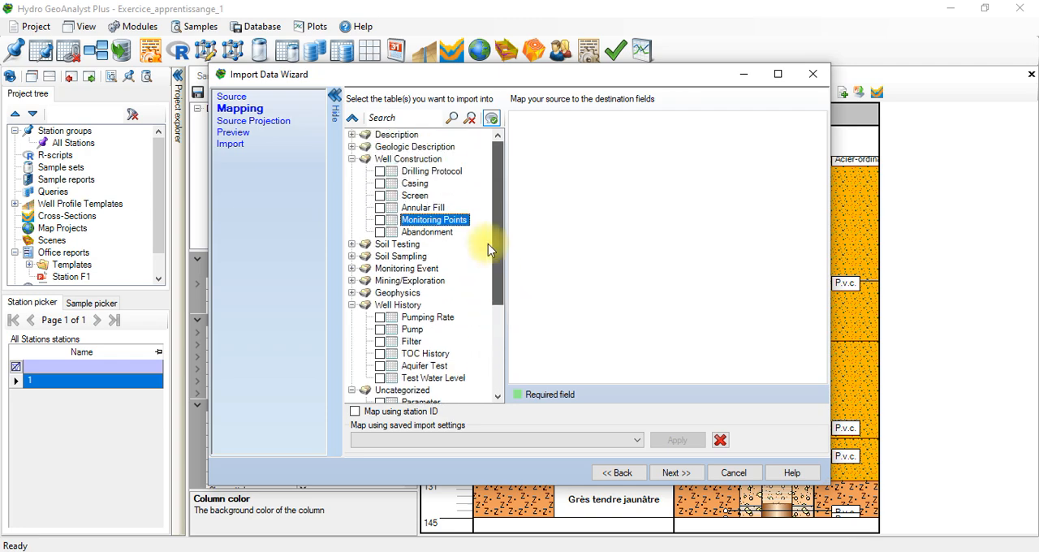
click(352, 160)
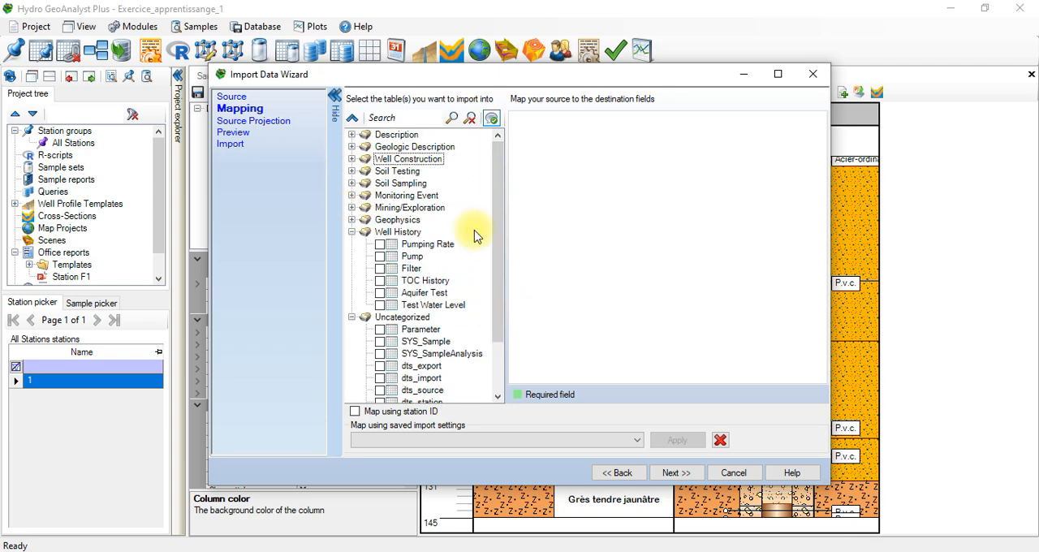
click(805, 75)
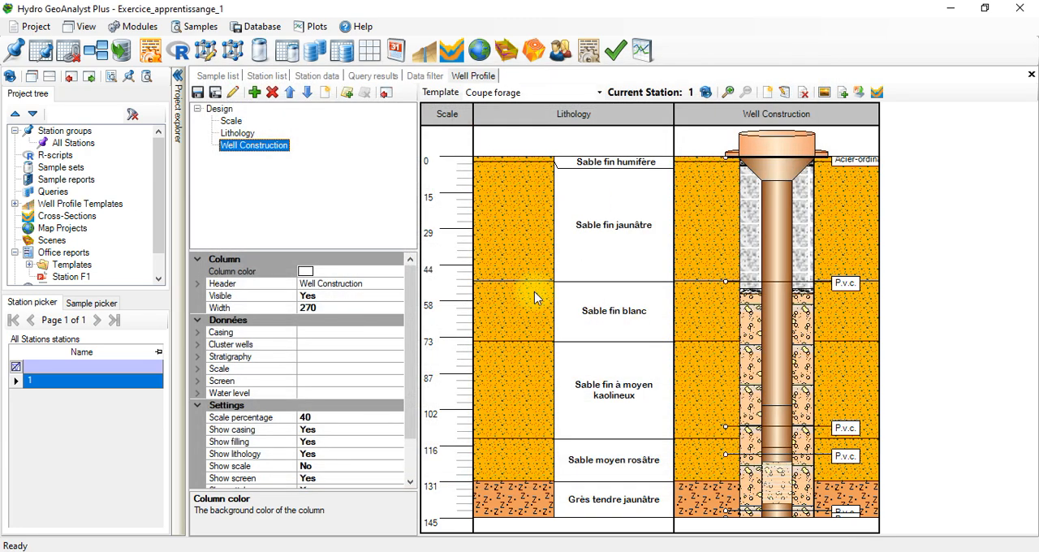
Step: Examine station 1's Casing, Screen, Annular Fill, Monitoring Points and Abandonment tables and return to the well profile
click(312, 77)
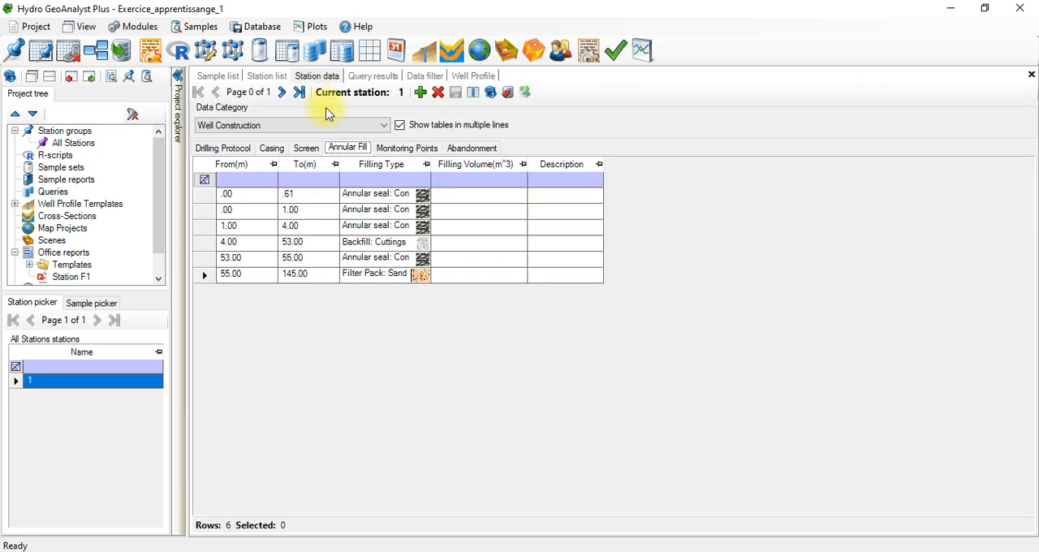
click(304, 148)
click(273, 149)
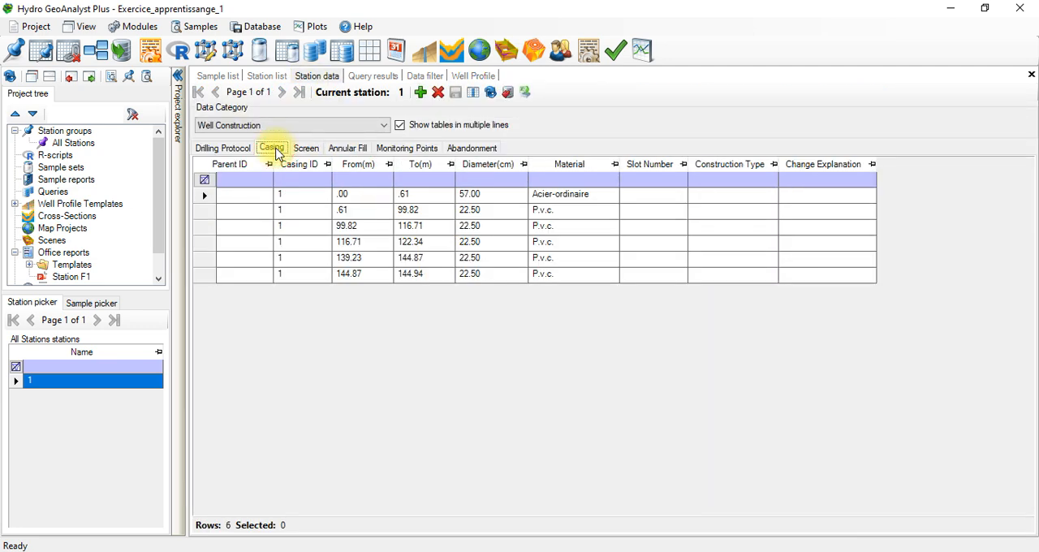
click(306, 150)
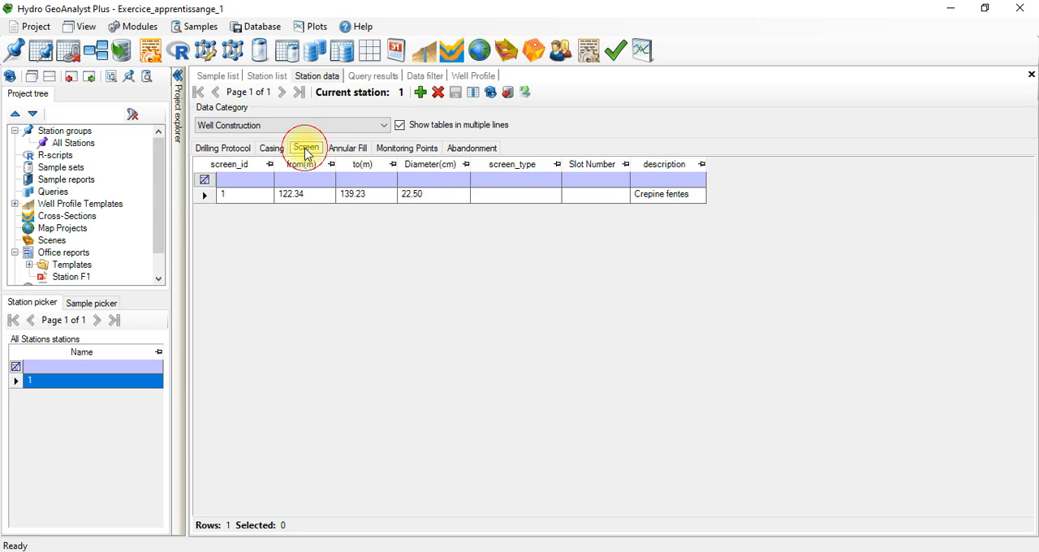
click(341, 149)
click(406, 148)
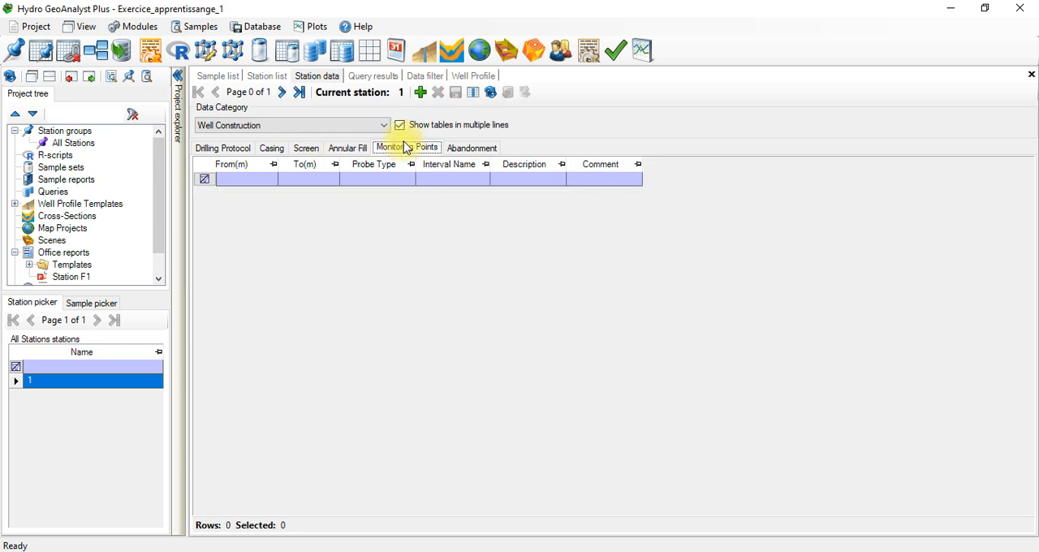
click(470, 148)
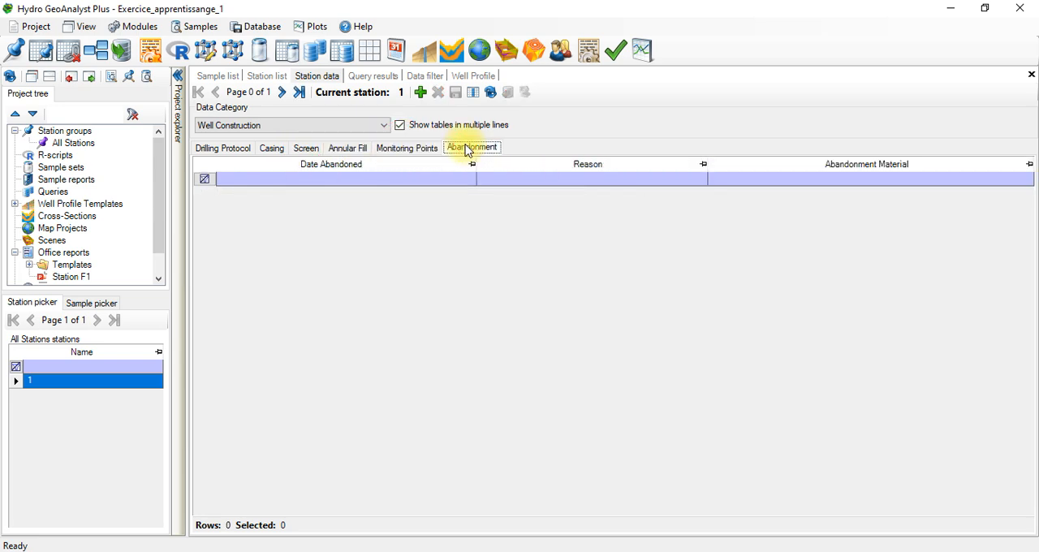
click(431, 77)
click(471, 76)
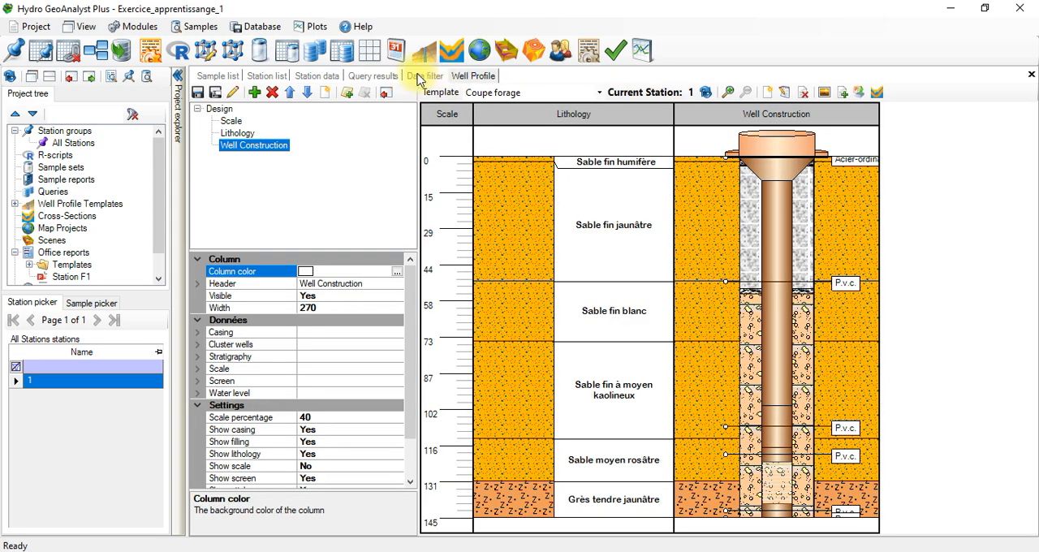
click(420, 77)
click(461, 75)
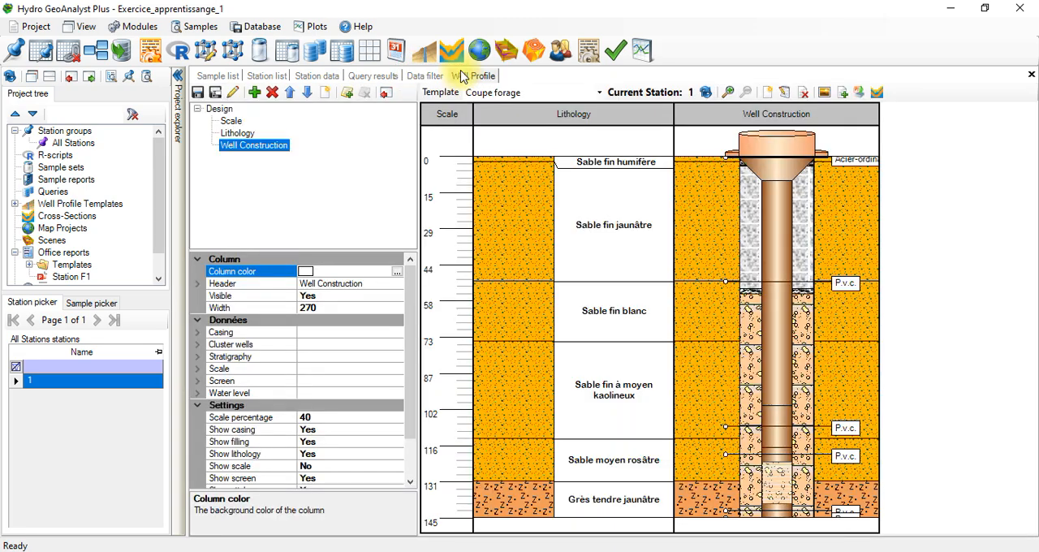
Step: Set Show depth and Show labels to Yes in the water level settings of the Well Construction column
scroll(399, 390, down, 2)
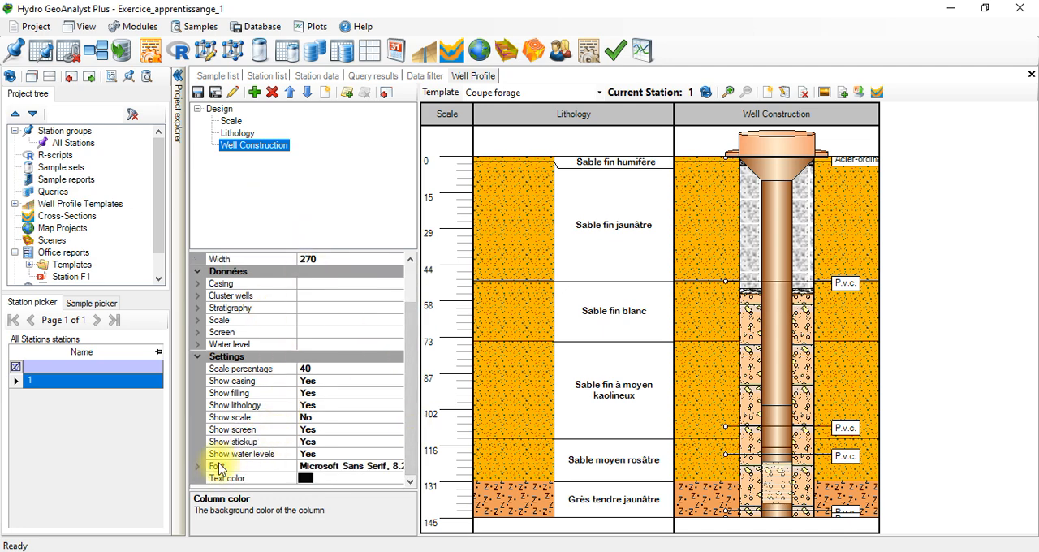
double_click(199, 344)
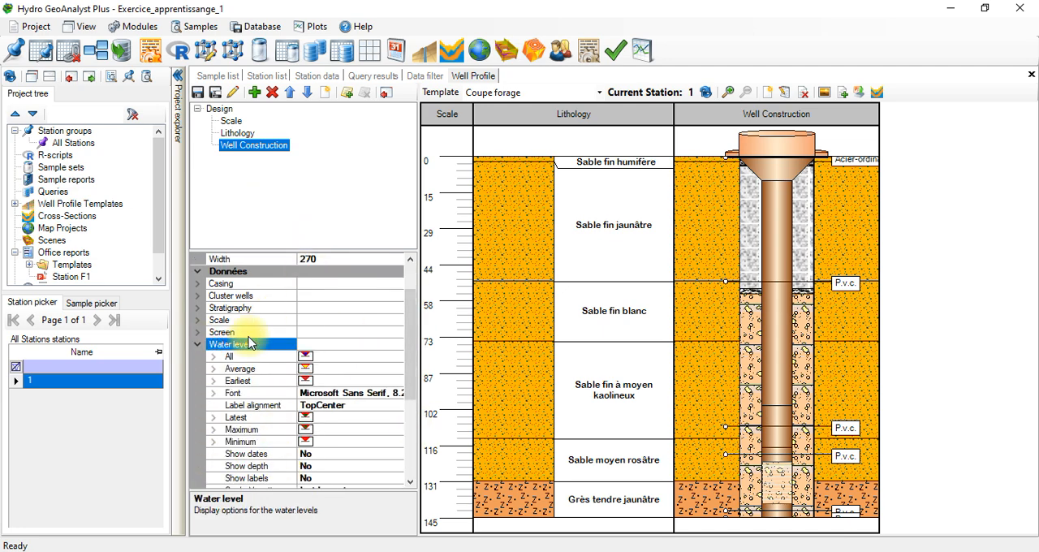
click(408, 483)
click(408, 484)
click(292, 404)
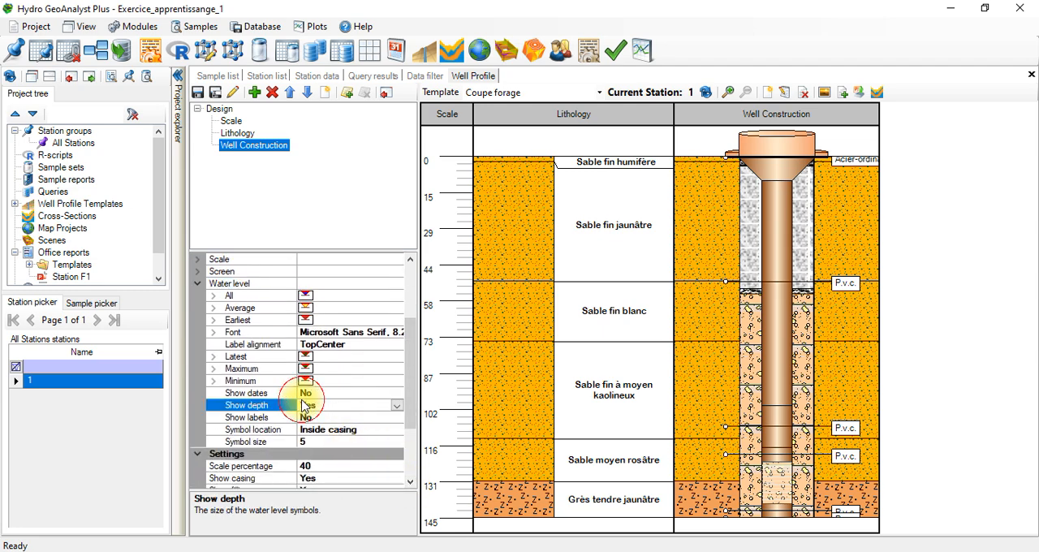
double_click(329, 404)
click(321, 394)
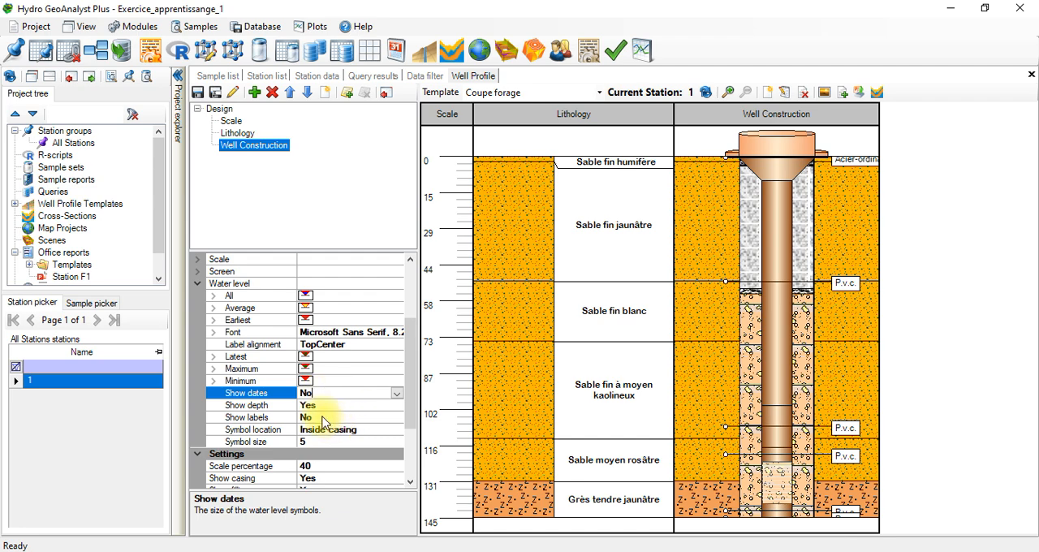
click(323, 419)
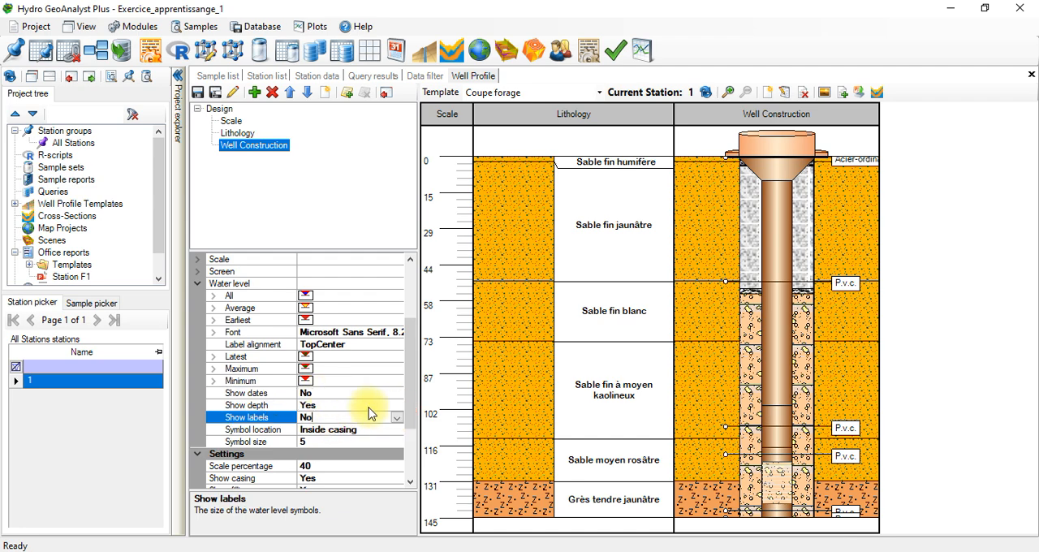
click(397, 418)
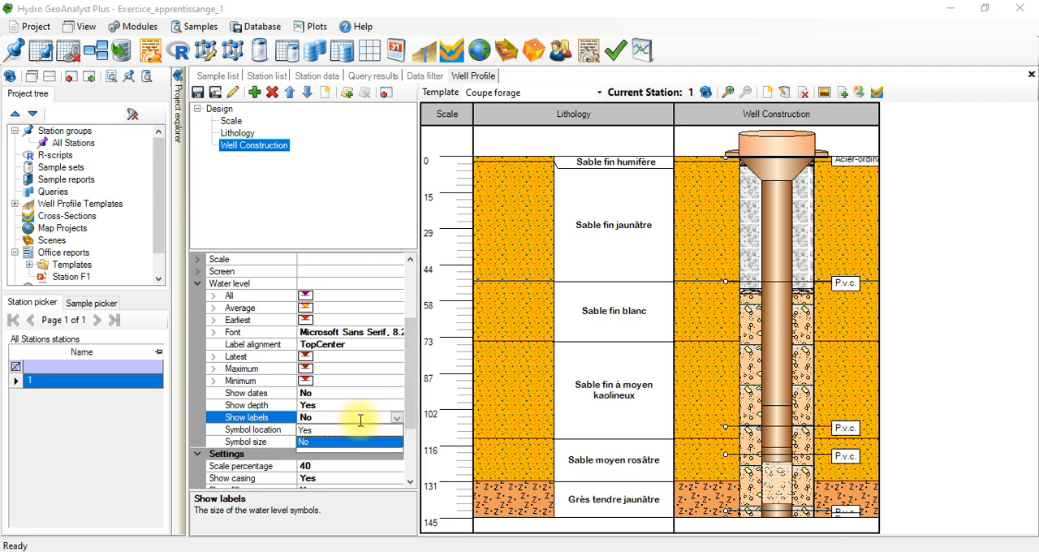
click(324, 429)
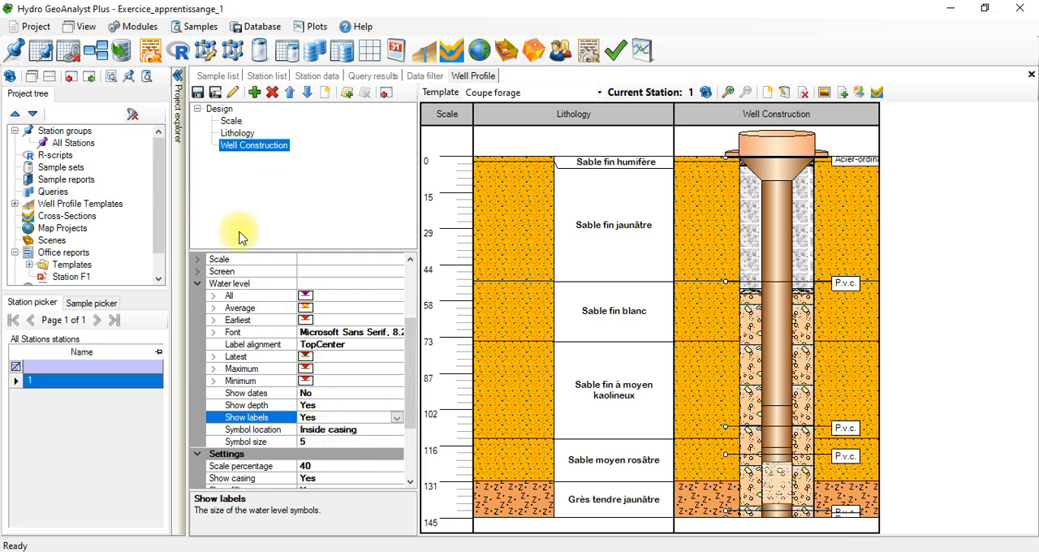
Step: Start a General data import with the Excel file "Monitoring well 01" as source and proceed to the mapping
click(40, 24)
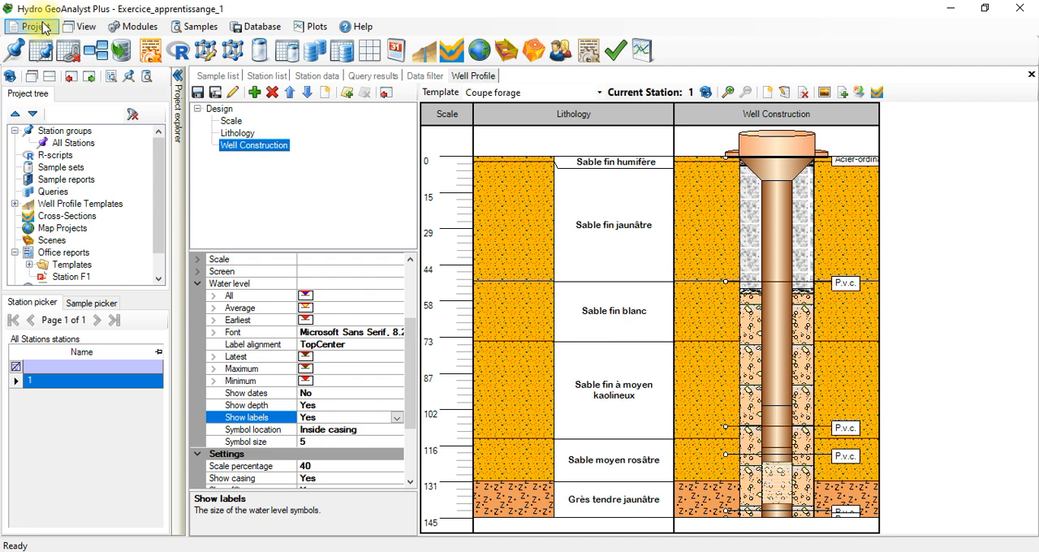
click(150, 49)
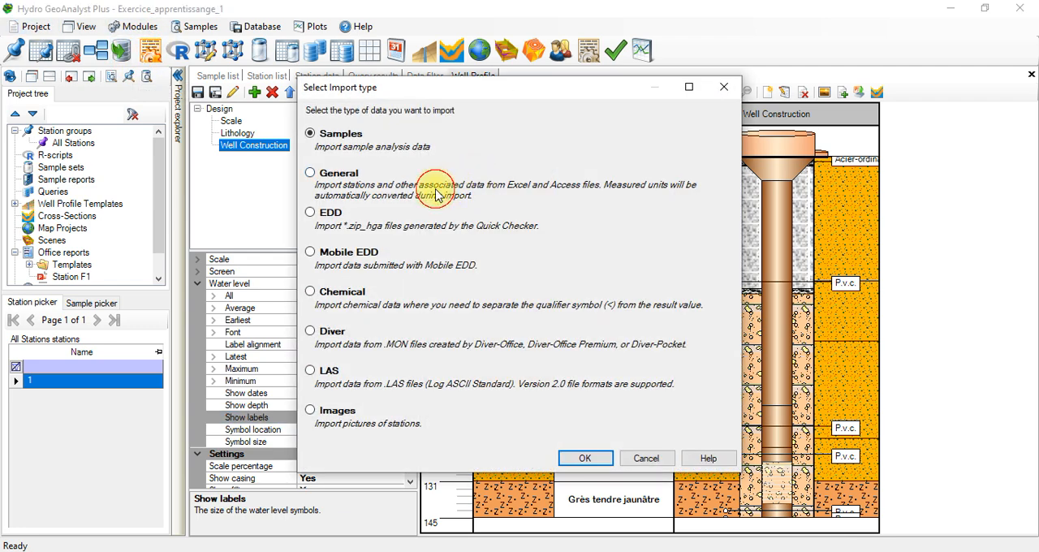
click(334, 173)
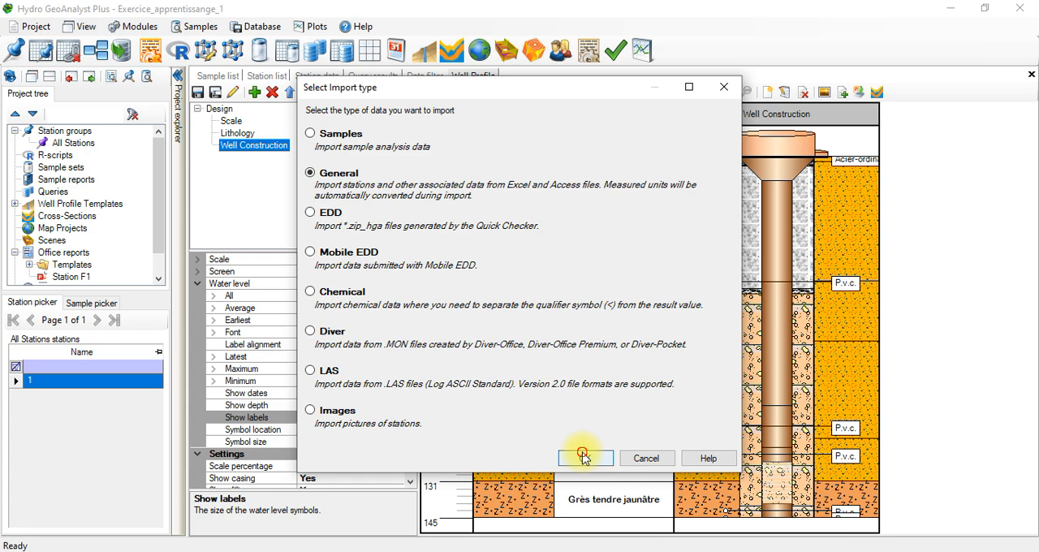
click(583, 456)
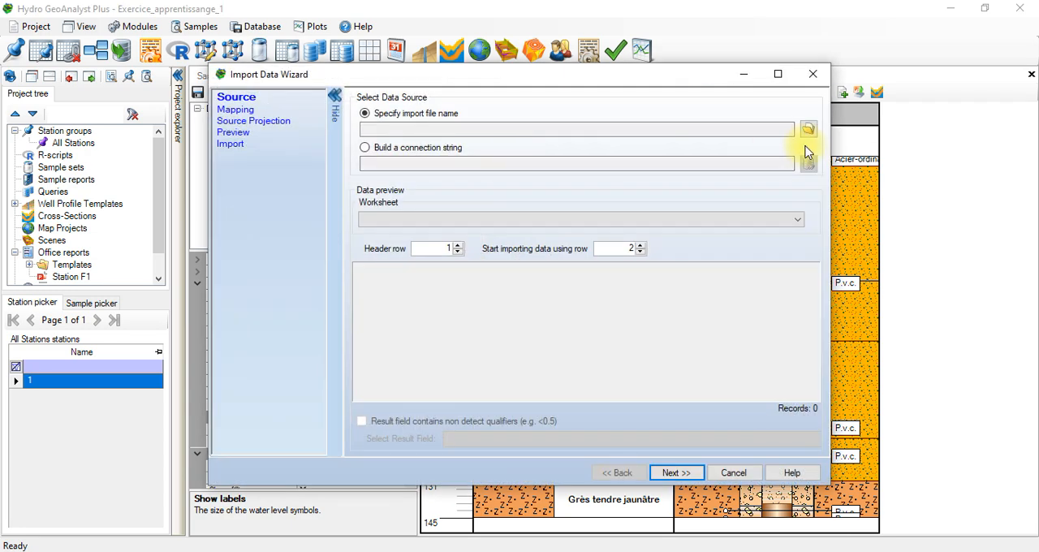
click(808, 136)
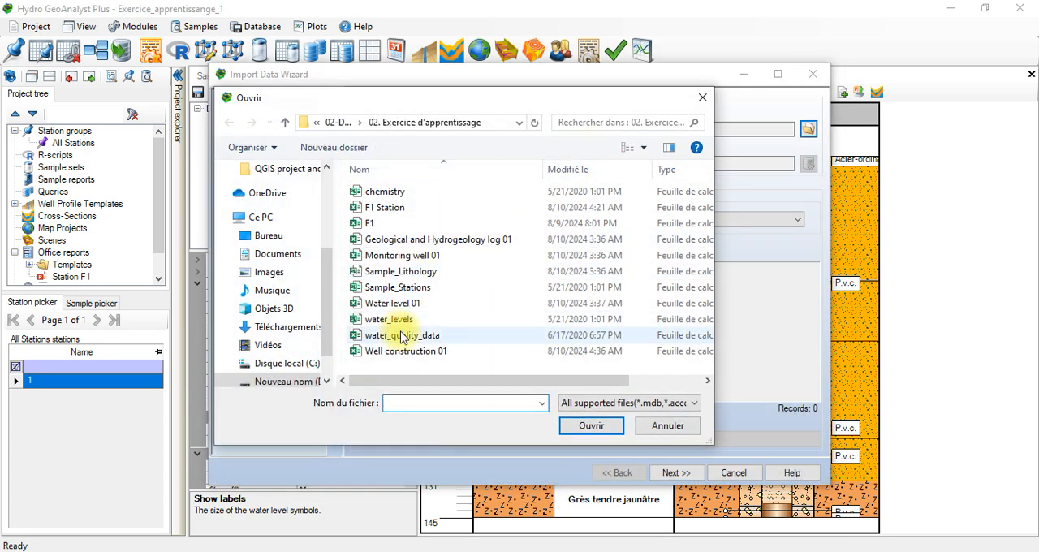
click(452, 257)
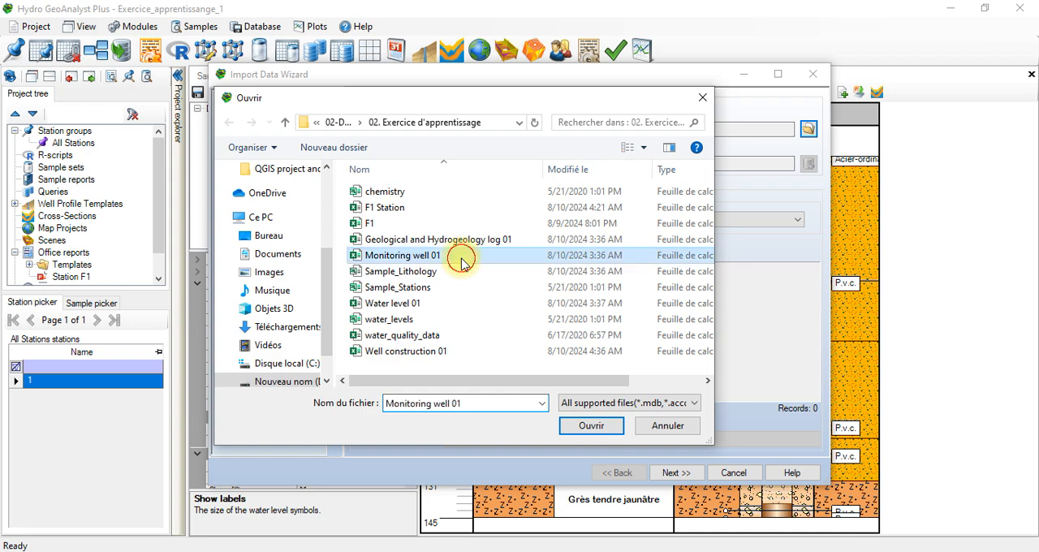
click(591, 427)
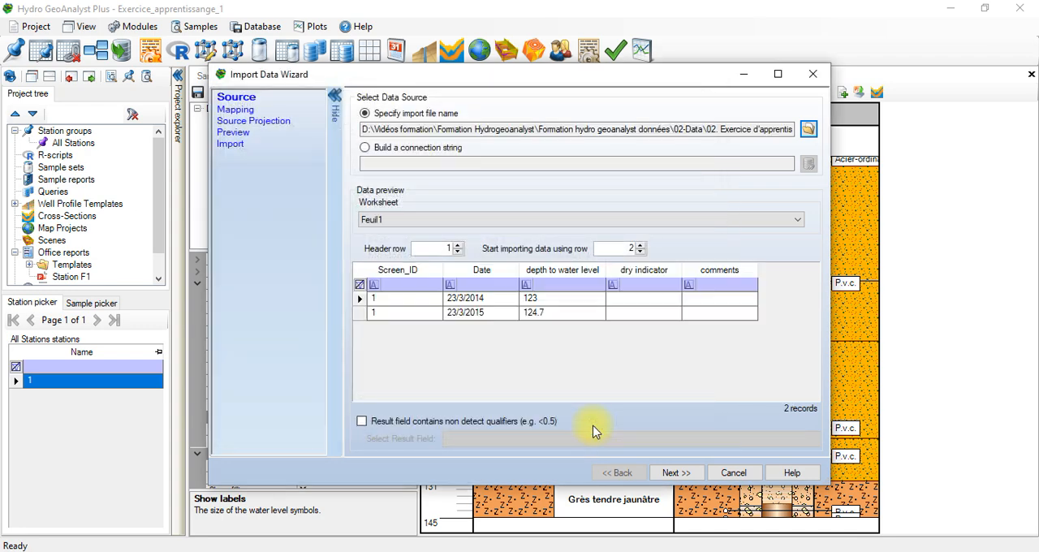
click(700, 477)
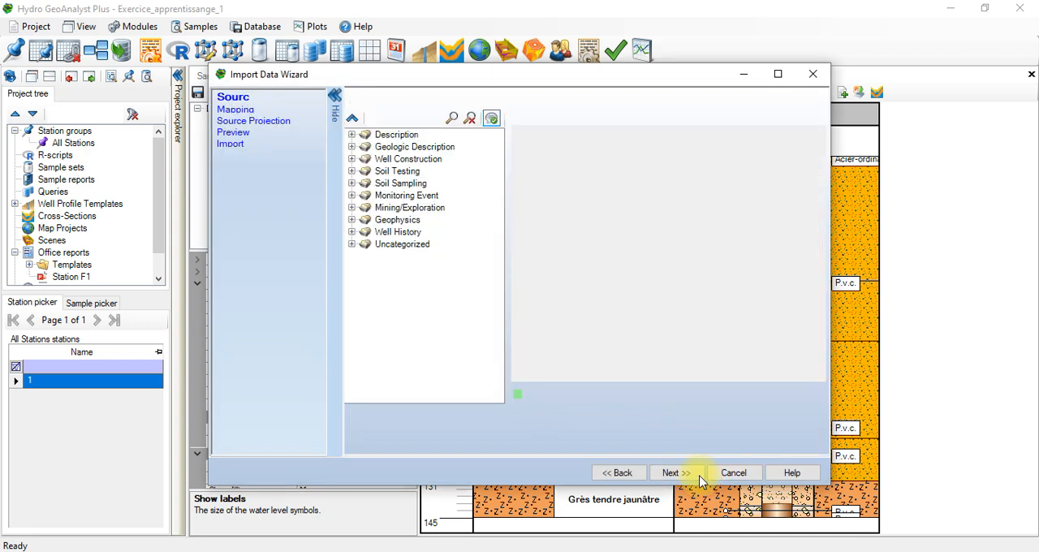
Step: Try mapping the source to the Water Level table of the Monitoring Event group and look at the source options for the screen's from field
click(352, 195)
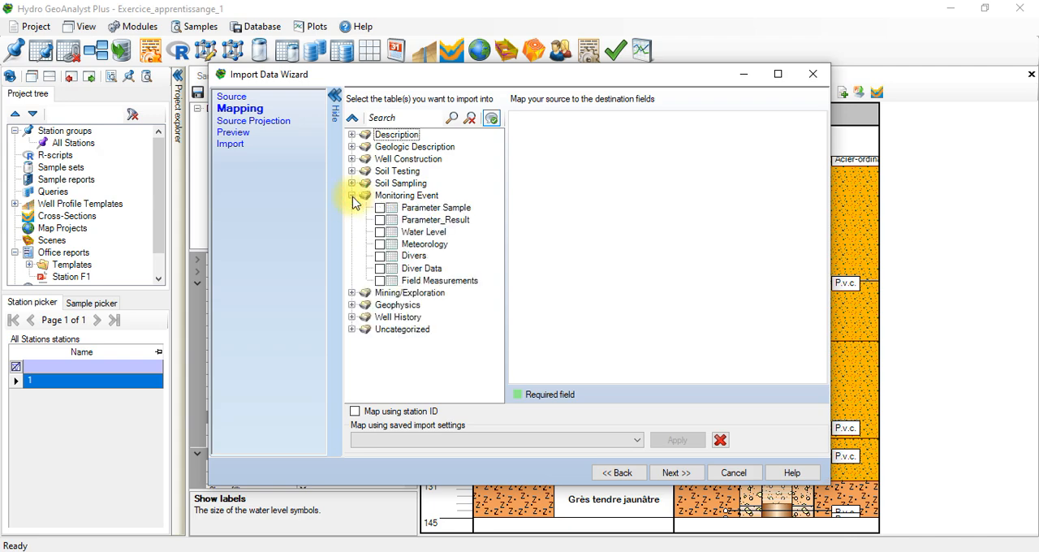
click(380, 232)
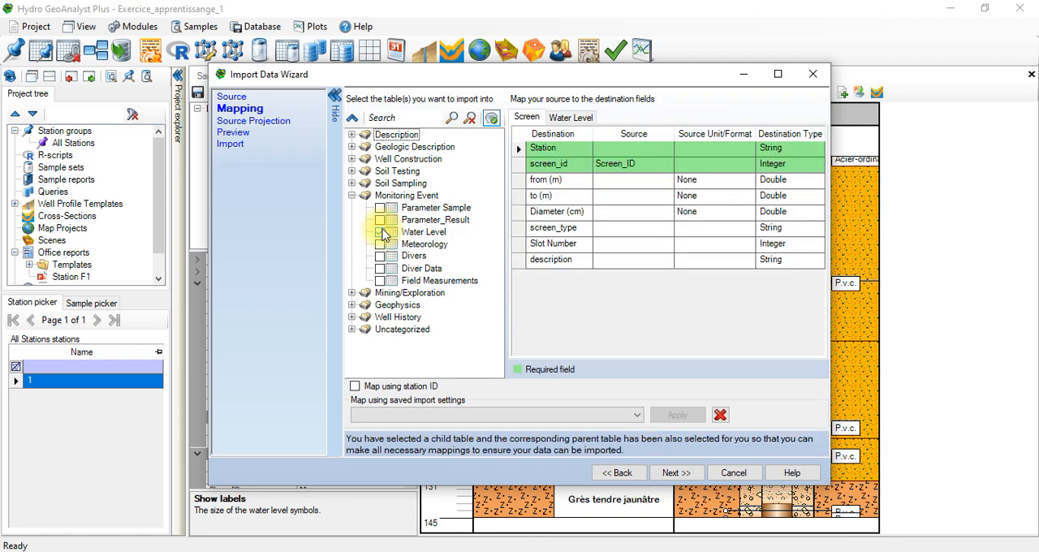
click(662, 182)
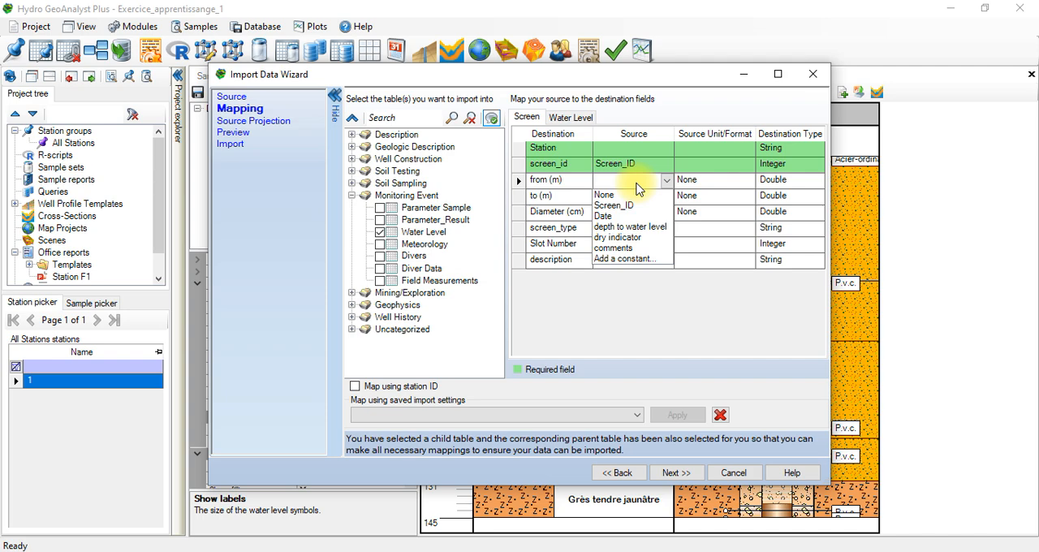
click(604, 302)
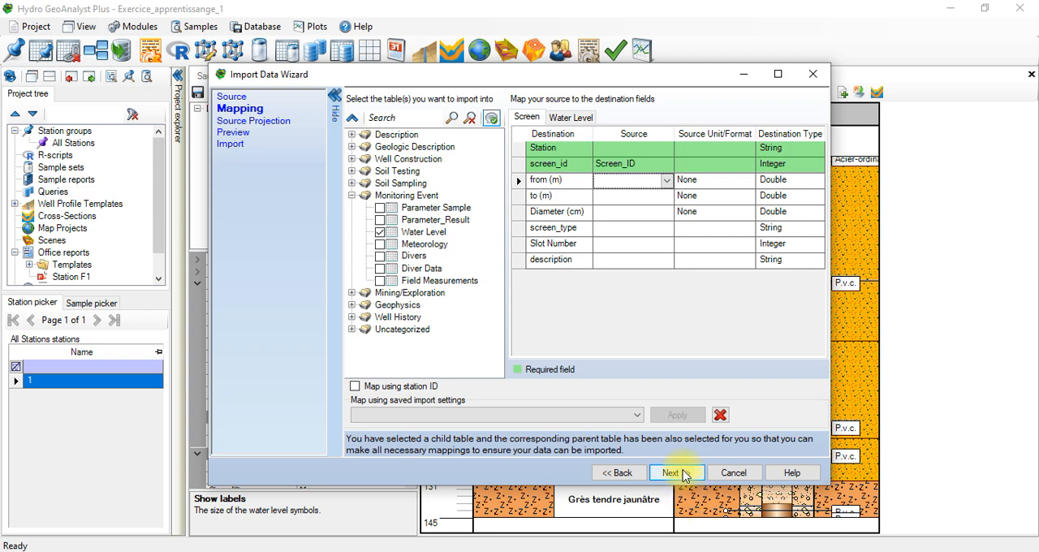
Step: Replace the import source with the Excel file "Water level 01" and return to the mapping
click(620, 473)
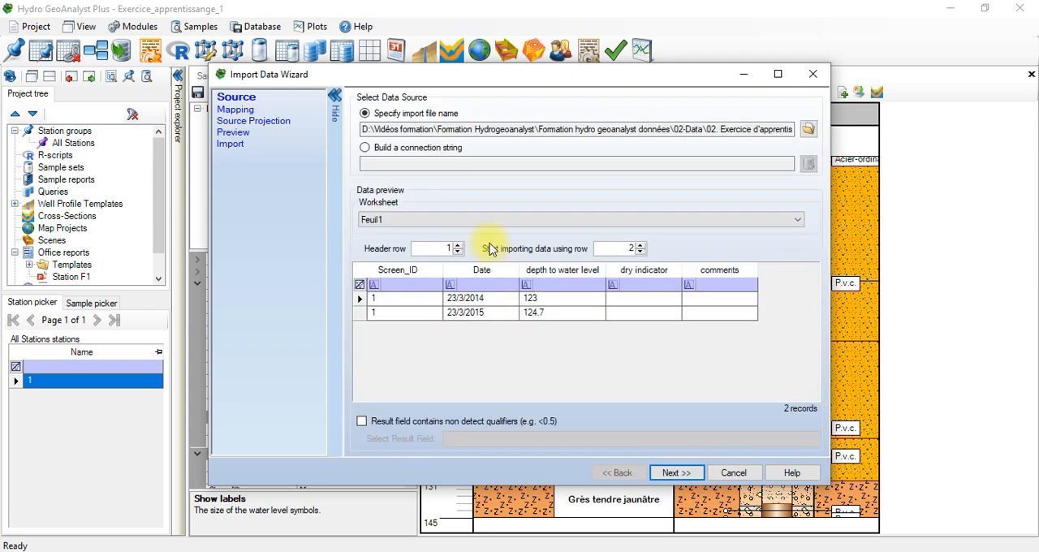
click(808, 129)
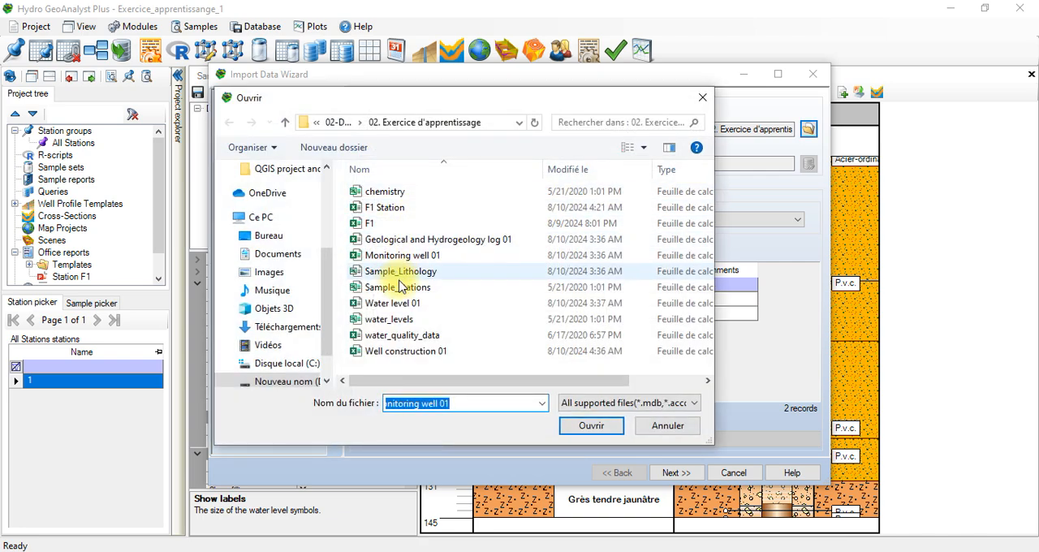
click(393, 304)
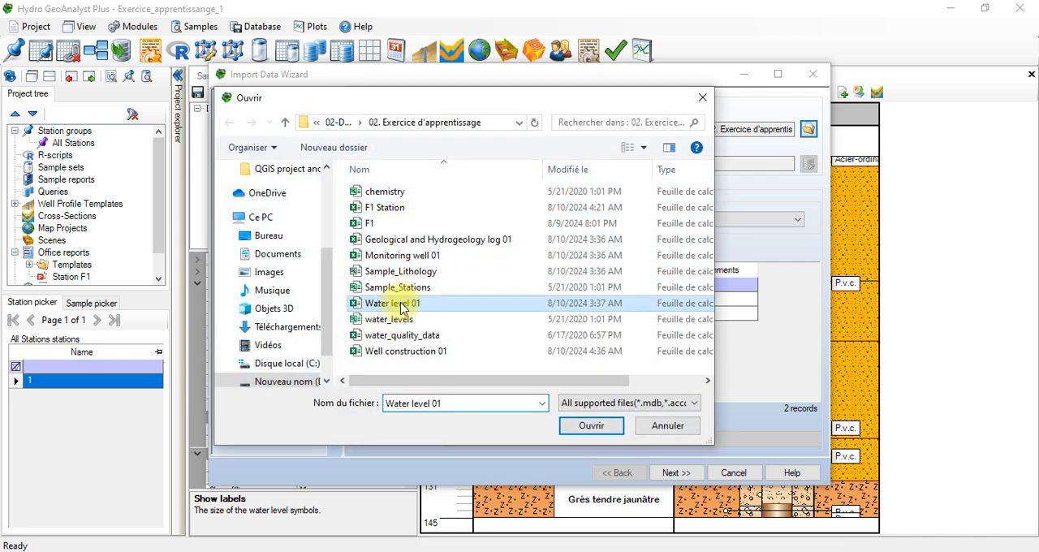
click(590, 426)
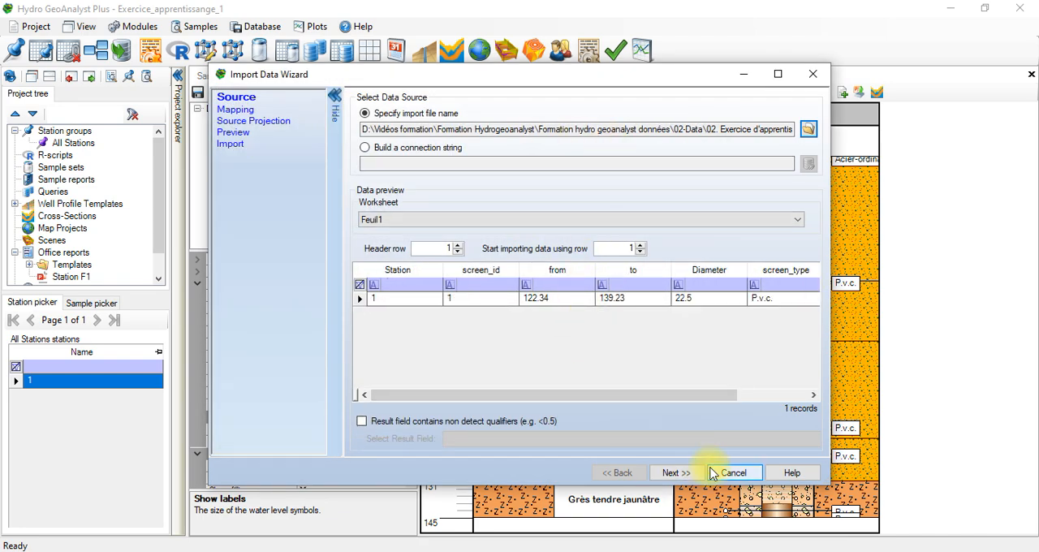
click(677, 473)
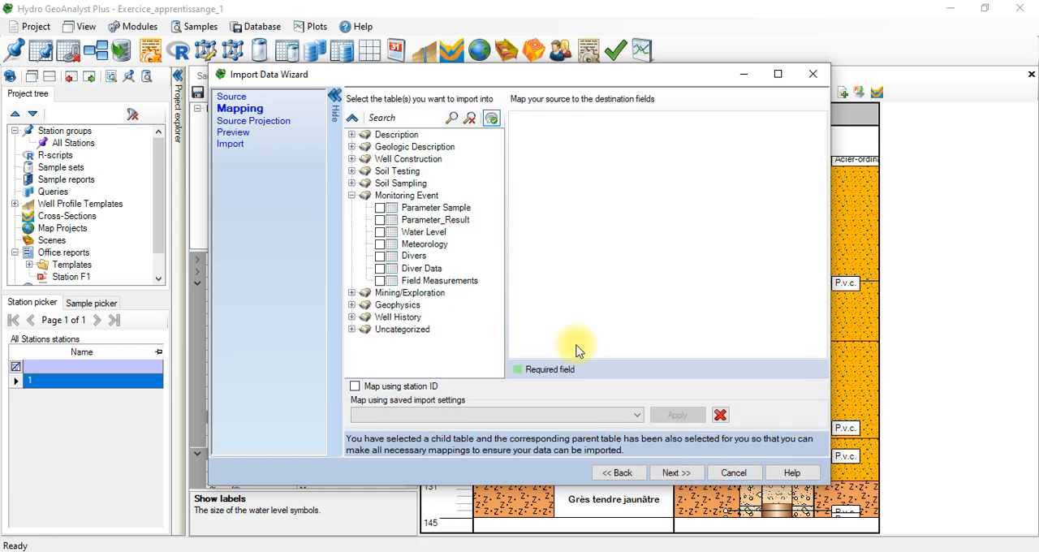
Step: Select the Water Level table and set the Screen source units to m for from and to, and cm for Diameter
click(380, 233)
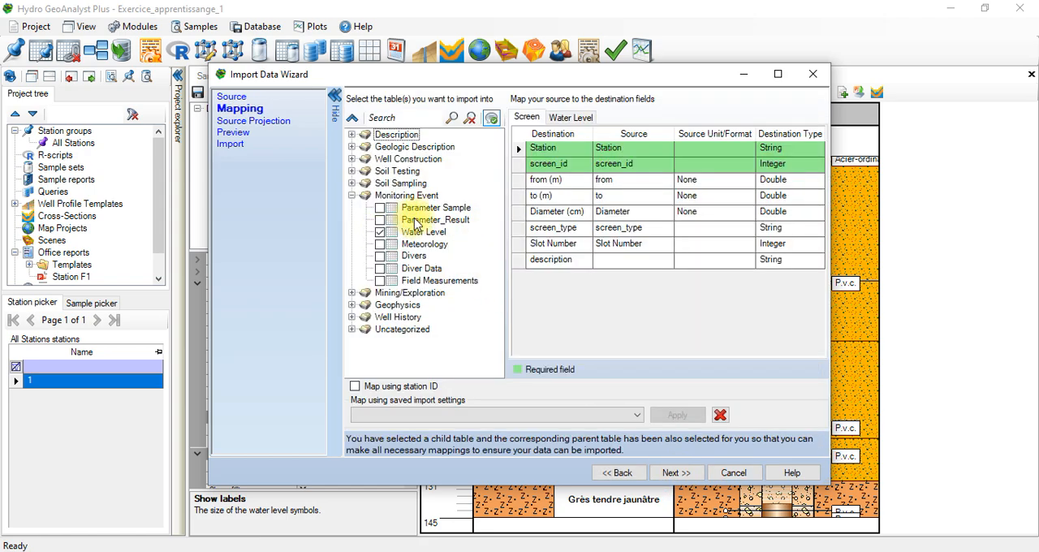
click(696, 180)
click(697, 194)
click(696, 197)
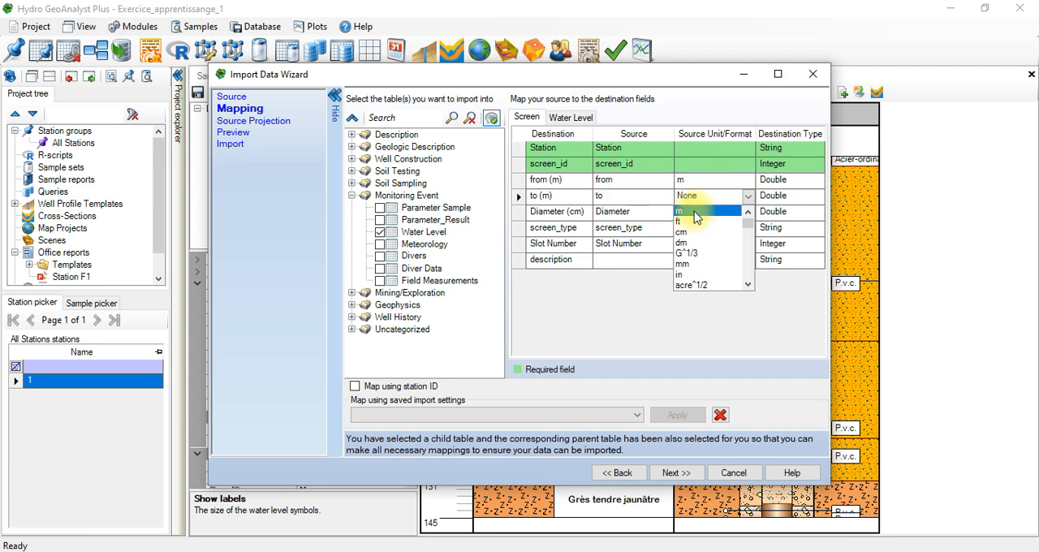
click(688, 210)
click(703, 213)
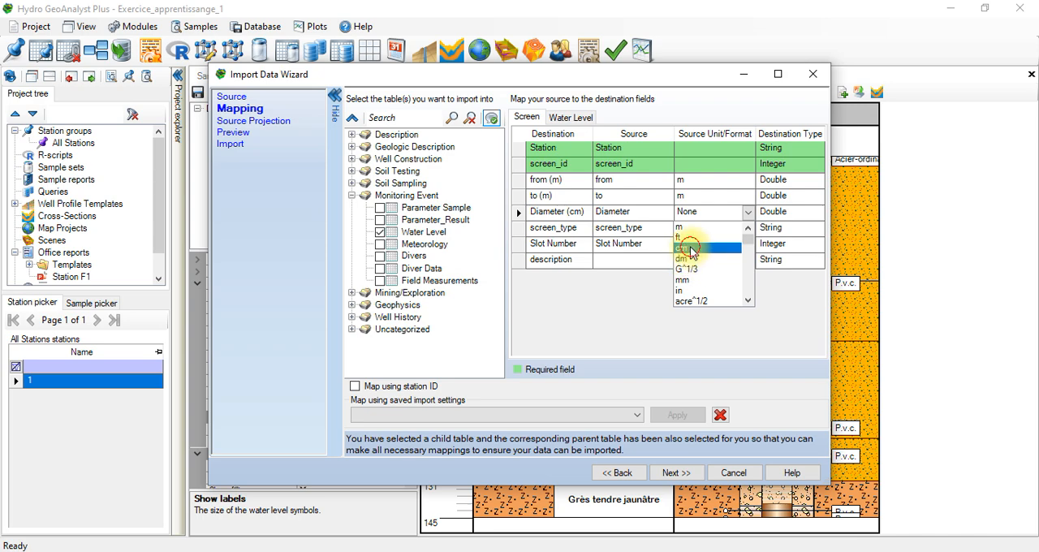
click(684, 248)
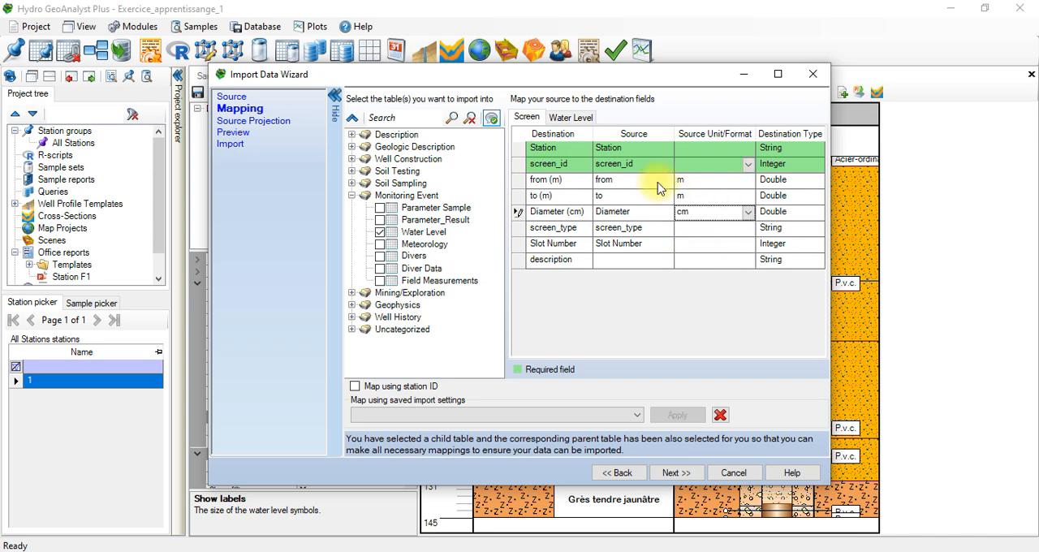
Step: Validate the mapping, examine the details of the reported error and return to the mapping without exporting them
click(686, 478)
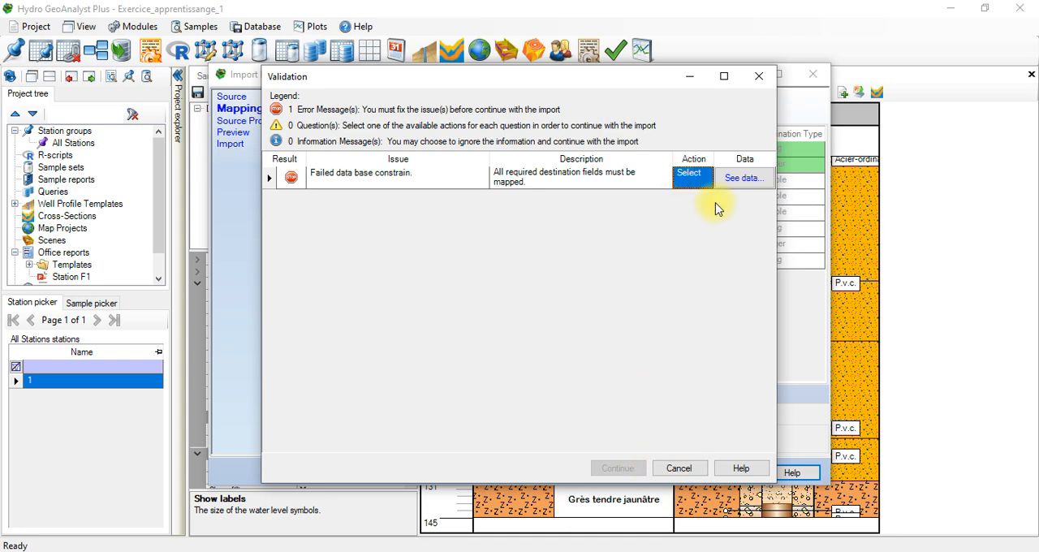
click(734, 178)
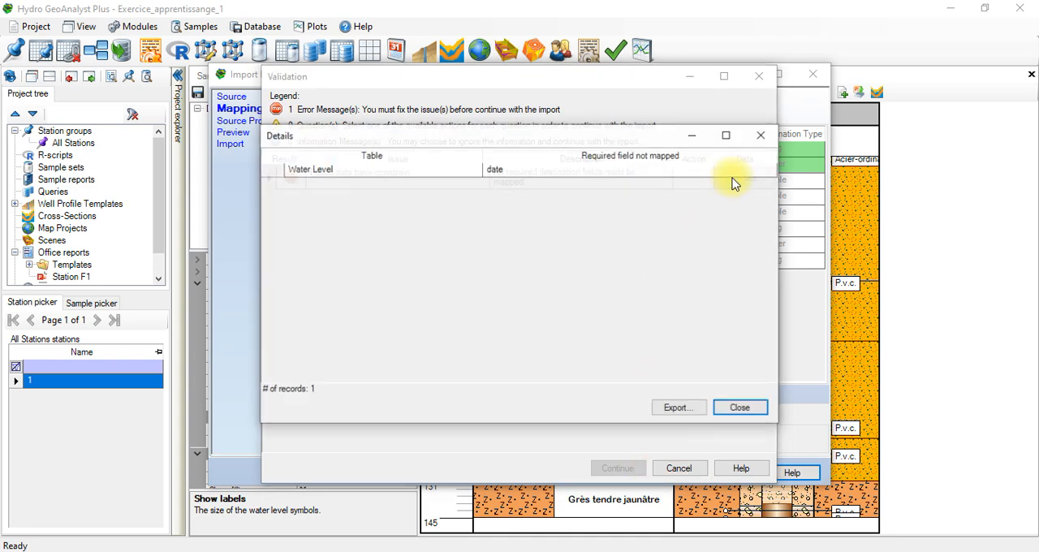
click(678, 408)
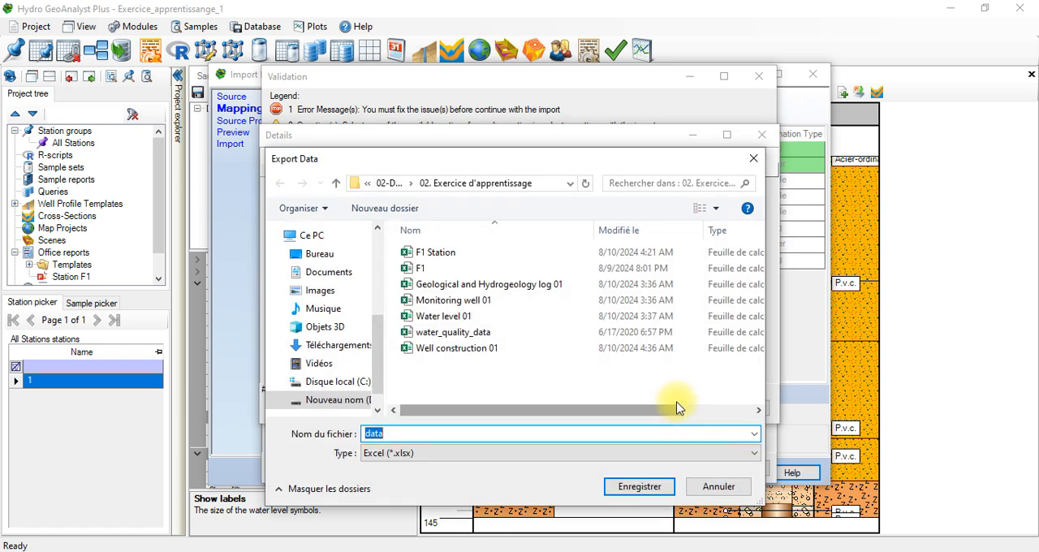
click(688, 489)
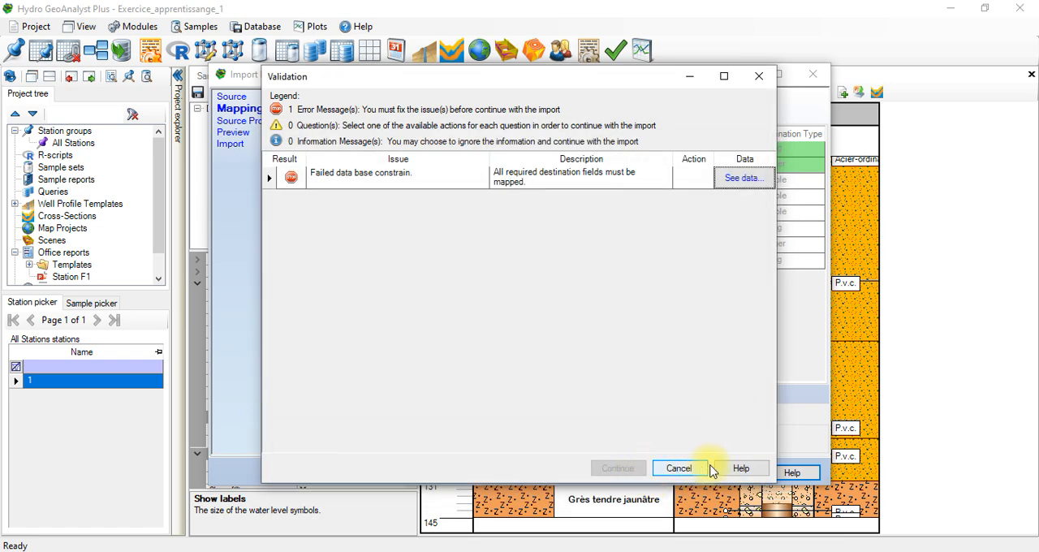
click(696, 469)
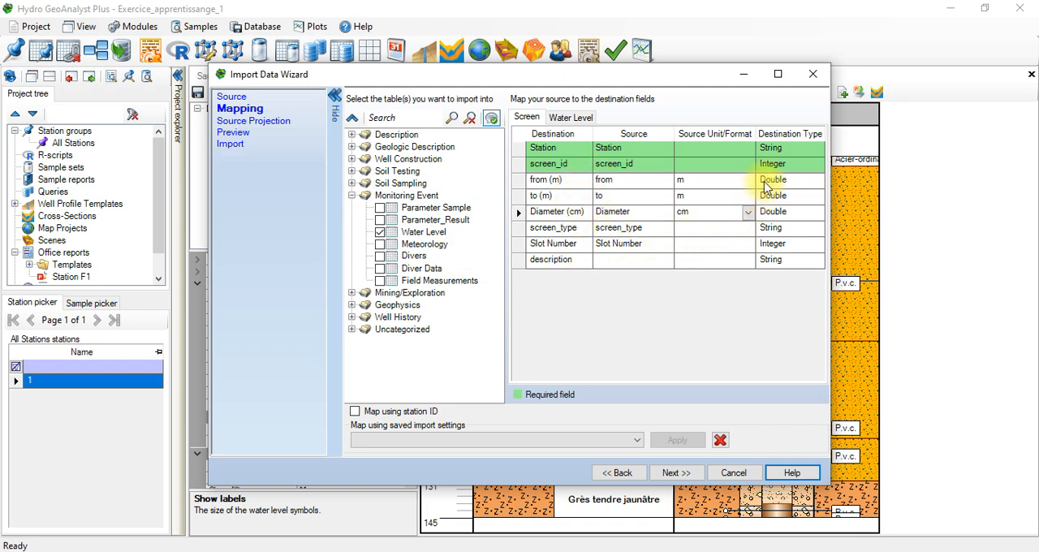
Step: Check the Station, screen_id and Slot Number mappings of the Screen table and validate the import again
click(703, 163)
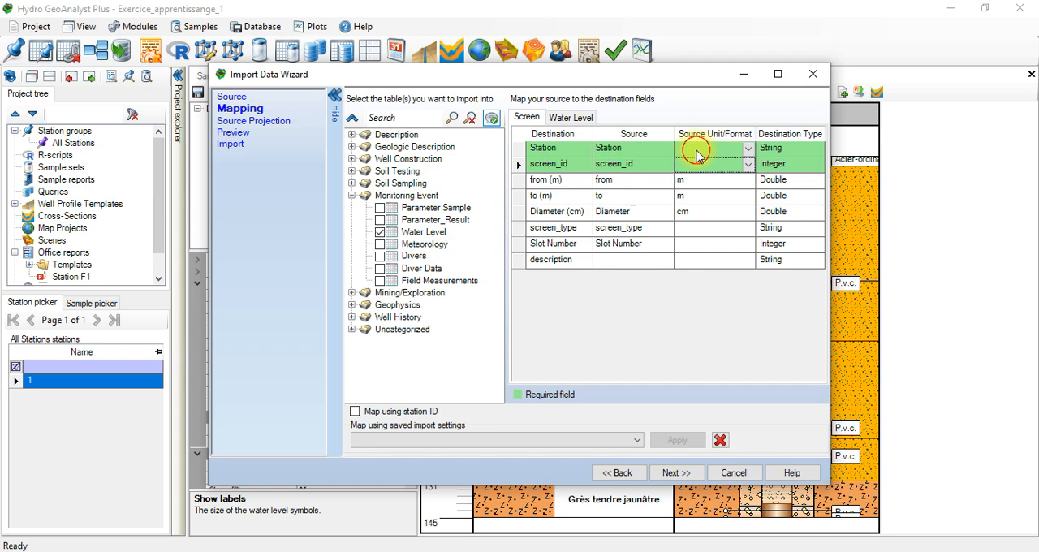
click(701, 138)
click(700, 145)
click(642, 244)
click(641, 244)
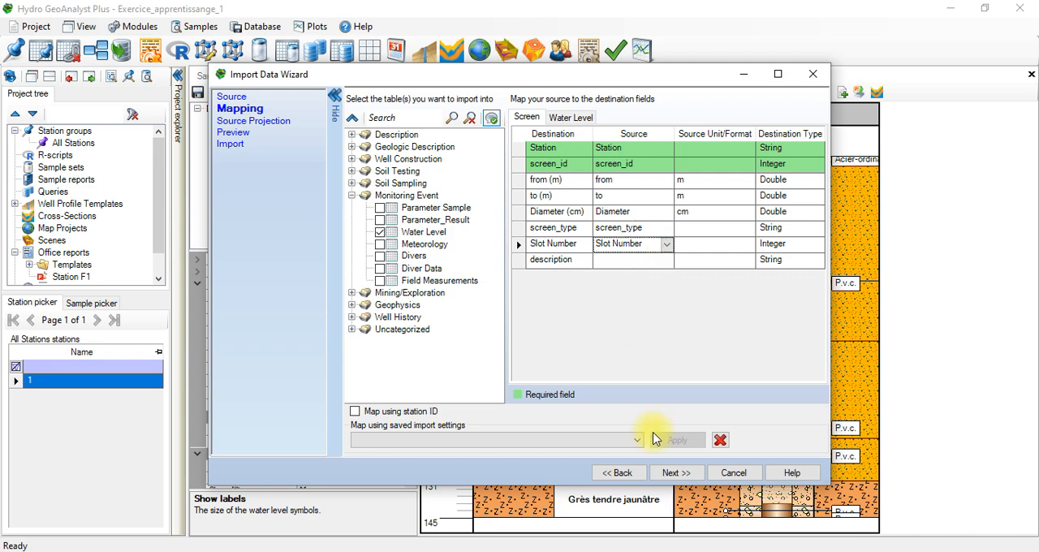
click(667, 472)
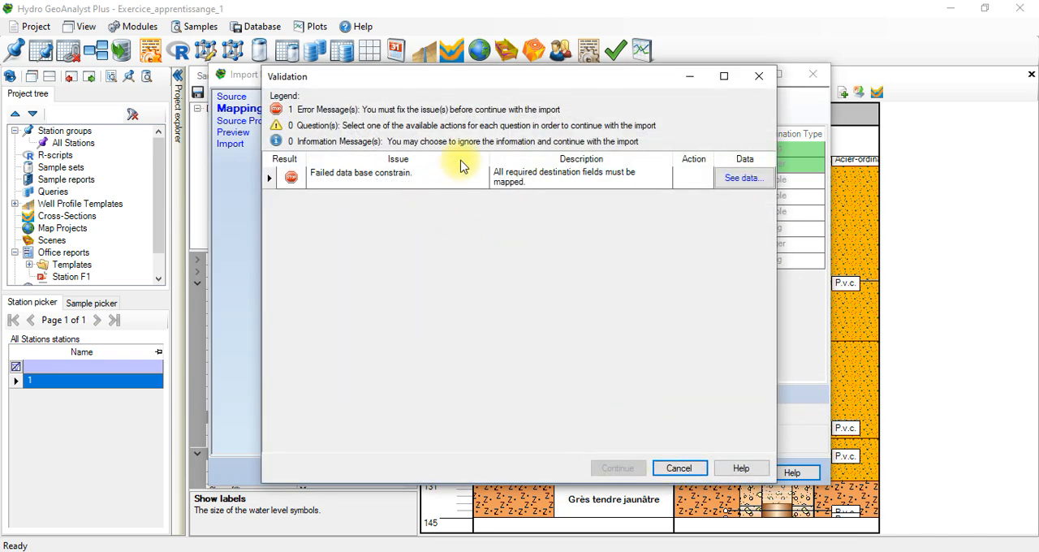
Step: Export the validation error details to an Excel workbook named data and open it in Excel
click(710, 187)
click(698, 180)
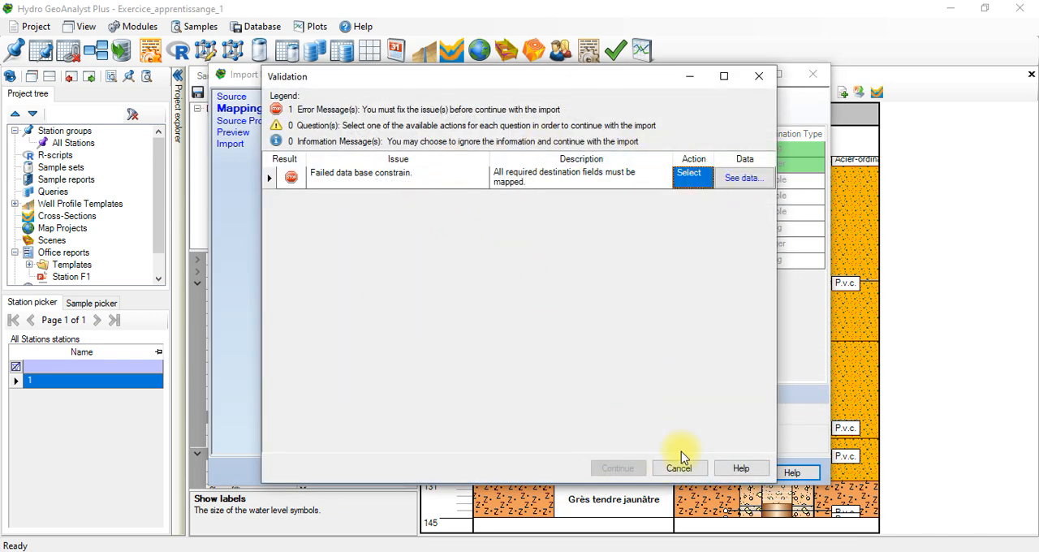
click(740, 178)
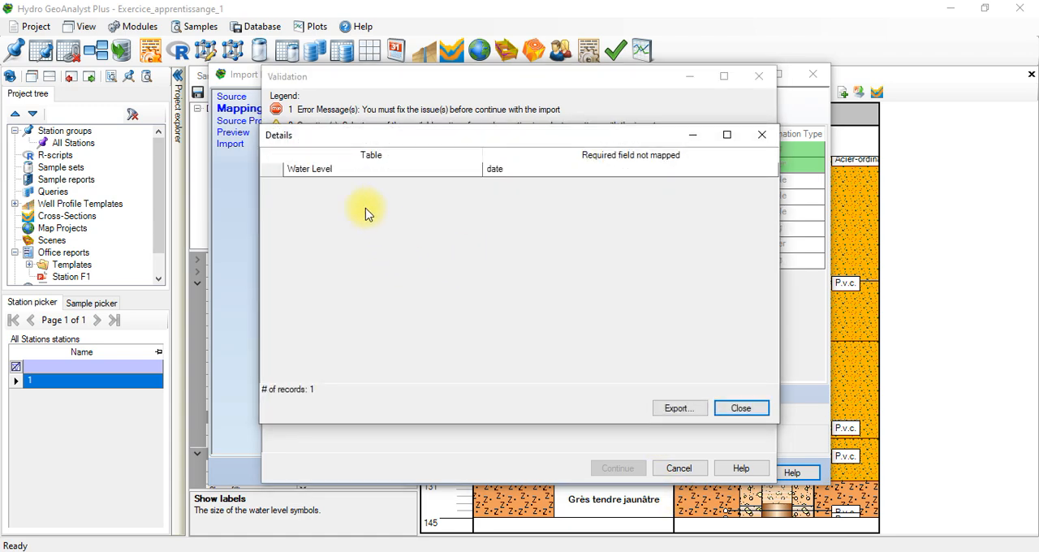
click(525, 167)
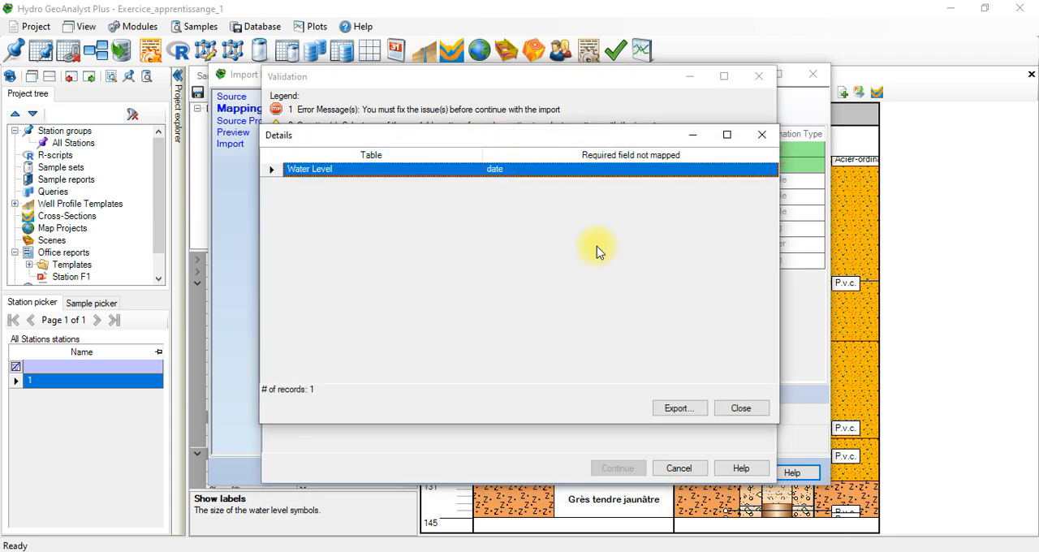
click(673, 408)
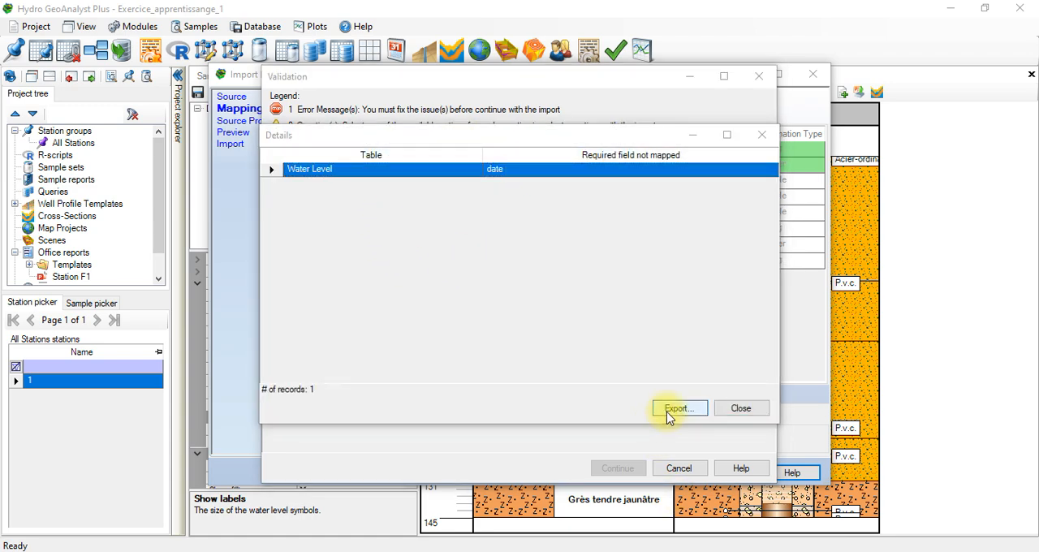
click(646, 485)
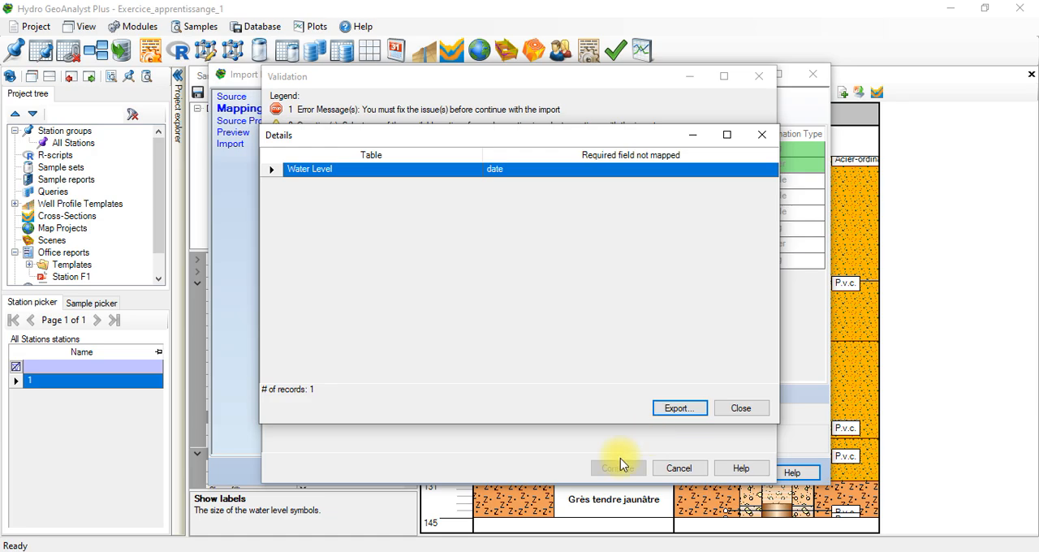
click(572, 349)
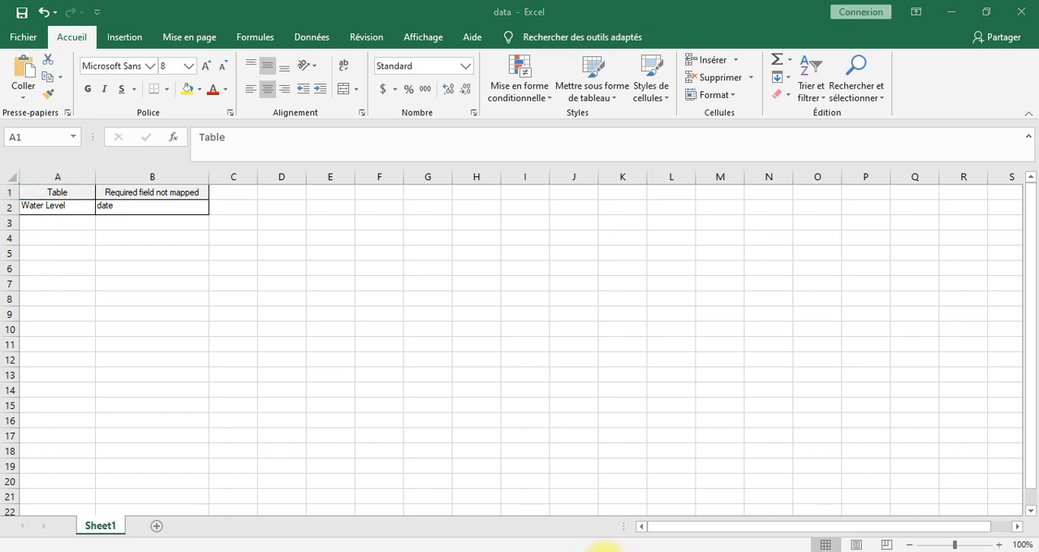
Step: Switch back to Hydro GeoAnalyst, close the validation report and compare the Water Level and Screen mappings
mouse_move(605, 548)
click(722, 497)
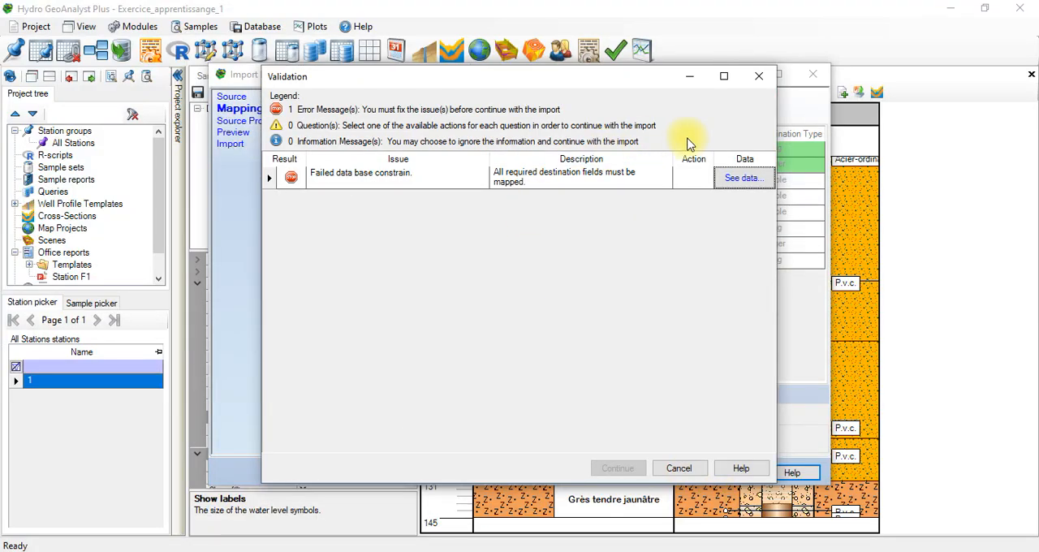
click(759, 76)
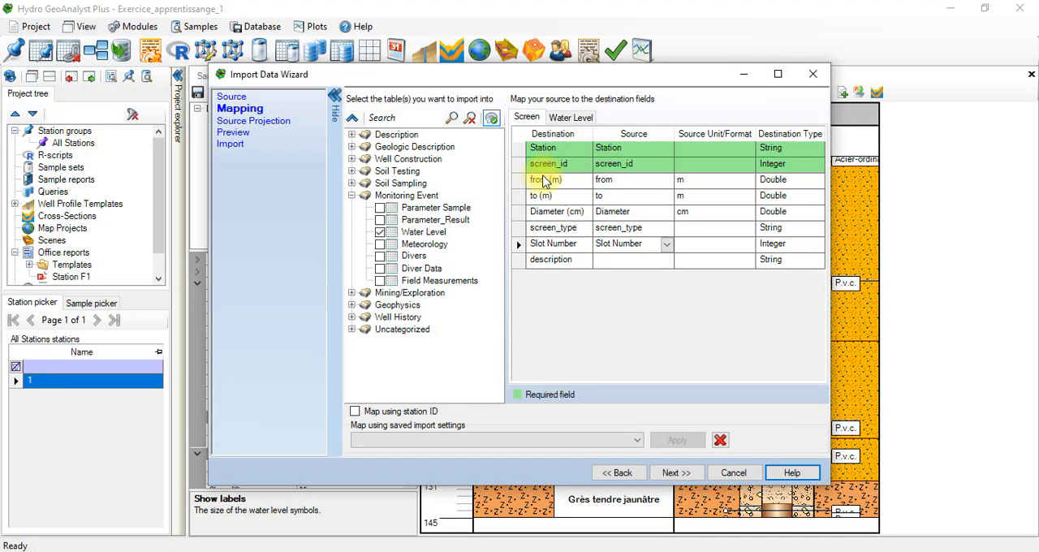
click(560, 117)
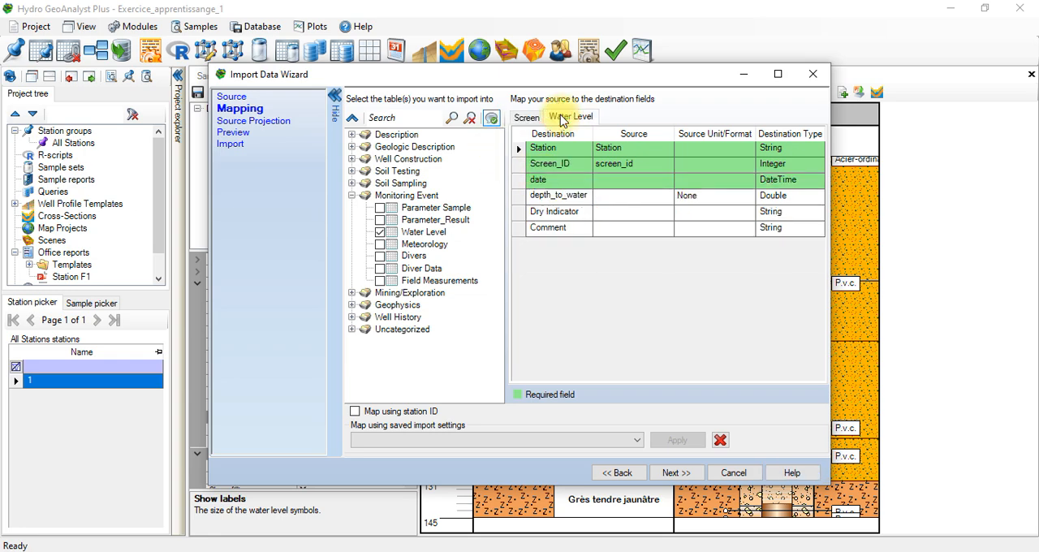
click(534, 118)
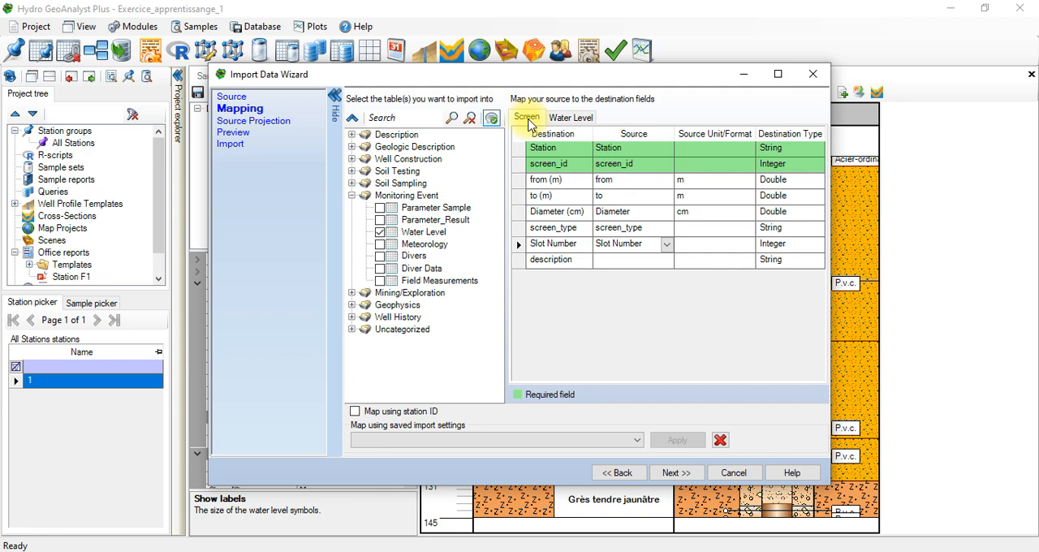
Step: Clear the Screen table under Well Construction and the Water Level table, and reselect Water Level to rebuild the mappings
click(351, 172)
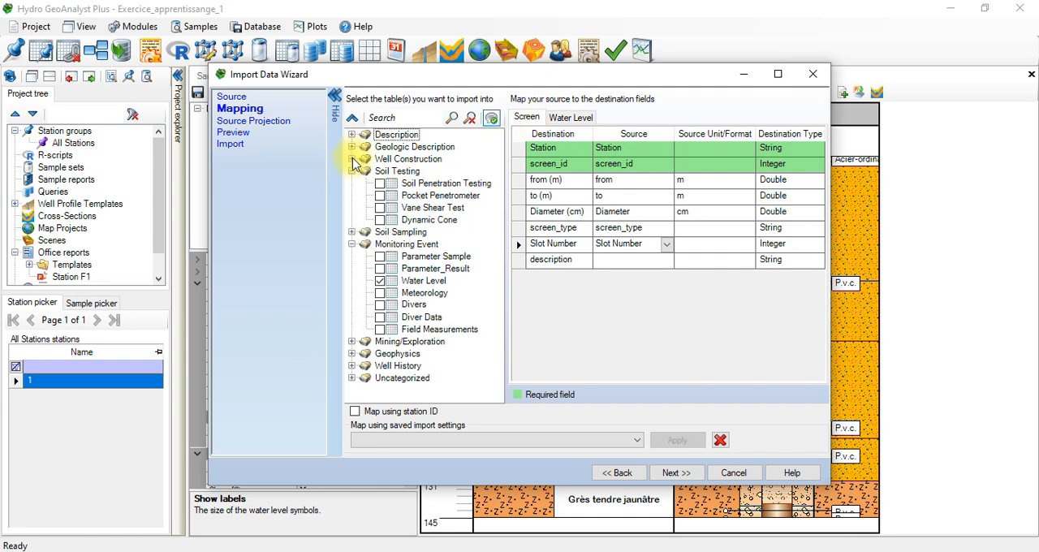
click(351, 159)
click(381, 196)
click(381, 196)
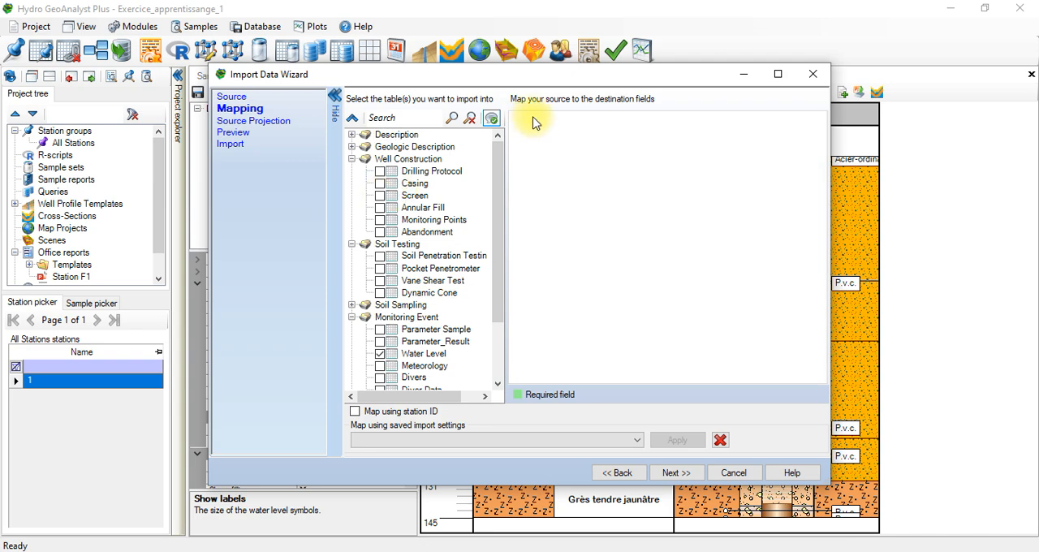
click(381, 355)
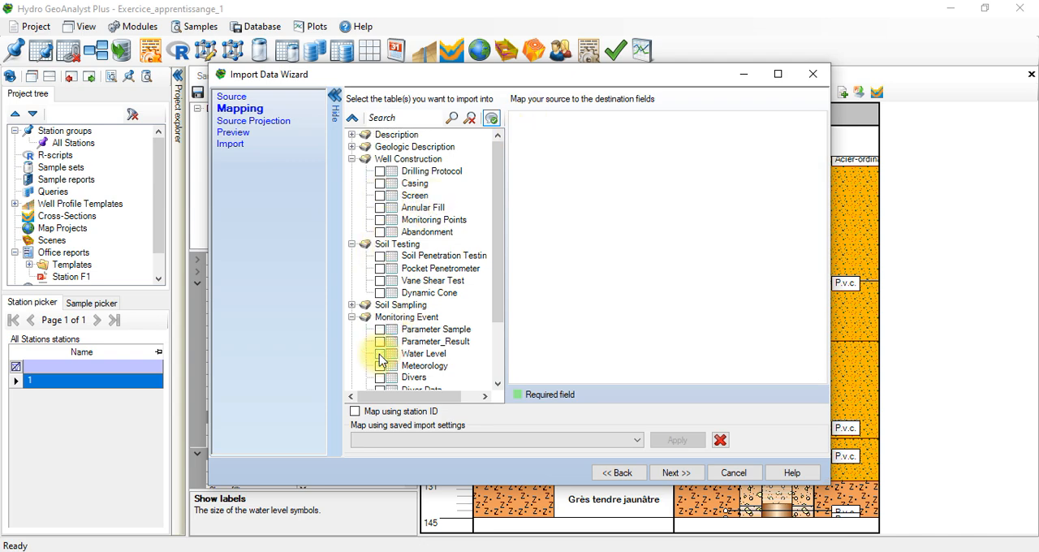
click(380, 355)
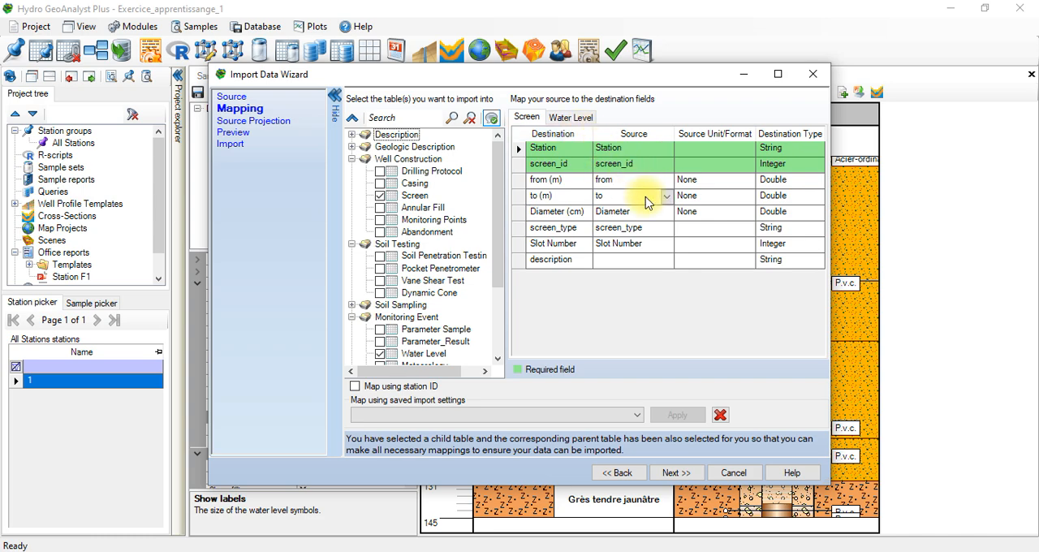
Step: Examine the source fields offered for depth_to_water in the Water Level mapping
click(578, 117)
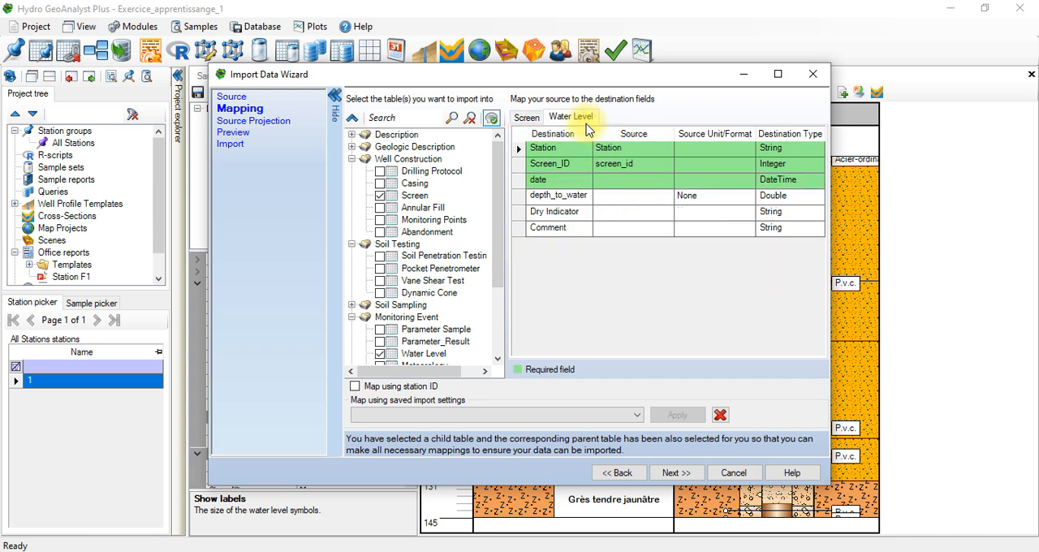
click(609, 195)
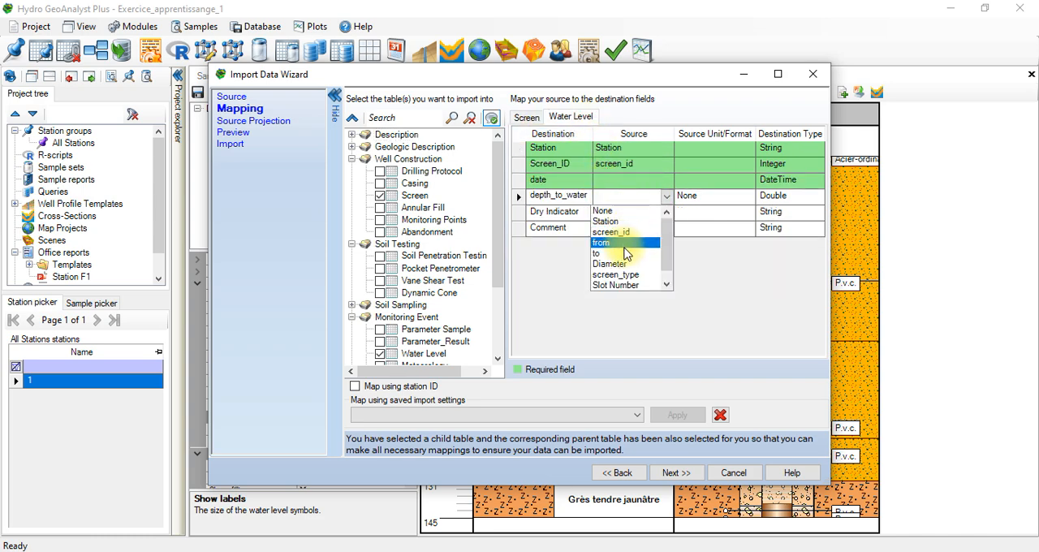
click(667, 283)
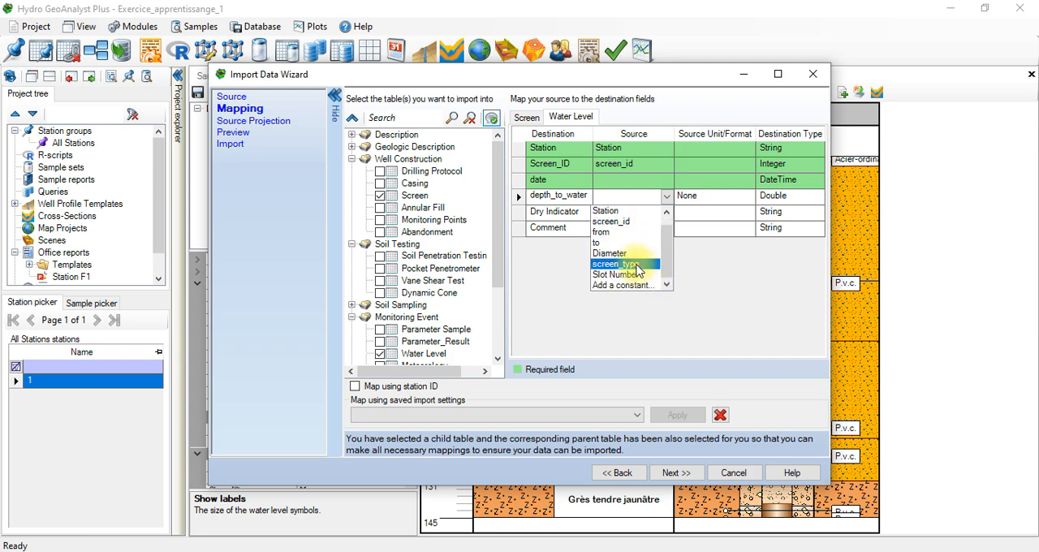
Step: Clear the Screen table selection, revisit the data source and select the Water Level table again
click(382, 197)
click(381, 197)
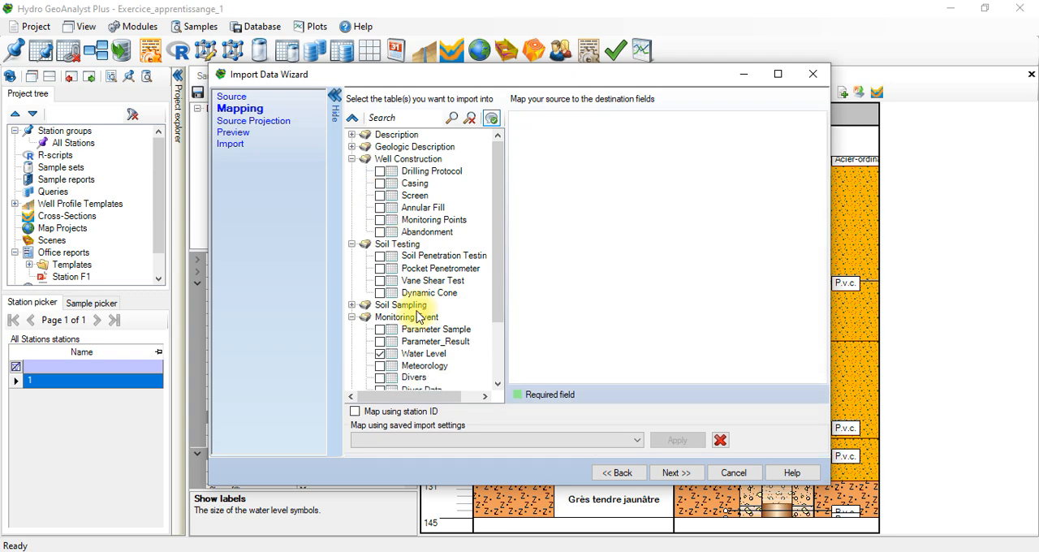
click(619, 472)
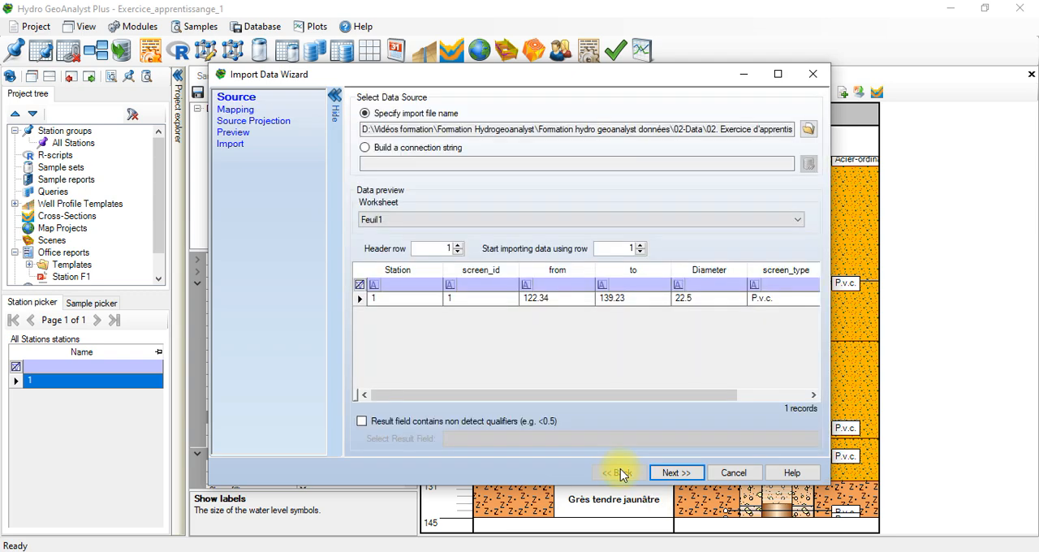
click(686, 473)
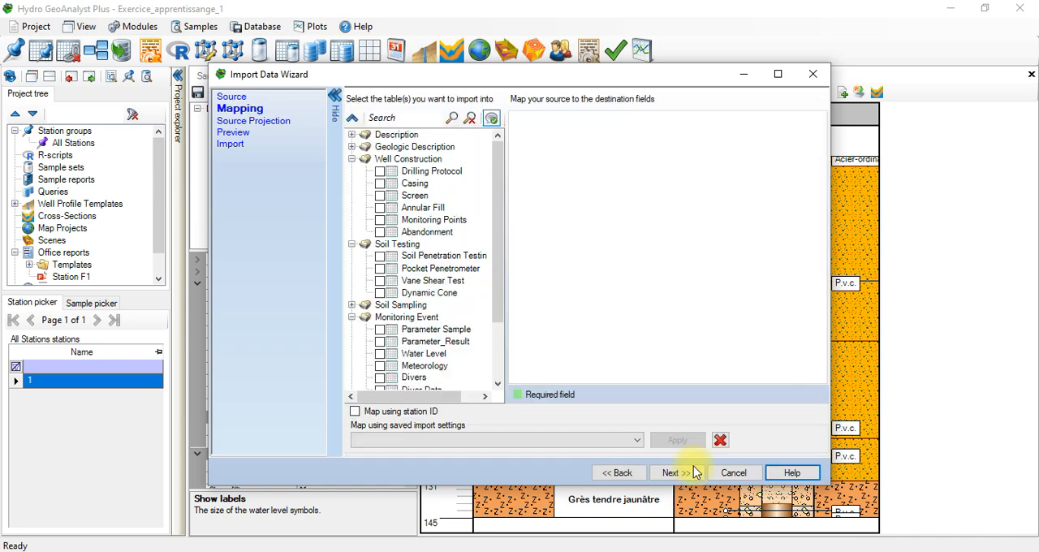
click(383, 367)
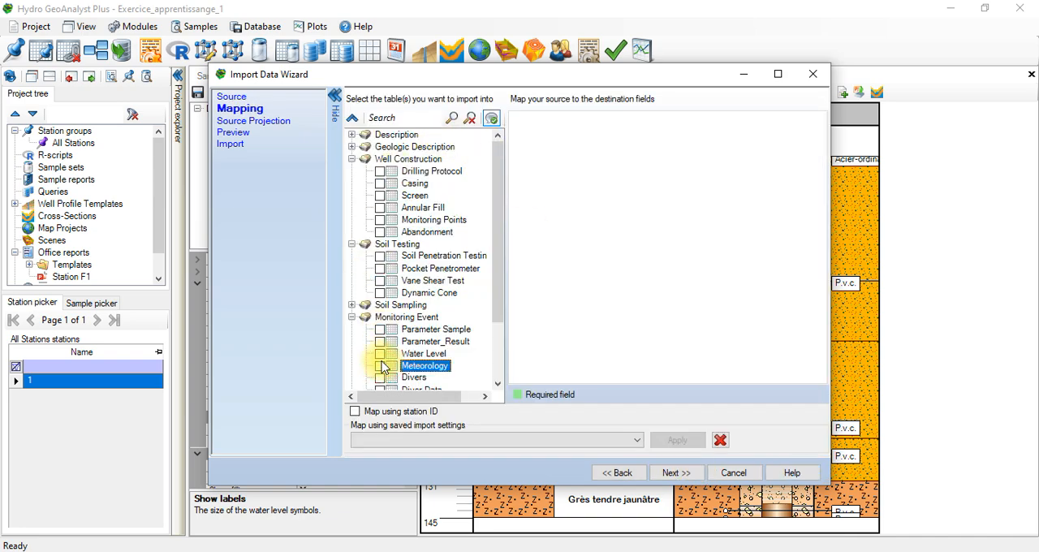
click(382, 354)
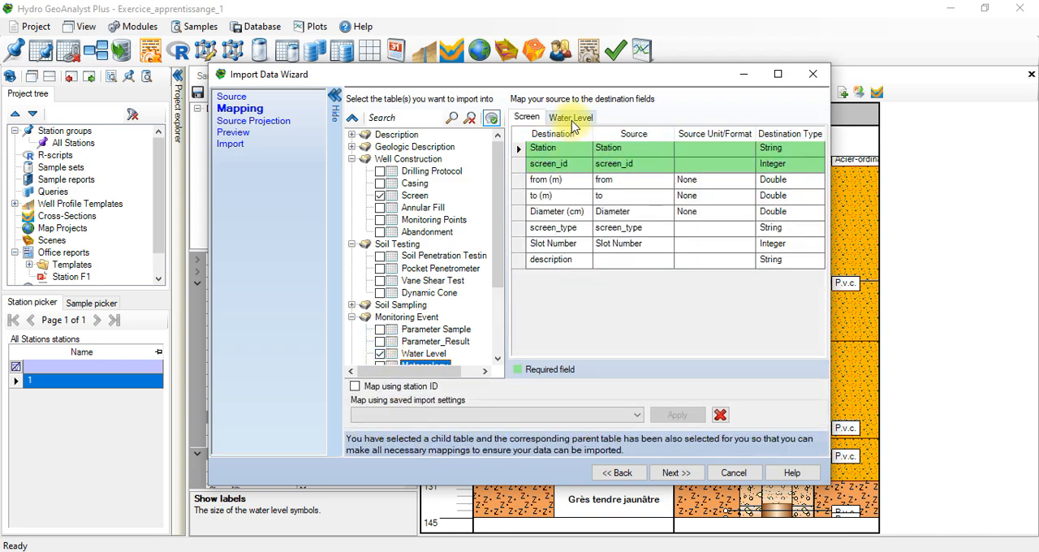
Step: Set the Screen mapping's source units to m for from and to, and cm for Diameter
click(703, 180)
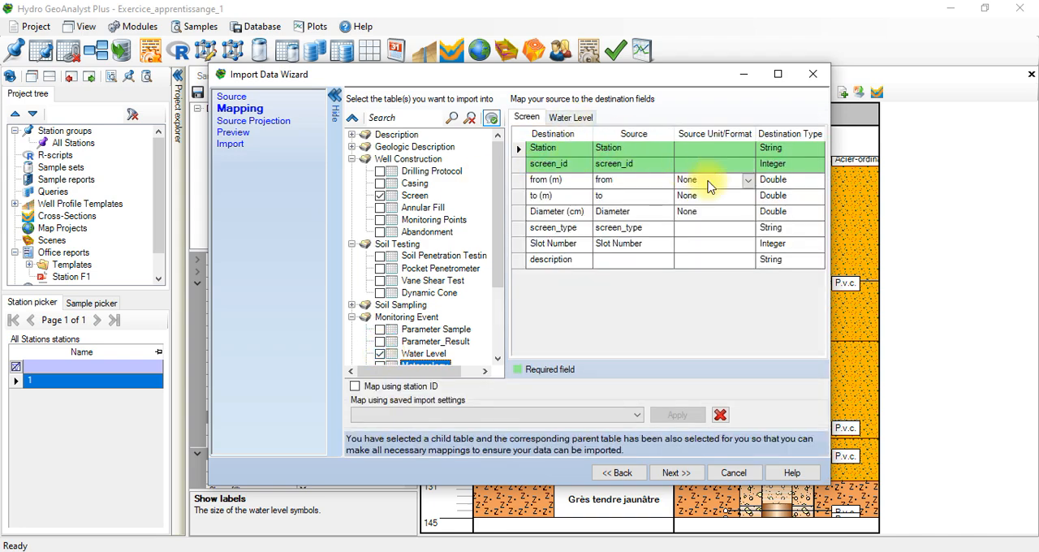
click(698, 197)
click(699, 201)
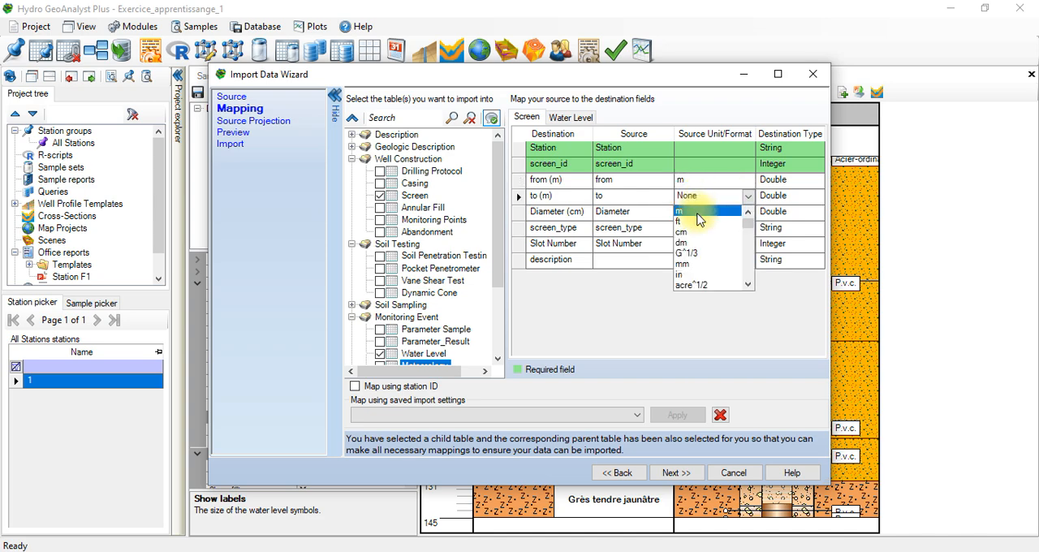
click(688, 211)
click(689, 213)
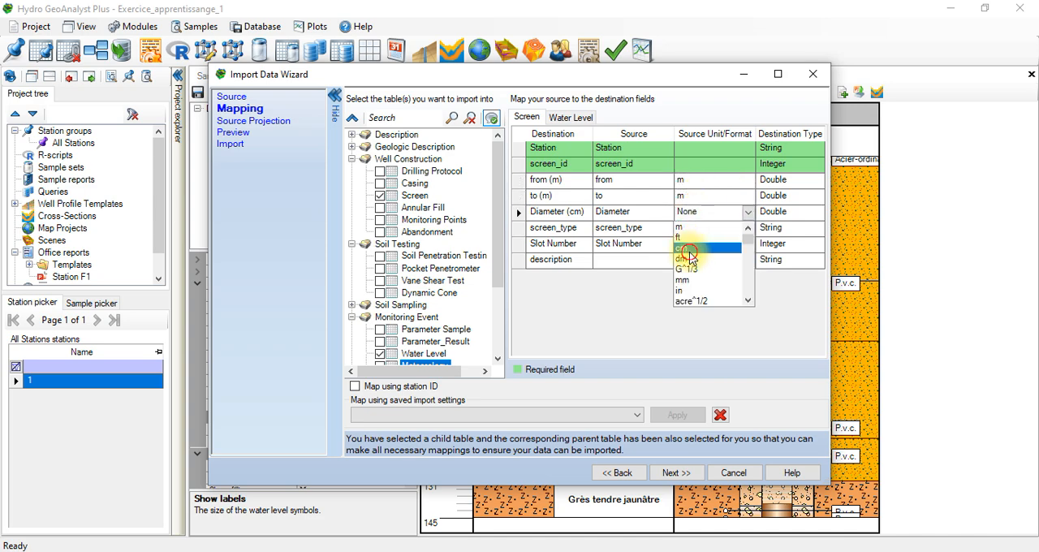
click(691, 249)
click(691, 249)
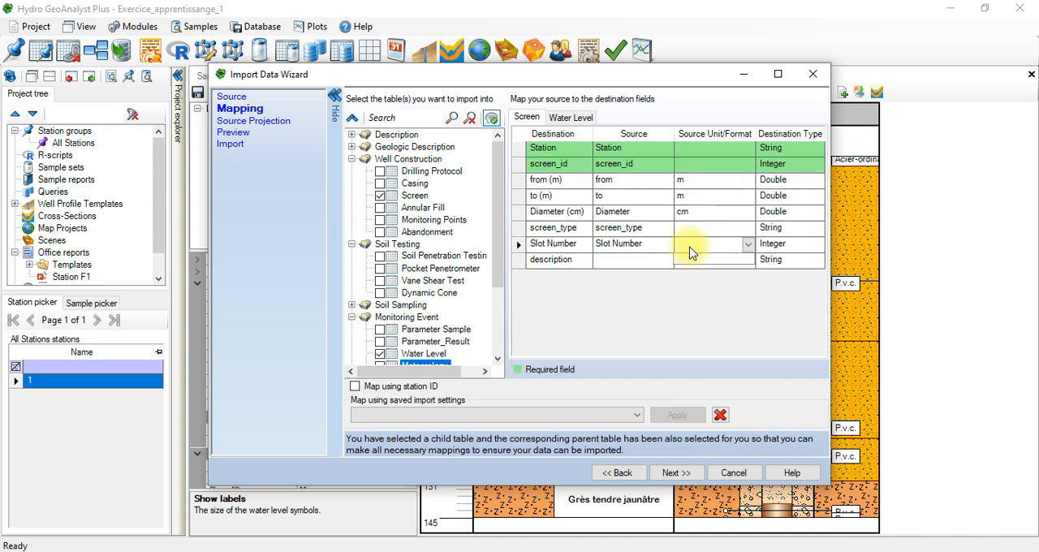
Step: Examine the source fields offered for the required date field in the Water Level mapping
click(561, 117)
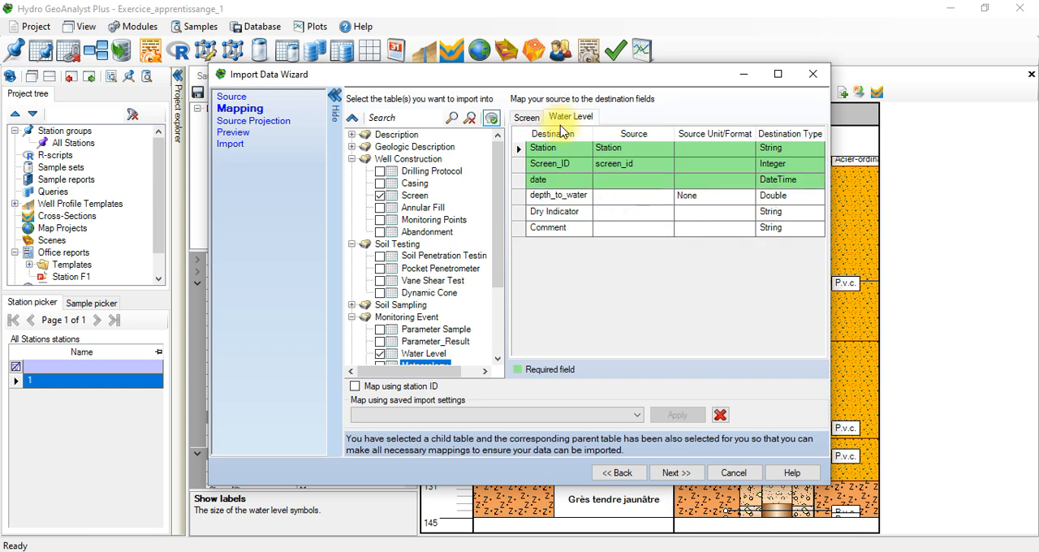
click(611, 162)
click(631, 179)
click(630, 179)
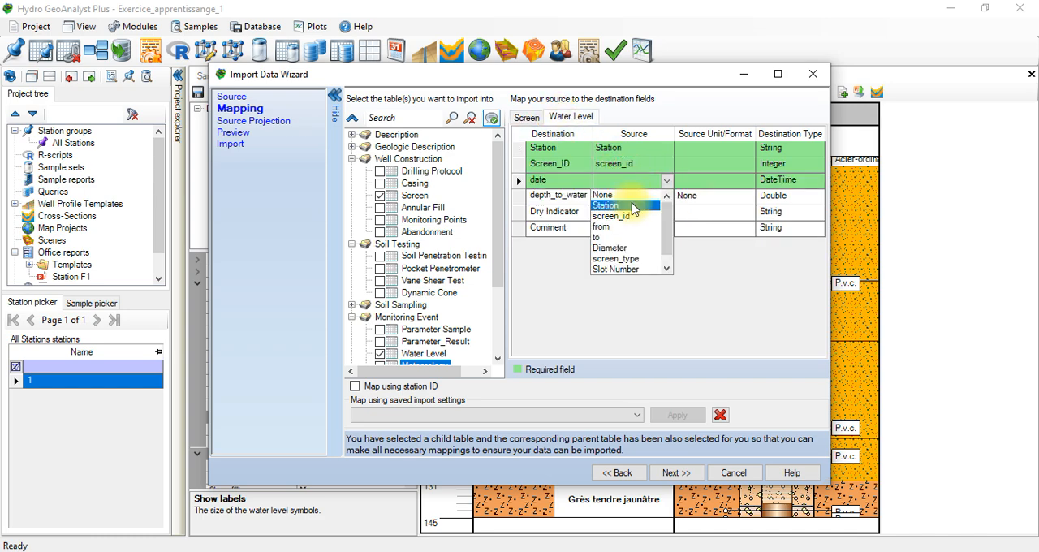
drag(666, 236, 664, 200)
click(708, 286)
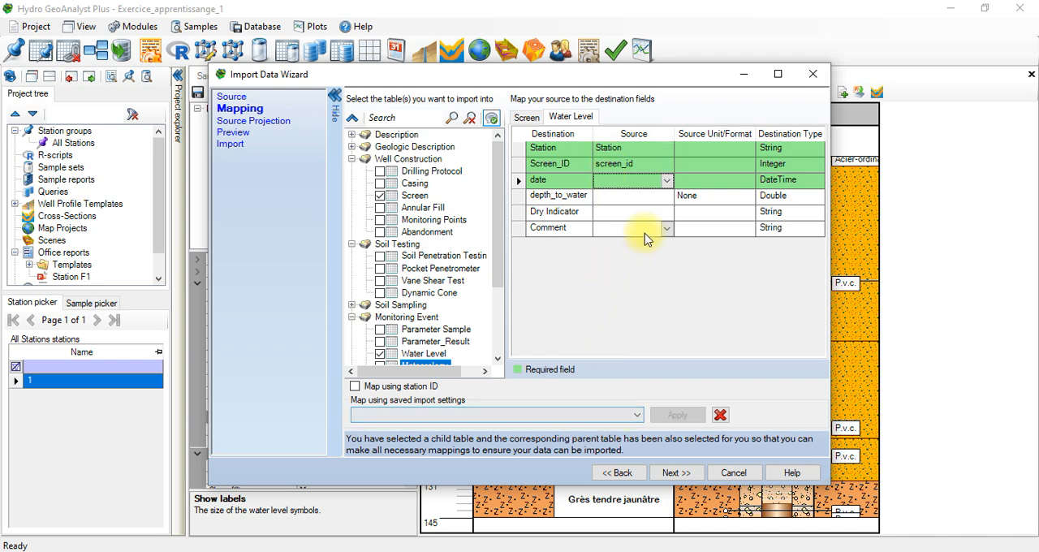
Step: Review the Screen mapping and open the Water level 01 workbook in Excel to check its columns
click(526, 117)
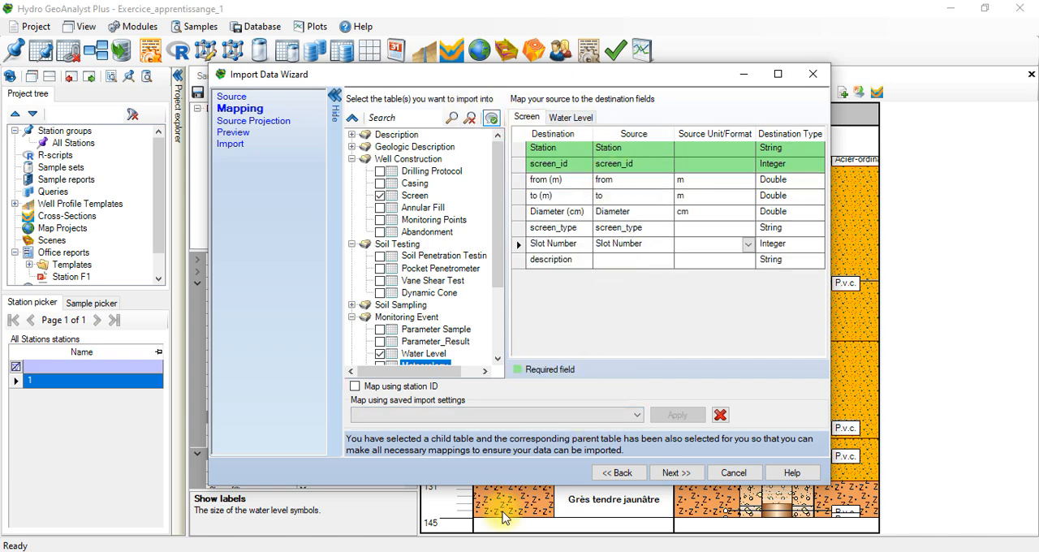
click(536, 551)
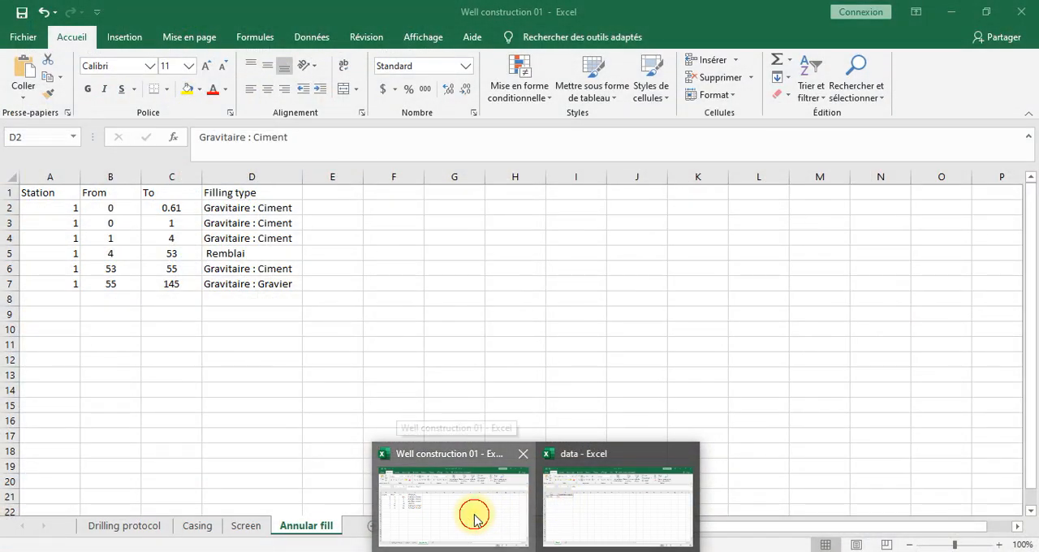
click(475, 520)
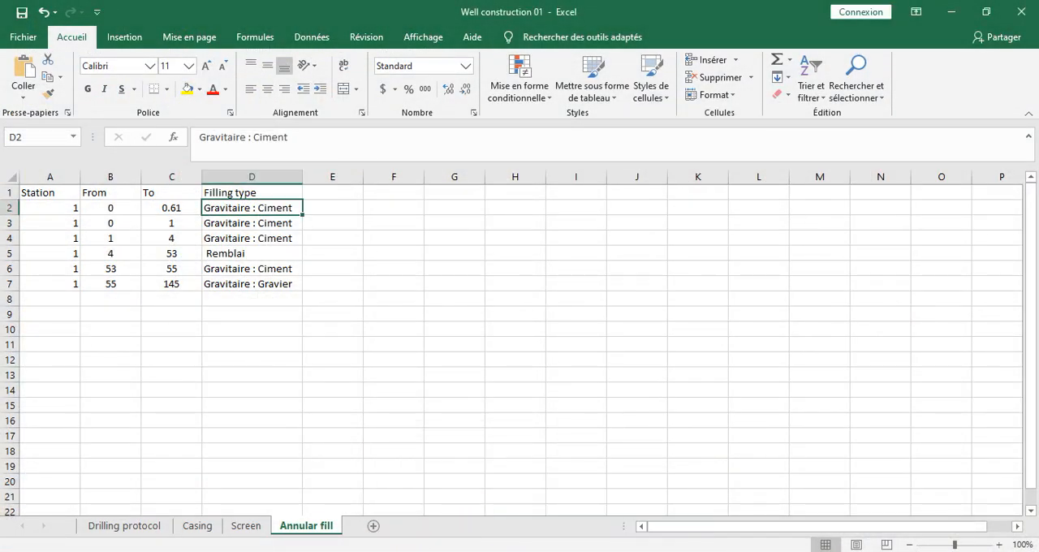
click(418, 551)
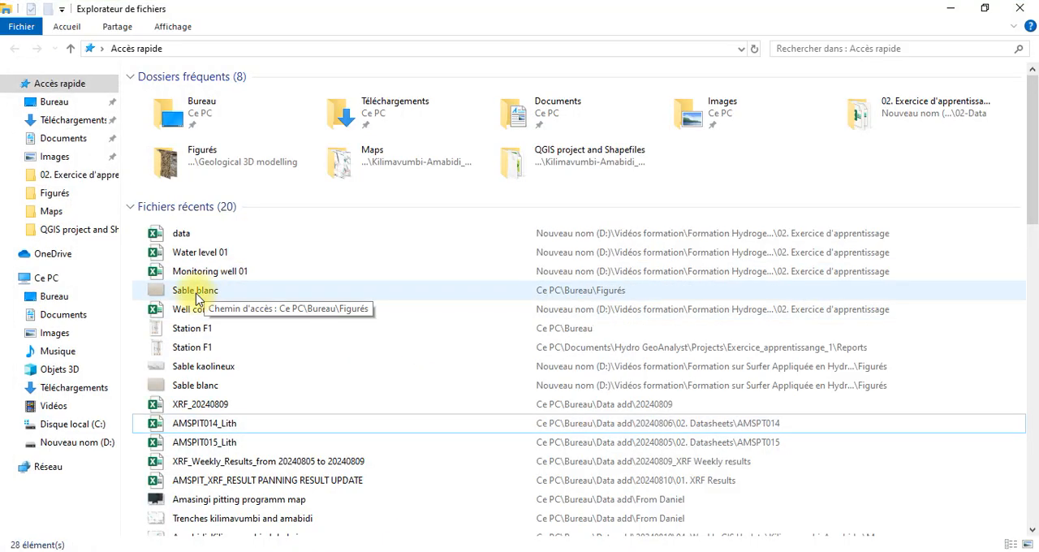
double_click(186, 258)
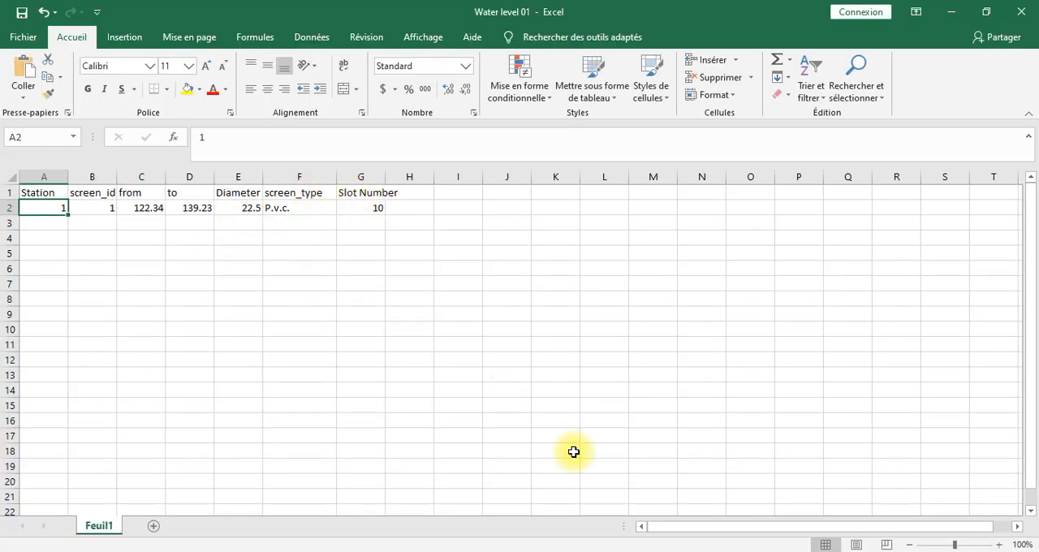
Step: Return to the Import Data Wizard and check the depth_to_water source options against the workbook's columns
mouse_move(613, 551)
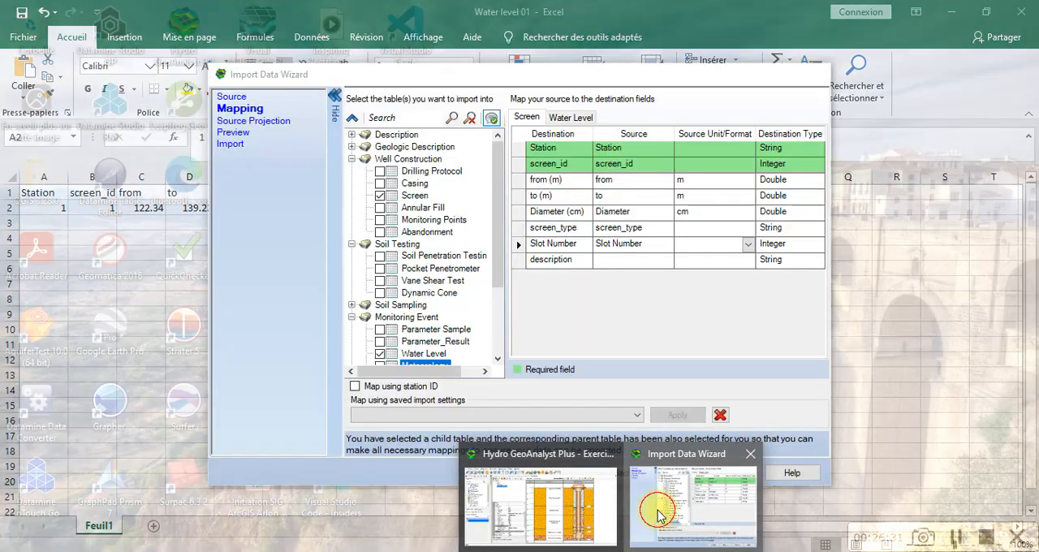
click(656, 514)
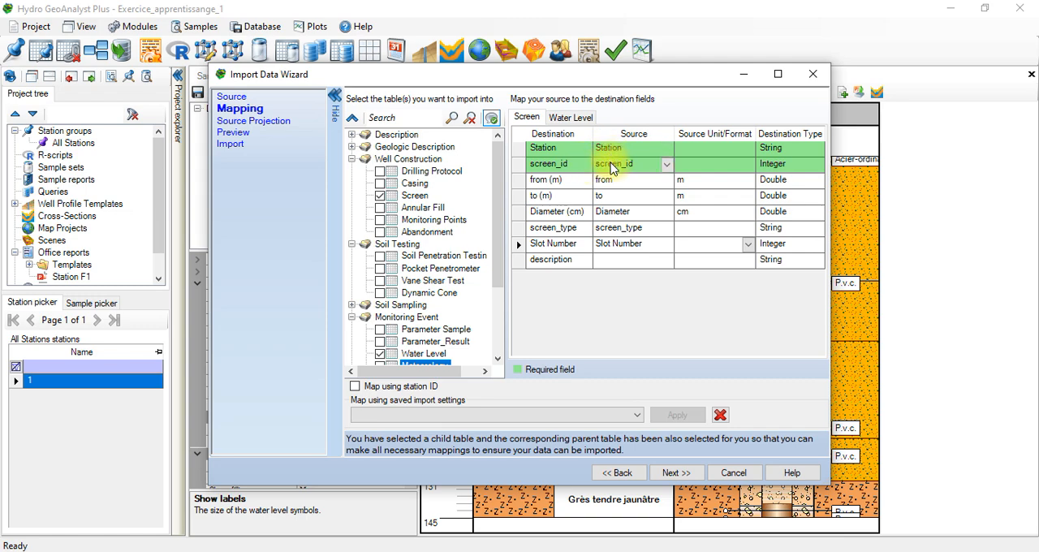
click(580, 118)
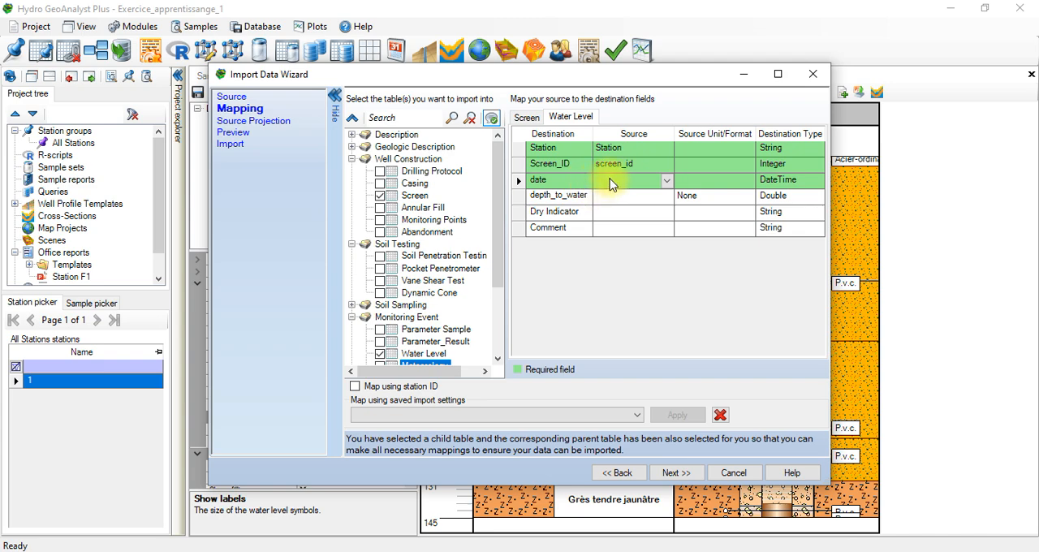
click(621, 195)
click(619, 197)
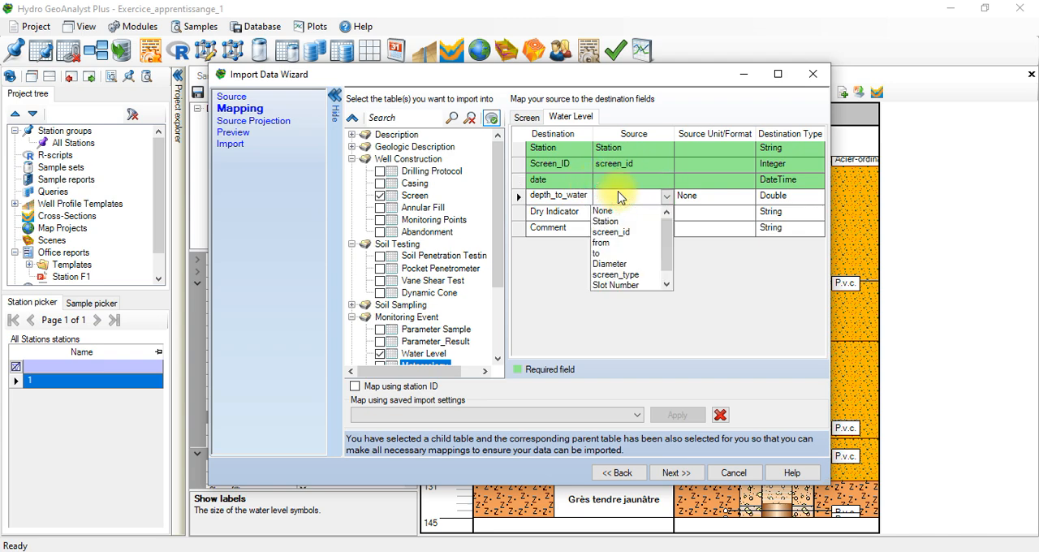
mouse_move(666, 244)
mouse_down()
mouse_move(668, 291)
mouse_move(666, 239)
mouse_up()
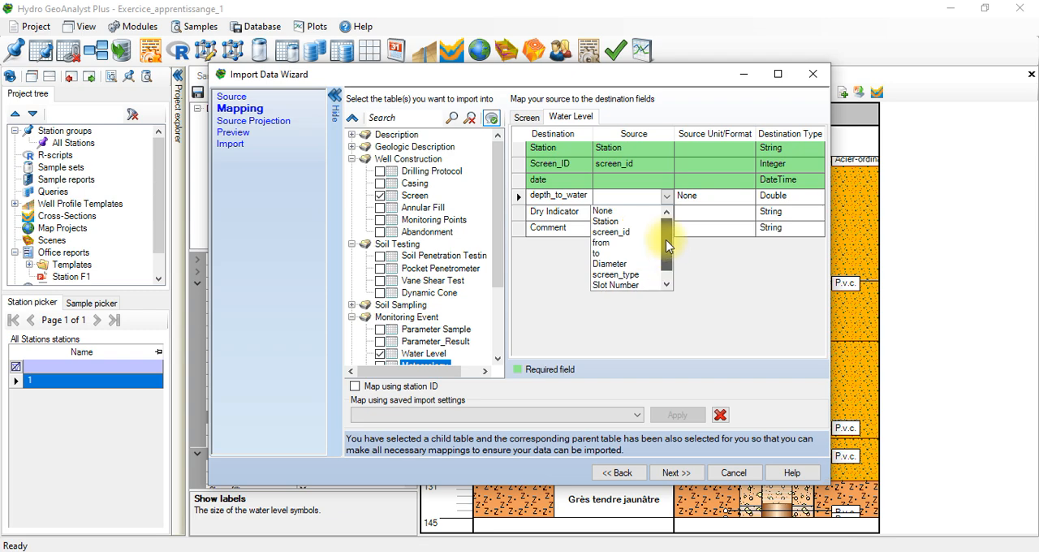
Step: Clear the Screen and Water Level tables from the import selection and reselect Water Level with its parent table
click(534, 122)
click(527, 118)
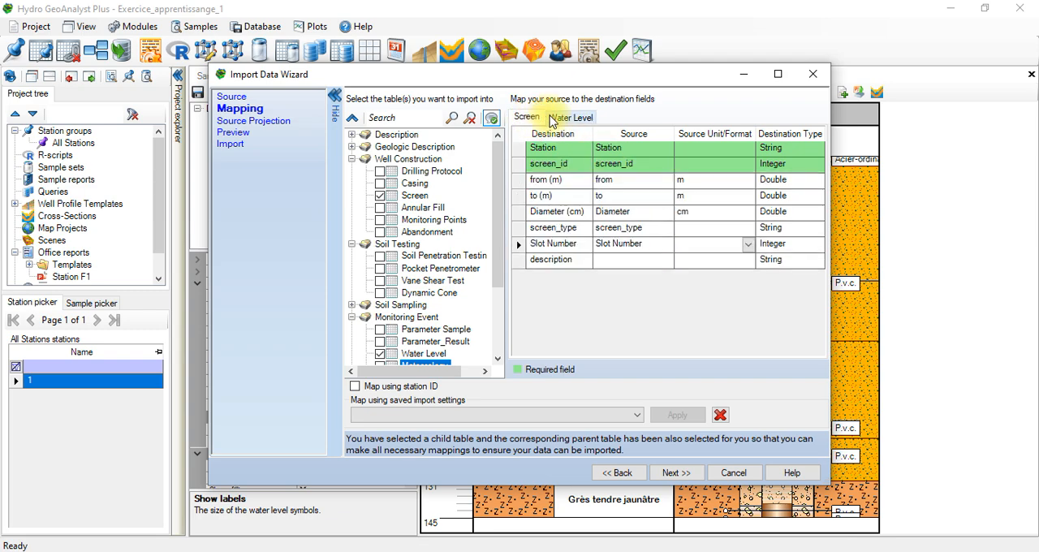
click(381, 196)
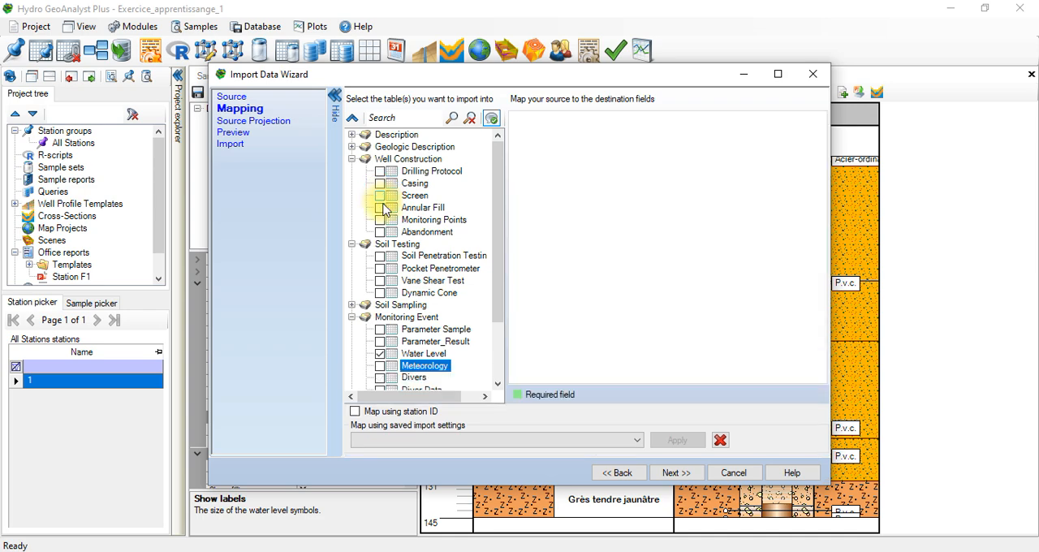
click(380, 353)
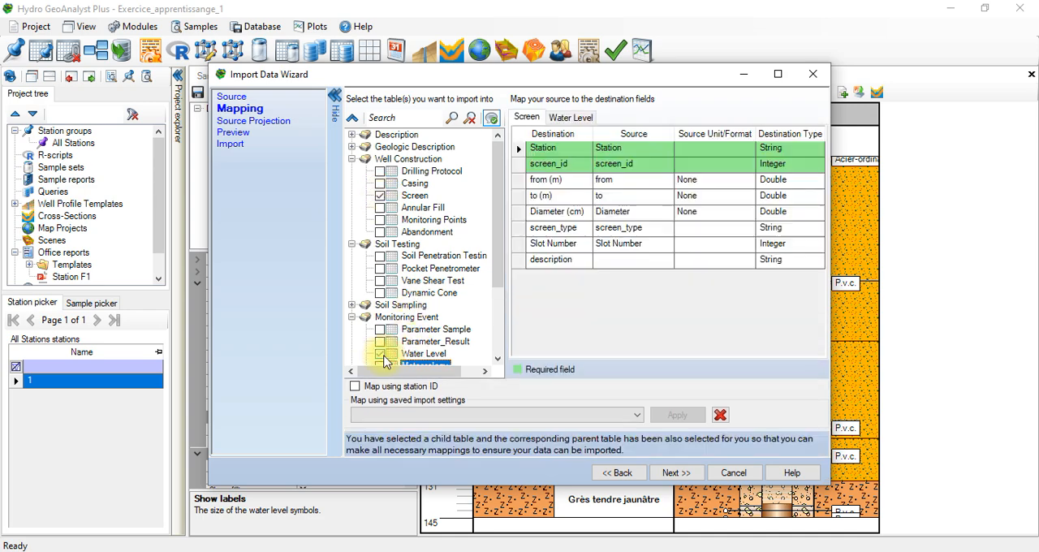
Step: Return to the import source settings and replace the source file with the Monitoring well 01 workbook
click(617, 472)
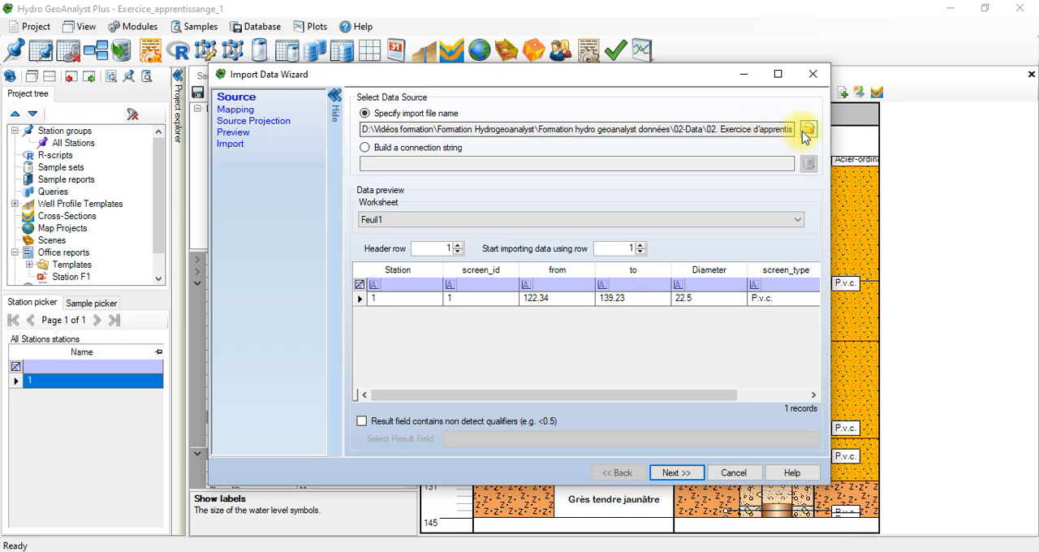
click(808, 130)
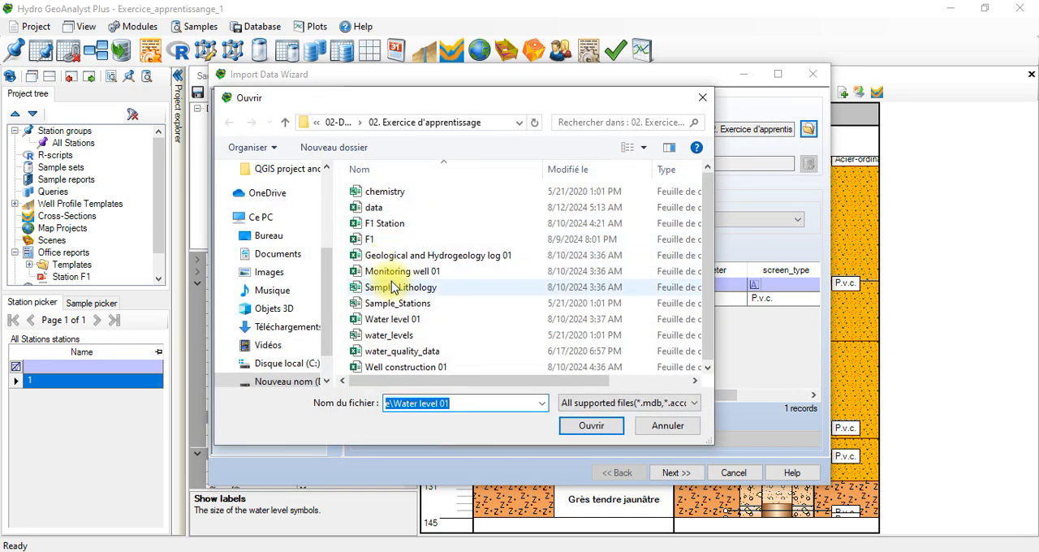
click(383, 272)
click(591, 425)
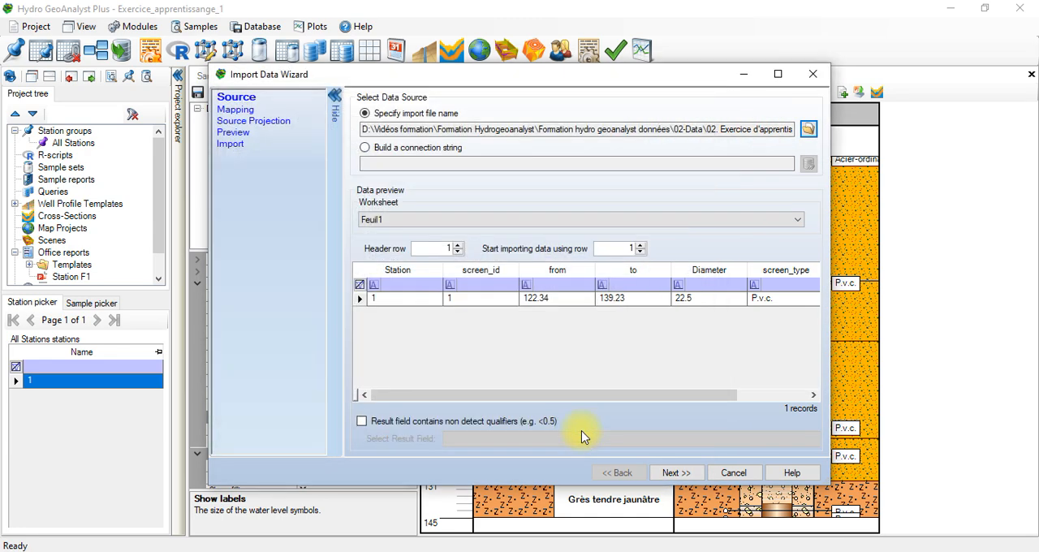
Step: Select the Water Level table for import and map depth_to_water to the source field depth to water level
click(694, 472)
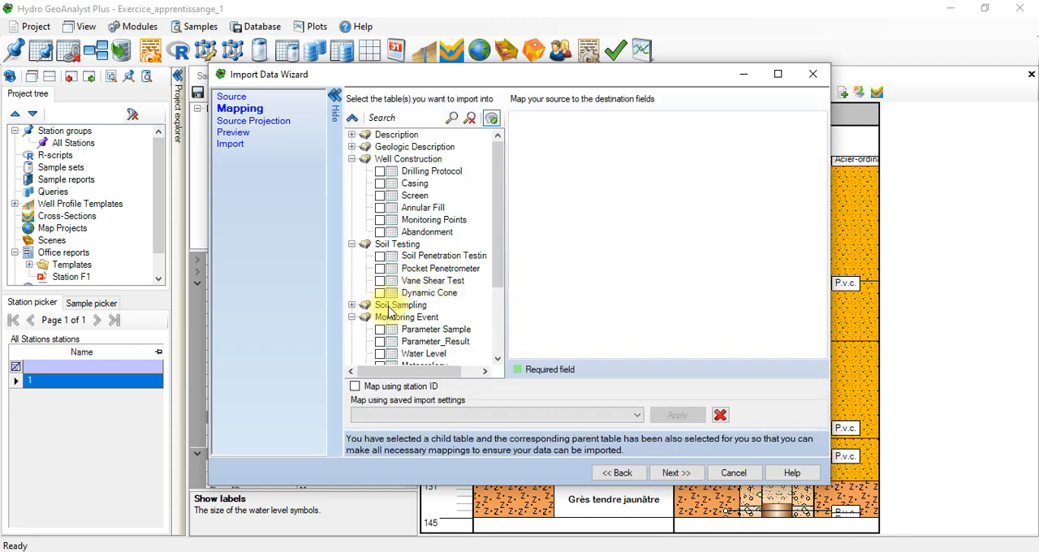
click(380, 354)
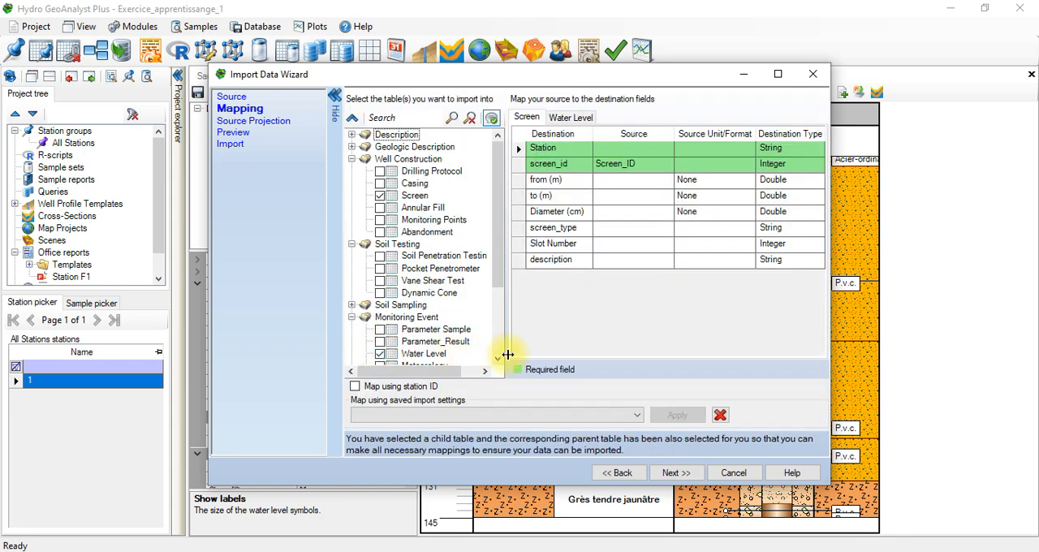
click(571, 117)
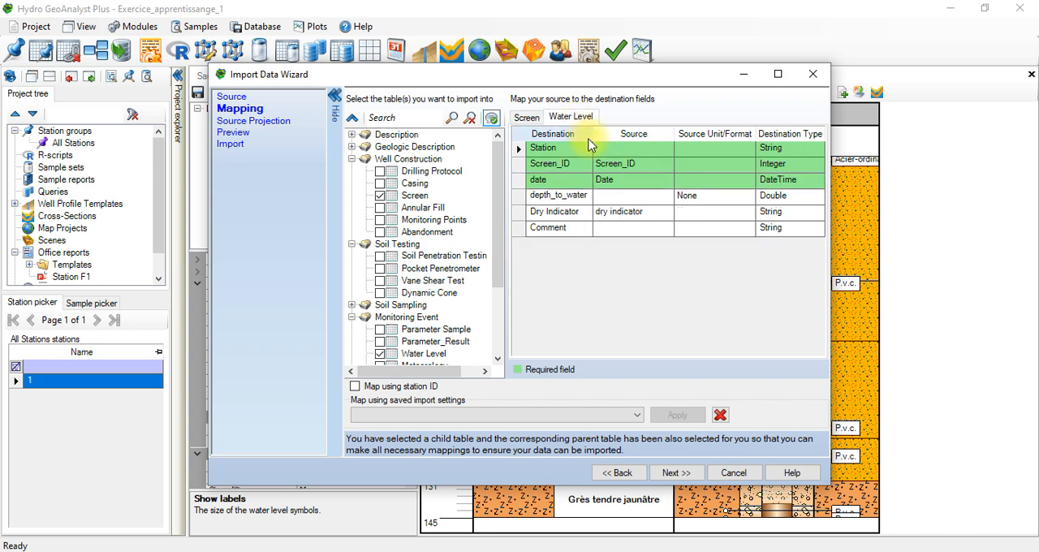
click(630, 201)
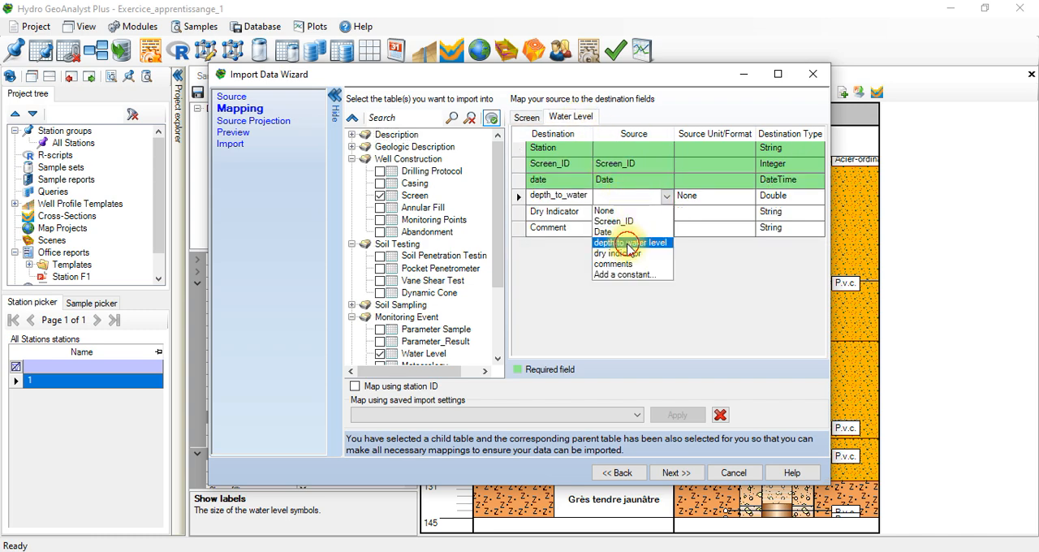
click(629, 244)
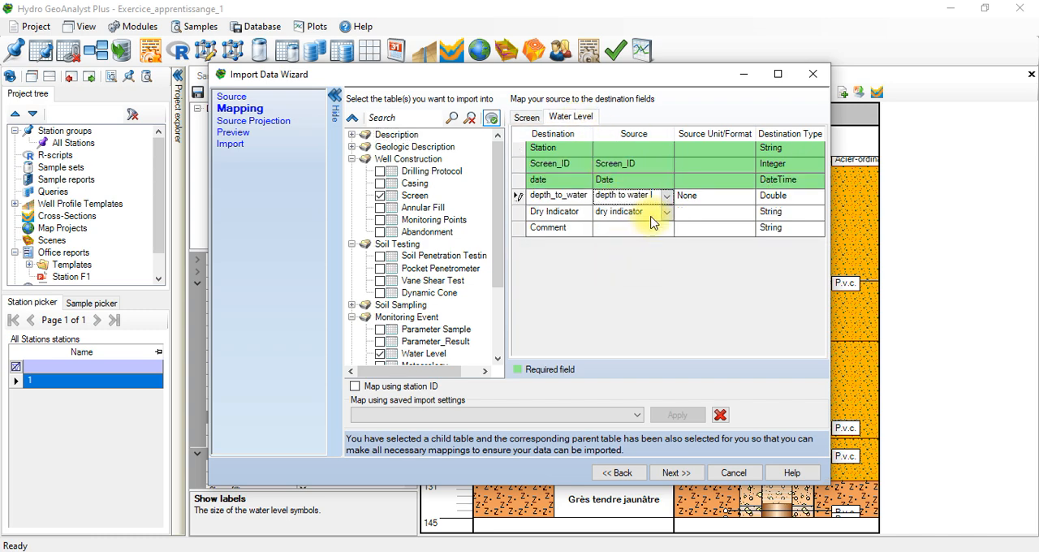
Step: Set the source format of the date field in the Water Level mapping to dd/MM/yyyy
click(686, 164)
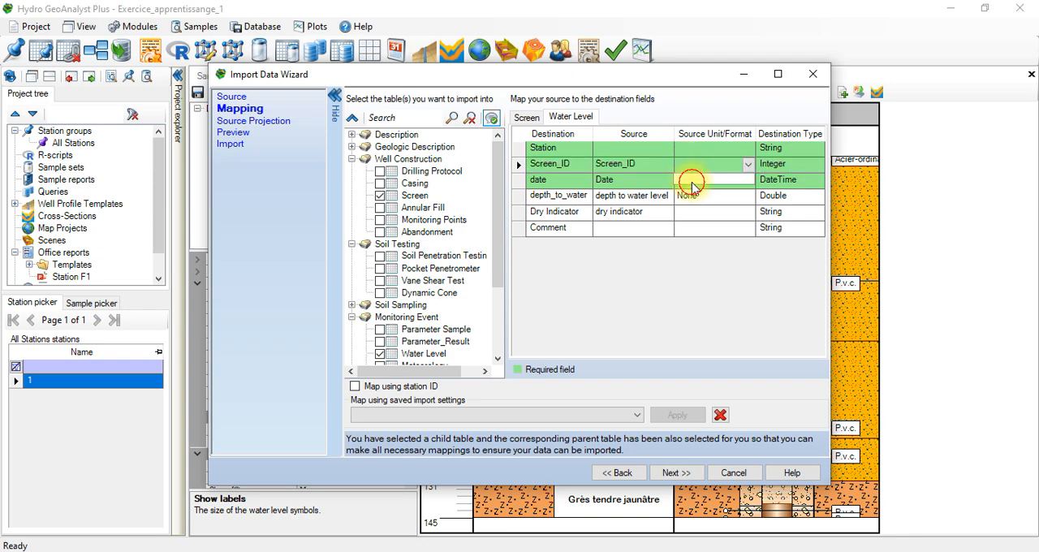
click(748, 181)
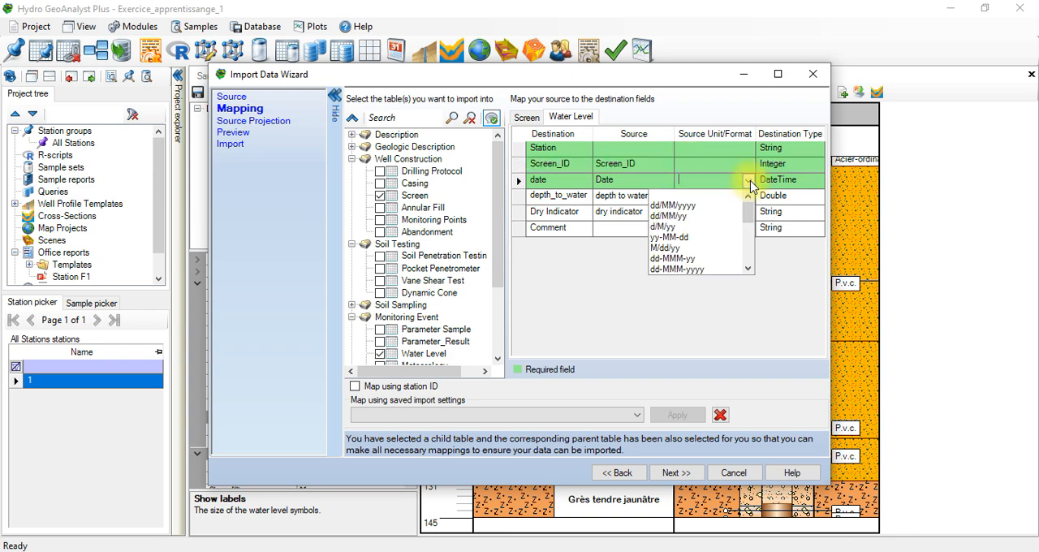
click(686, 206)
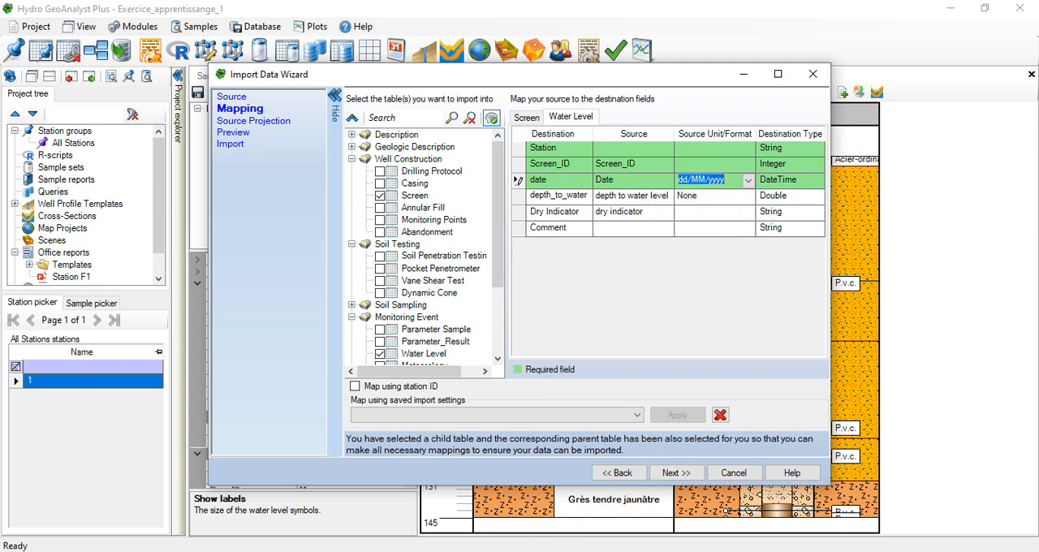
Step: Open the Monitoring well 01 workbook in Excel to check its date format, and return to the Import Data Wizard
click(483, 548)
click(410, 550)
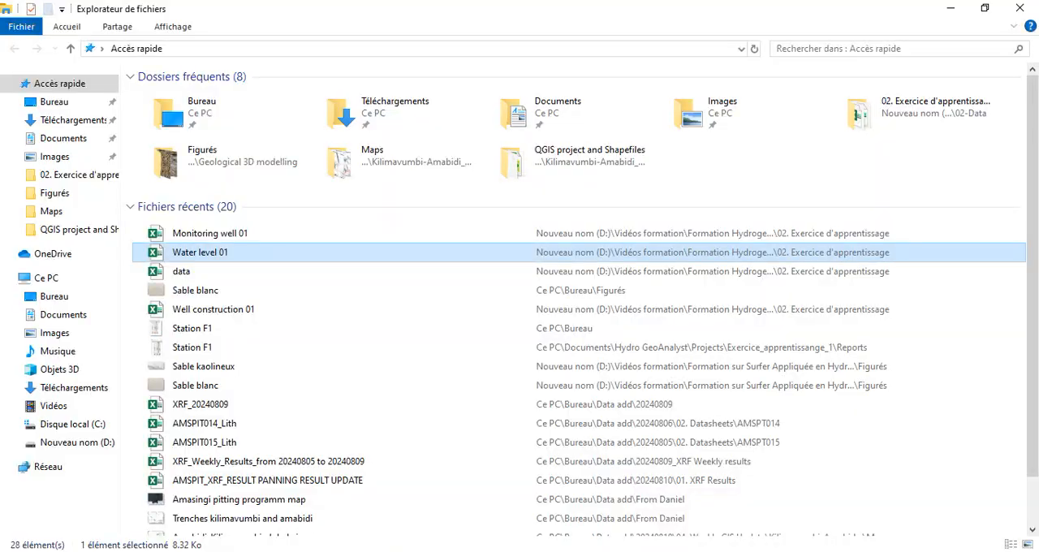
double_click(324, 235)
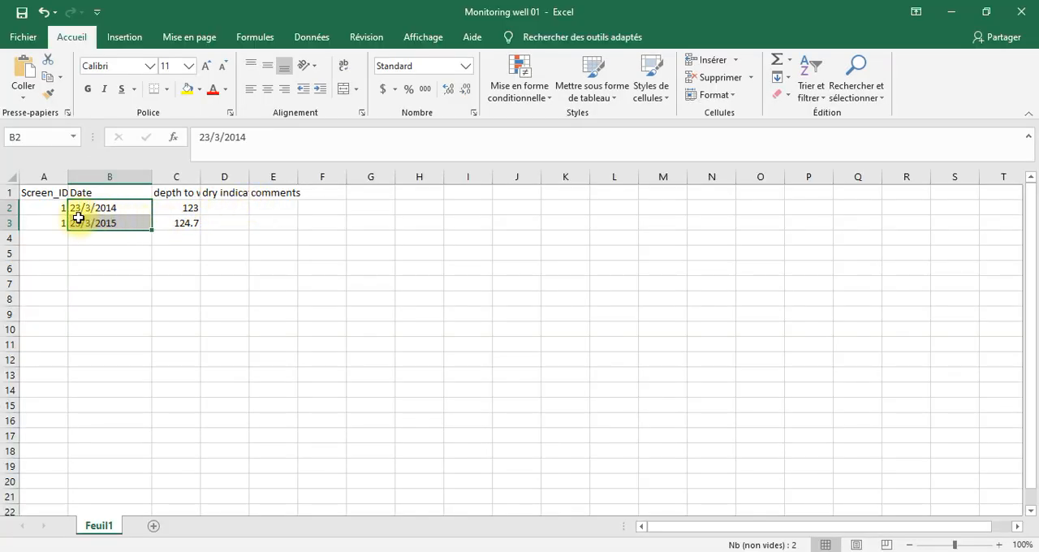
click(950, 12)
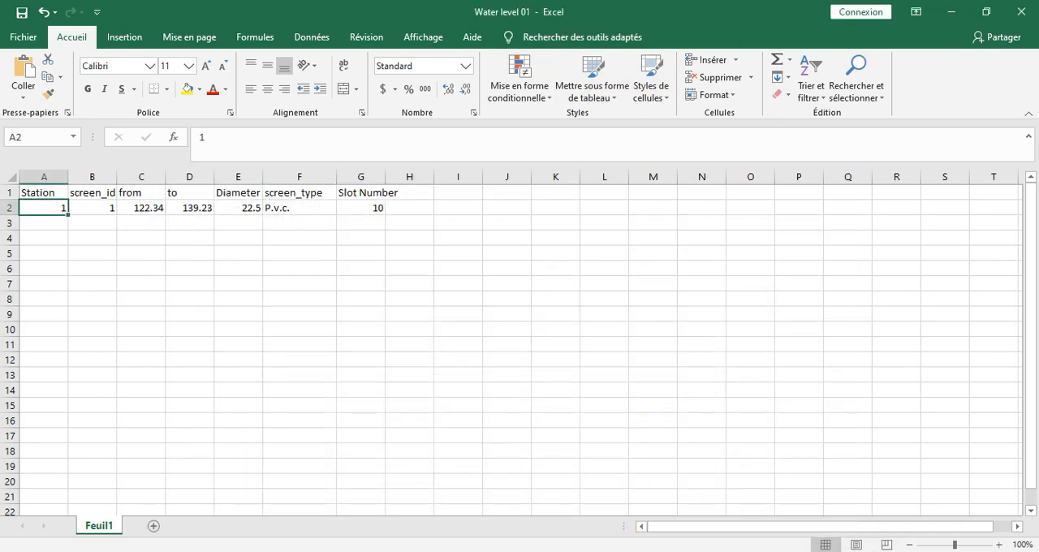
click(671, 504)
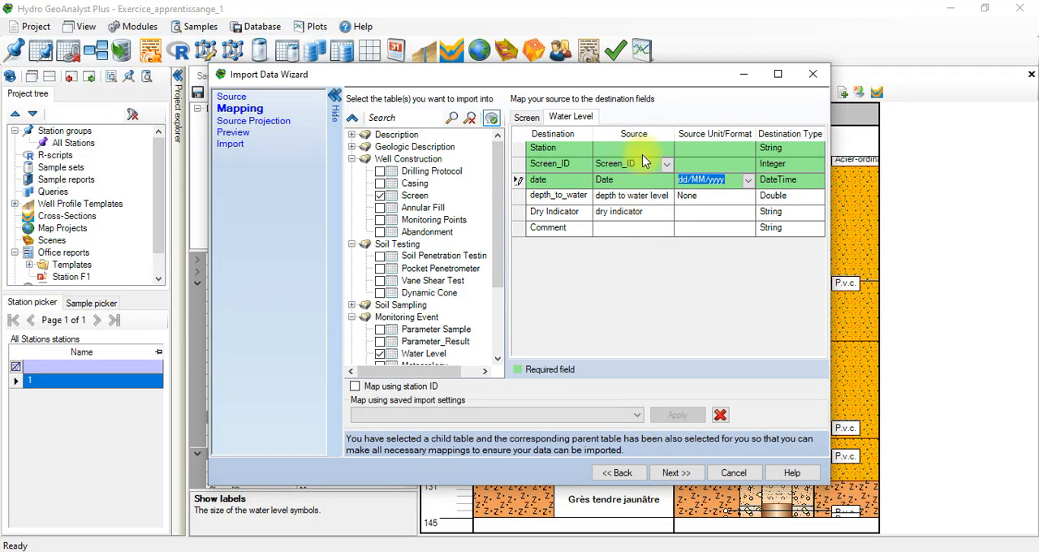
Step: Set the source unit of depth_to_water in the Water Level mapping to m
click(690, 164)
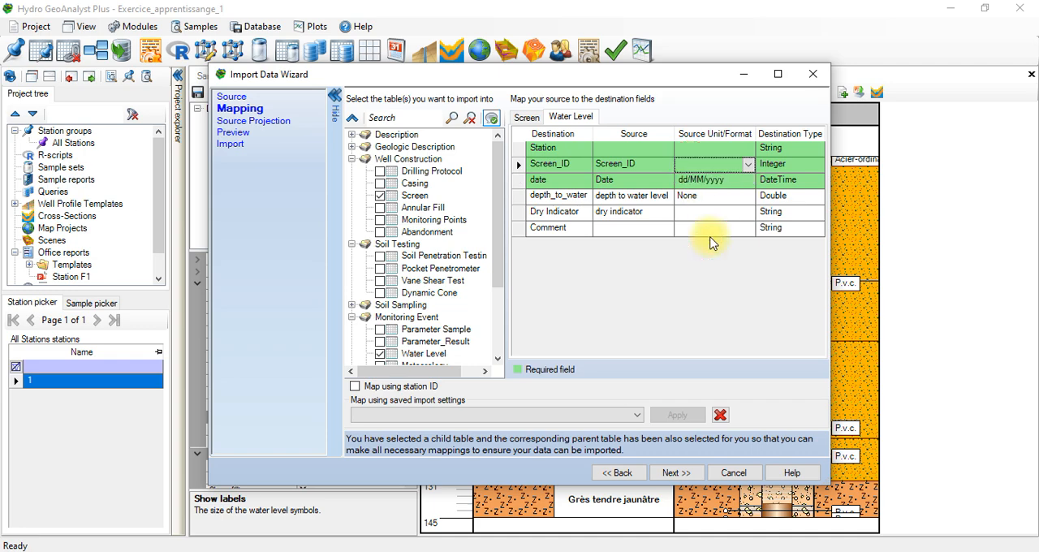
click(706, 195)
click(706, 195)
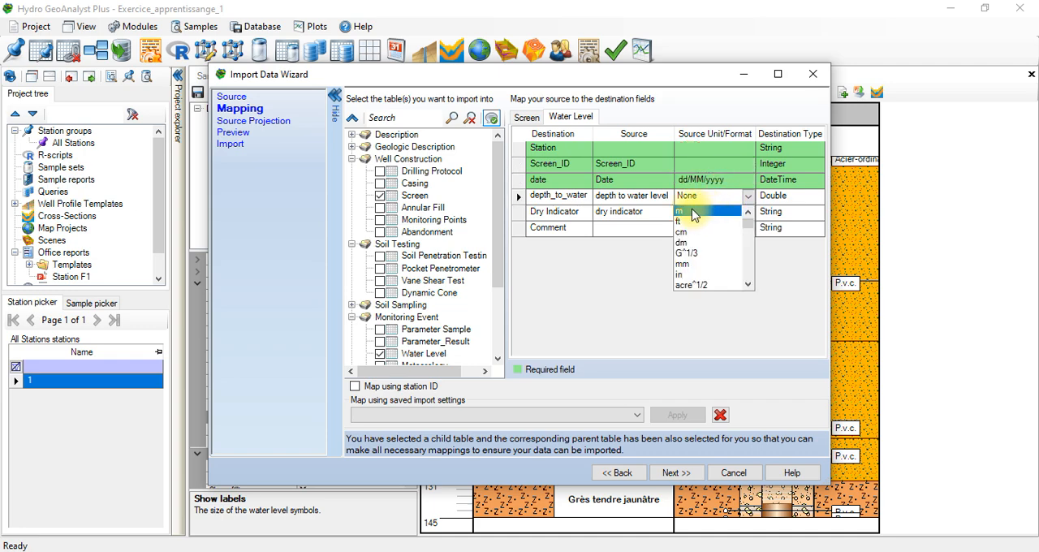
click(690, 211)
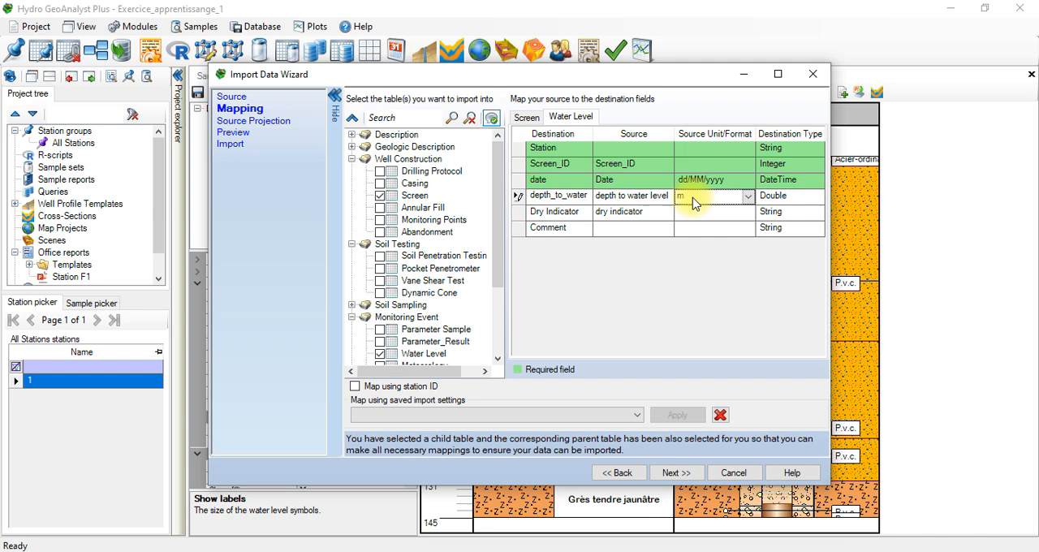
Step: Check the source options for the Screen table's from field and return to the Water Level mapping
click(528, 116)
click(610, 180)
click(611, 180)
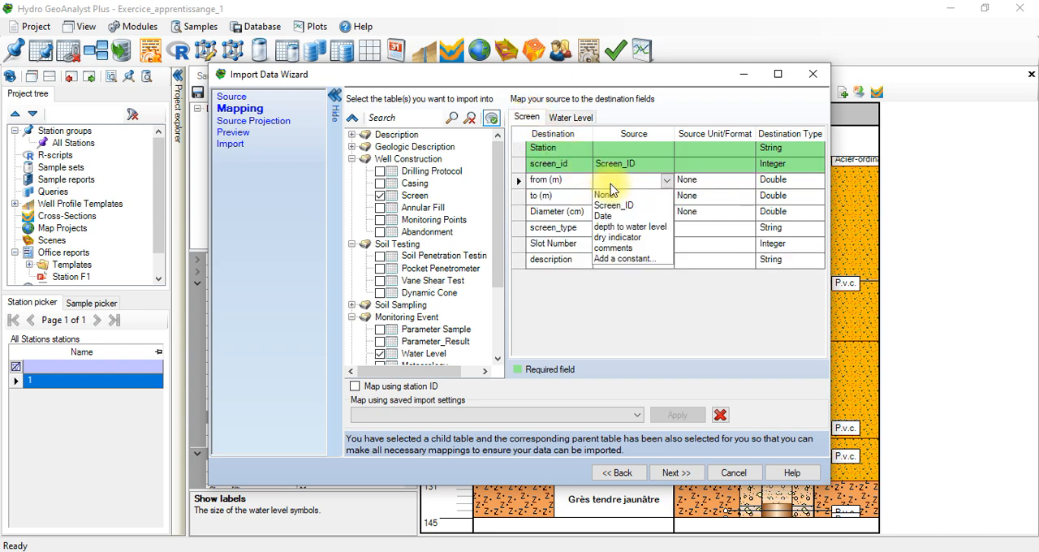
click(617, 126)
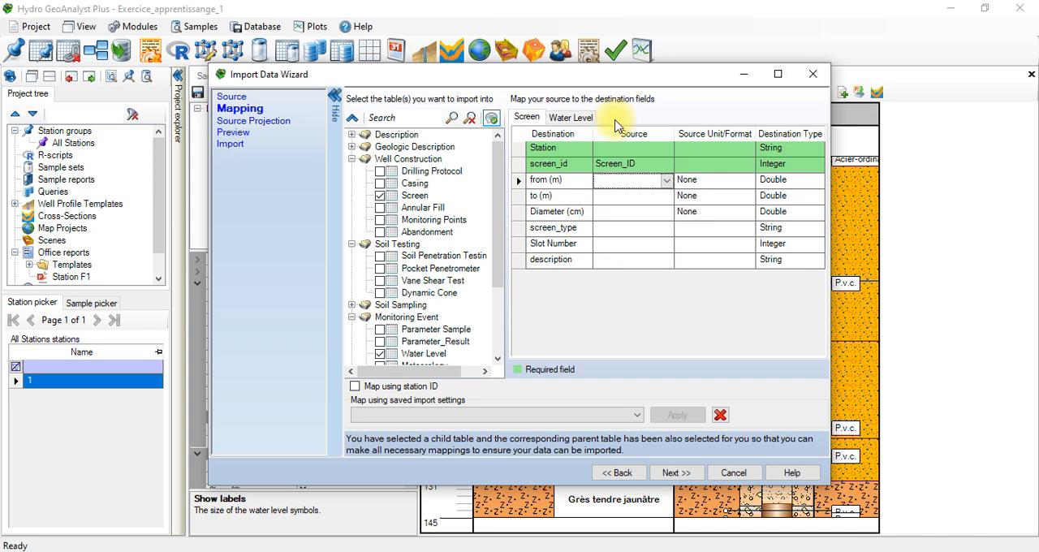
click(583, 117)
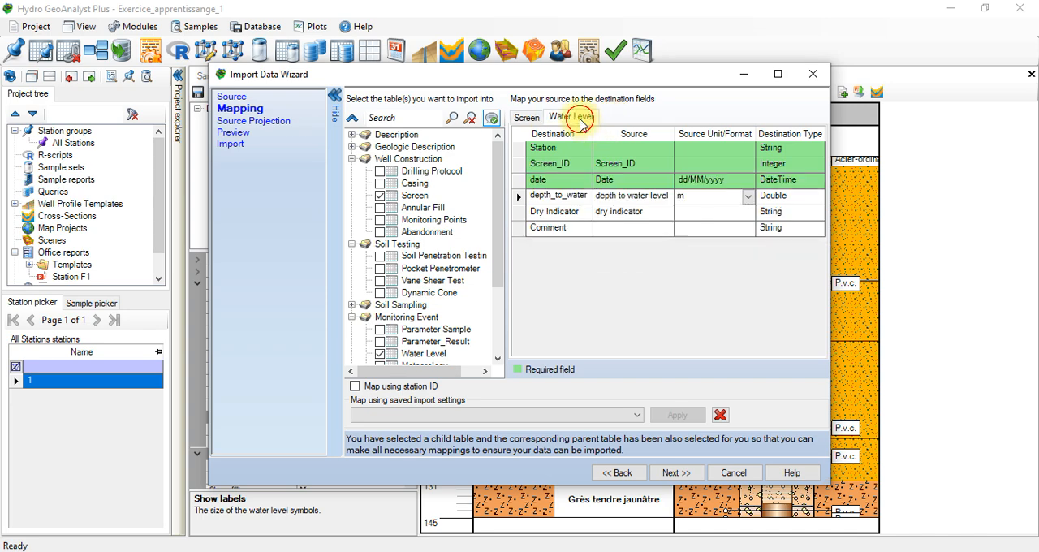
click(666, 211)
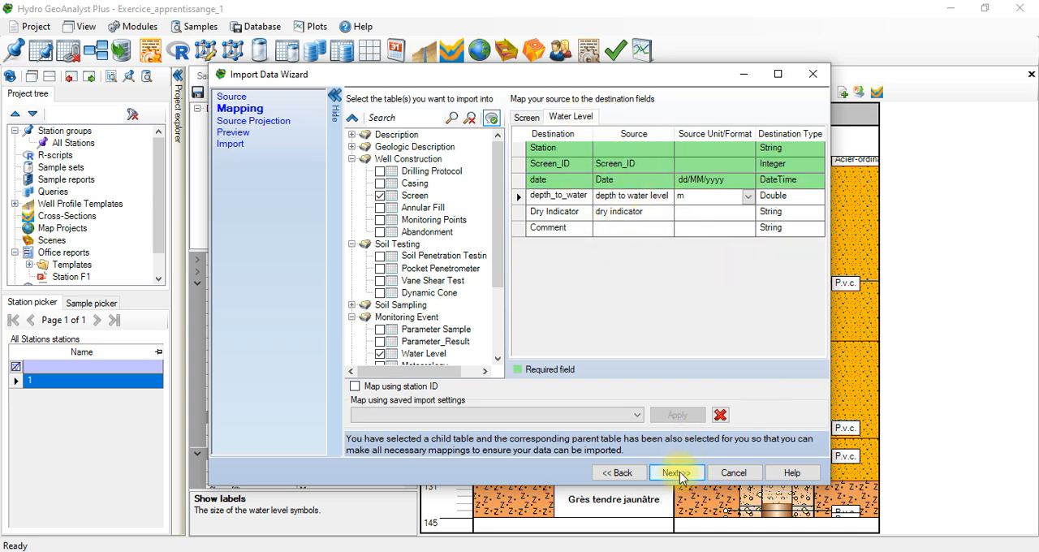
Step: Run validation of the field mapping, review the reported issues and return to the mapping
click(678, 473)
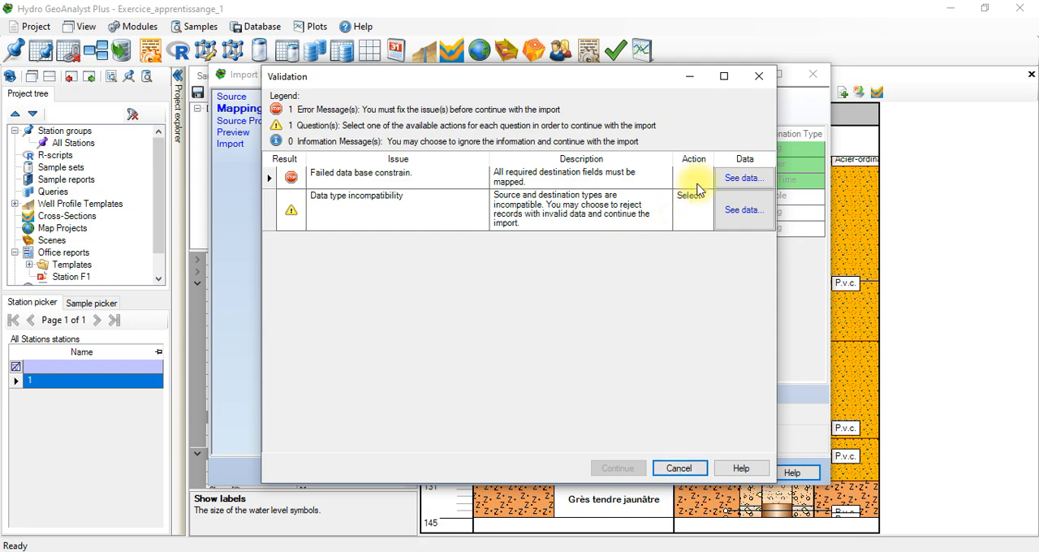
click(696, 185)
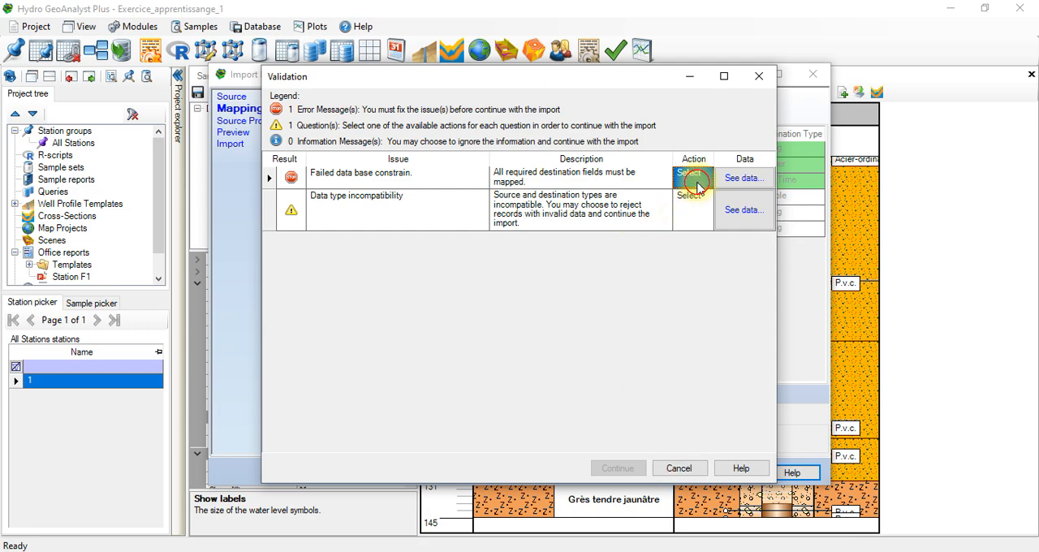
click(676, 468)
Step: Examine the source fields offered for the required Station field in the Water Level mapping
click(648, 150)
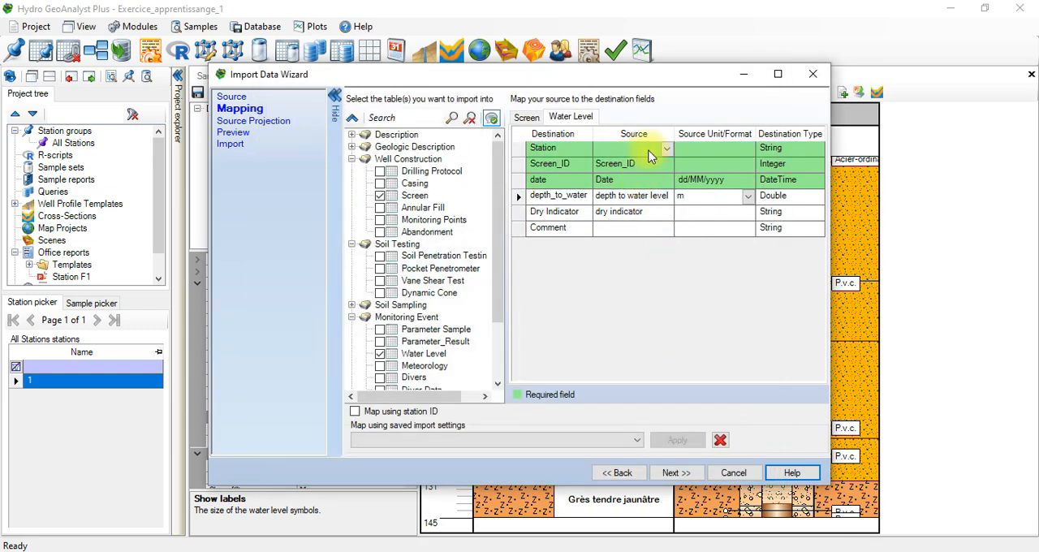
click(702, 164)
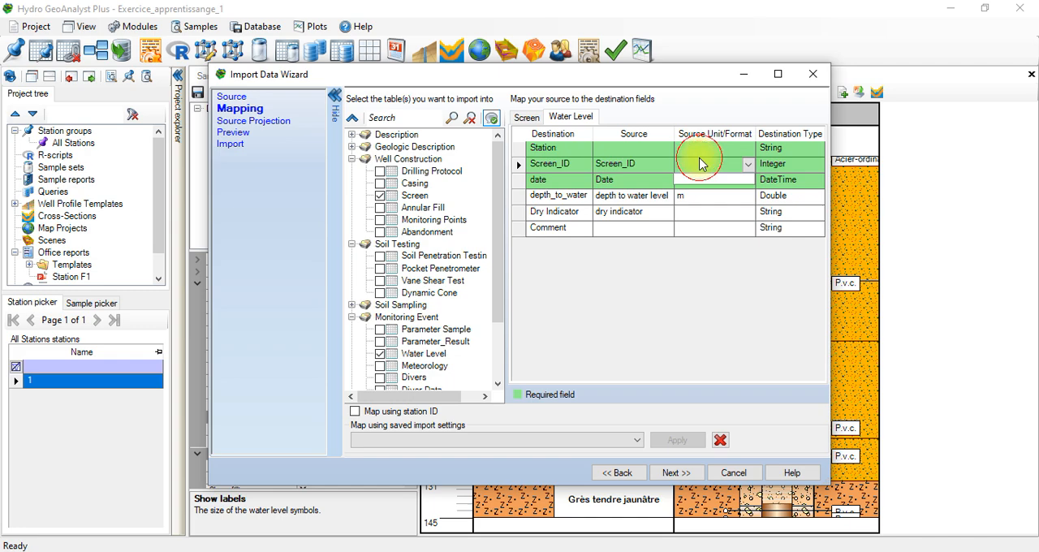
click(608, 151)
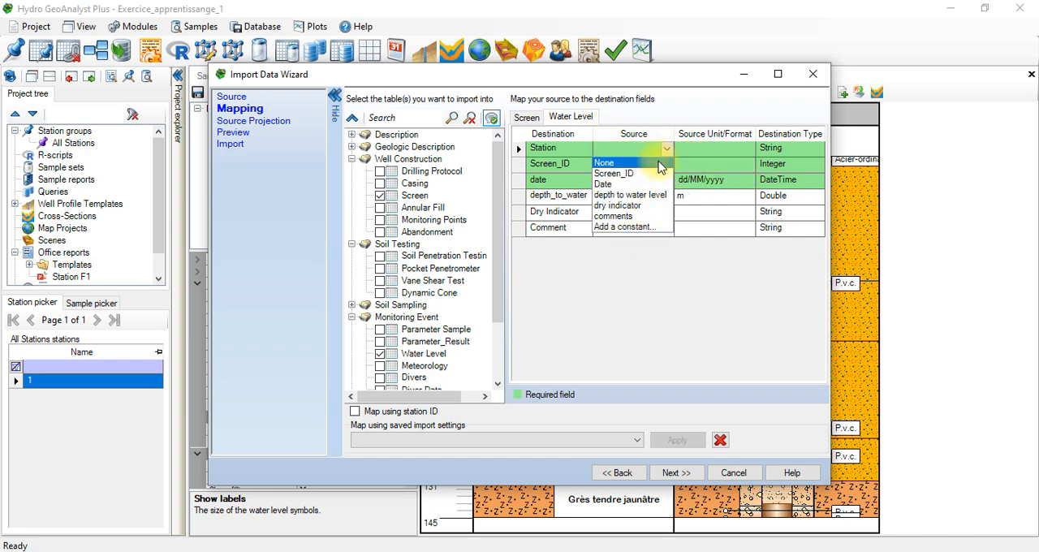
click(657, 241)
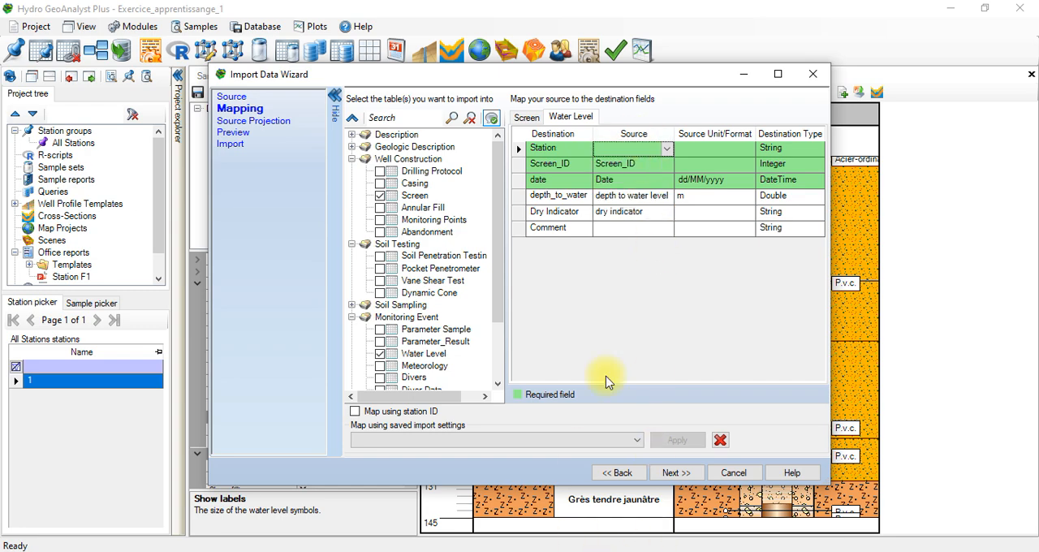
Step: Return to the import source settings, switch to the Monitoring well 01 workbook in Excel and insert an empty column before Screen_ID
click(632, 475)
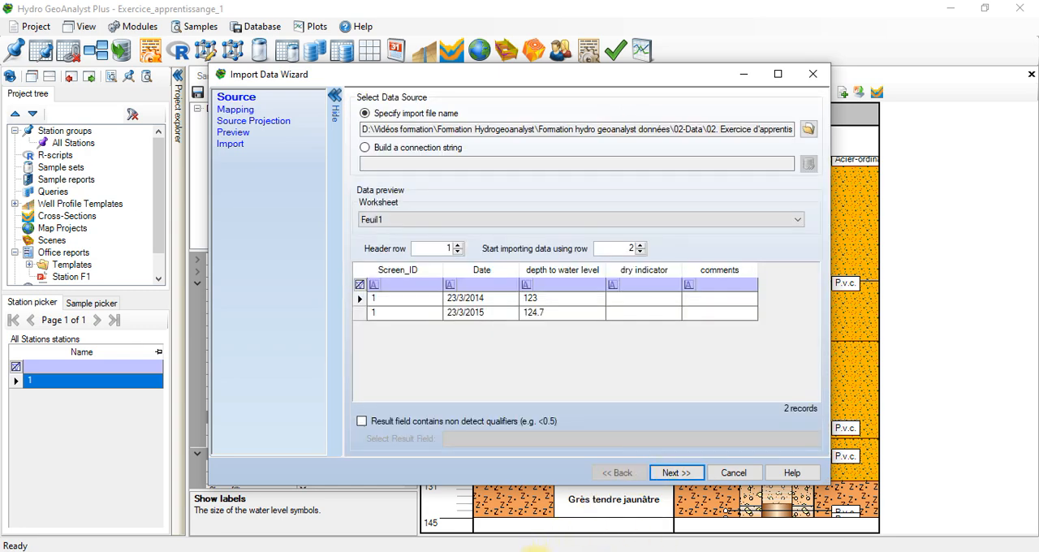
mouse_move(535, 549)
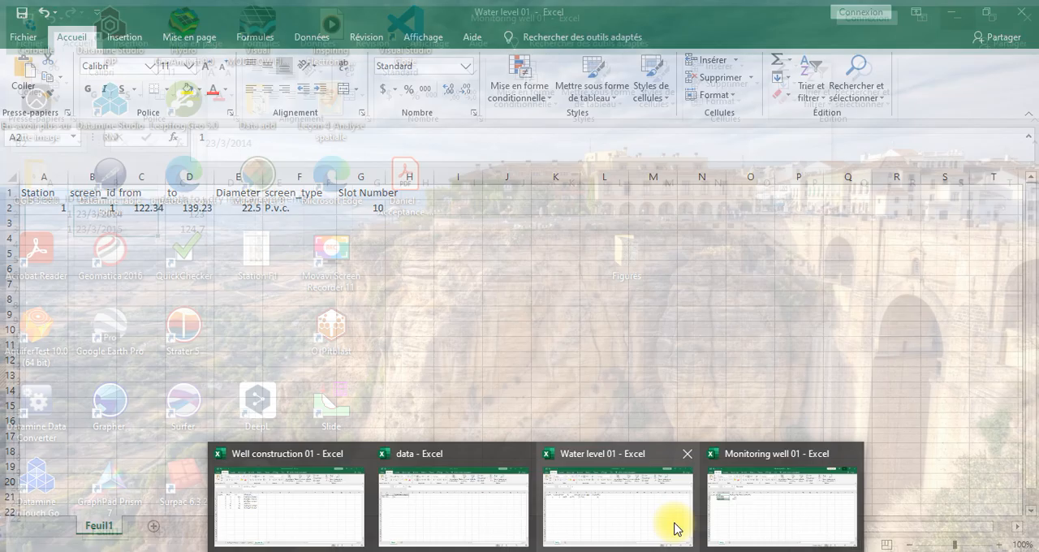
click(735, 508)
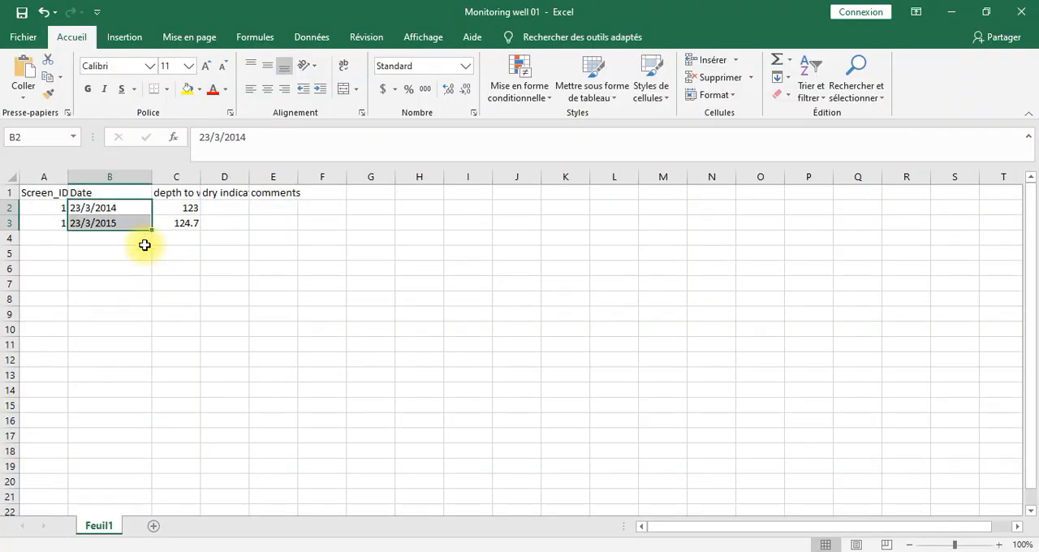
click(53, 178)
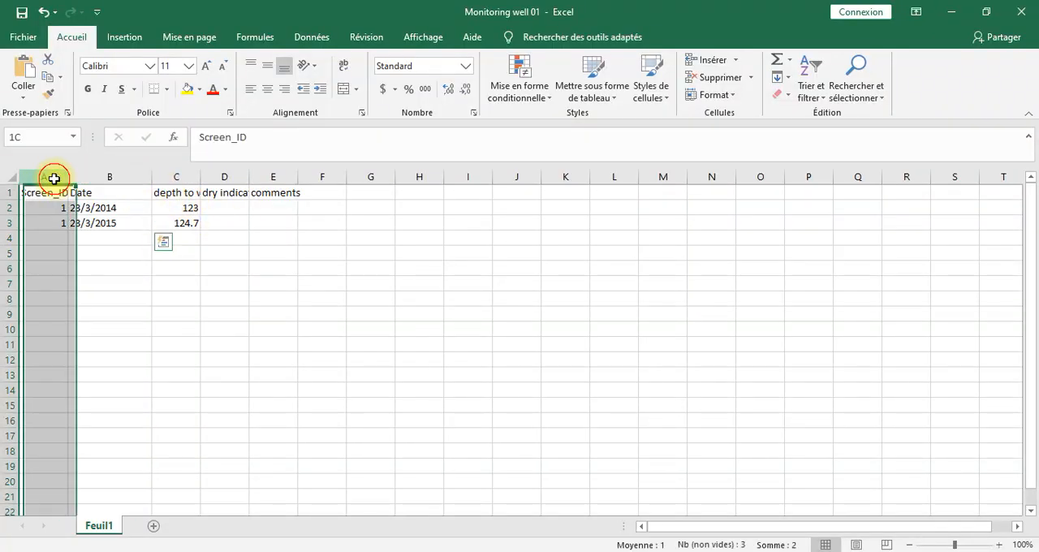
right_click(53, 178)
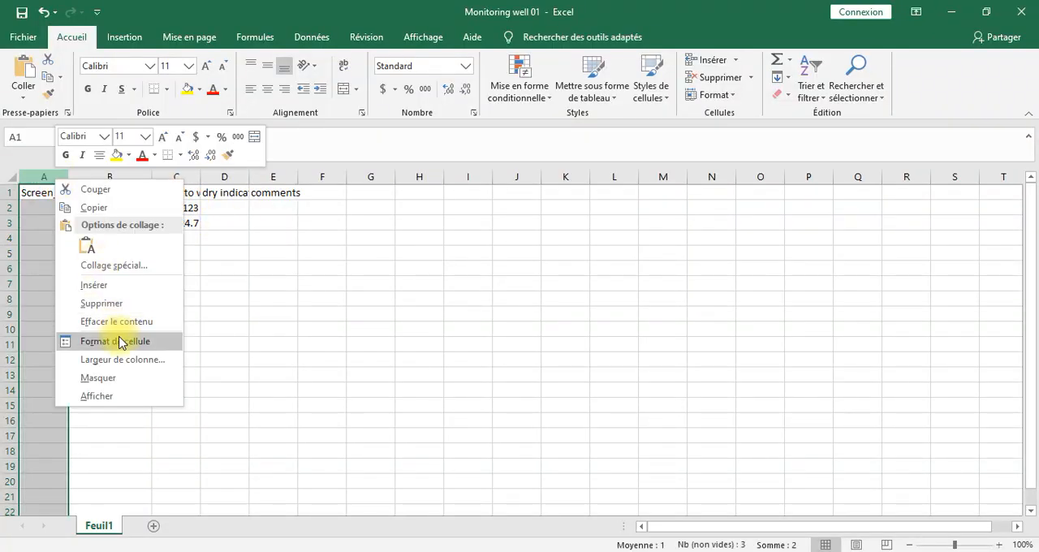
click(135, 284)
Step: Head the new first column Station and enter 1 for both water level records
click(65, 193)
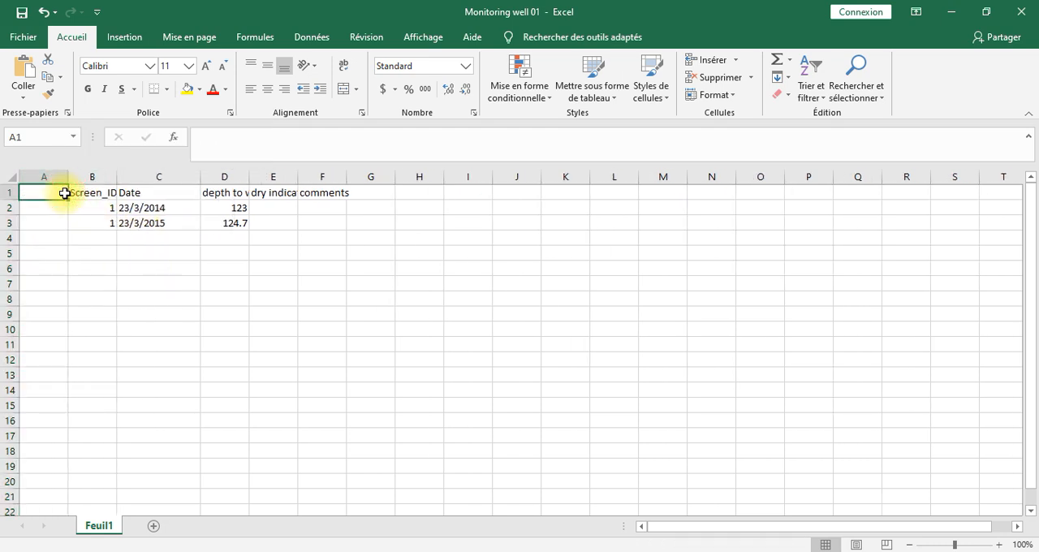
text(Stq)
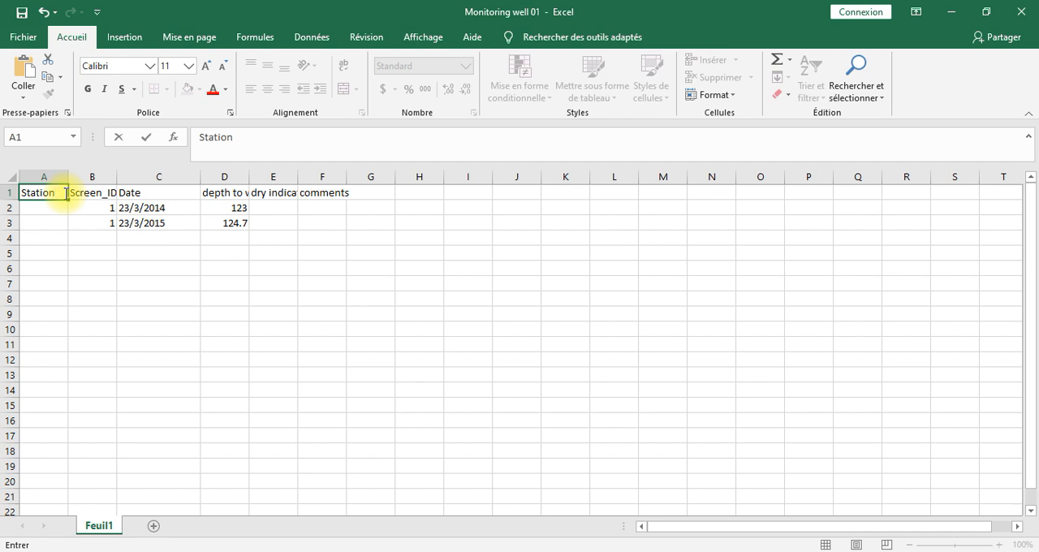
click(68, 212)
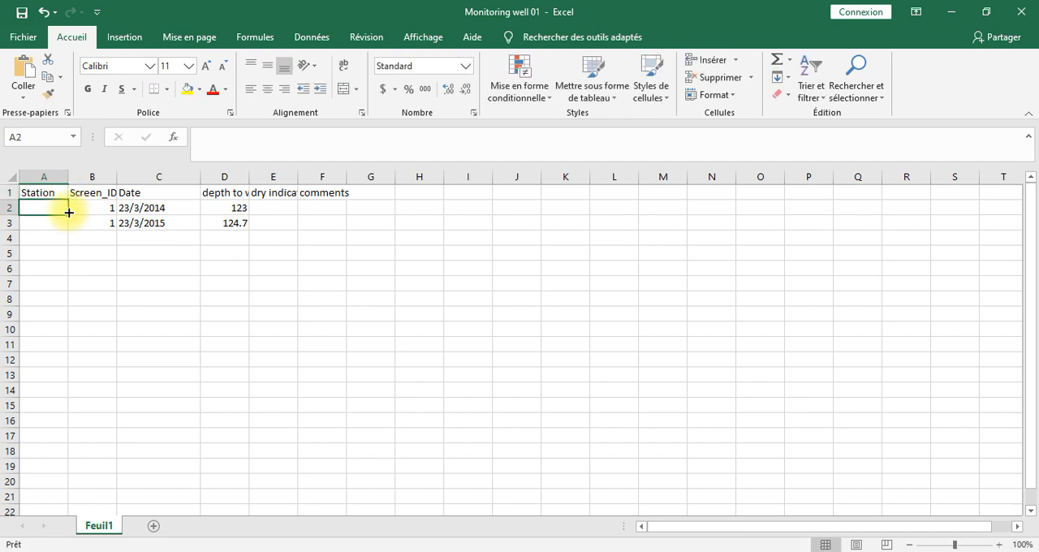
text(1)
drag(69, 218, 72, 232)
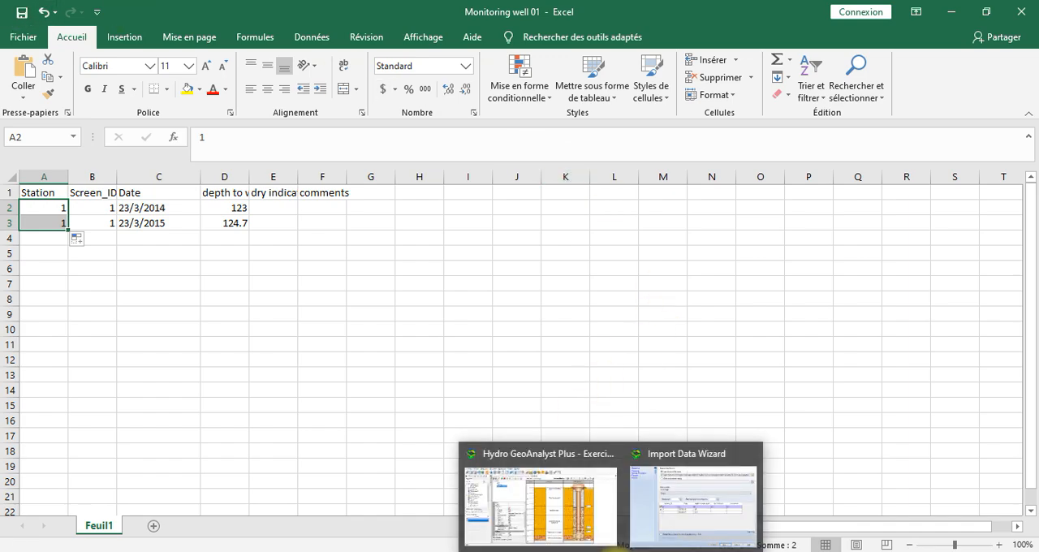
Step: Switch back to the Import Data Wizard and reload Monitoring well 01 as the source file, continuing although it is open elsewhere
click(663, 509)
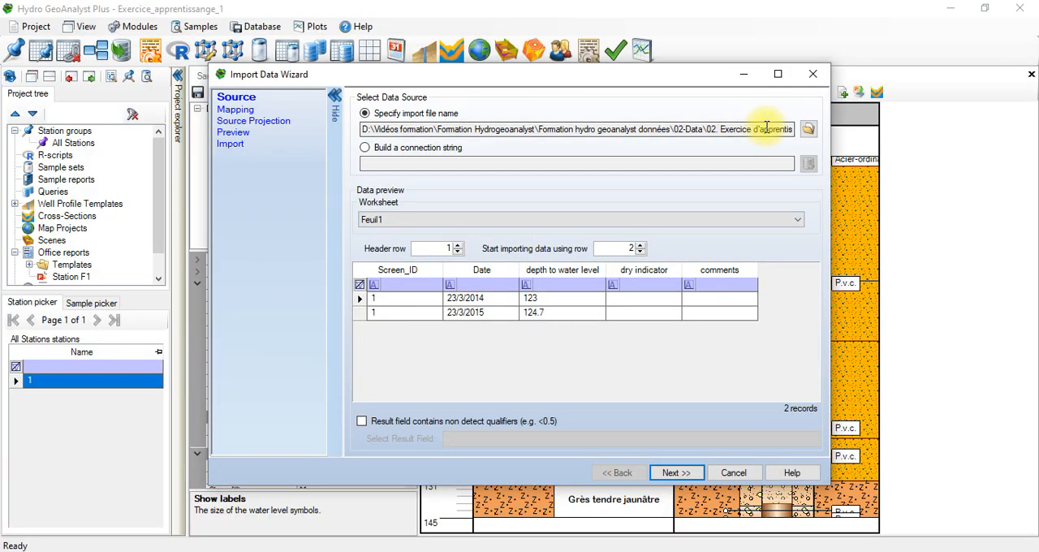
click(808, 129)
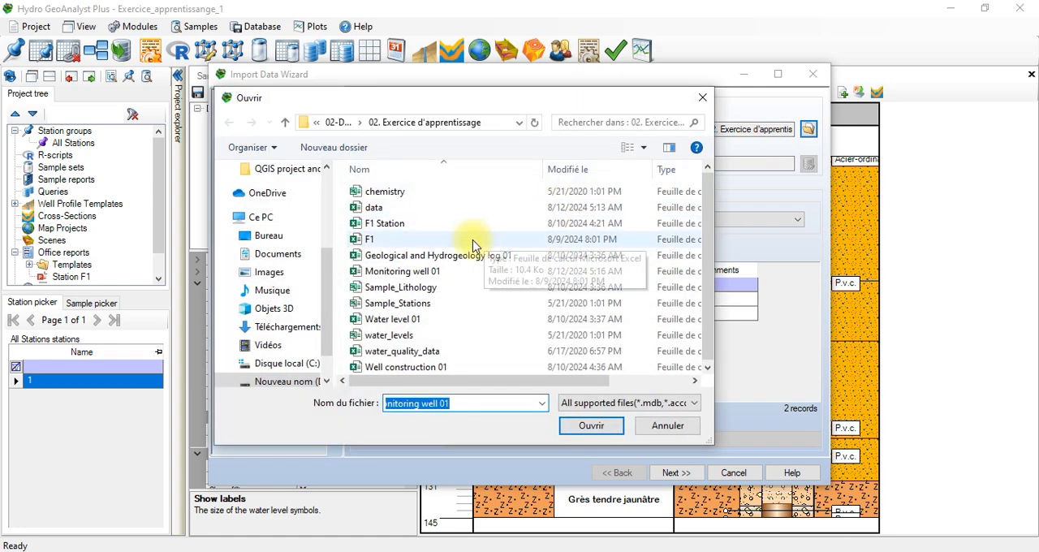
click(477, 275)
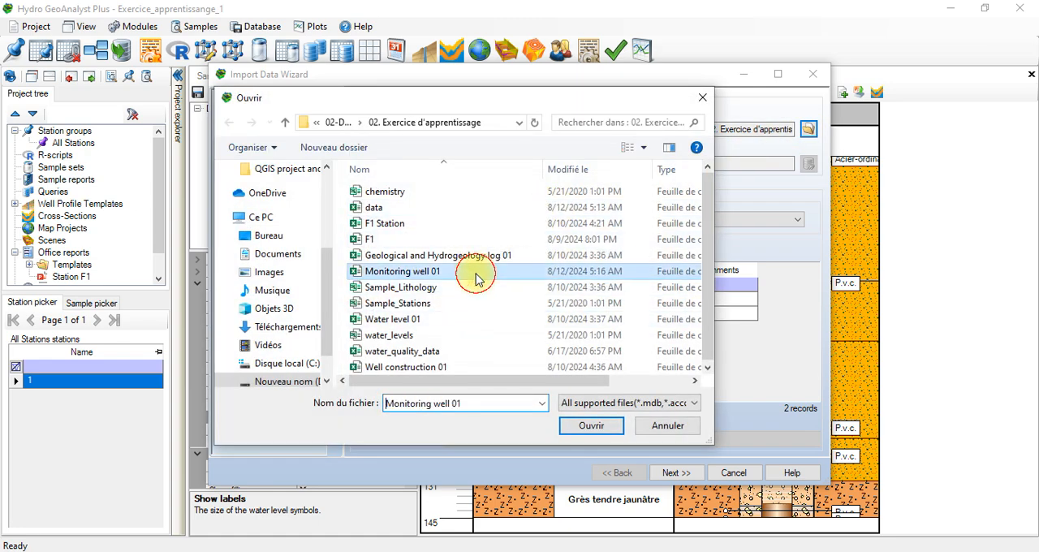
click(591, 424)
click(578, 348)
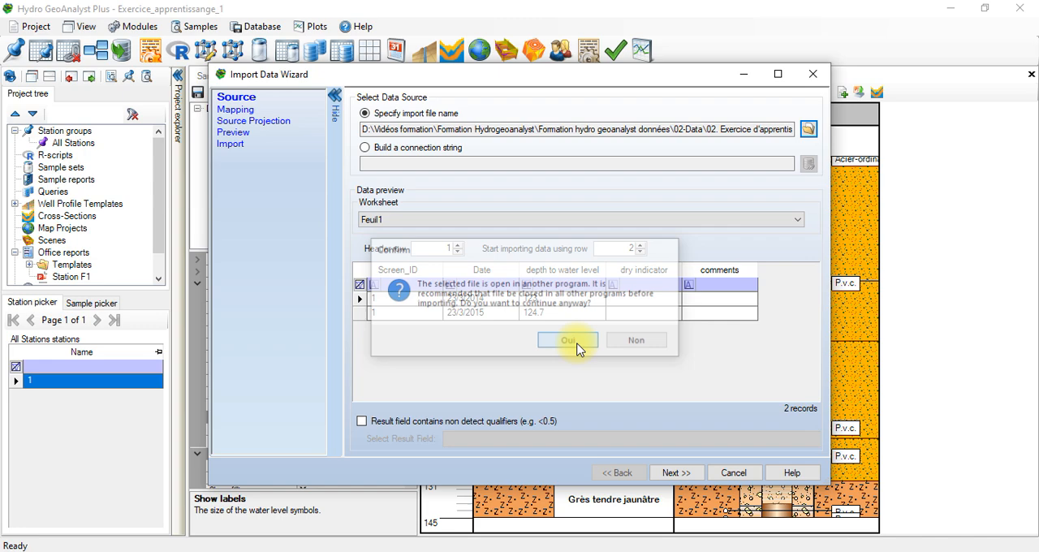
Step: Select the Water Level table for import and review the field mappings of the Screen and Water Level tables
click(681, 473)
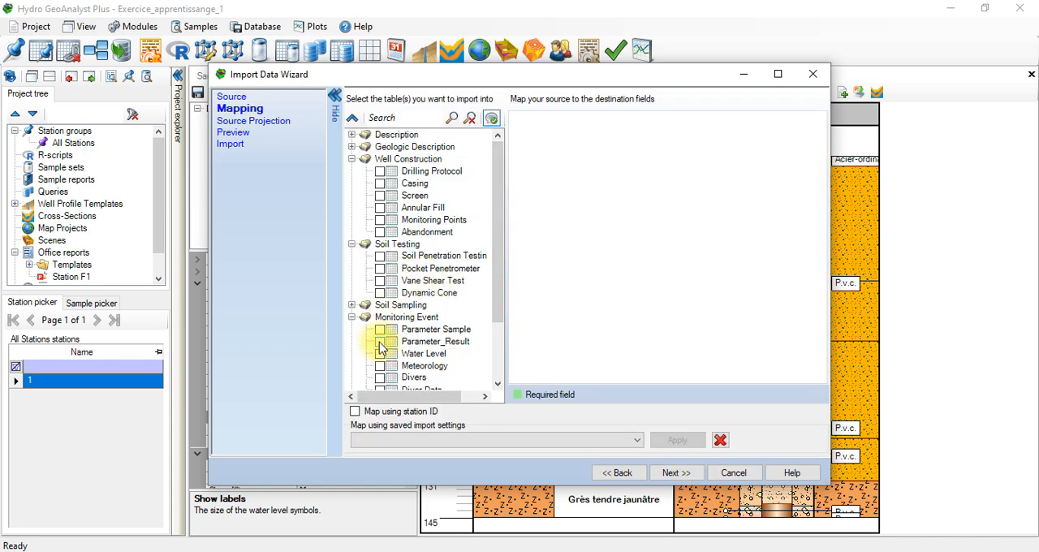
click(379, 353)
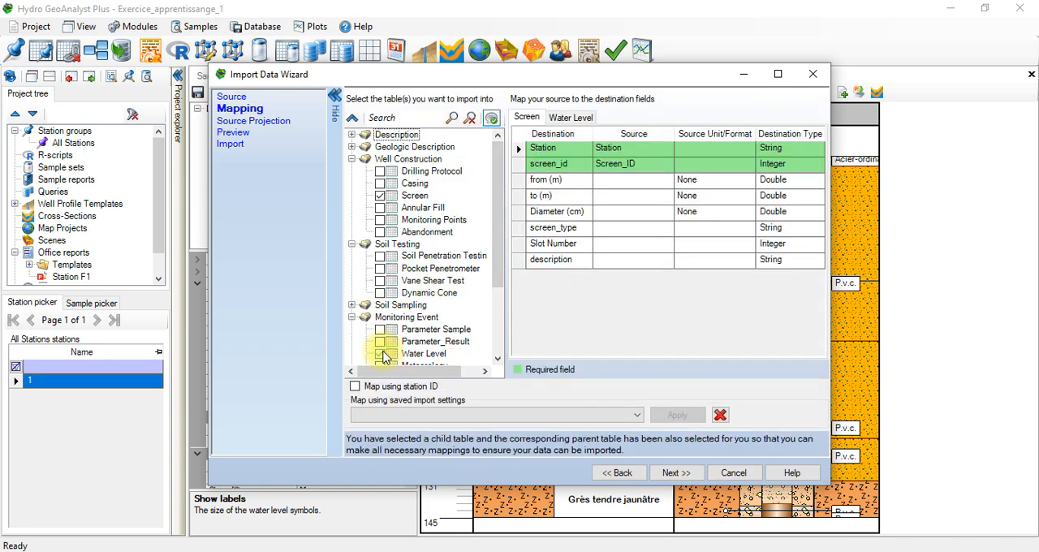
click(654, 182)
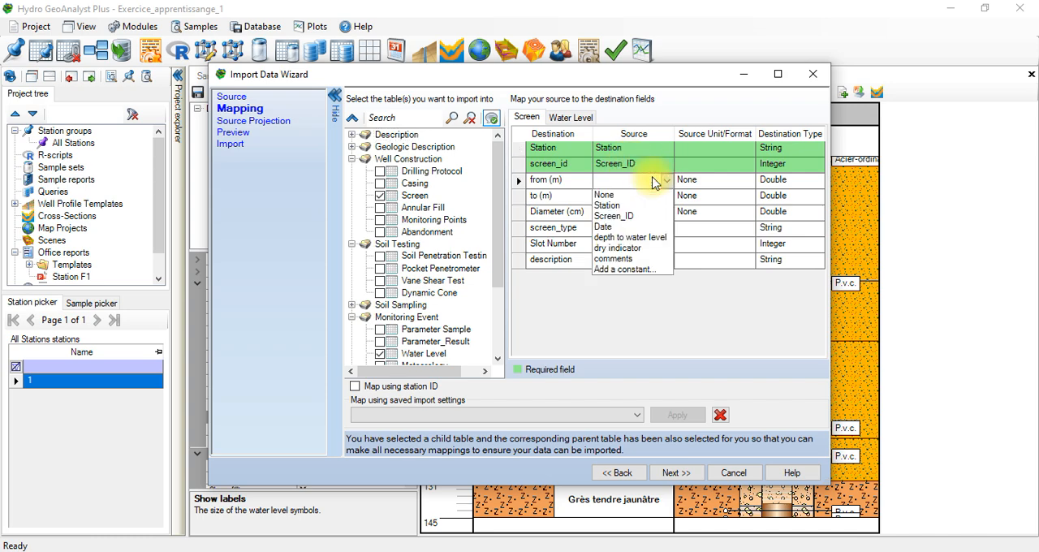
click(575, 118)
click(575, 118)
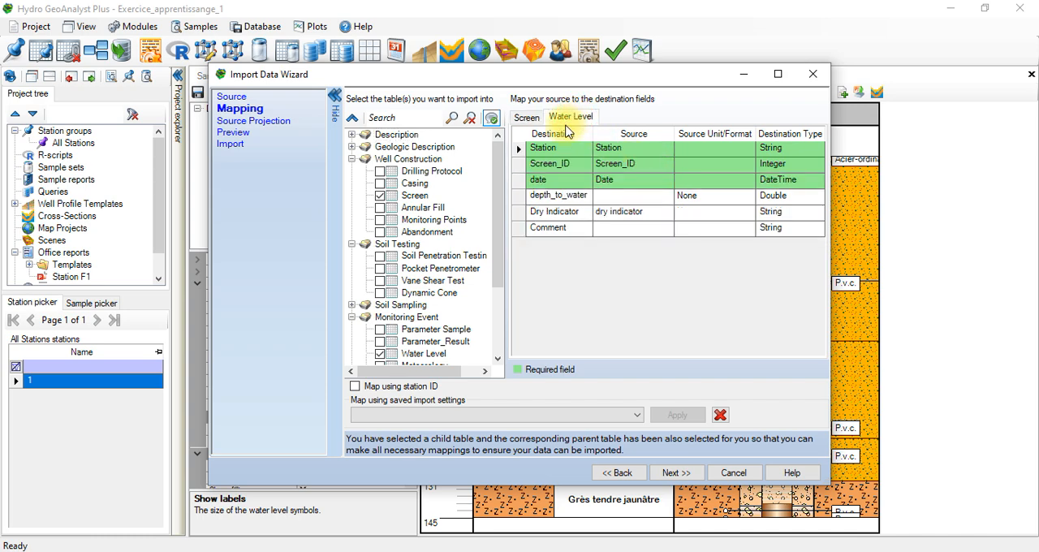
click(633, 166)
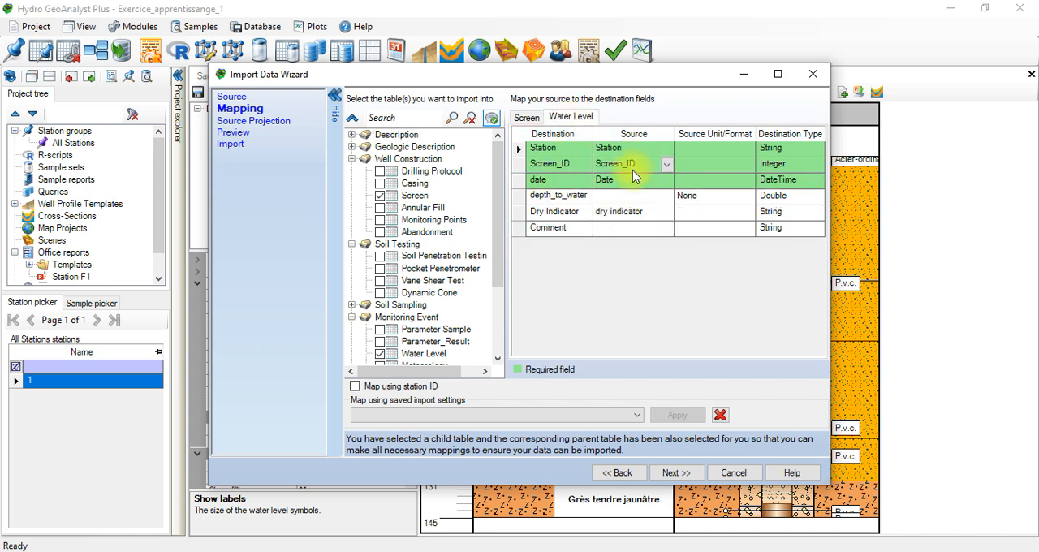
click(529, 122)
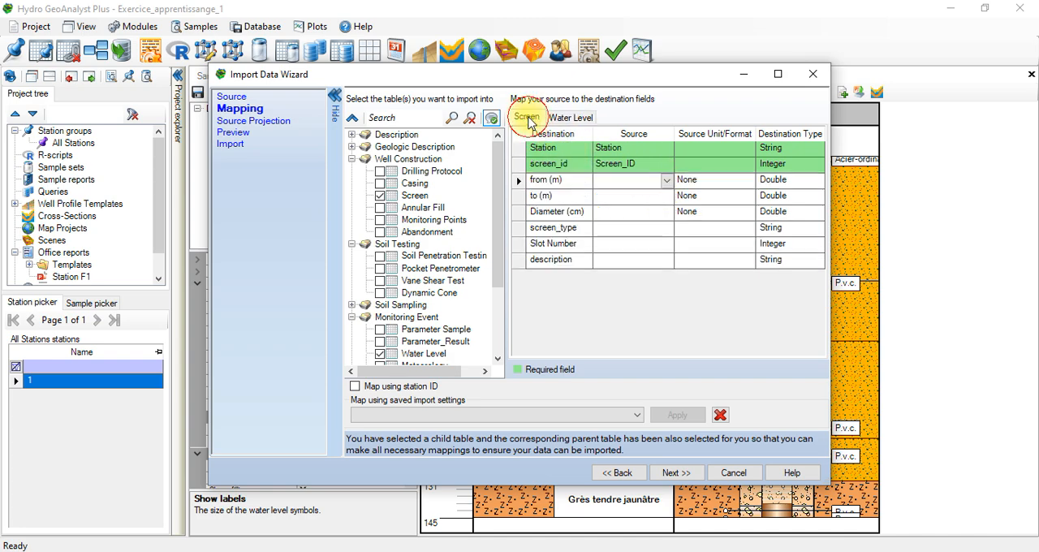
click(581, 118)
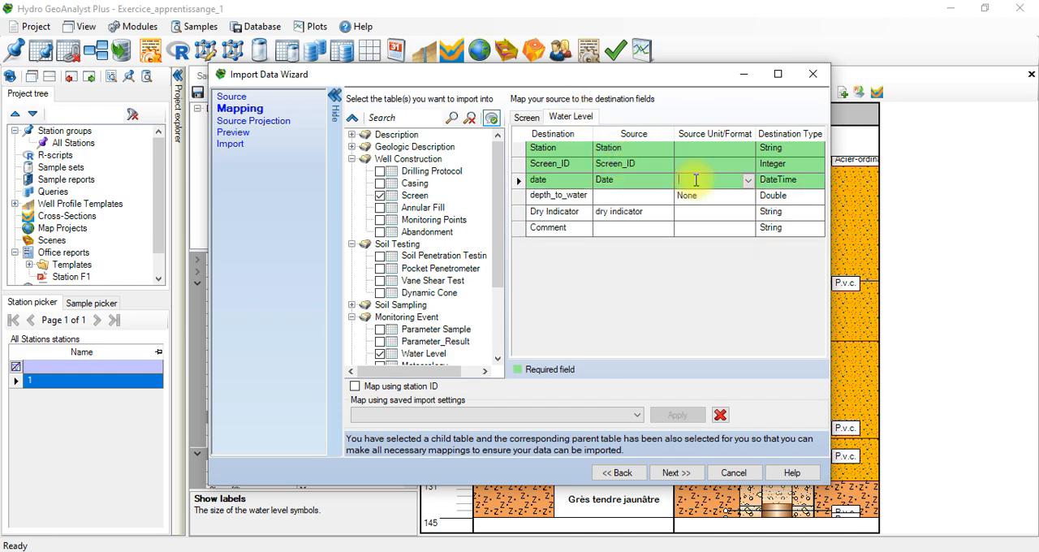
Step: In the Water Level mapping, set the date format to dd/MM/yyyy and map depth_to_water to depth to water level in m
click(747, 181)
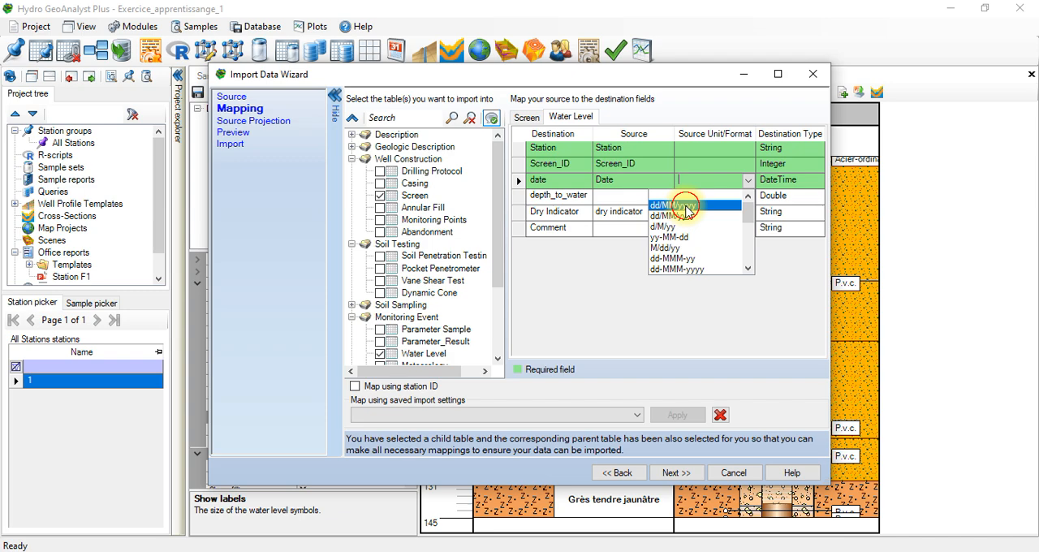
click(686, 206)
click(704, 197)
click(703, 198)
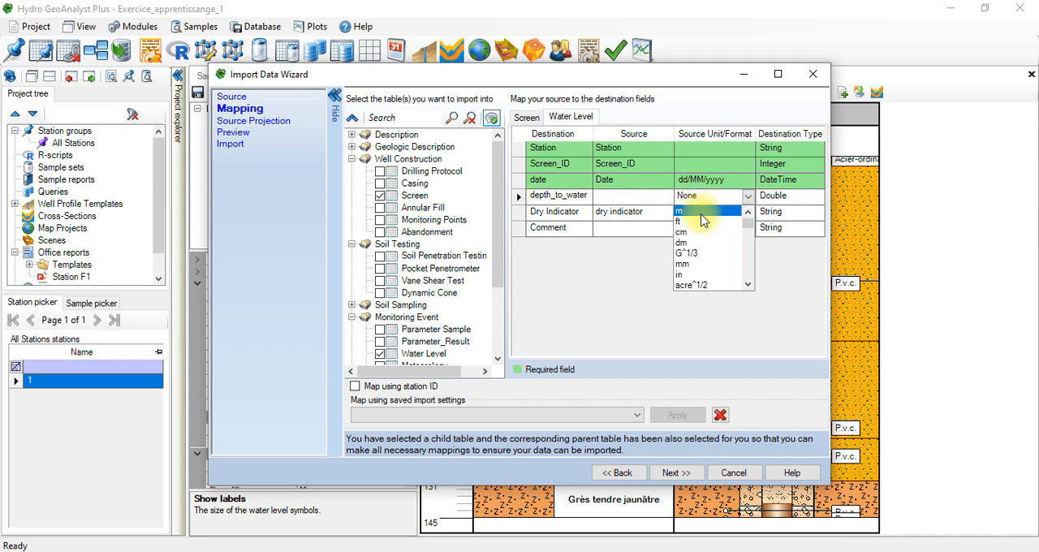
click(703, 212)
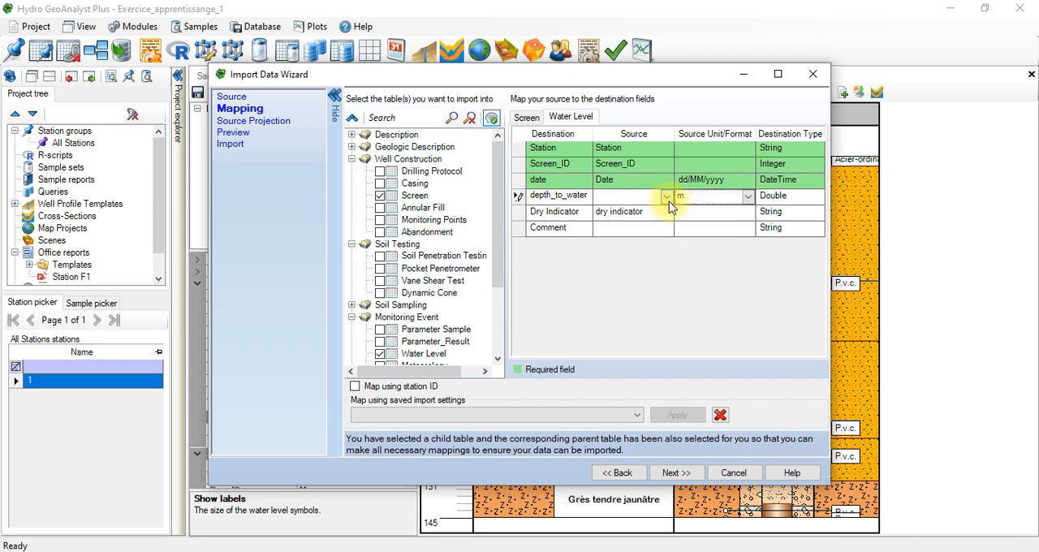
click(666, 197)
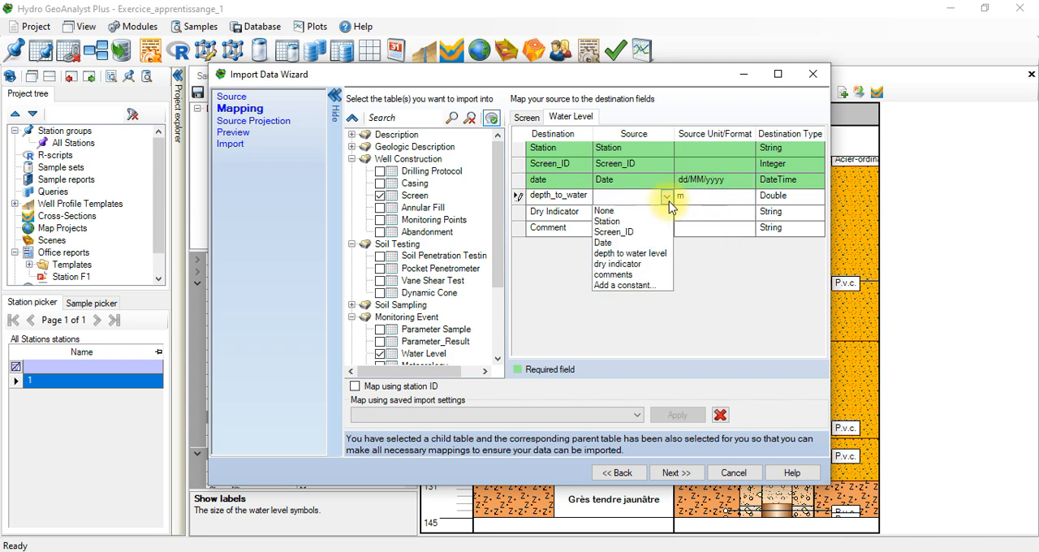
click(641, 253)
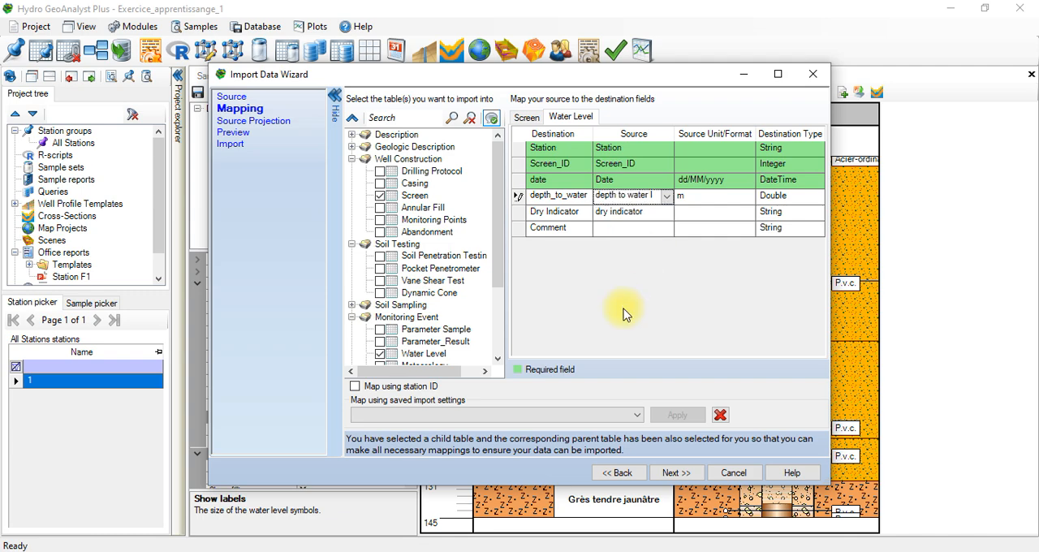
Step: Validate the mapping, inspect the records behind the data type incompatibility and return to the mapping
click(677, 473)
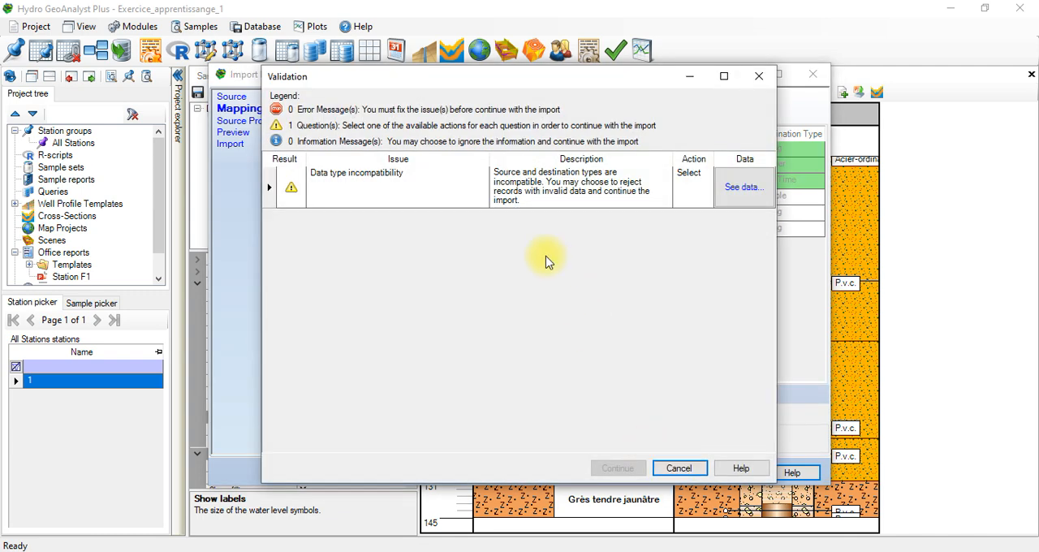
click(736, 186)
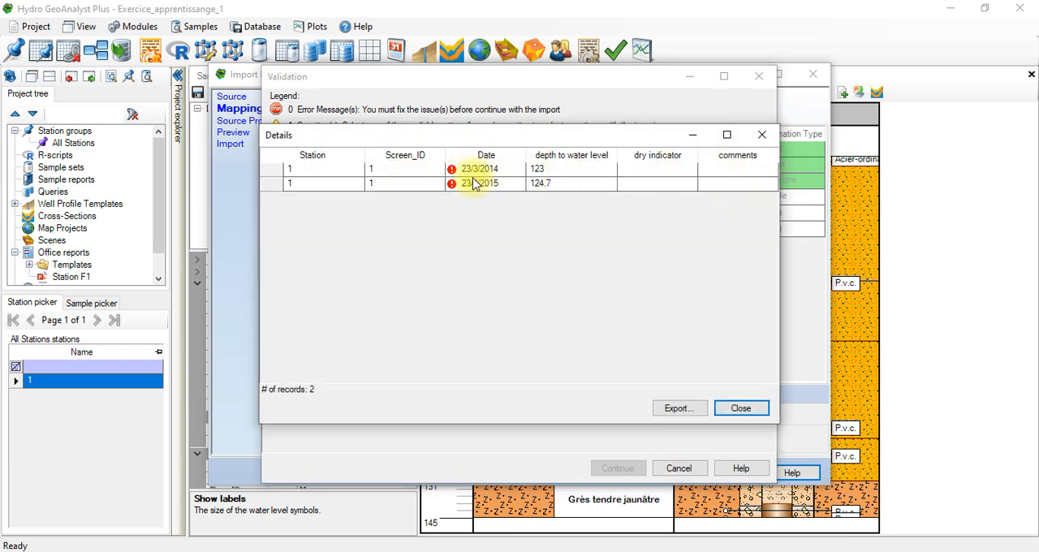
click(737, 409)
click(679, 468)
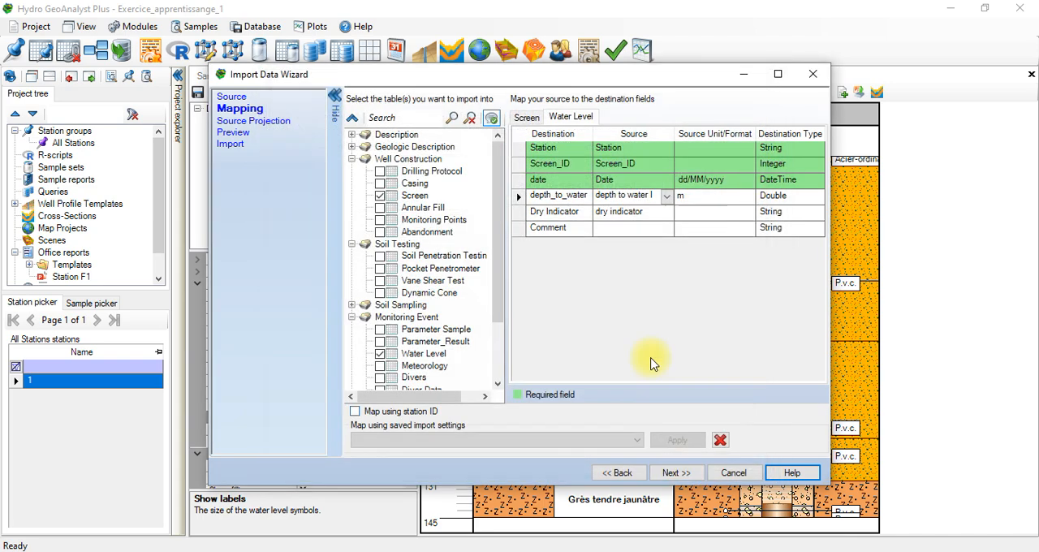
Step: Try d/M/yy as the source format of the date field, validate the mapping and return to it
click(705, 179)
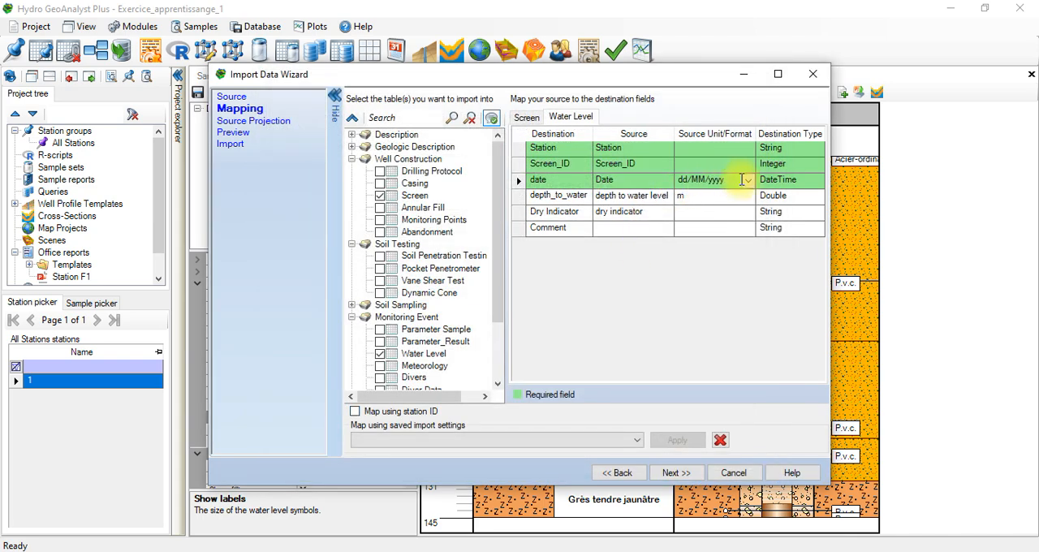
click(746, 181)
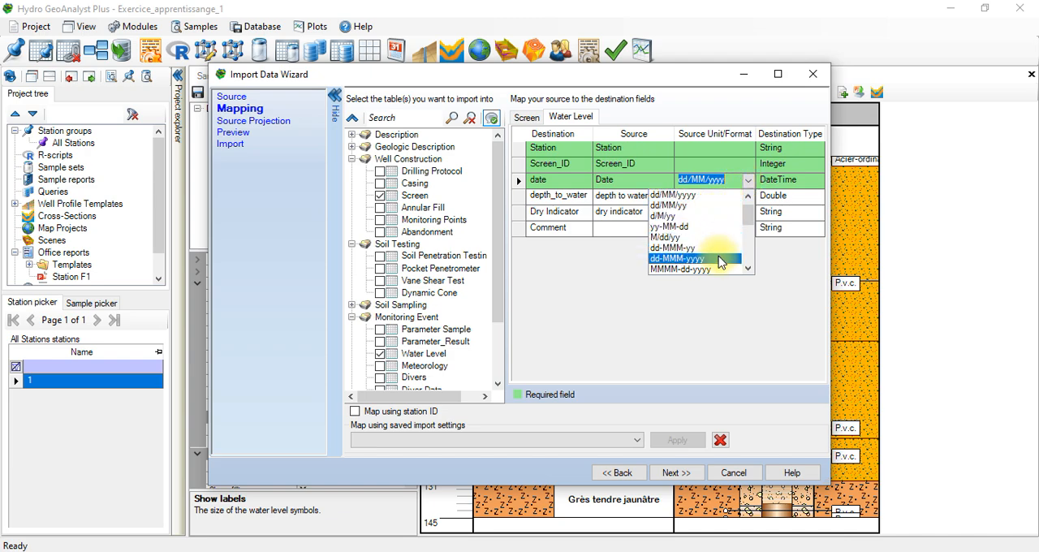
click(690, 216)
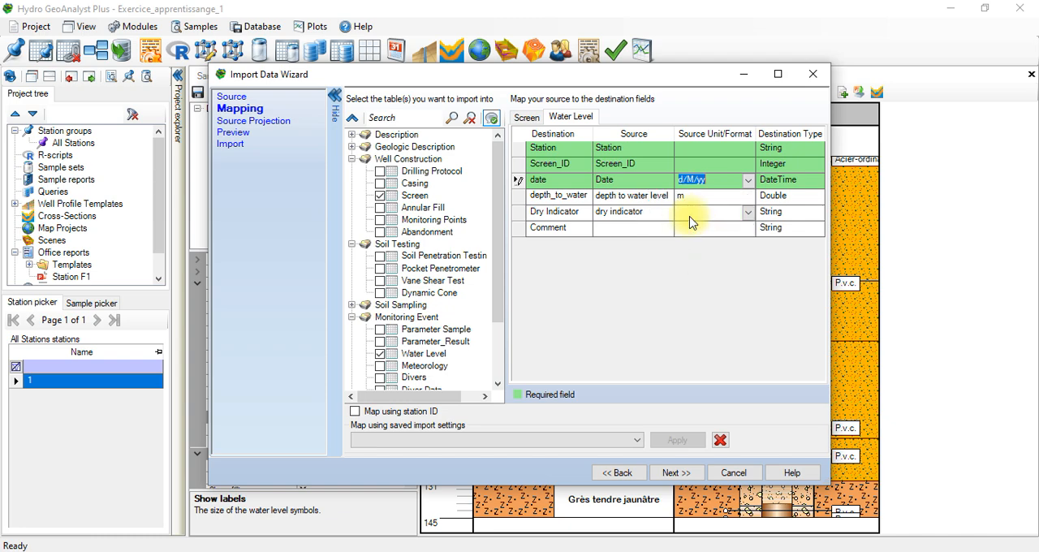
click(678, 473)
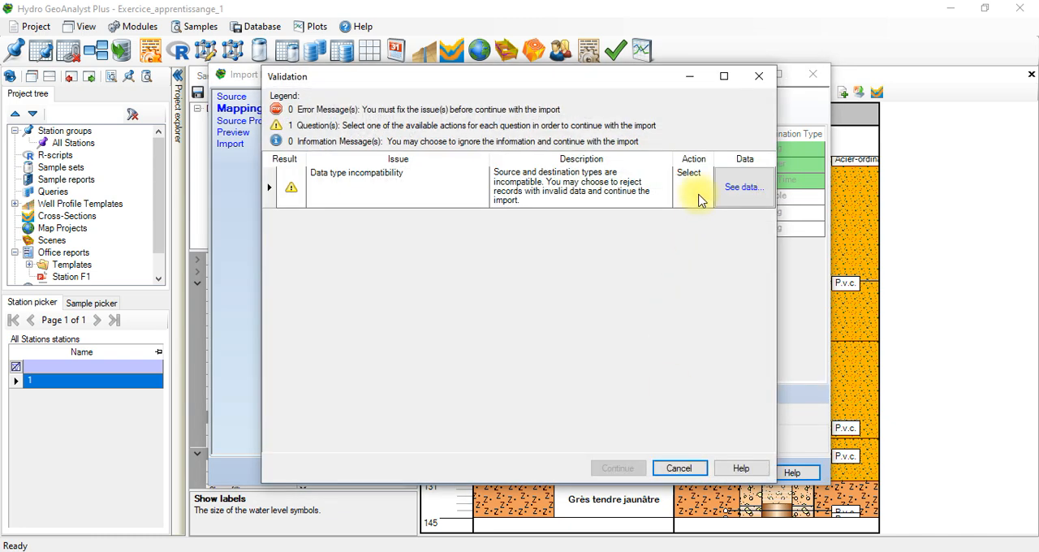
click(678, 469)
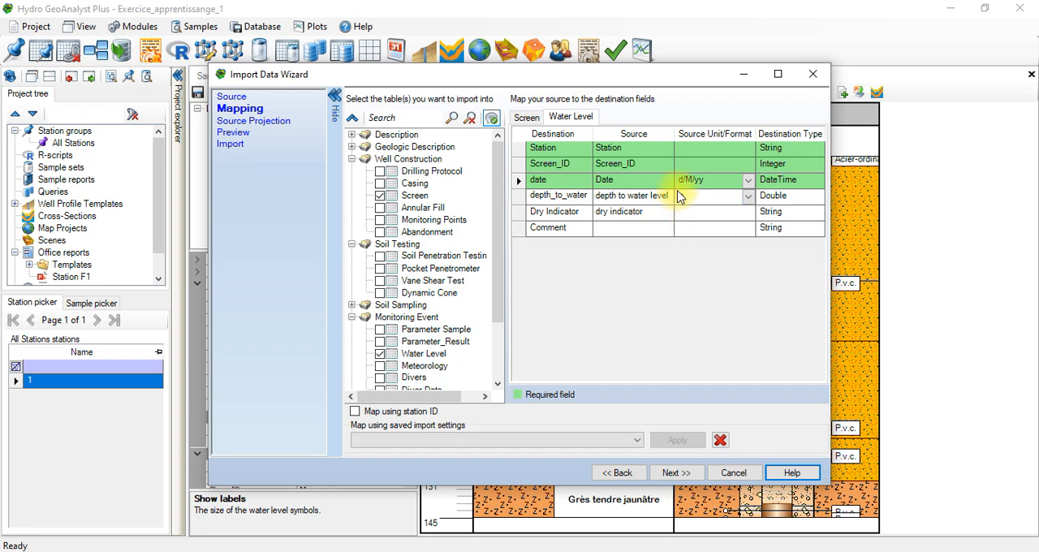
Step: Choose another source format for the Water Level date field and validate the mapping again
click(750, 181)
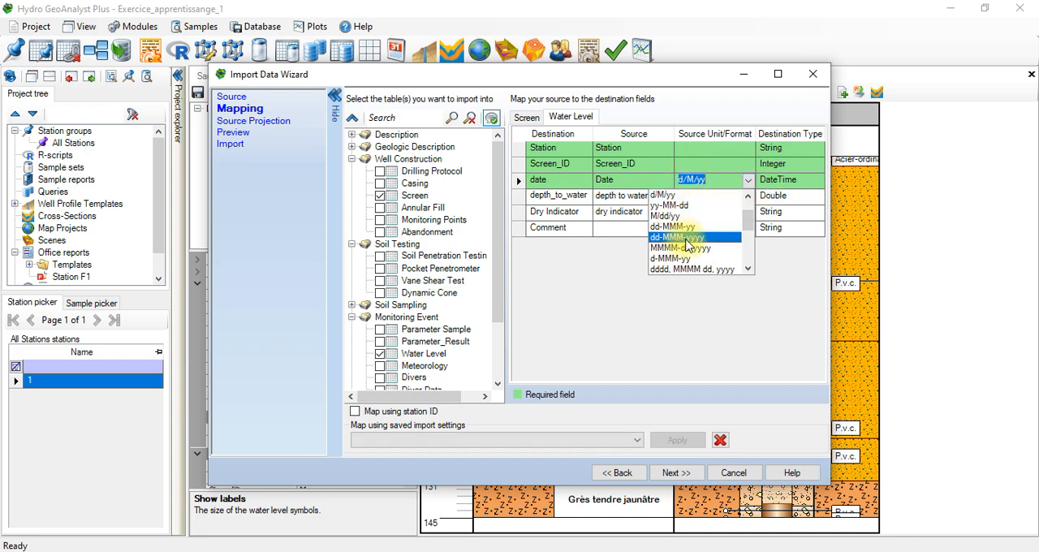
click(703, 226)
click(681, 473)
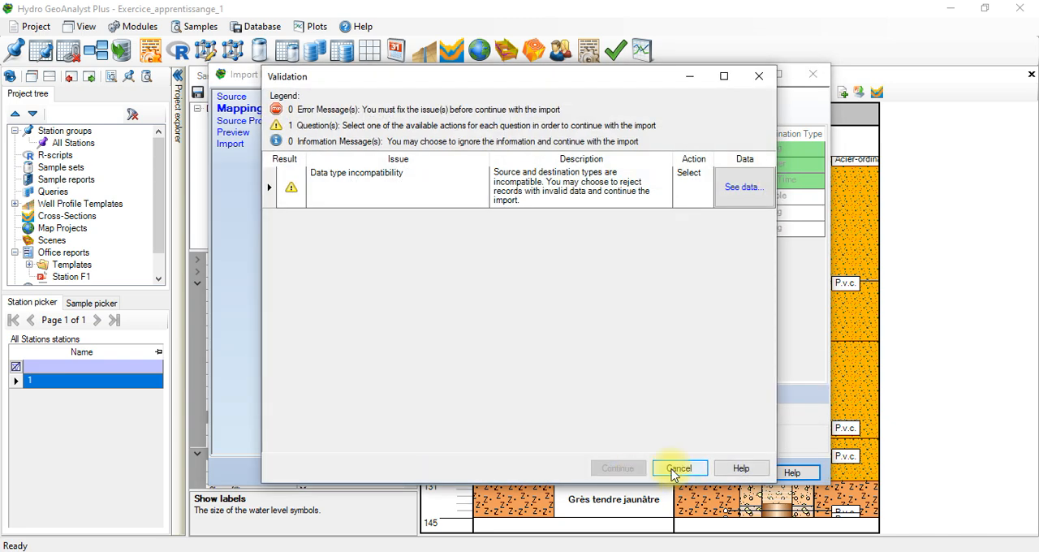
Step: Try dd/MM/yy as the source format of the Water Level date field, validate the mapping and return to it
click(679, 468)
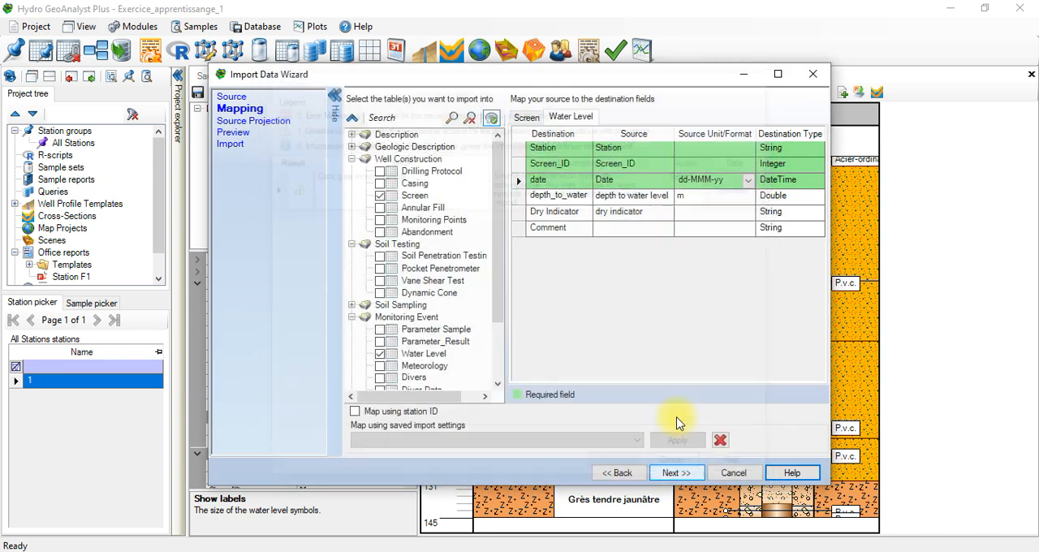
click(748, 181)
scroll(747, 252, down, 3)
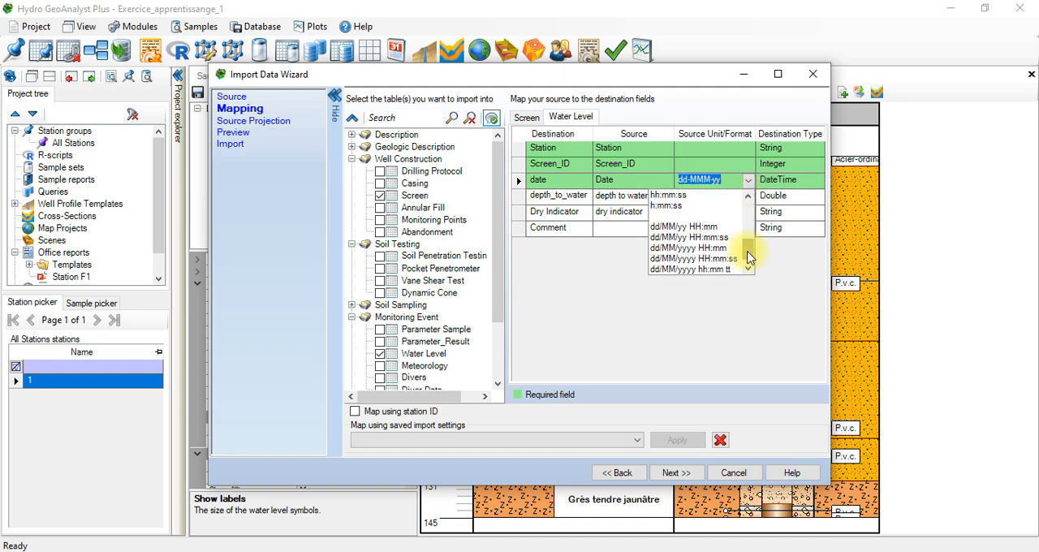
drag(747, 254, 749, 197)
click(678, 216)
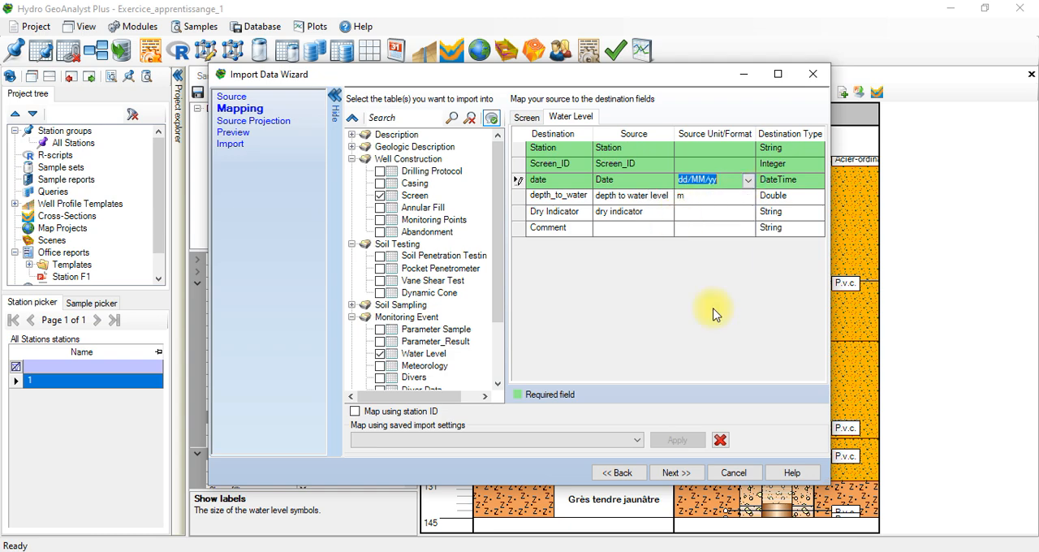
click(676, 473)
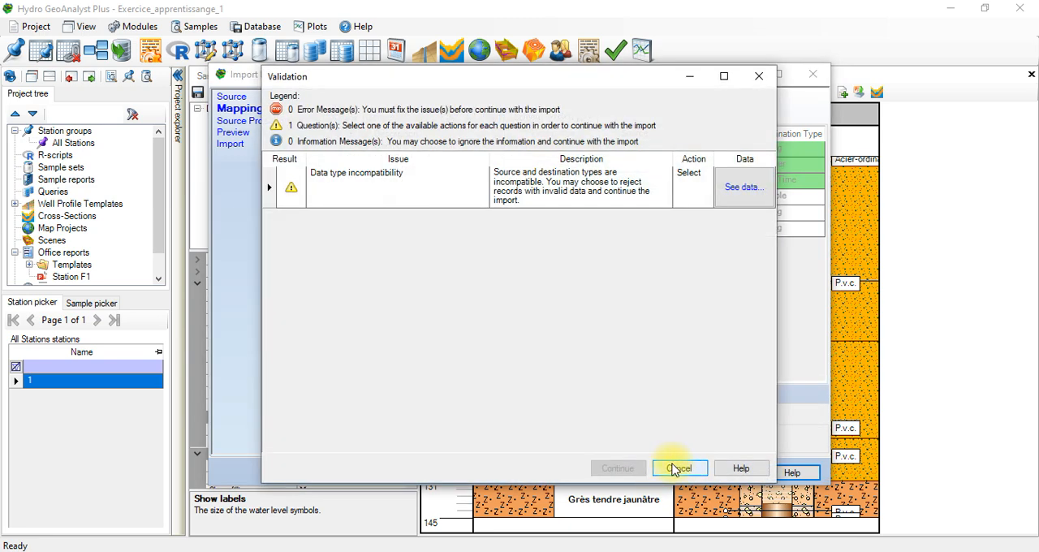
click(677, 469)
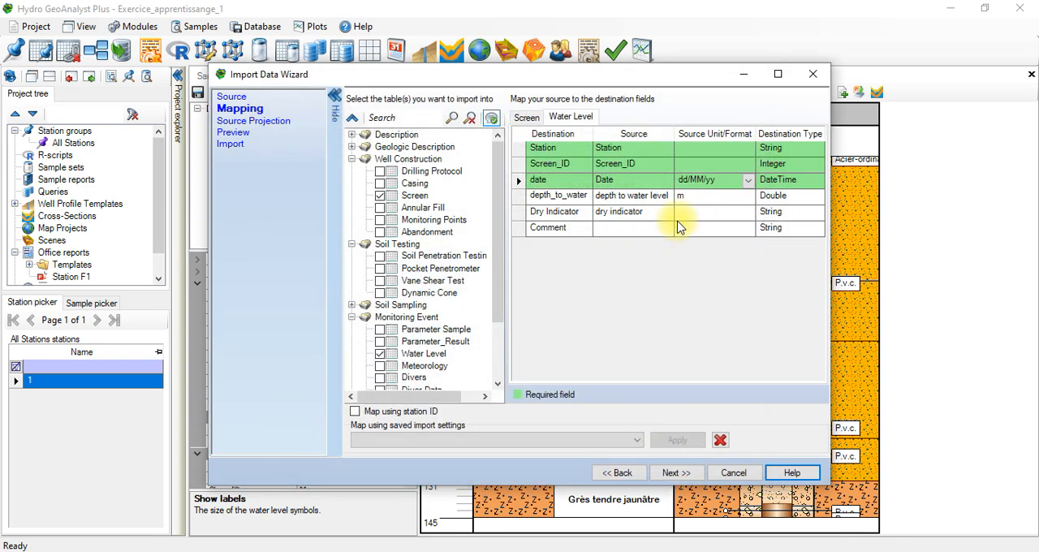
Step: Set the Water Level date field's source format to dd/MM/yyyy and validate the mapping
click(748, 180)
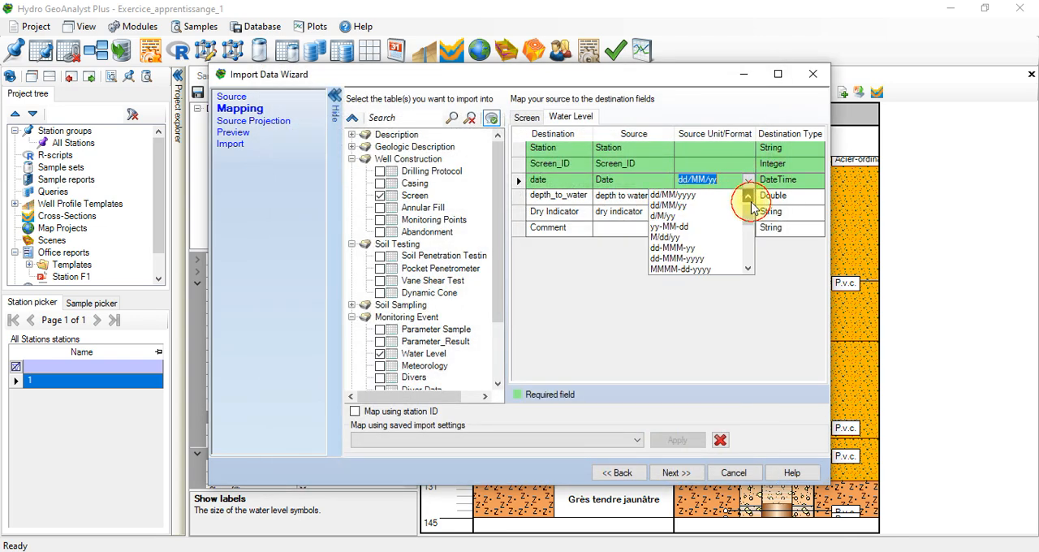
click(708, 208)
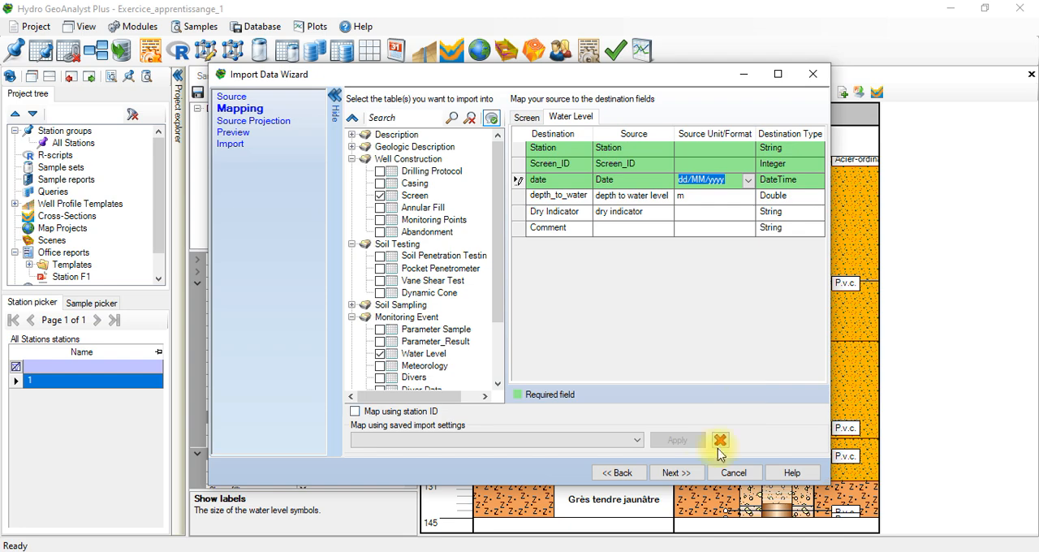
click(677, 473)
Step: Choose to reject the records with the data type incompatibility, run the import and finish the wizard
click(703, 208)
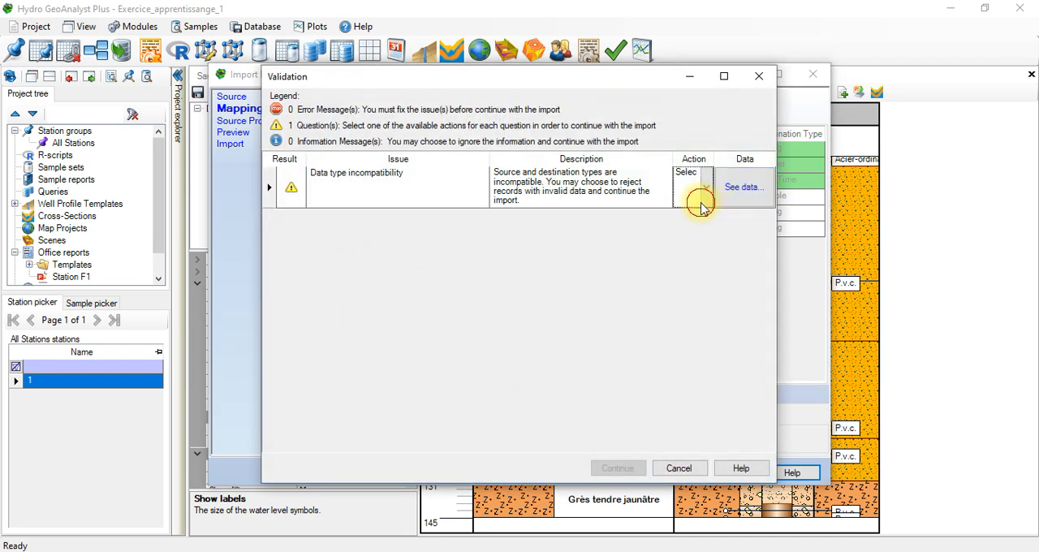
click(702, 205)
click(698, 226)
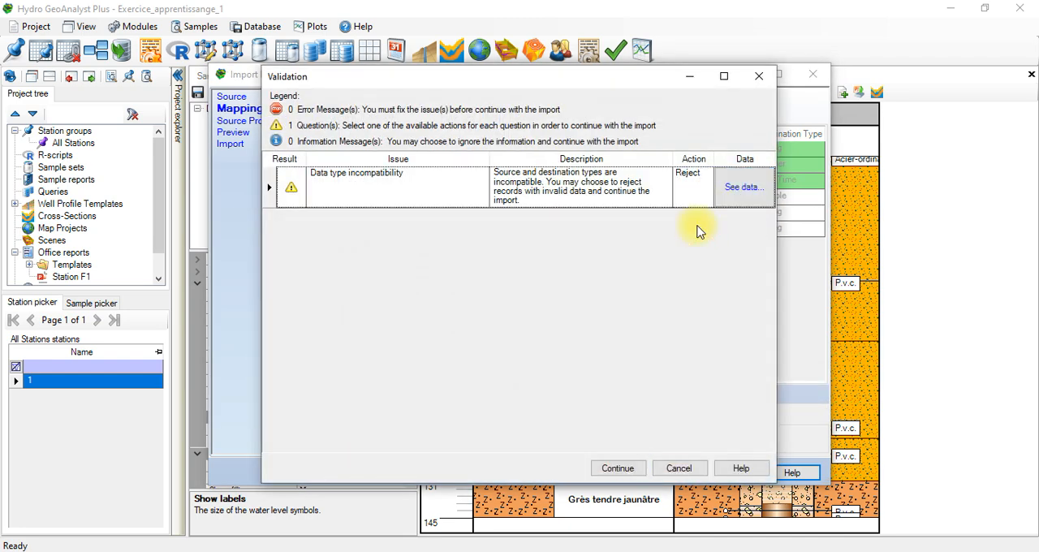
click(625, 469)
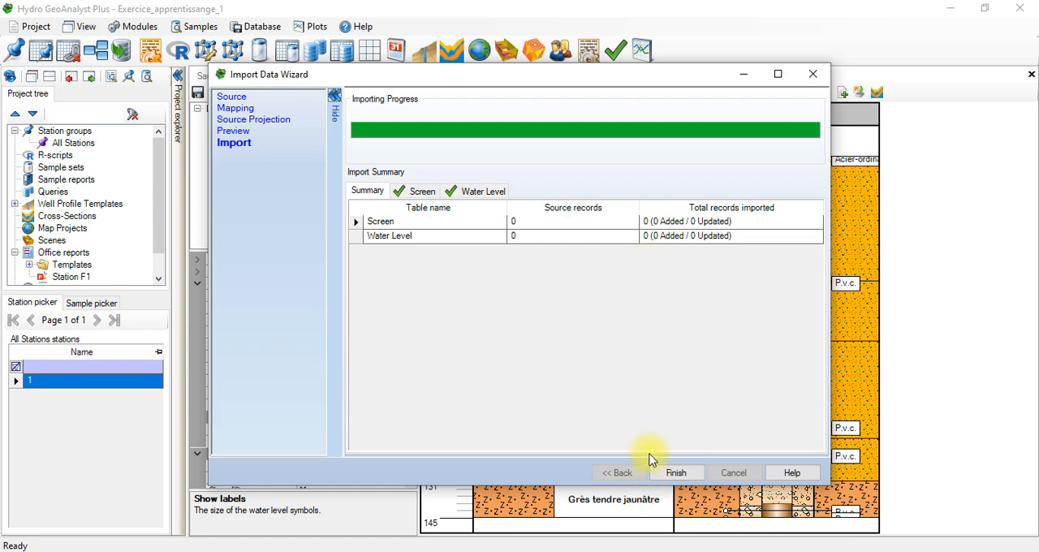
click(669, 472)
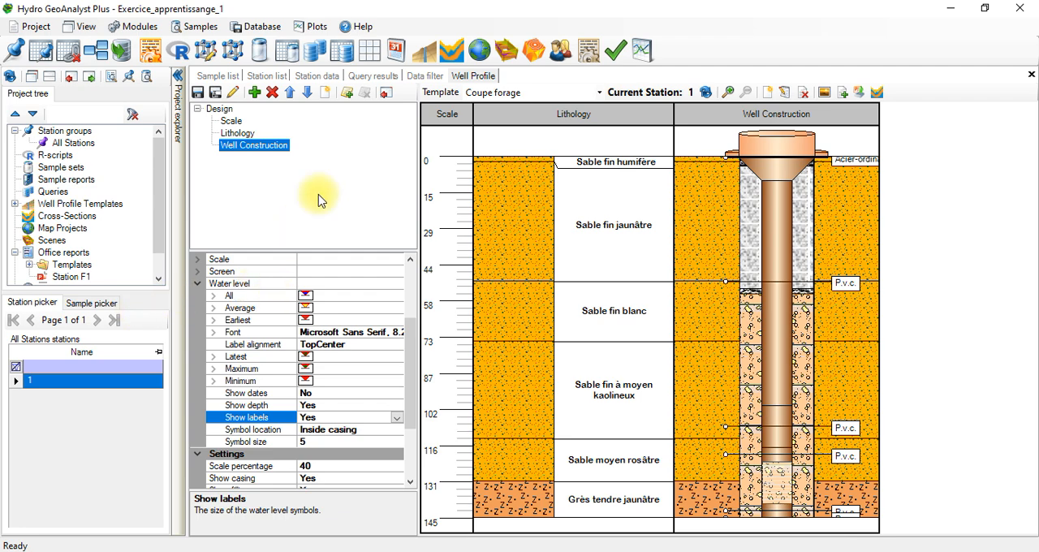
click(313, 271)
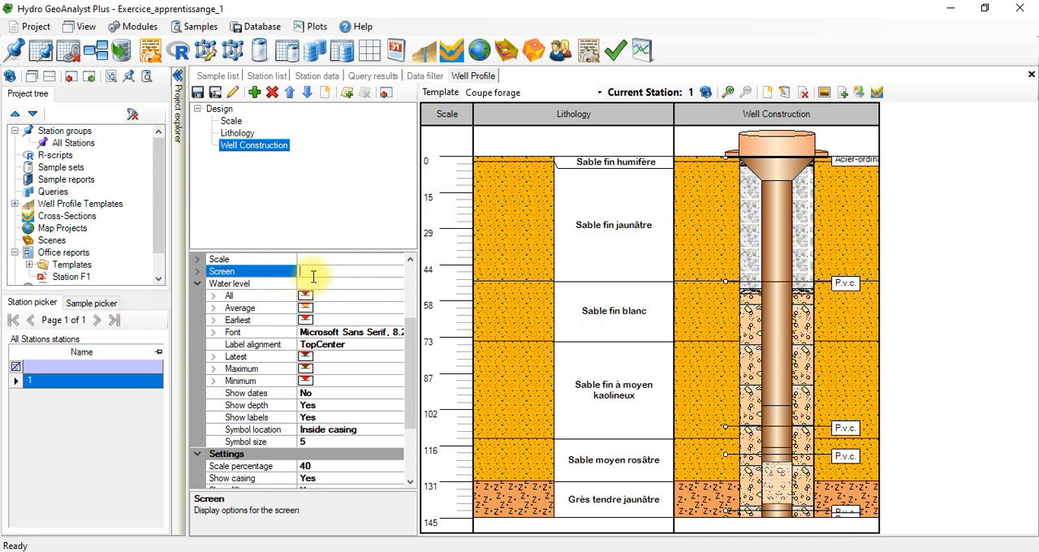
click(322, 282)
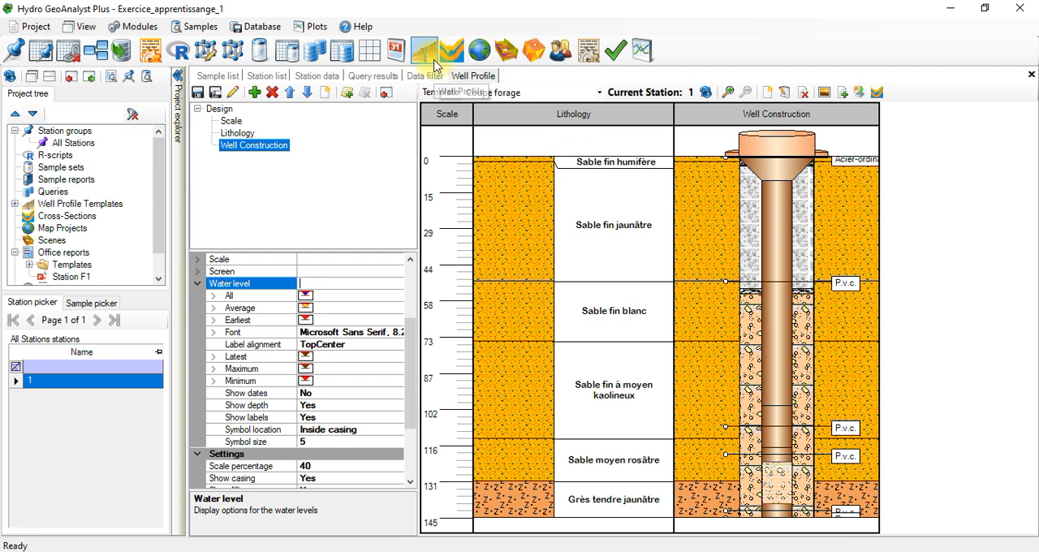
scroll(401, 438, down, 3)
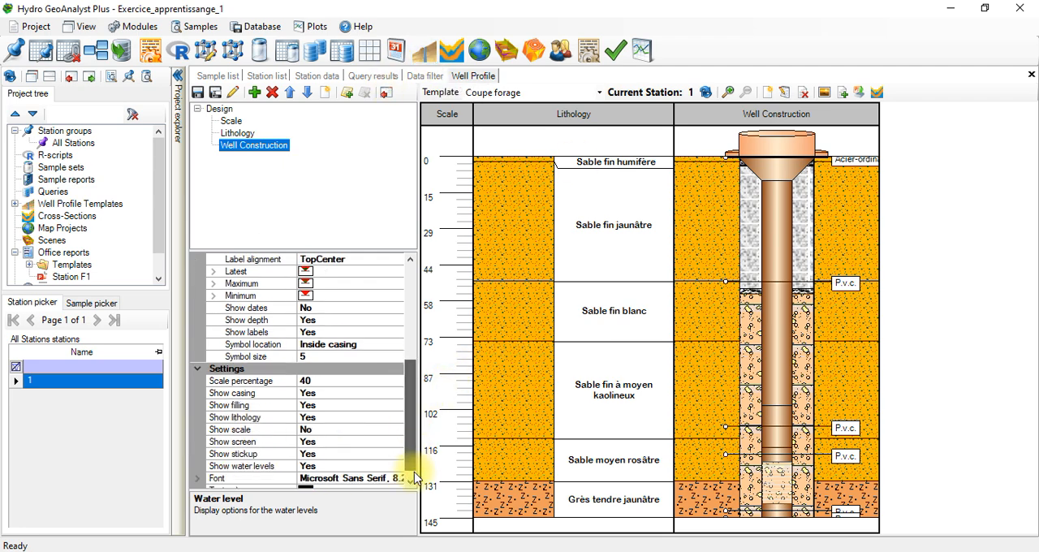
drag(414, 475, 415, 349)
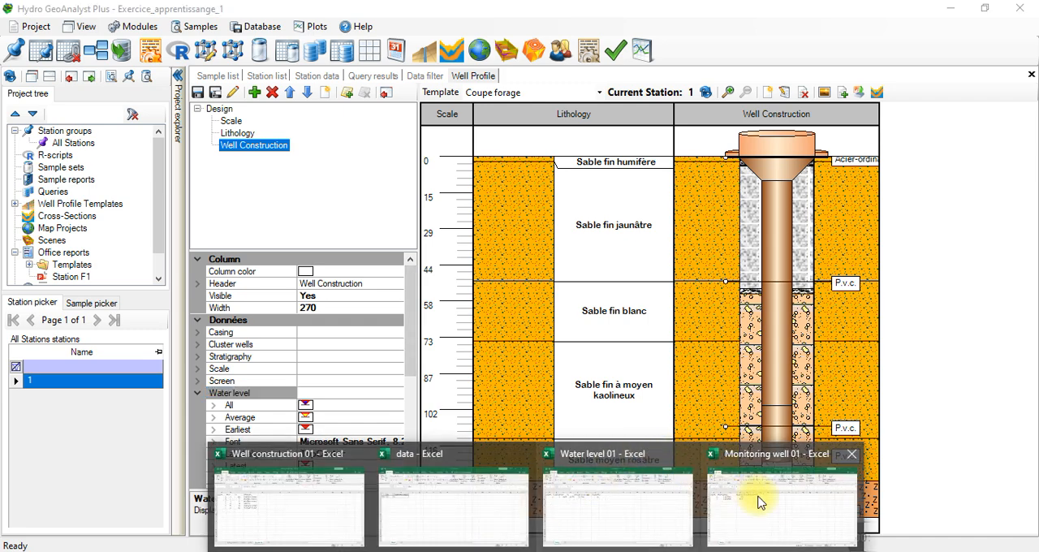
Step: Switch to the Monitoring well 01 workbook in Excel and rewrite the date in C2 as 23-3-2014
click(767, 507)
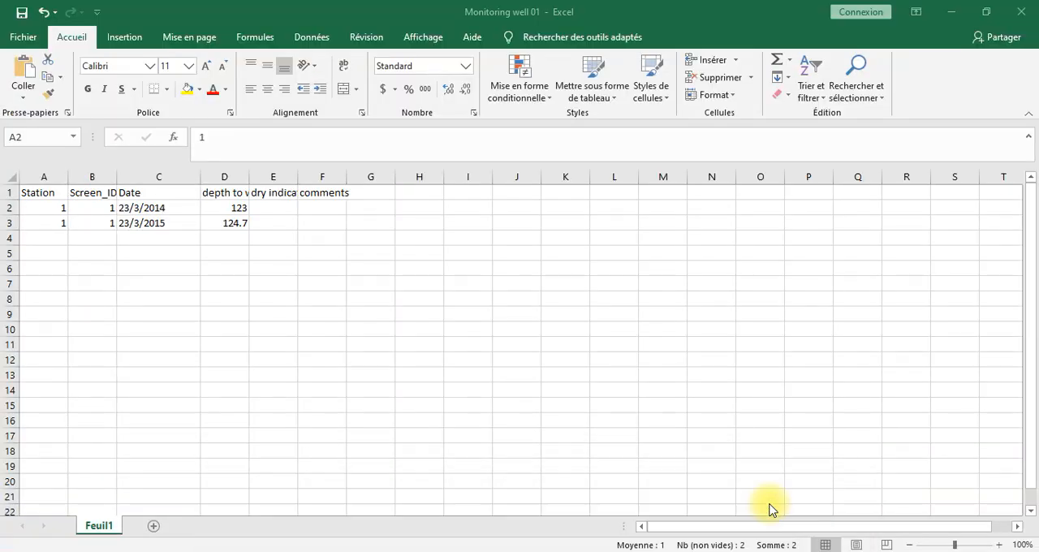
click(158, 220)
click(170, 198)
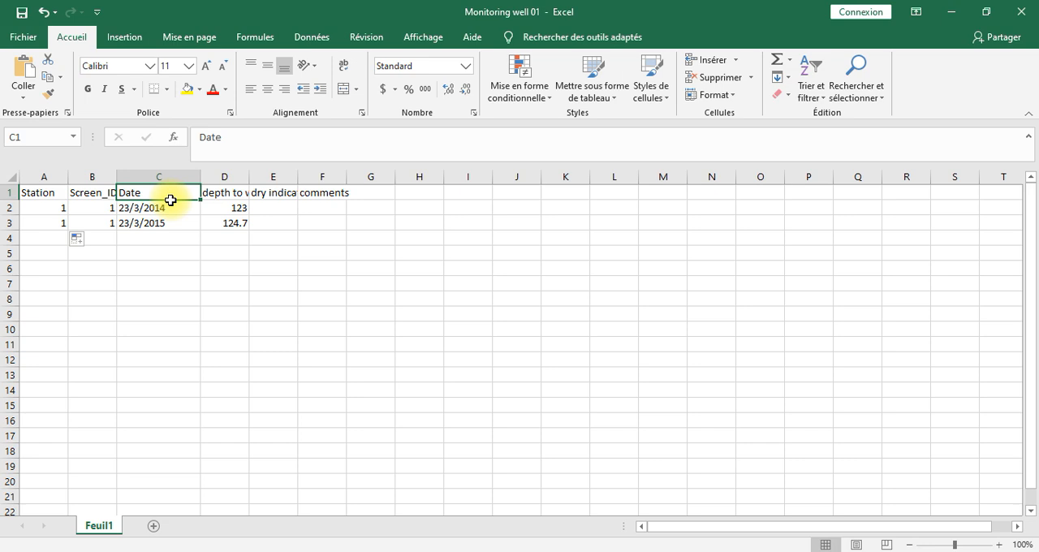
click(167, 204)
double_click(157, 208)
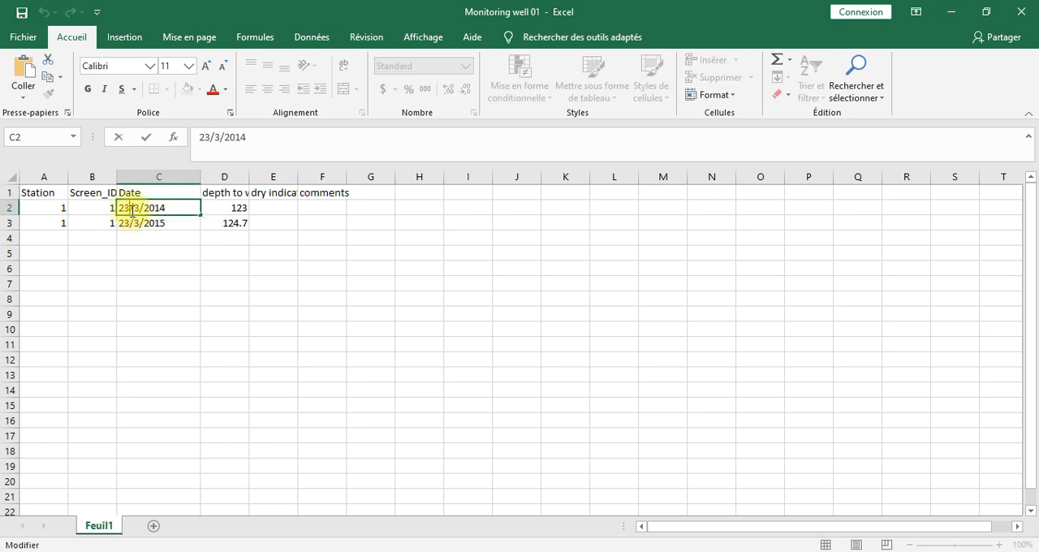
click(132, 209)
key(BackSpace)
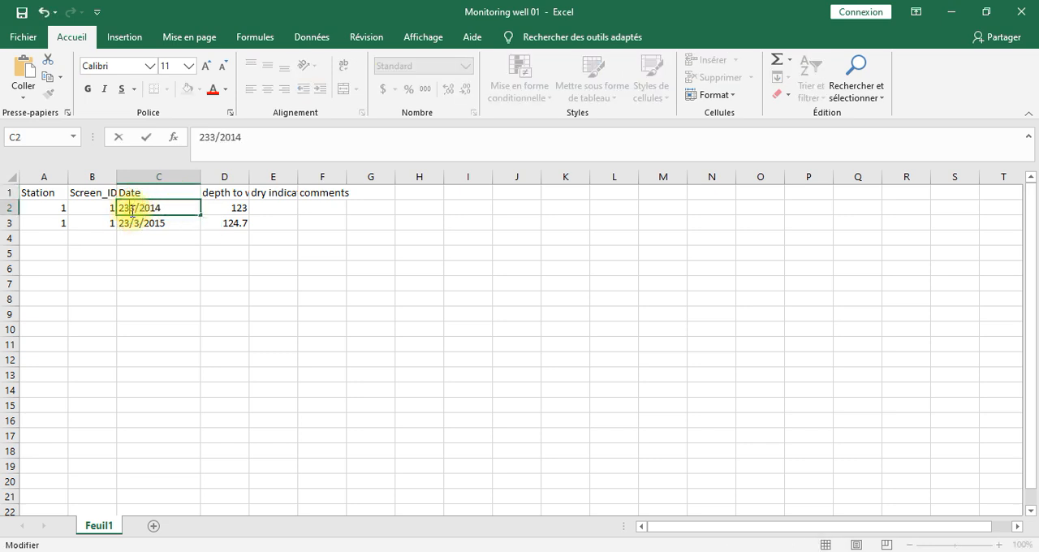
text(-)
key(BackSpace)
text(-3-)
Step: Rewrite the date in C3 as 23-3-2015 and save the workbook
double_click(131, 224)
click(138, 223)
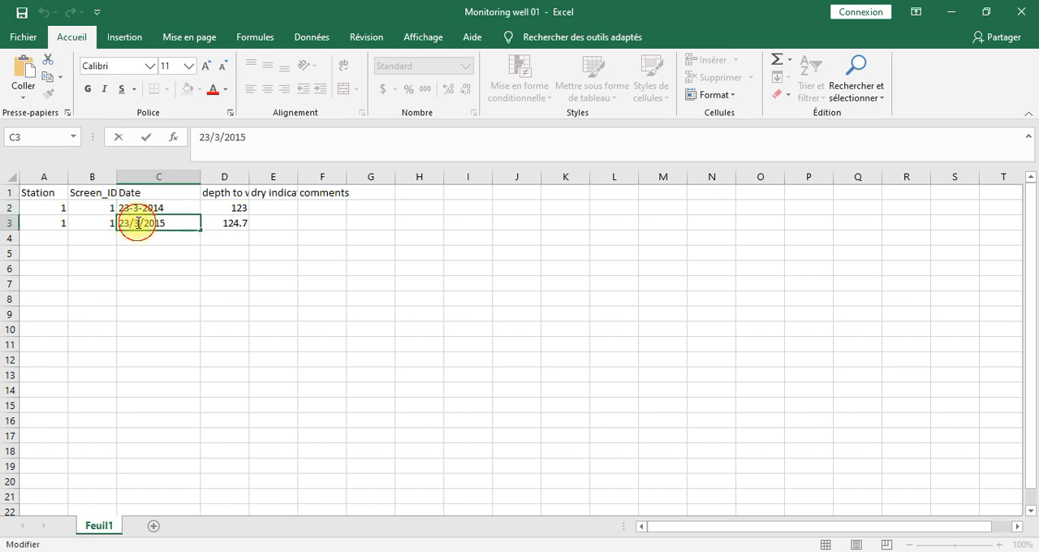
key(BackSpace)
text(()
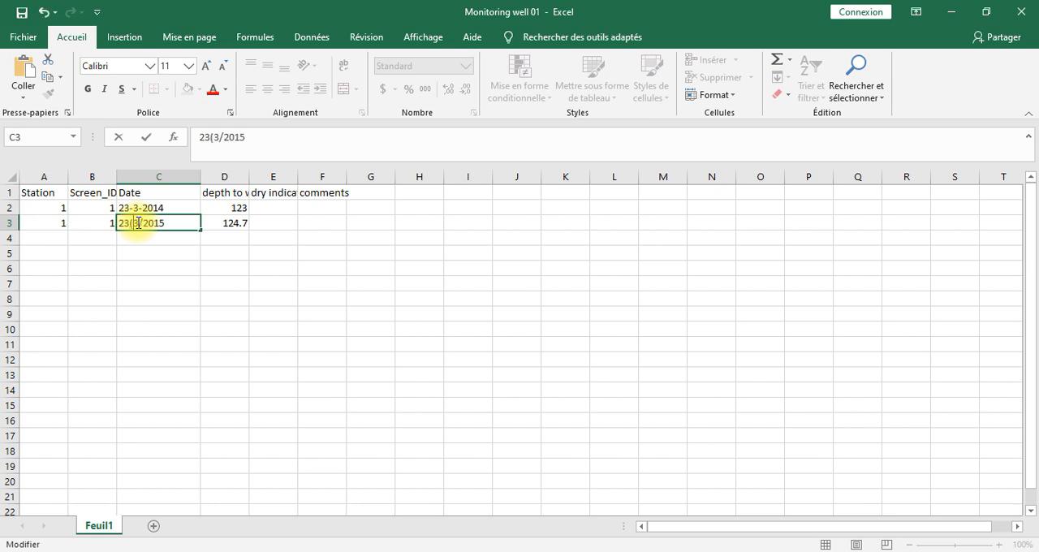
key(BackSpace)
text(')
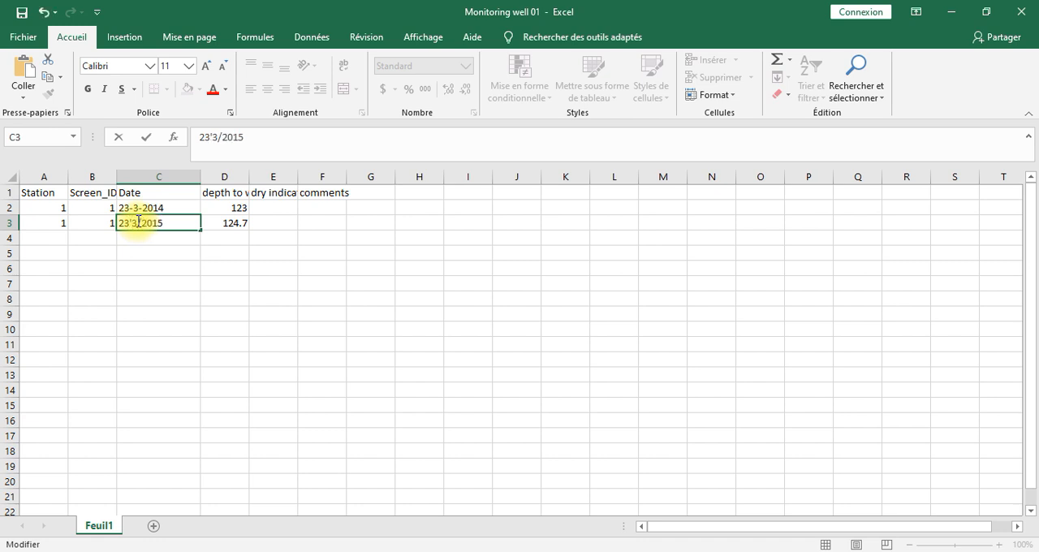
key(BackSpace)
text(()
key(BackSpace)
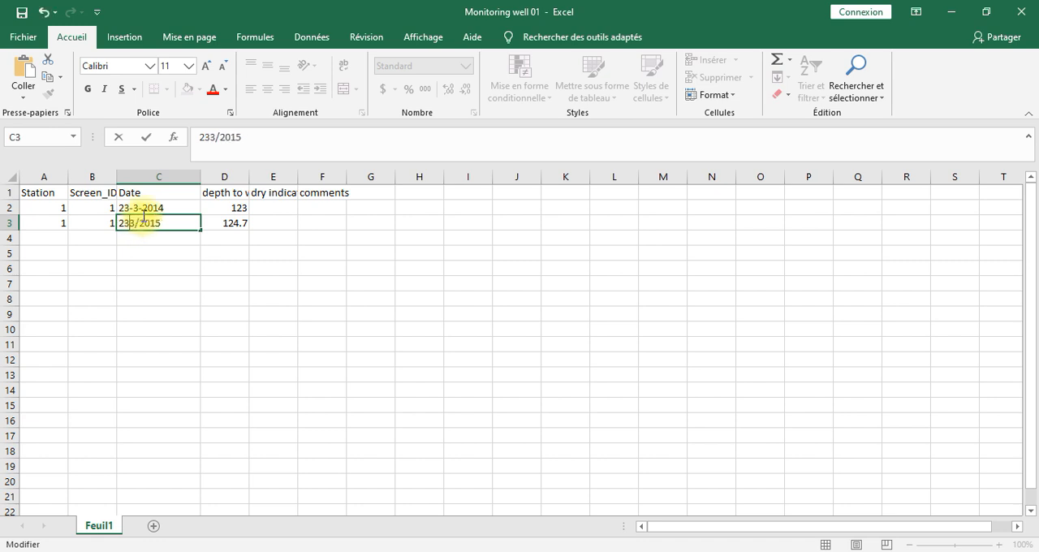
text(-)
key(BackSpace)
text(-3-)
click(22, 12)
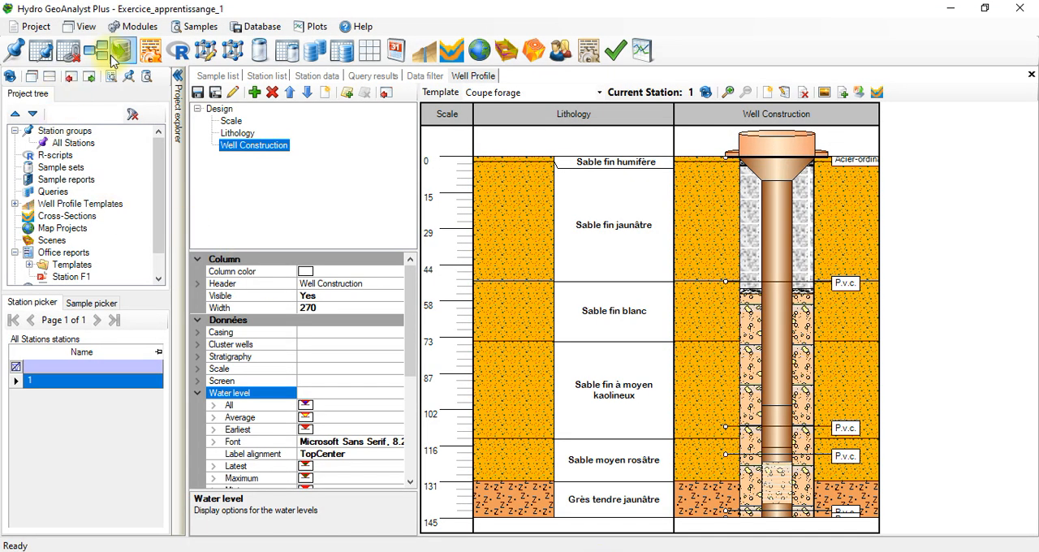
Step: Return to Hydro GeoAnalyst and show station 1's Water Level table in the Monitoring Event data category
click(329, 77)
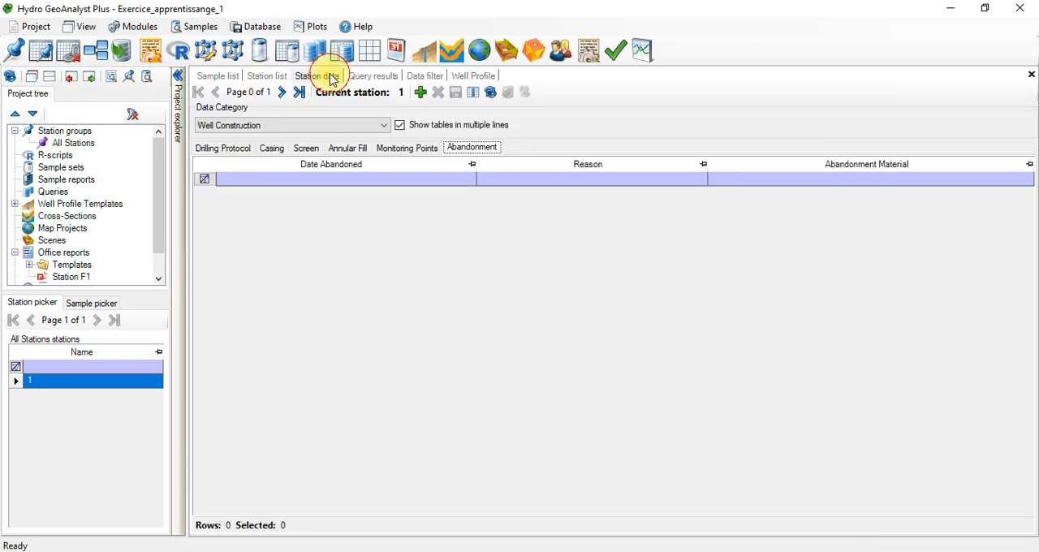
click(337, 147)
click(390, 149)
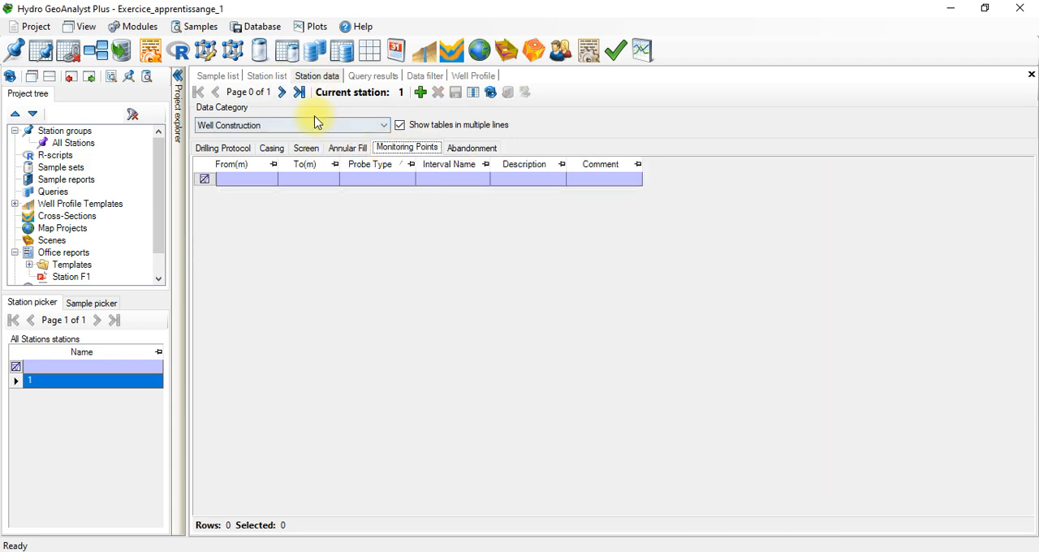
click(281, 122)
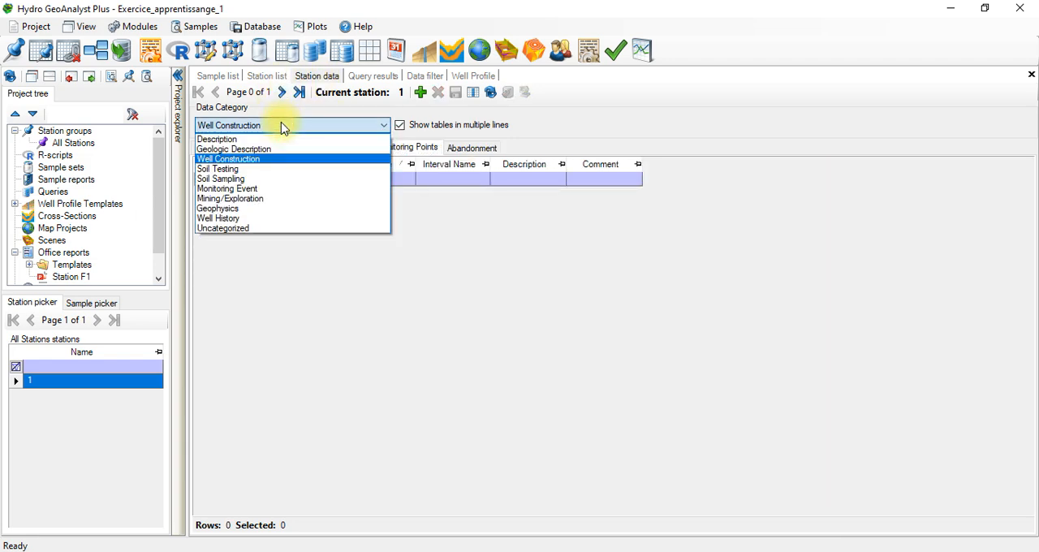
click(274, 189)
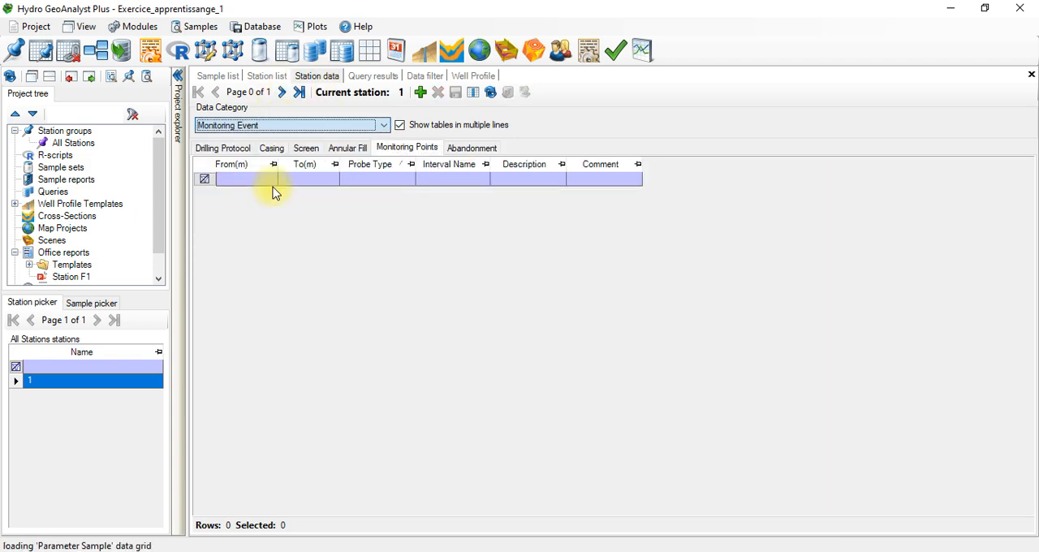
click(299, 148)
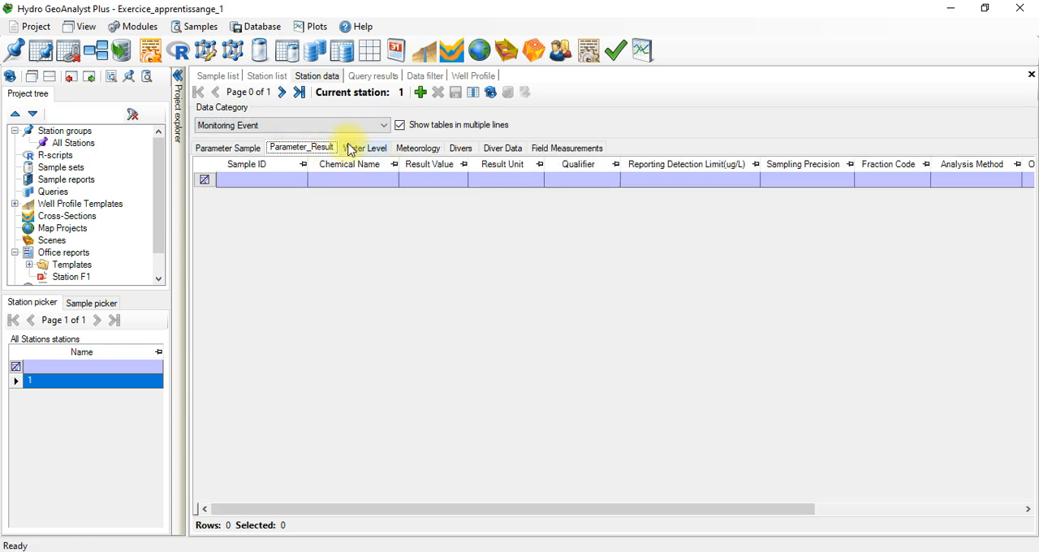
click(350, 148)
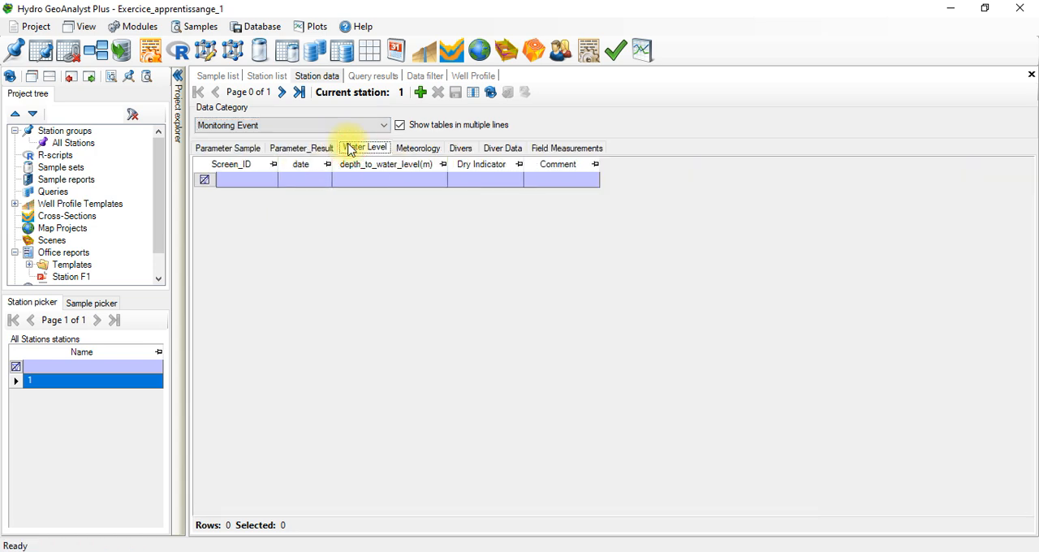
click(268, 180)
click(269, 181)
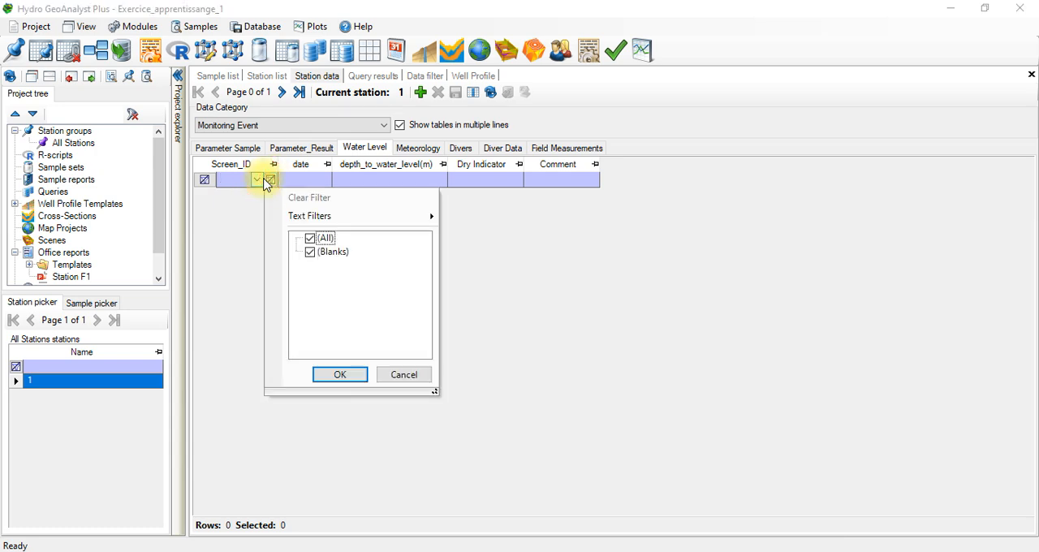
click(266, 181)
click(295, 179)
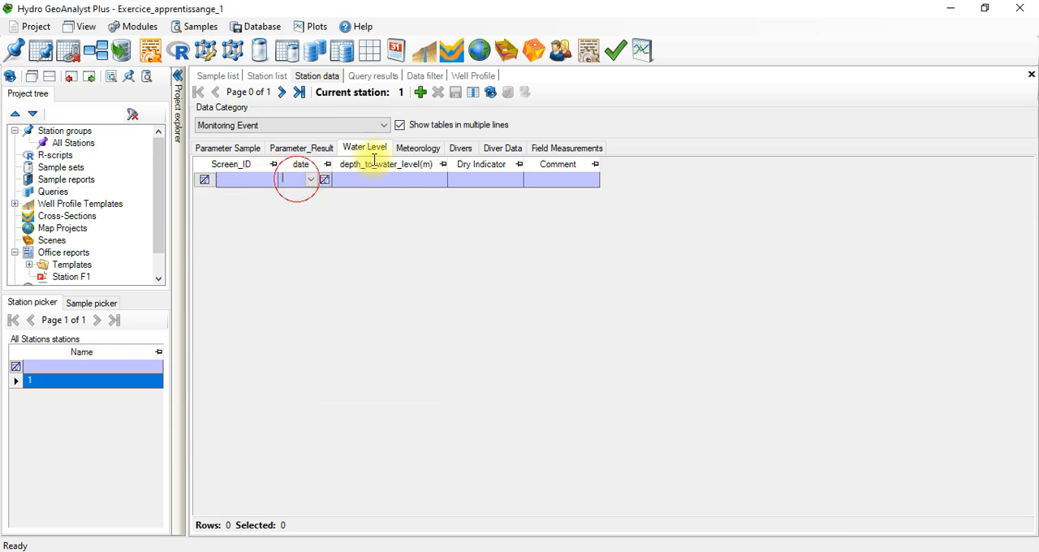
click(355, 182)
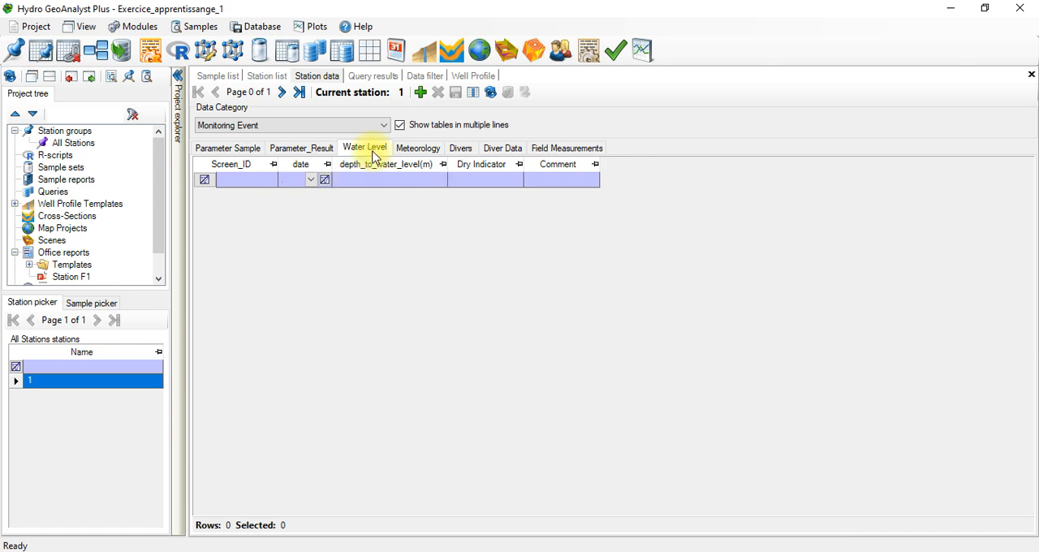
Step: Add a new Water Level record for station 1 with Screen_ID 1
click(422, 91)
click(253, 196)
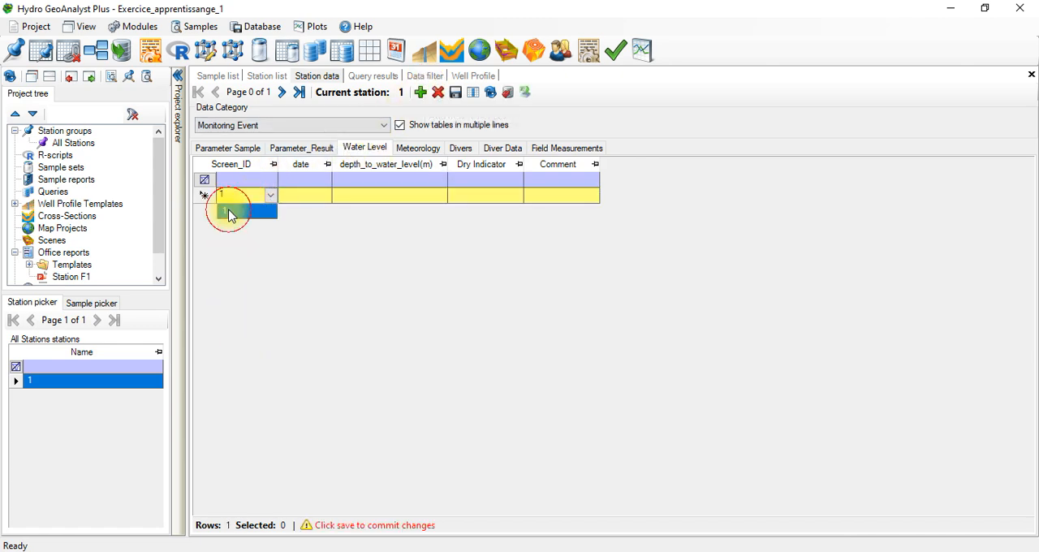
click(229, 211)
Step: Check the first reading's date in the Monitoring well 01 workbook and return to the new record's date field
click(312, 199)
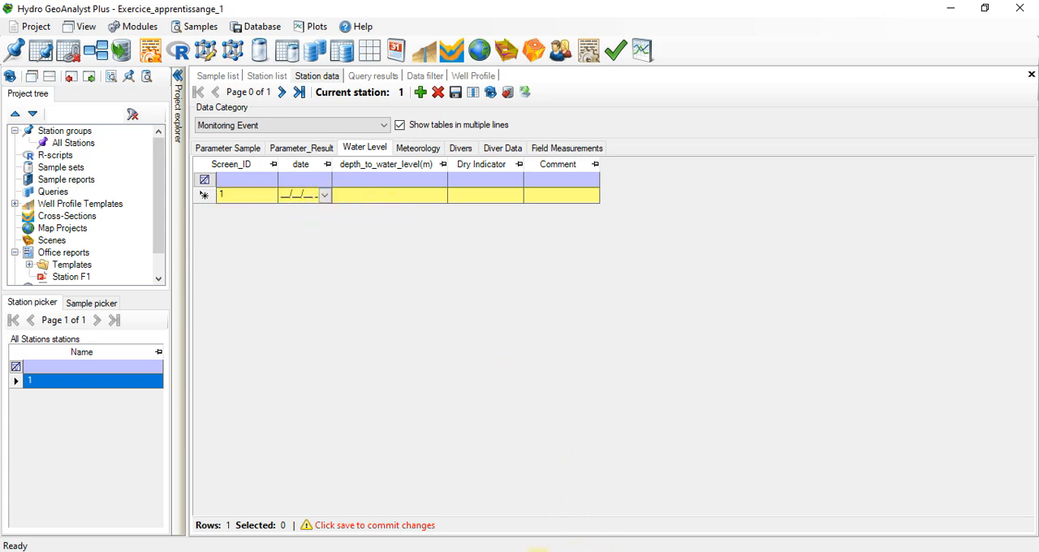
mouse_move(536, 550)
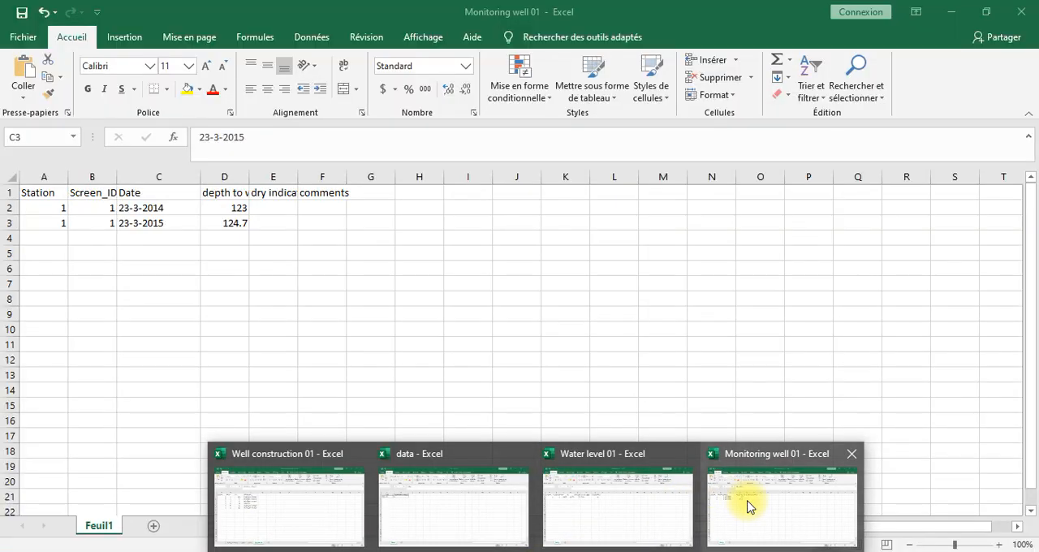
mouse_move(636, 507)
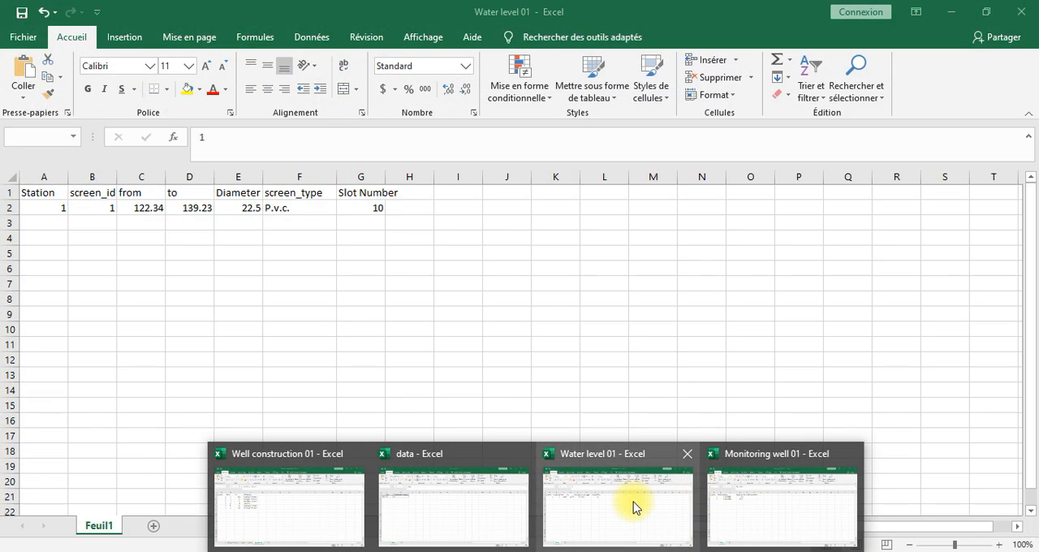
click(742, 498)
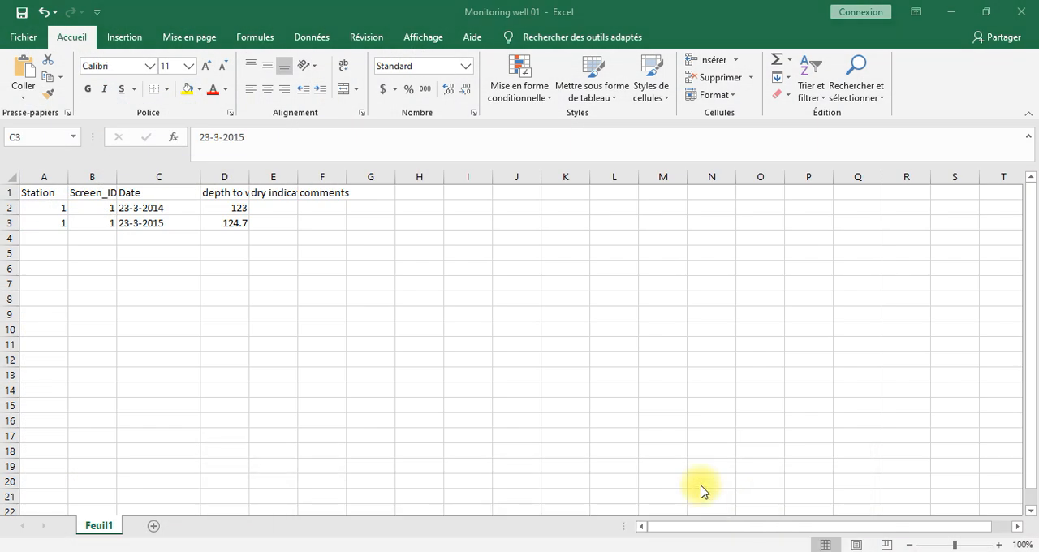
click(173, 207)
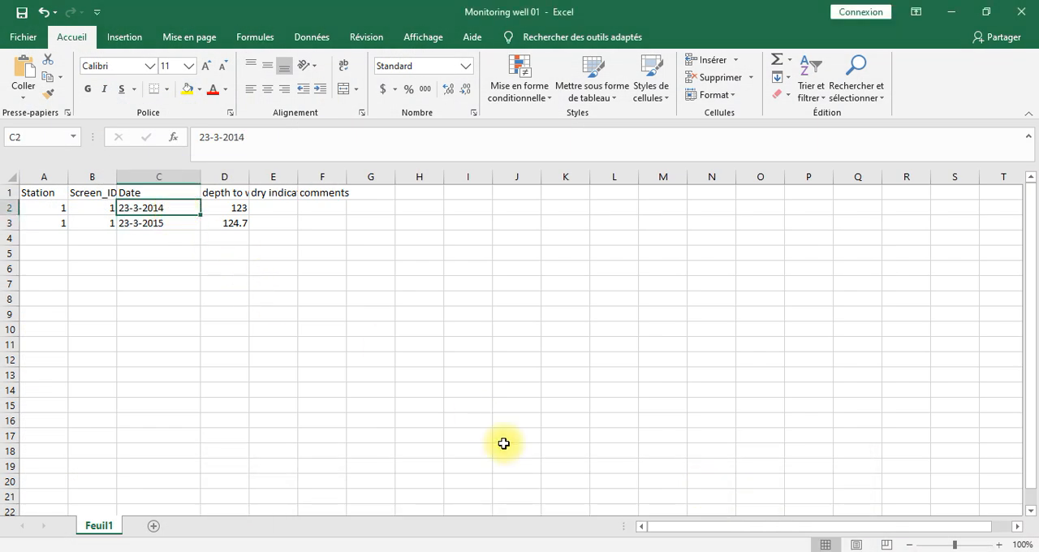
click(536, 551)
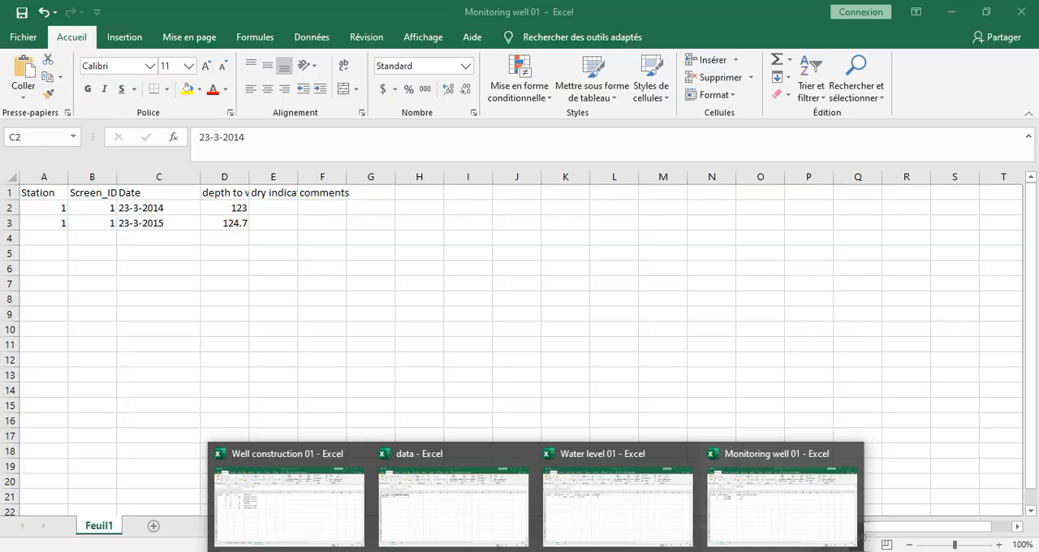
click(572, 551)
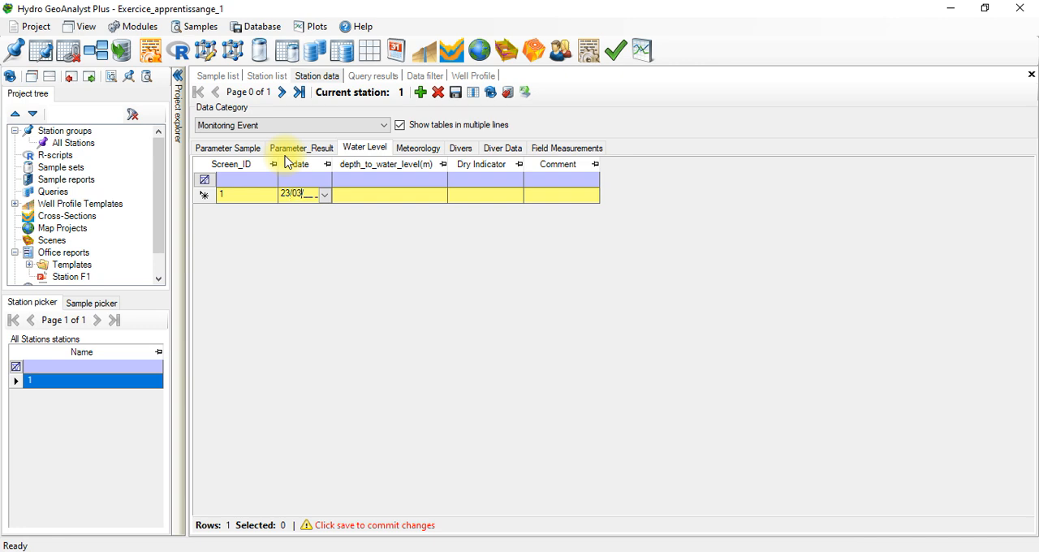
Step: Try to enter 23/03/20 14: as the date of the first Water Level record
click(309, 192)
click(318, 194)
double_click(312, 192)
click(299, 194)
double_click(313, 198)
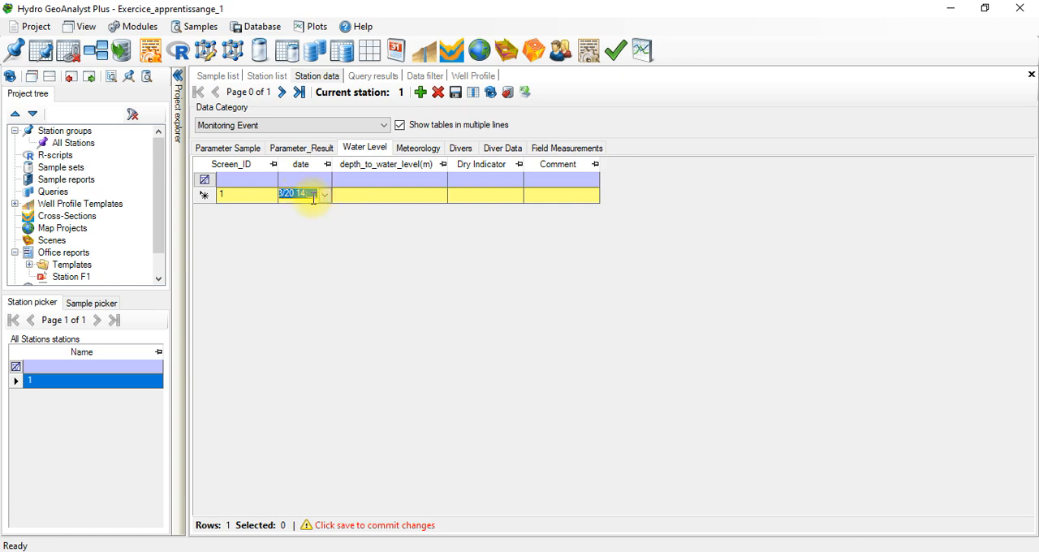
click(355, 194)
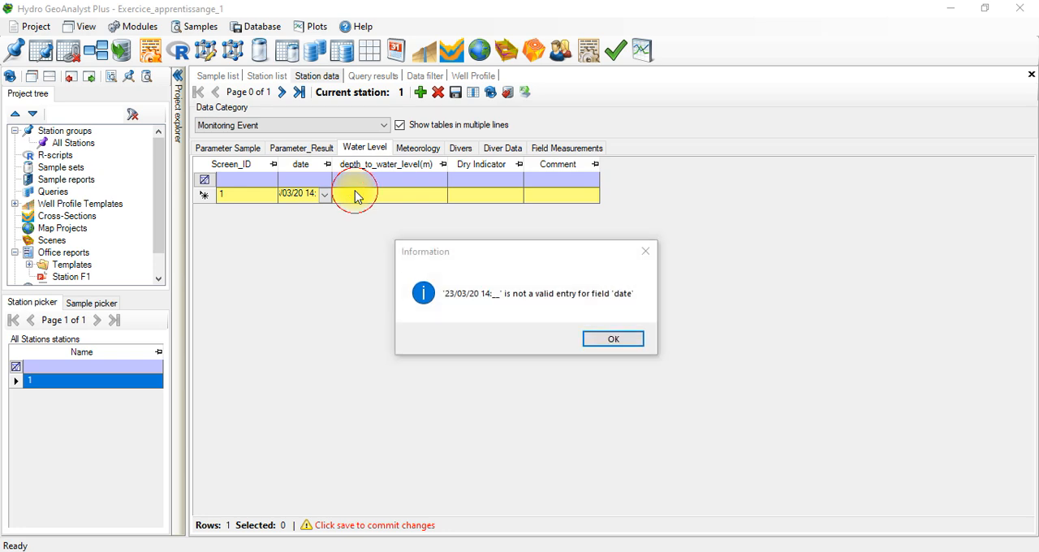
click(604, 338)
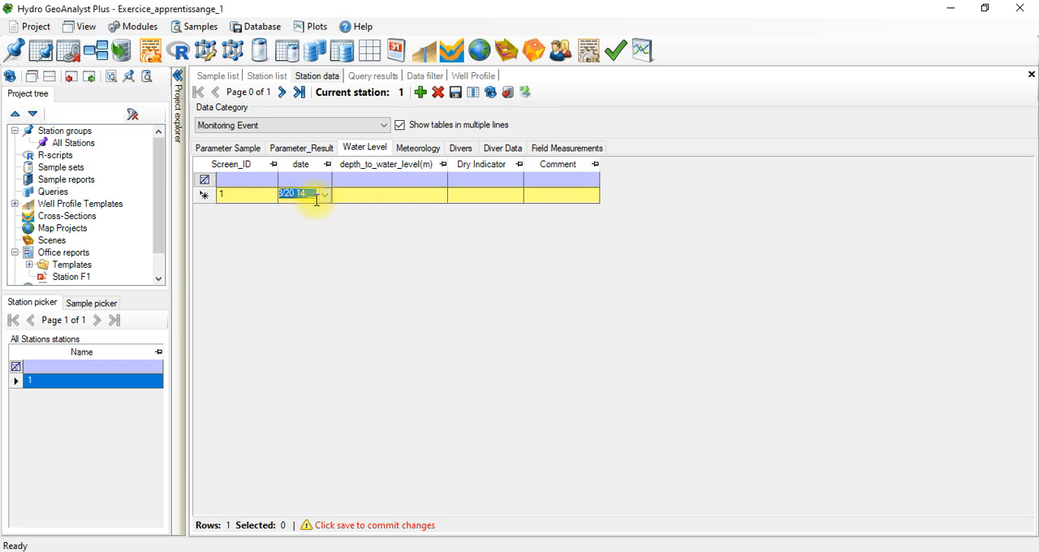
Step: Set the first Water Level record's date to 23/03/14 with 12 as the hour
key(BackSpace)
click(297, 193)
click(280, 194)
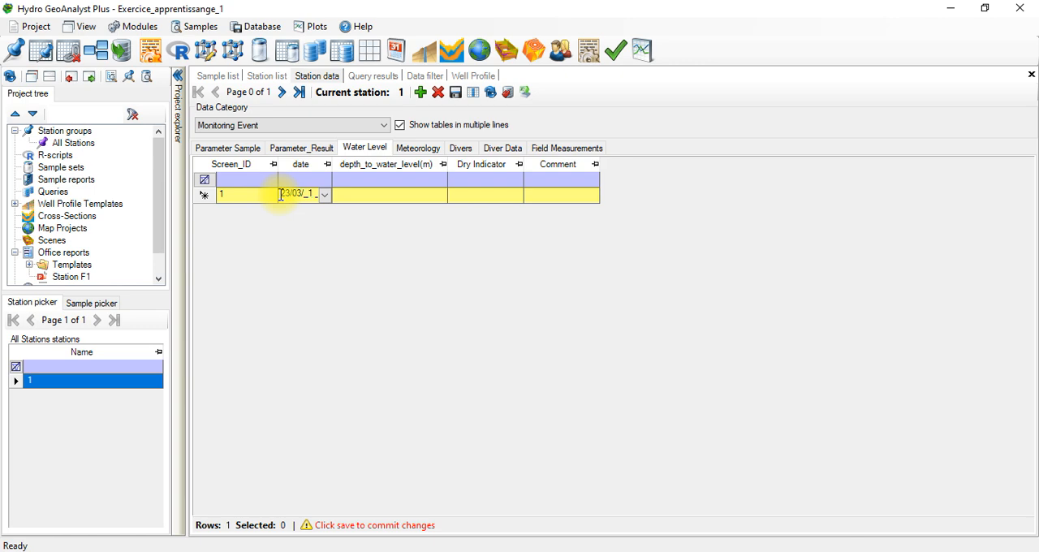
key(Right)
key(Right)
key(Left)
key(Left)
text(12)
key(Left)
key(Left)
click(352, 193)
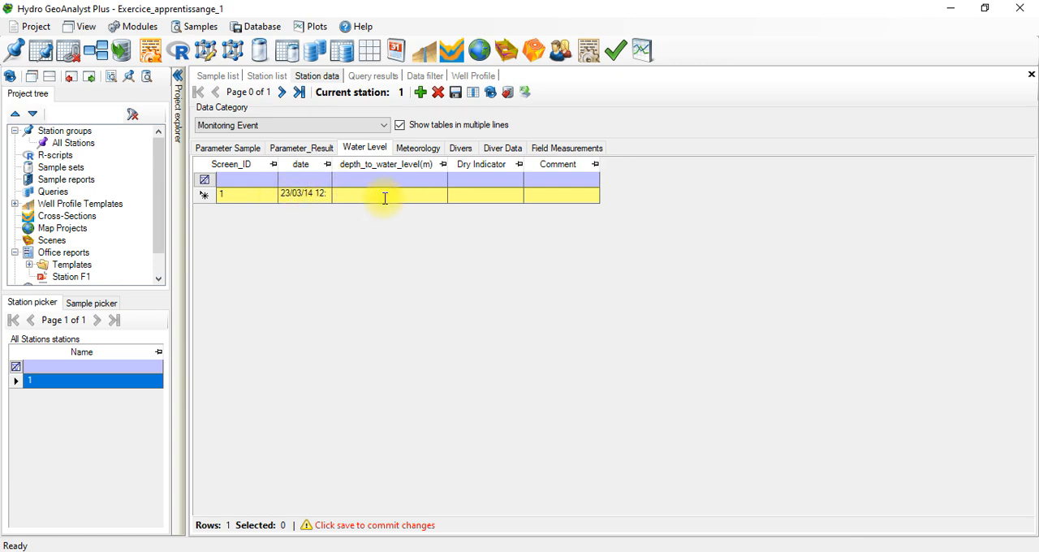
Step: Check the first reading in the Monitoring well 01 workbook and enter 123 as the first record's depth_to_water_level
click(538, 551)
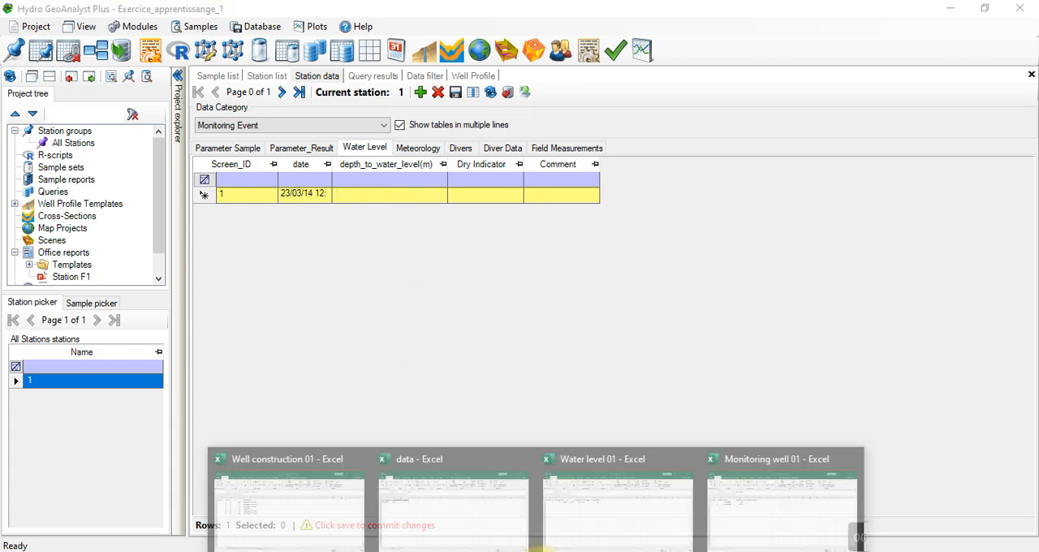
mouse_move(599, 532)
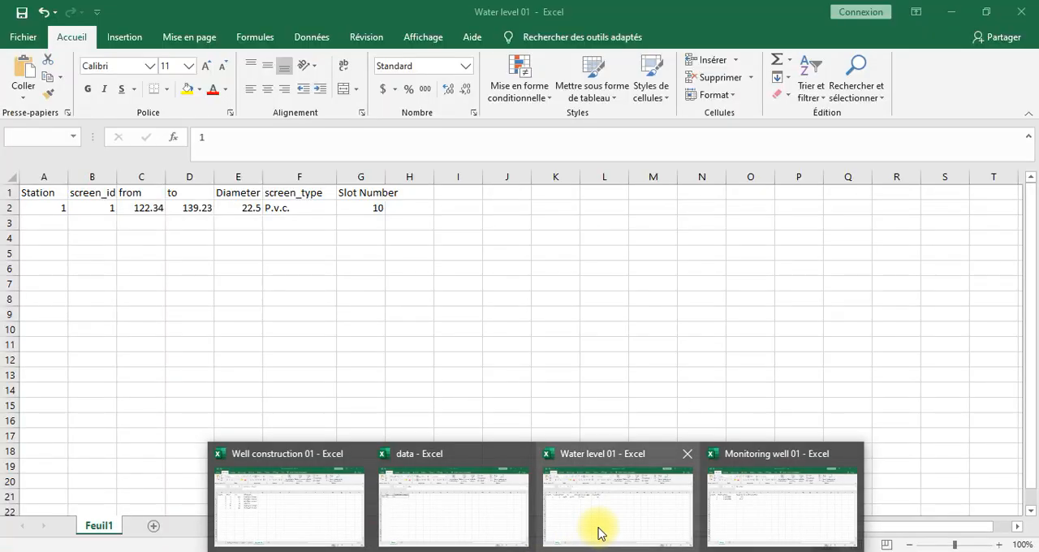
mouse_move(745, 527)
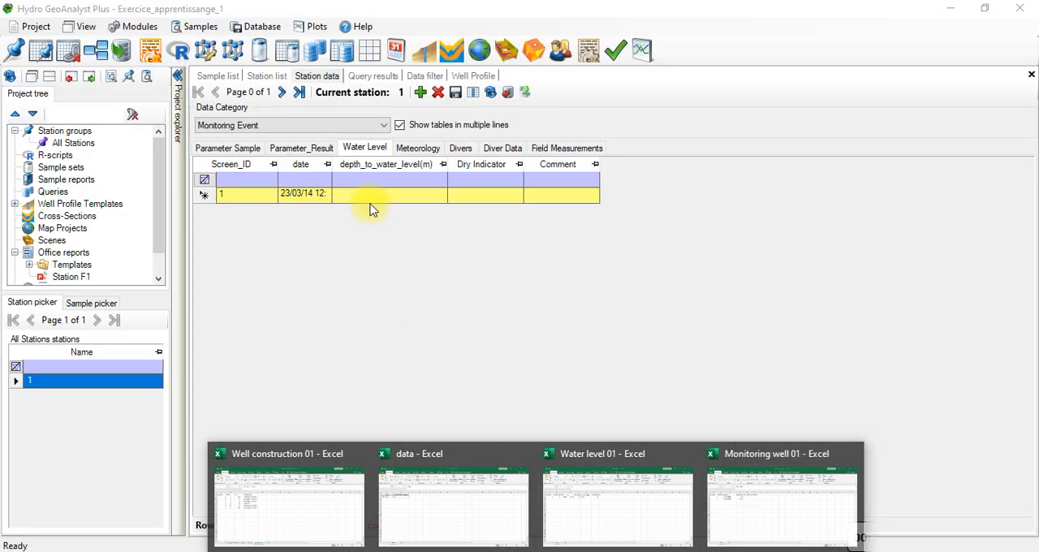
click(374, 198)
text(12)
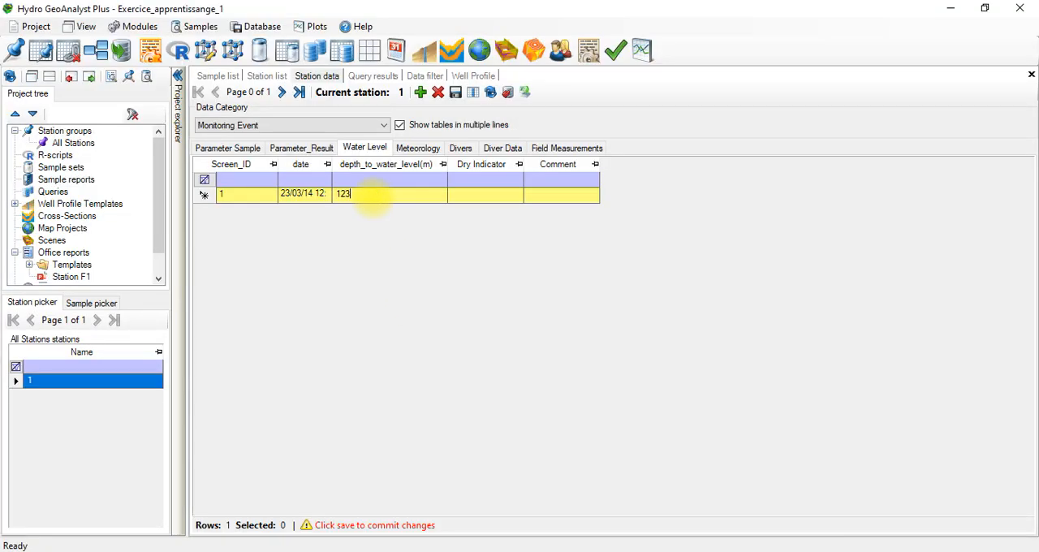
text(3)
Step: Add a second Water Level record with Screen_ID 1 and open its date for editing
click(420, 91)
click(264, 211)
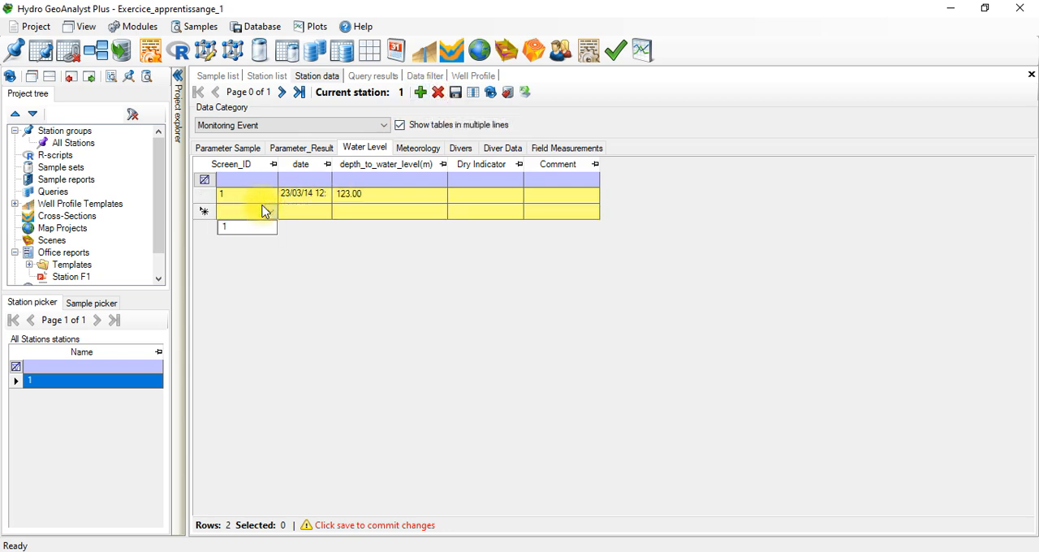
click(247, 226)
click(301, 210)
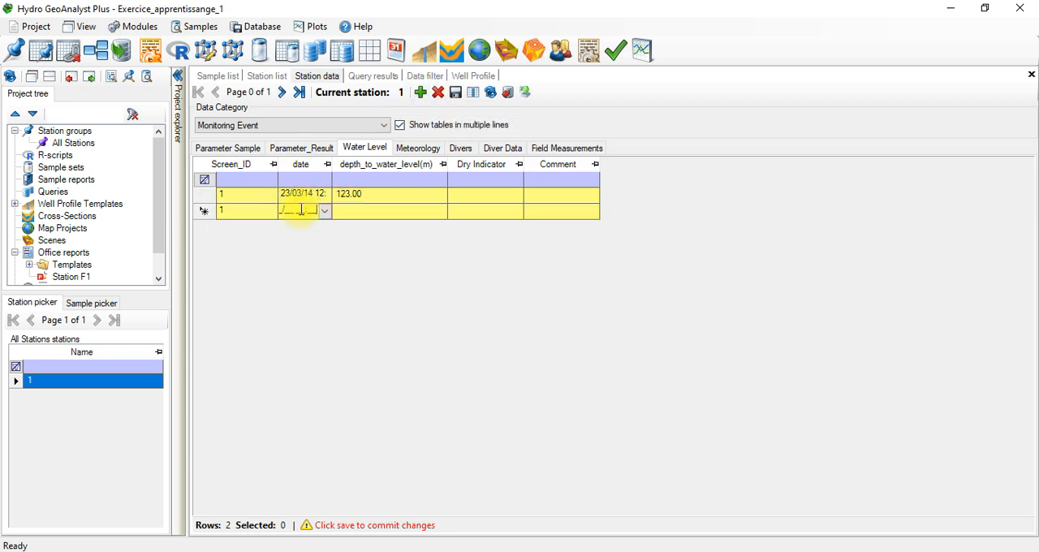
click(288, 208)
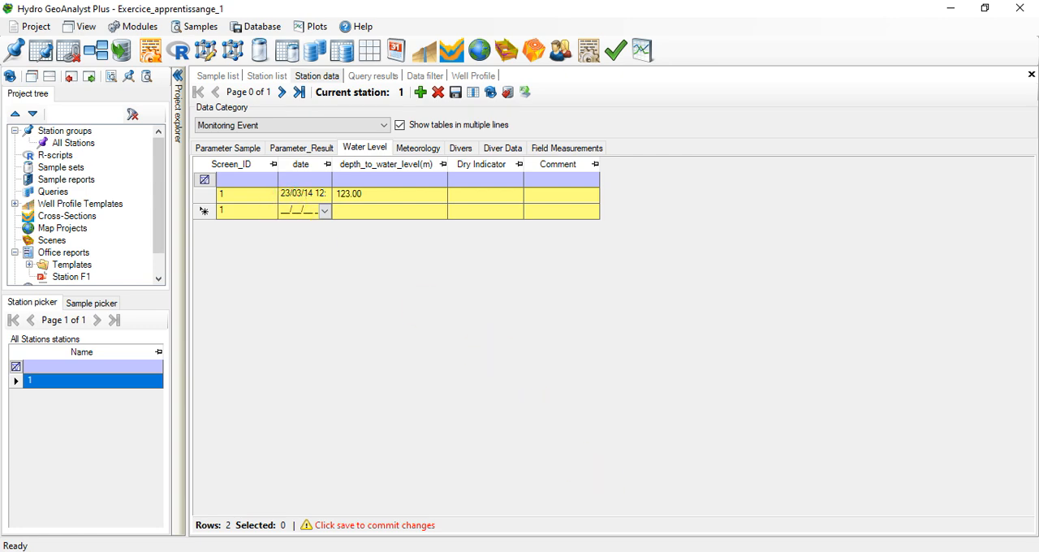
Step: Check the second reading in the Monitoring well 01 workbook and set the second record's date to 23/03/15 with 14 as the hour
mouse_move(854, 538)
mouse_move(740, 513)
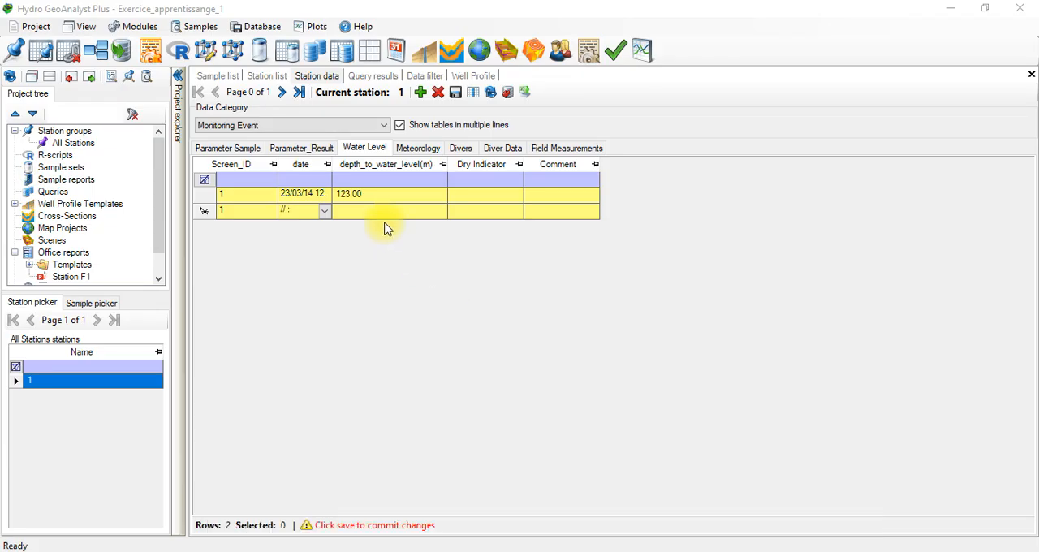
click(294, 209)
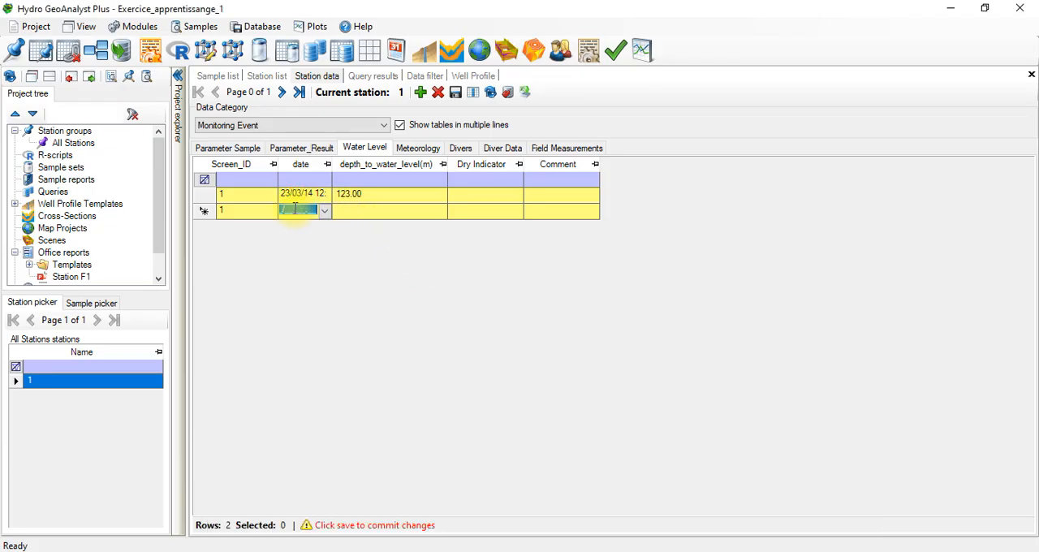
click(292, 209)
key(Right)
key(Right)
text(14)
key(Return)
click(358, 211)
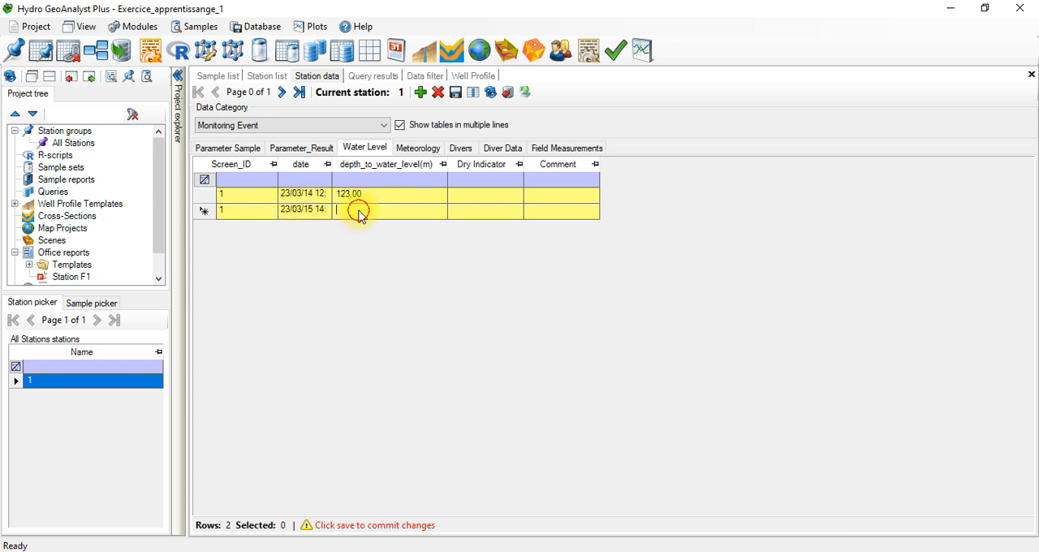
Step: Check the second reading's depth in the workbook, enter 124.70 as the second record's depth_to_water_level and save the Water Level table
click(589, 551)
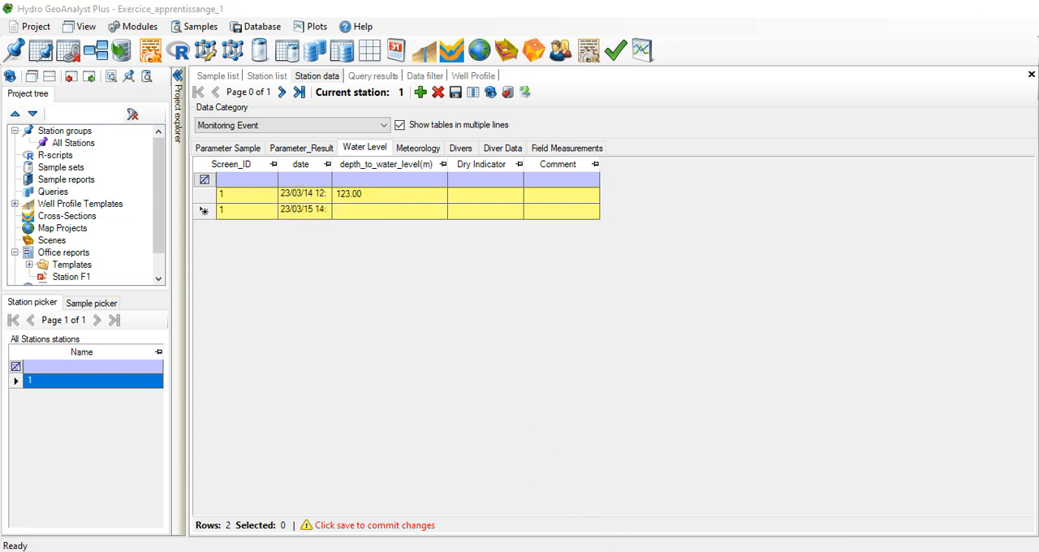
click(536, 551)
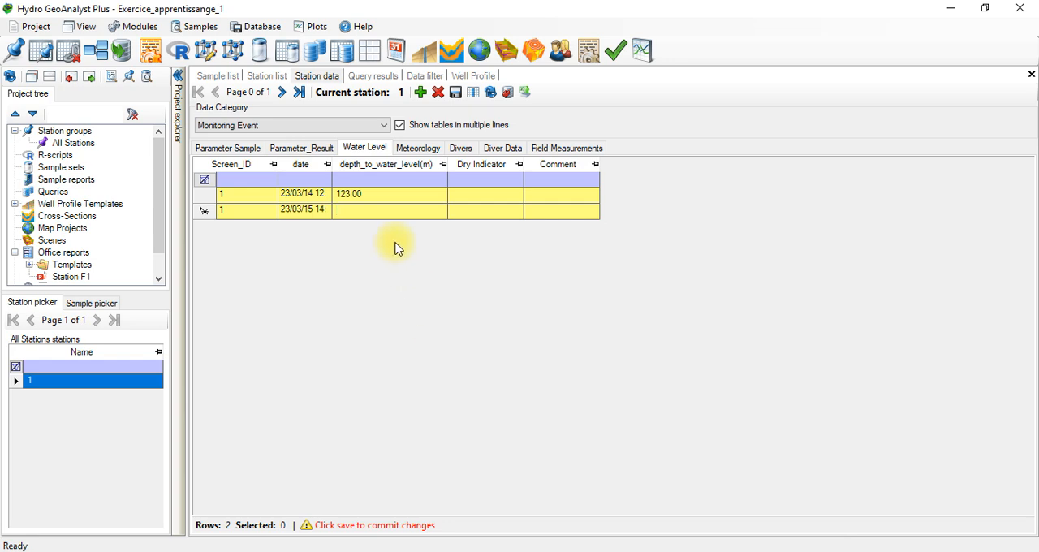
text(124.7)
click(456, 95)
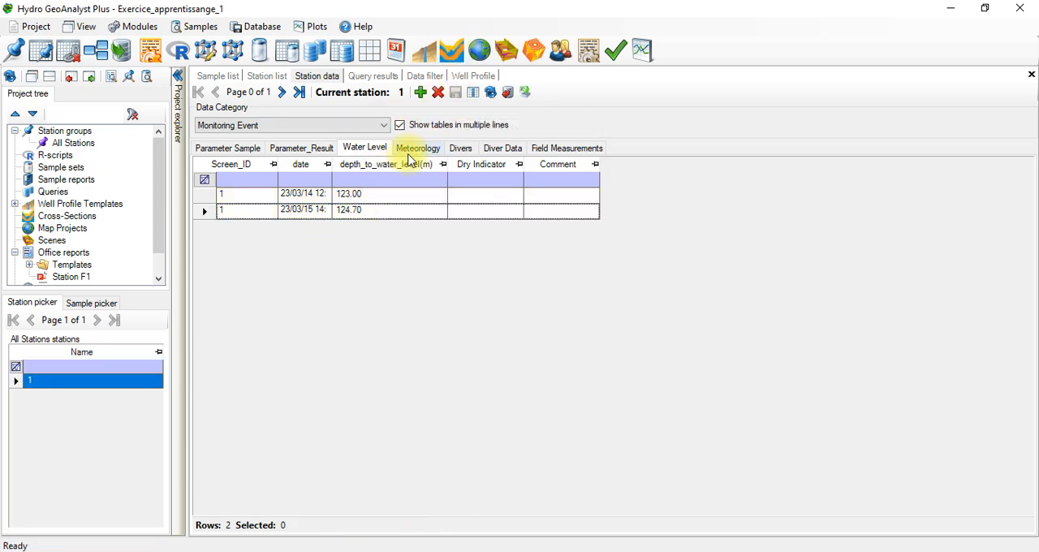
click(325, 154)
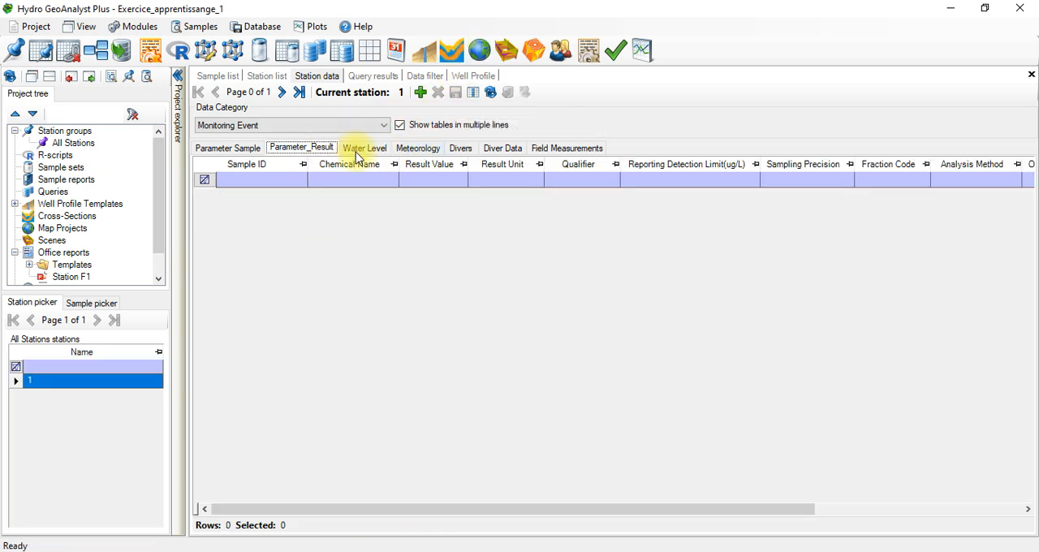
click(357, 152)
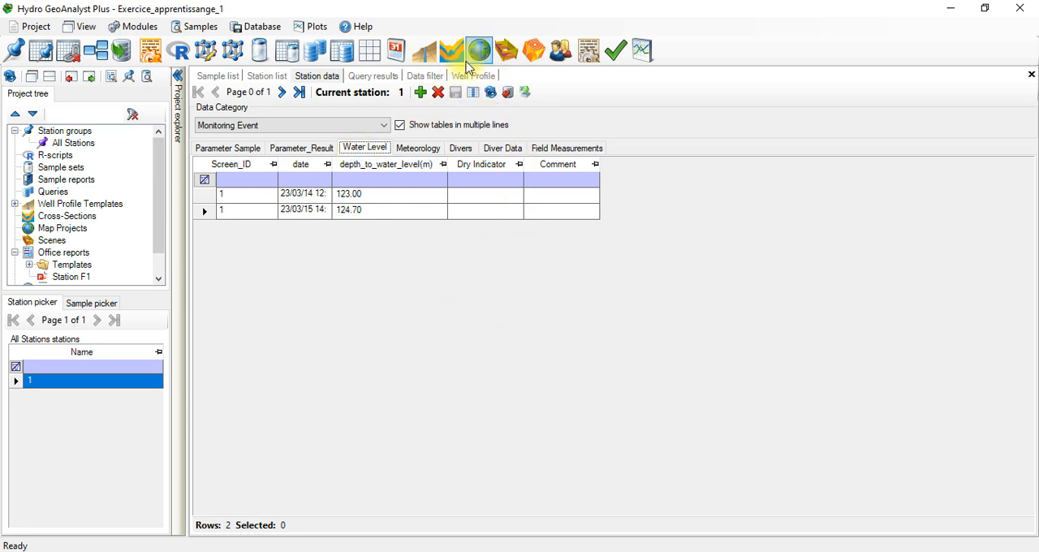
Step: Open station 1's well profile and set Show dates to Yes for the water levels of the Well Construction column
click(424, 50)
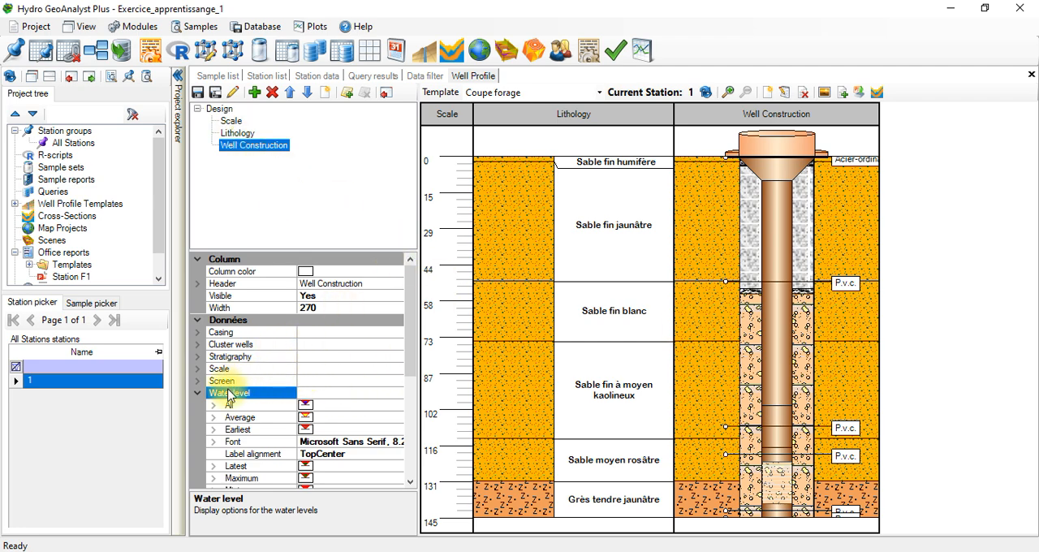
click(300, 396)
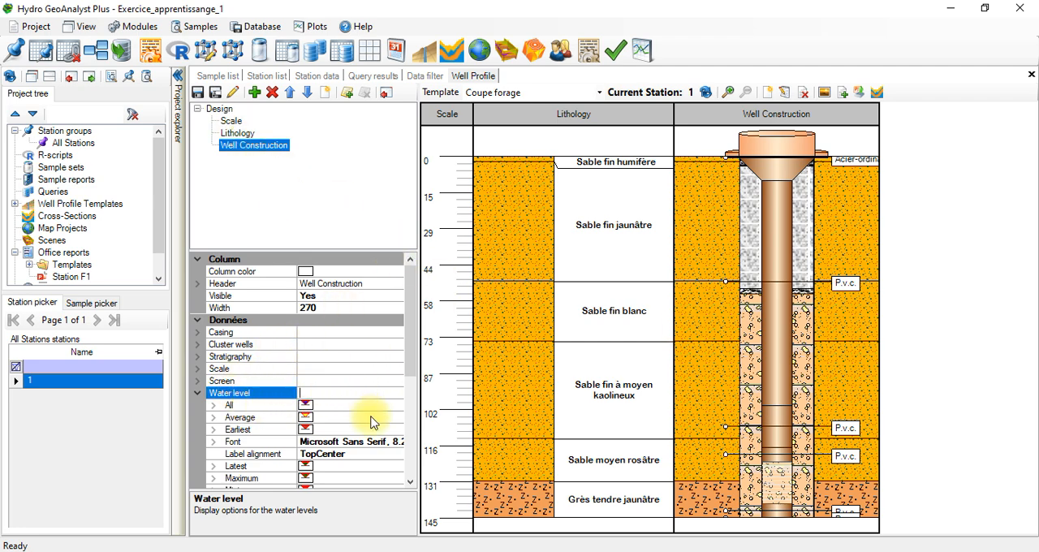
scroll(406, 365, down, 5)
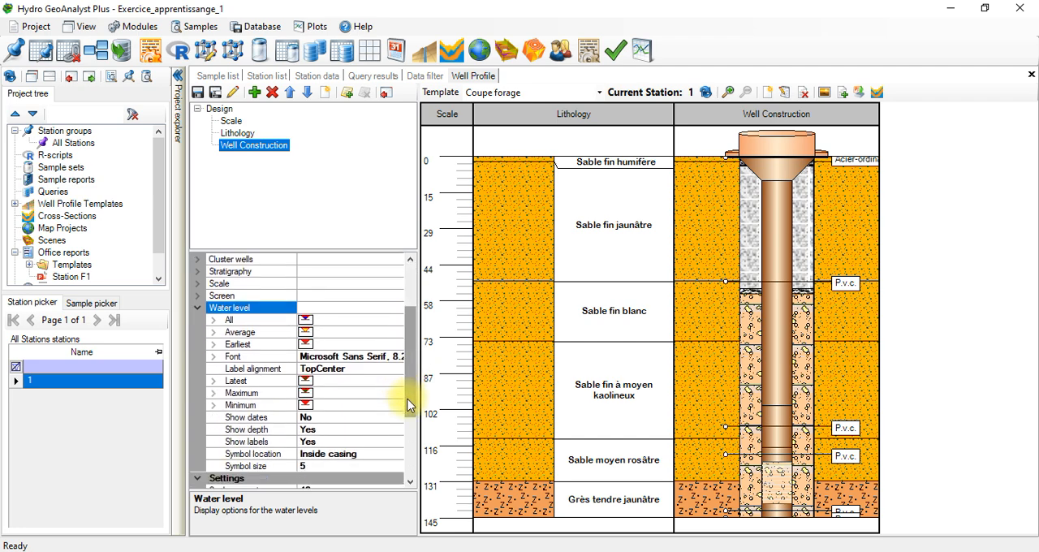
click(325, 417)
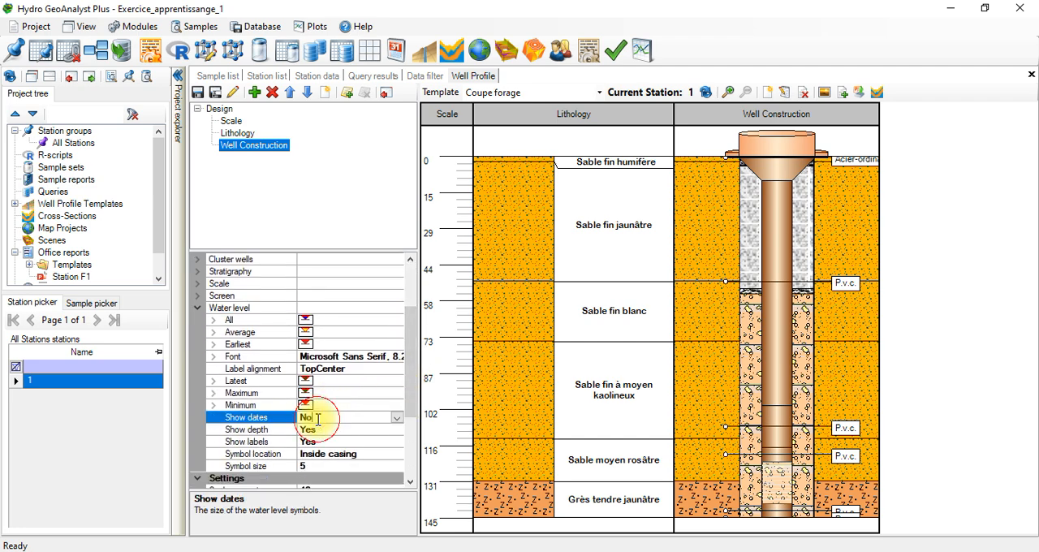
click(396, 418)
click(327, 430)
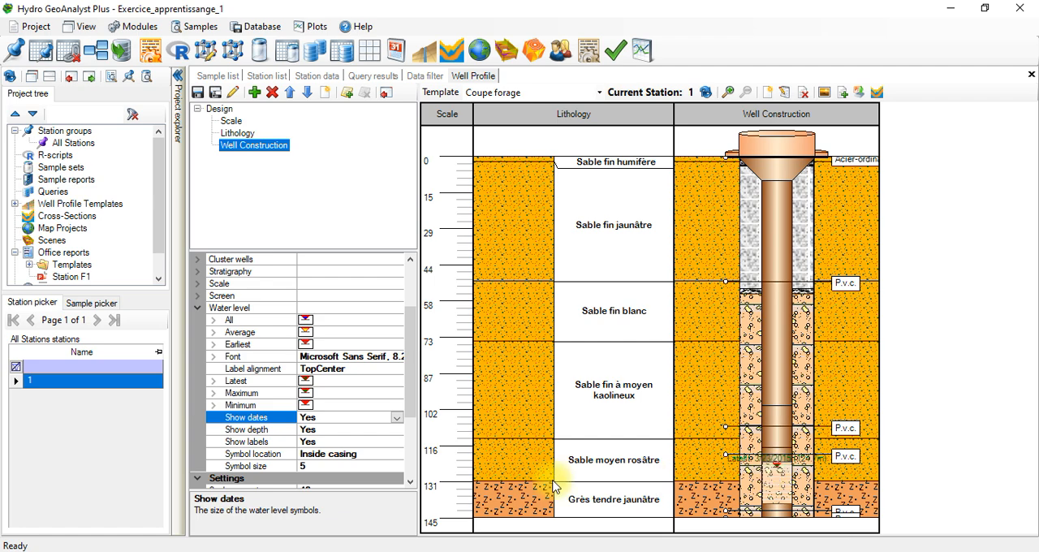
Step: Make the water level label font of the Well Construction column bold (Gras), keeping Microsoft Sans Serif at size 8
click(410, 482)
click(410, 481)
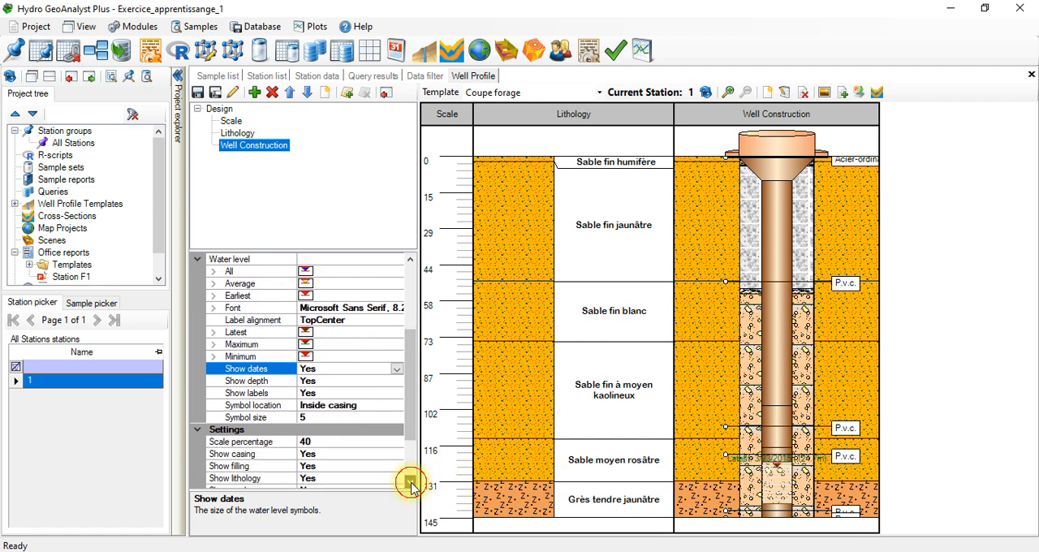
click(411, 482)
click(410, 481)
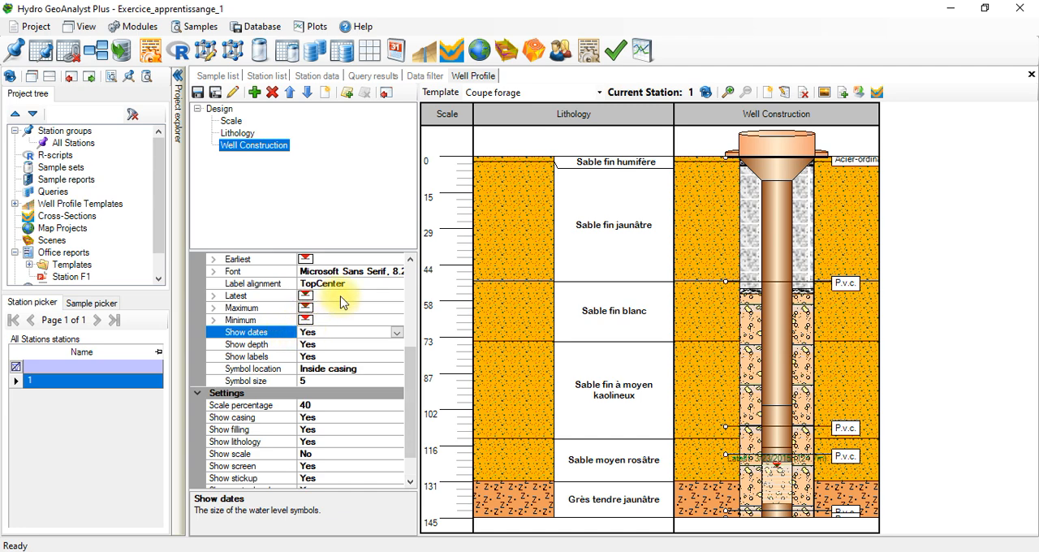
click(388, 269)
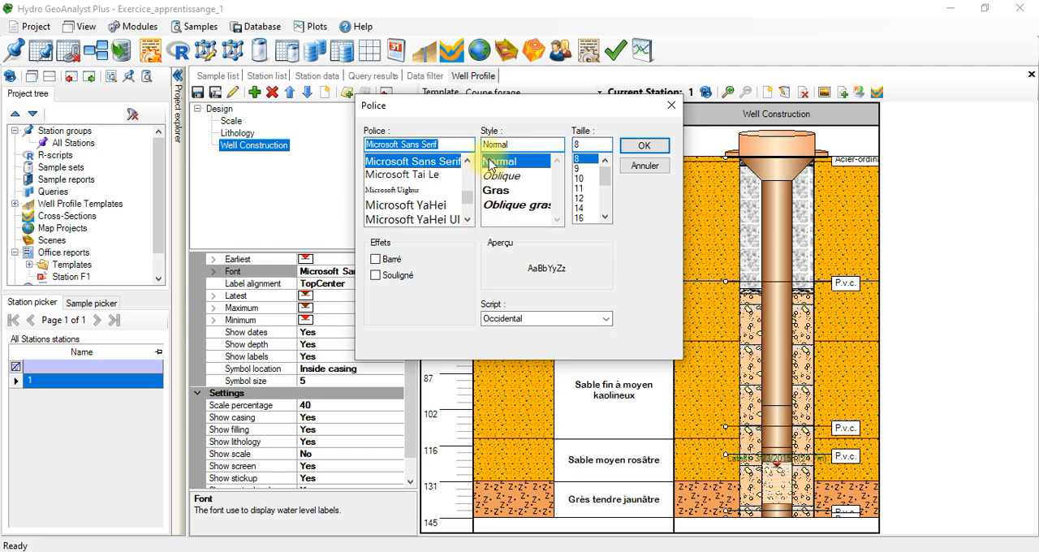
click(499, 194)
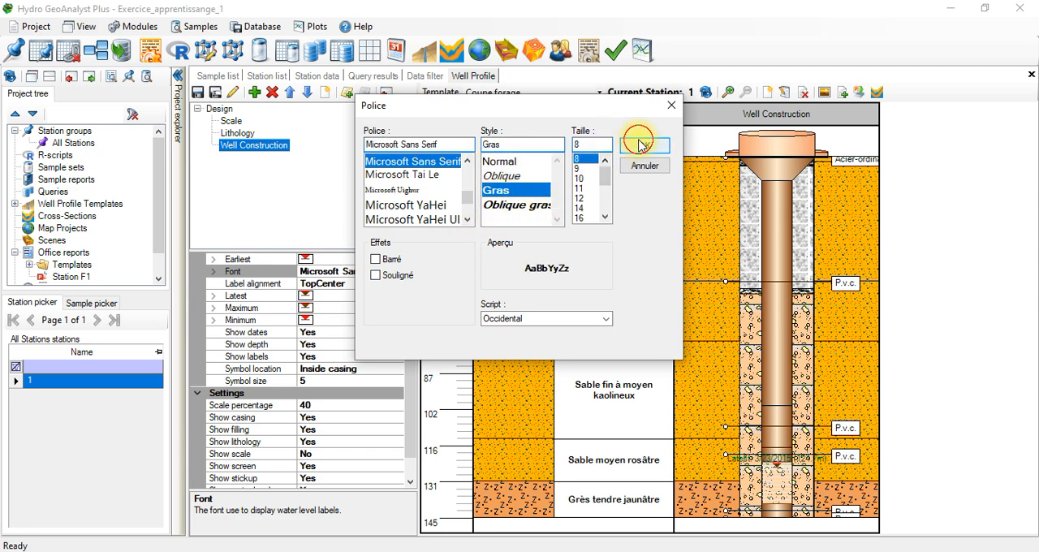
click(641, 146)
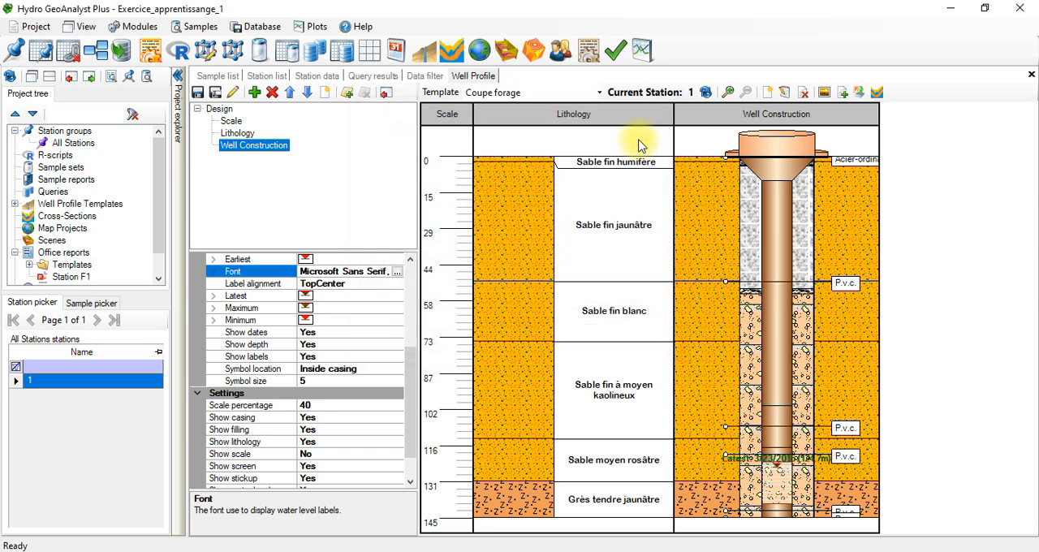
click(781, 472)
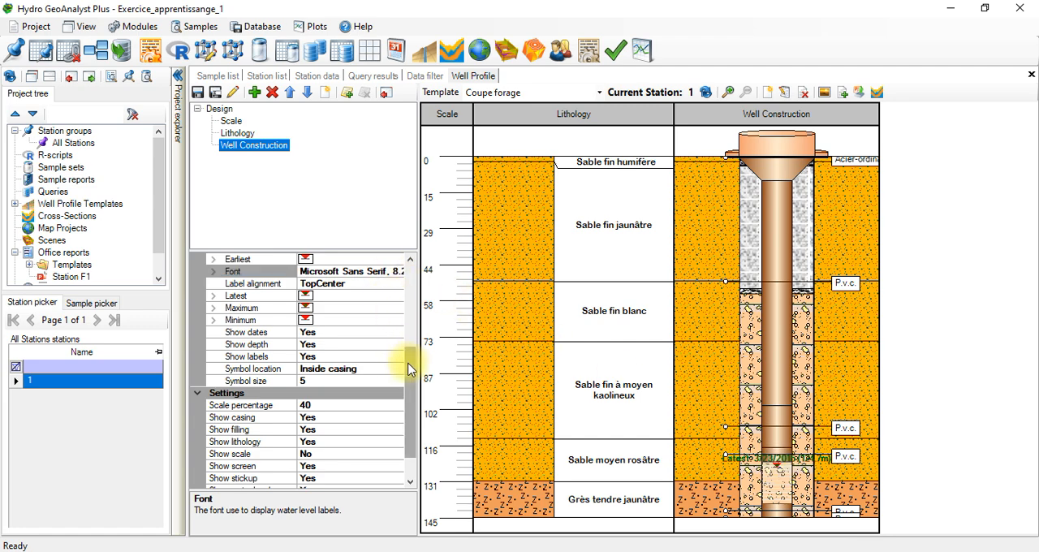
Step: Try TopLeft as the water level label alignment of the Well Construction column, and settle on TopRight
drag(408, 369, 408, 313)
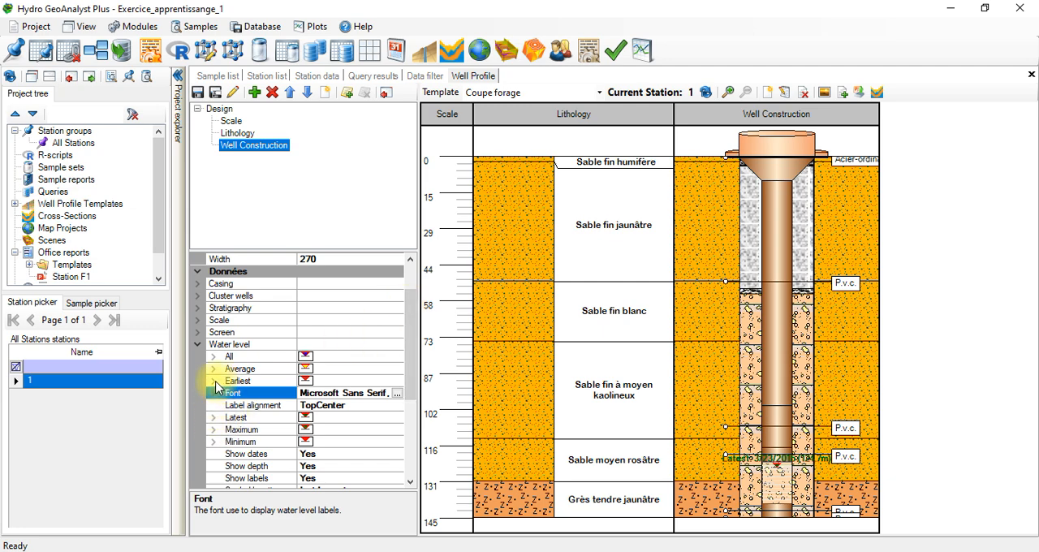
click(352, 406)
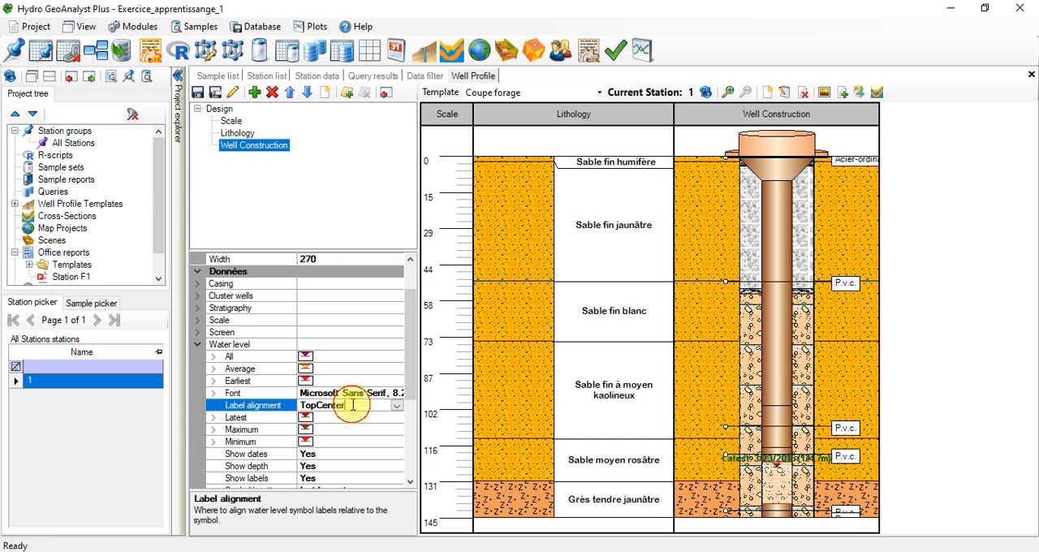
click(395, 406)
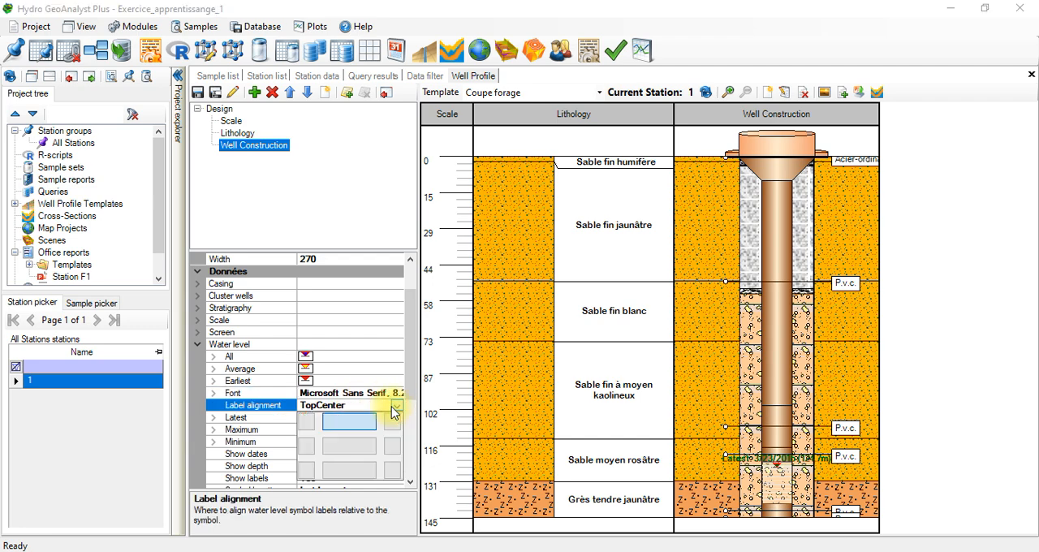
click(306, 422)
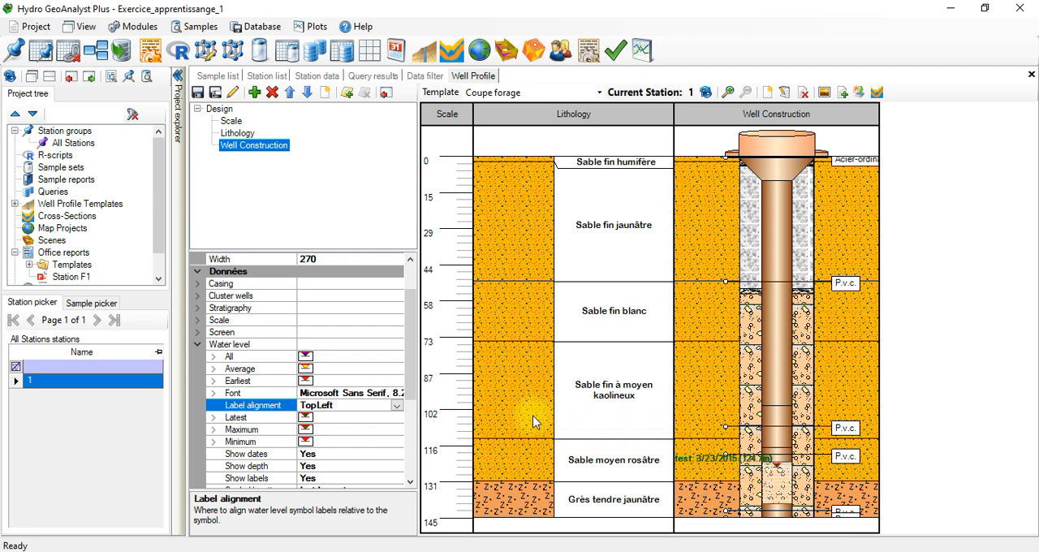
click(396, 407)
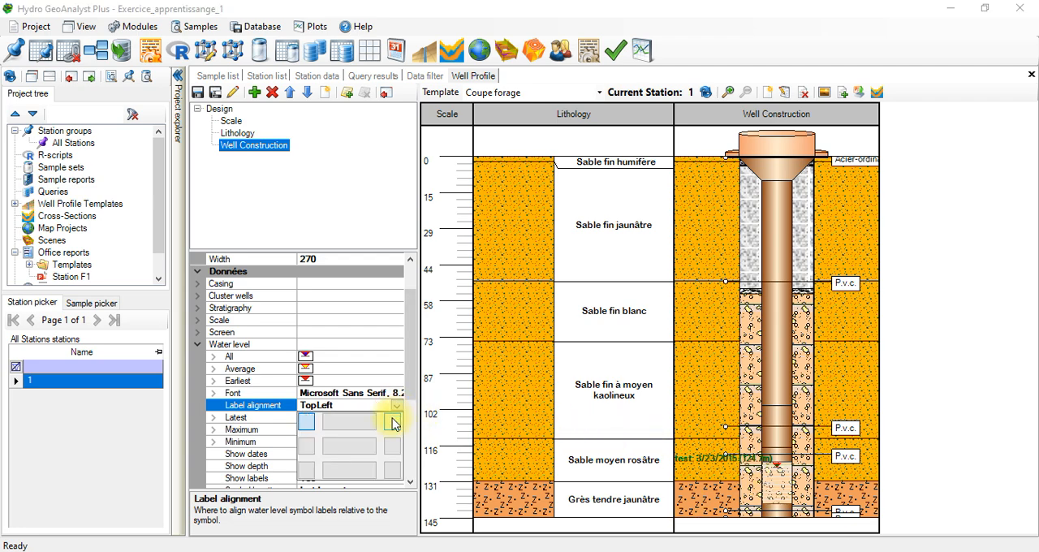
click(393, 422)
click(397, 407)
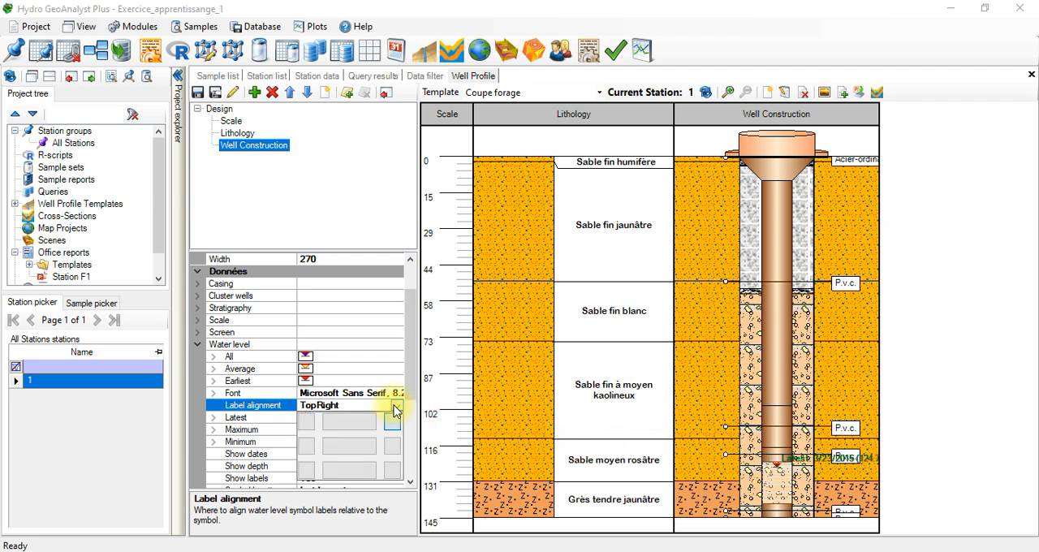
click(408, 481)
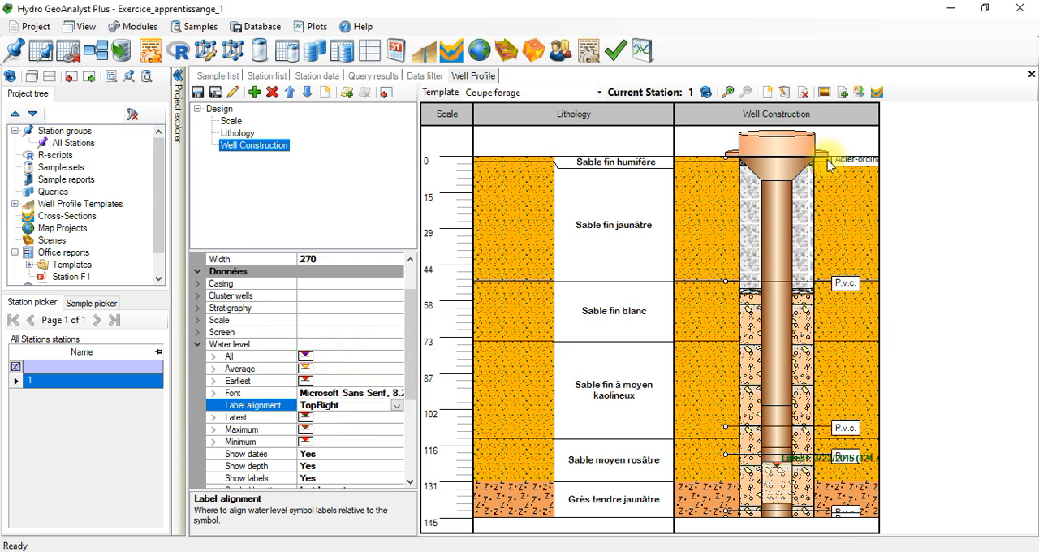
drag(413, 327, 404, 402)
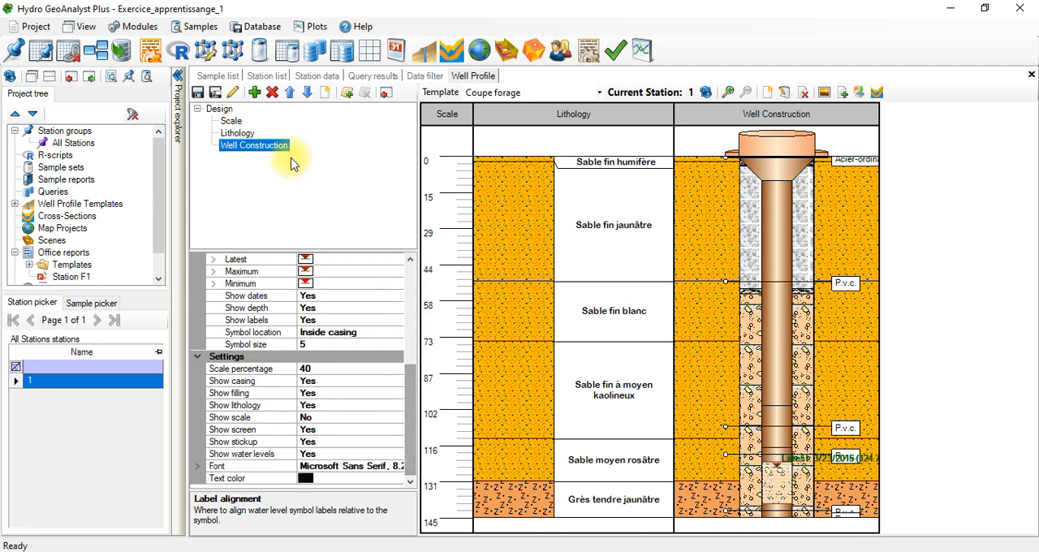
Step: Review station 1's data tables in the Description, Geologic Description and Well Construction categories
click(315, 77)
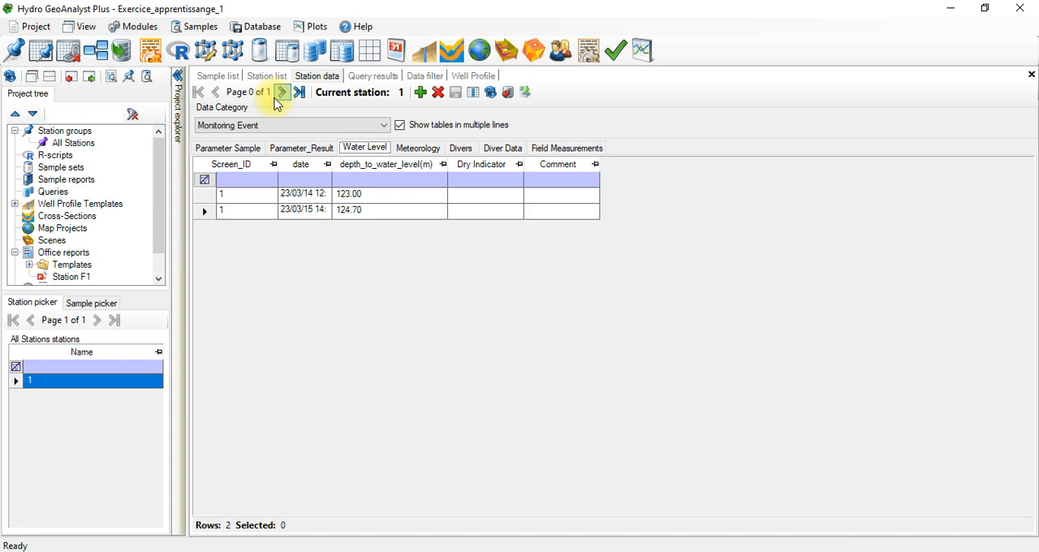
click(268, 126)
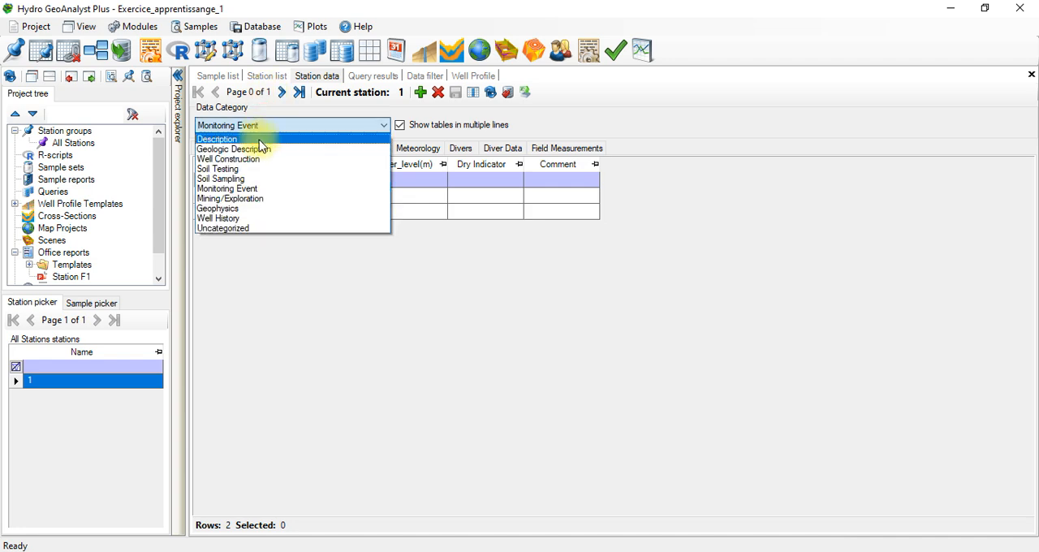
click(260, 140)
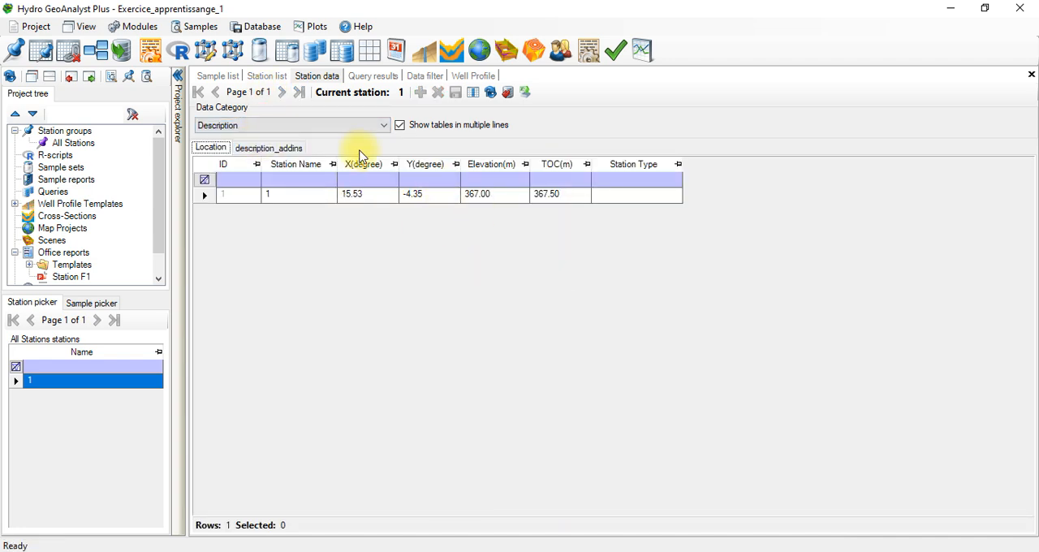
click(308, 127)
click(308, 151)
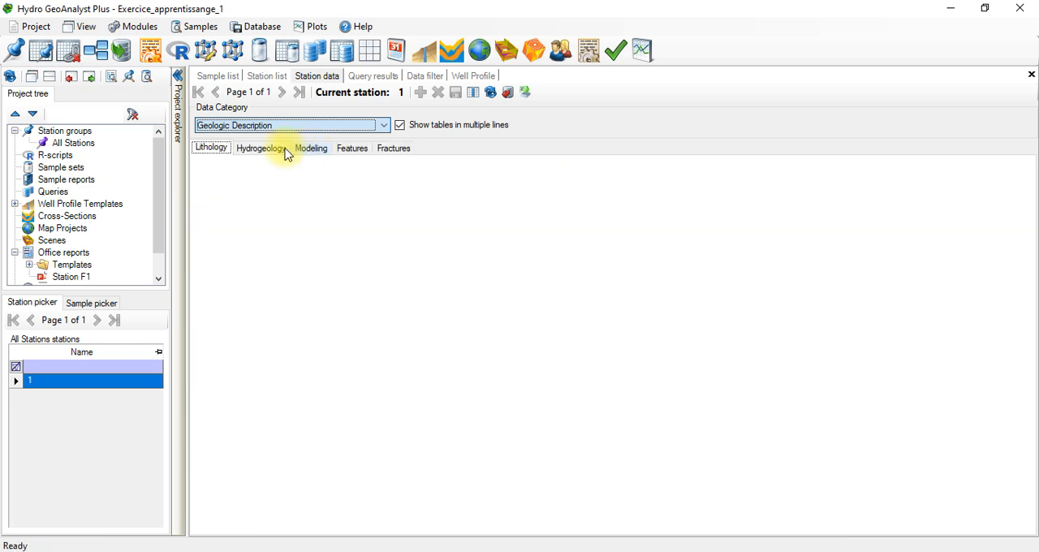
click(271, 127)
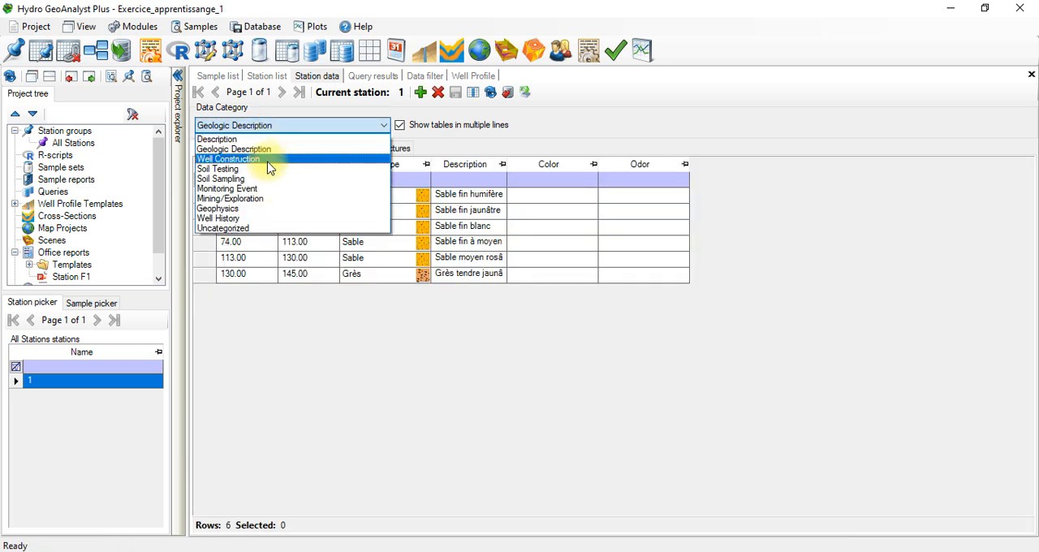
click(269, 159)
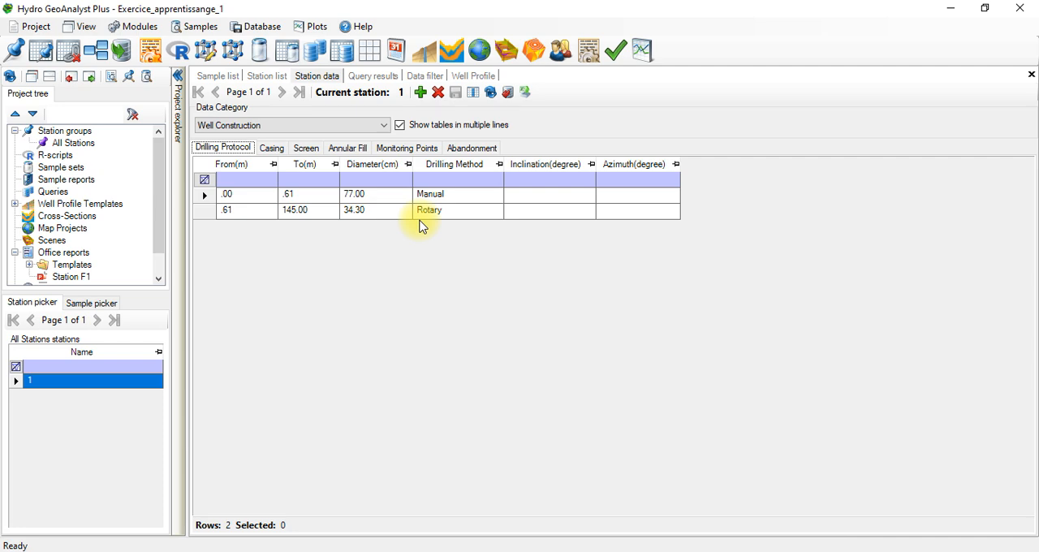
Step: Return to station 1's well profile and inspect the column properties of Well Construction and Scale
click(423, 50)
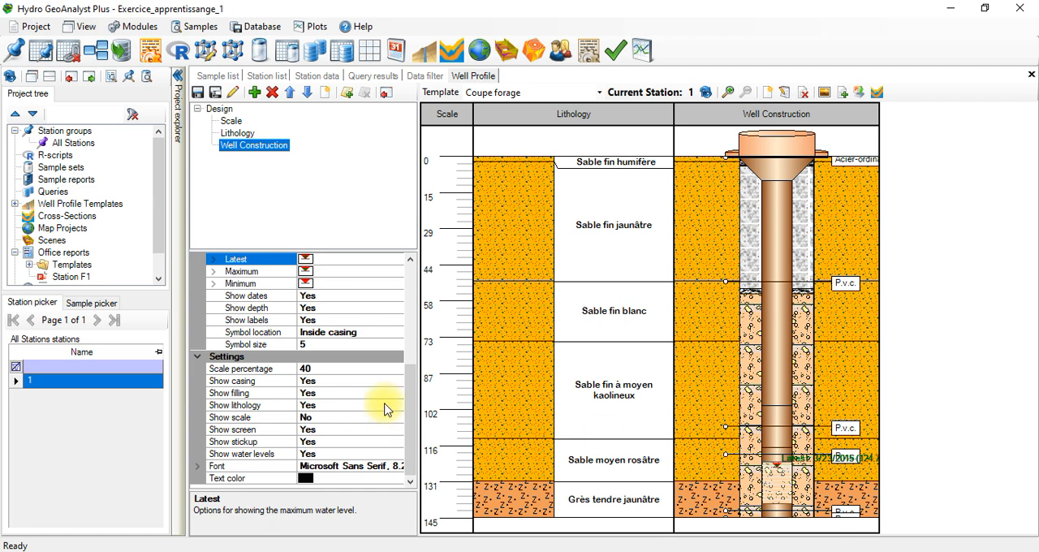
drag(408, 418, 407, 284)
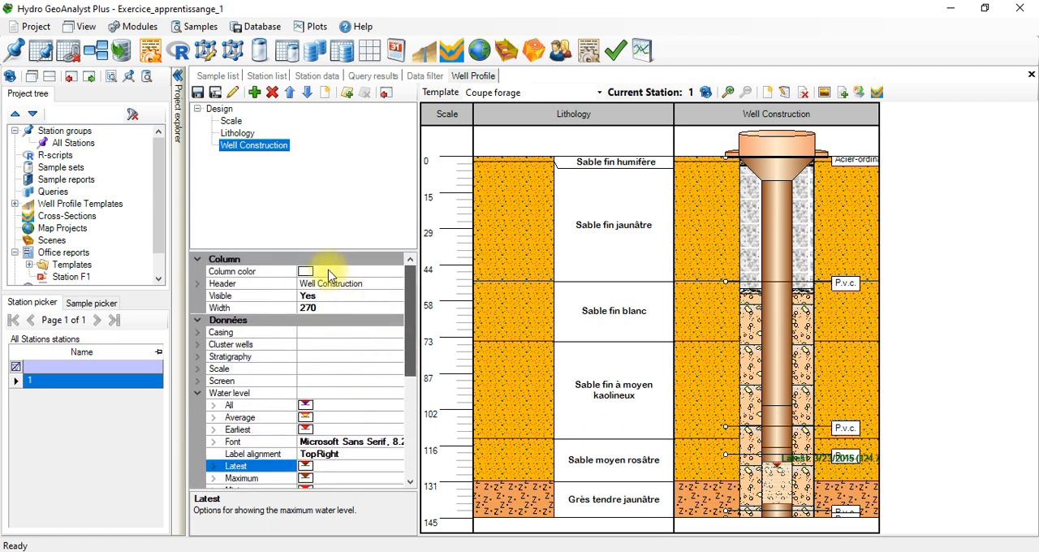
click(314, 308)
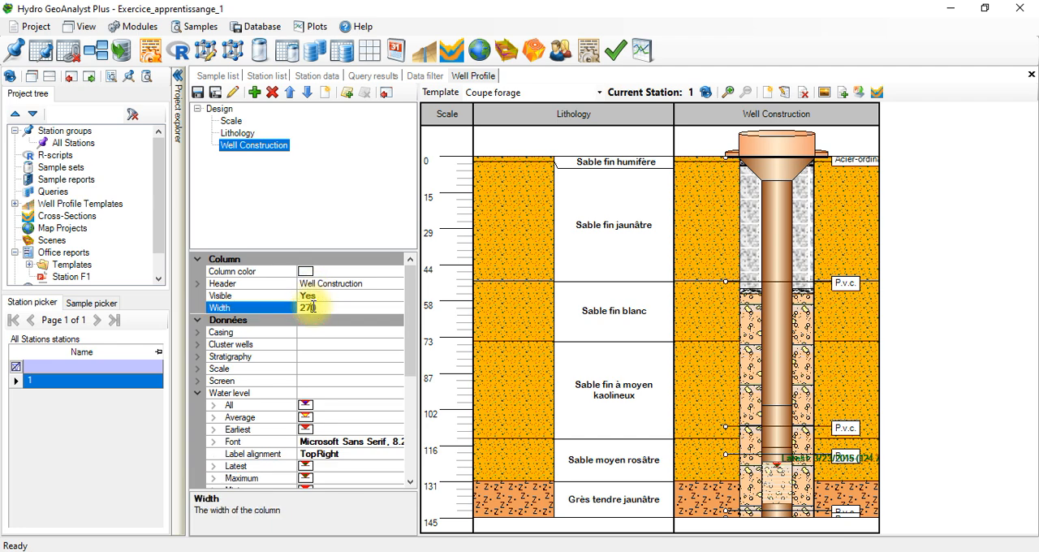
click(232, 122)
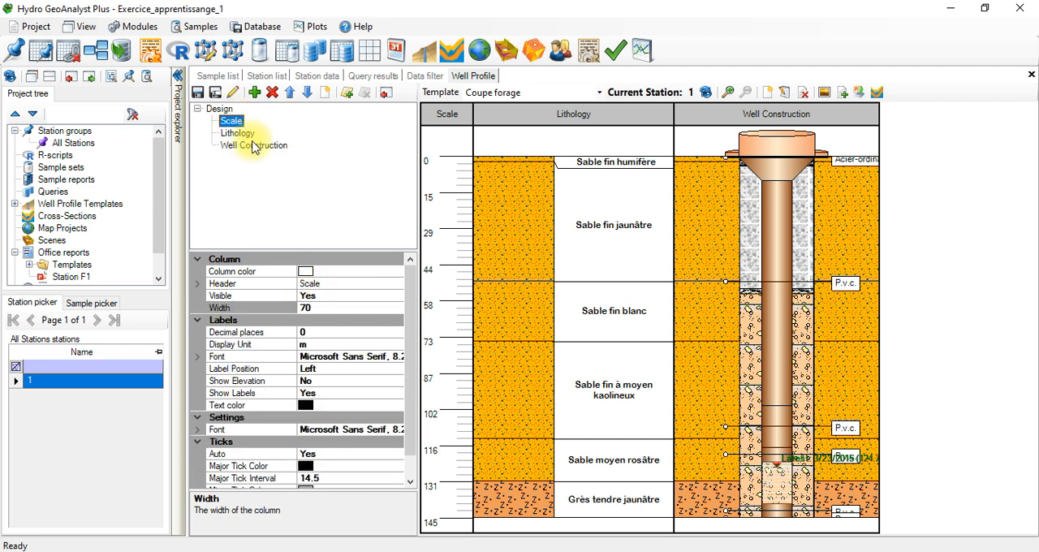
click(254, 146)
click(254, 96)
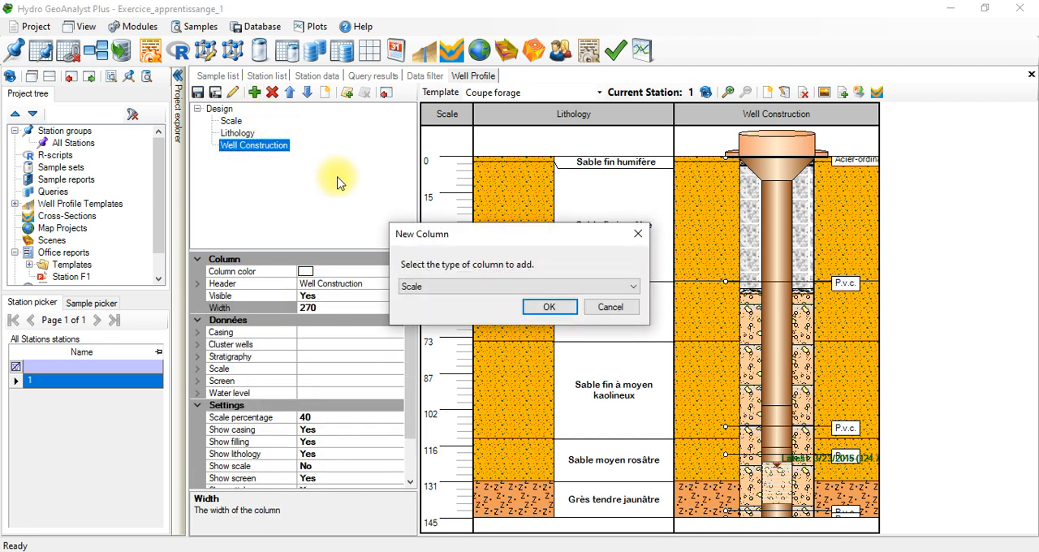
click(410, 286)
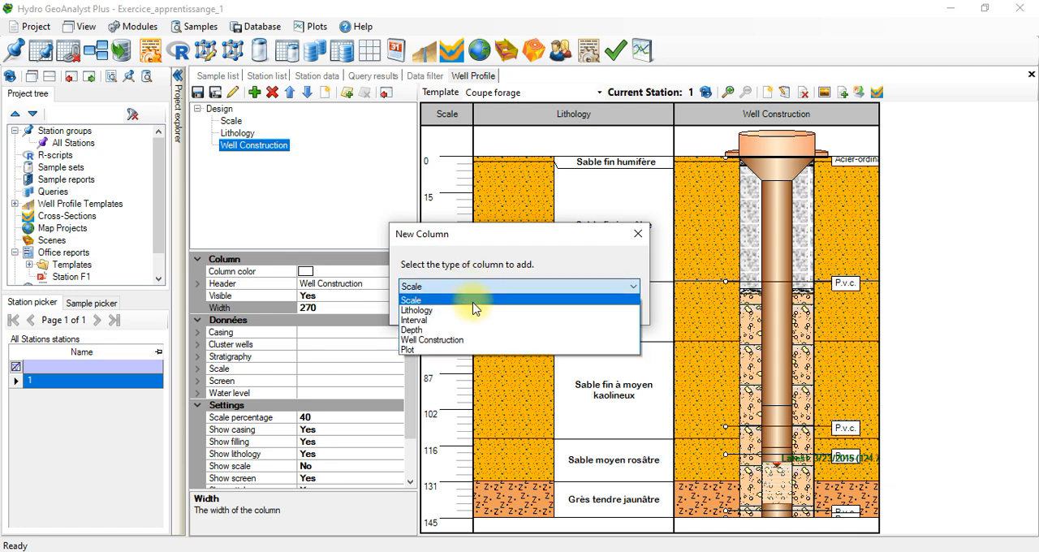
click(481, 350)
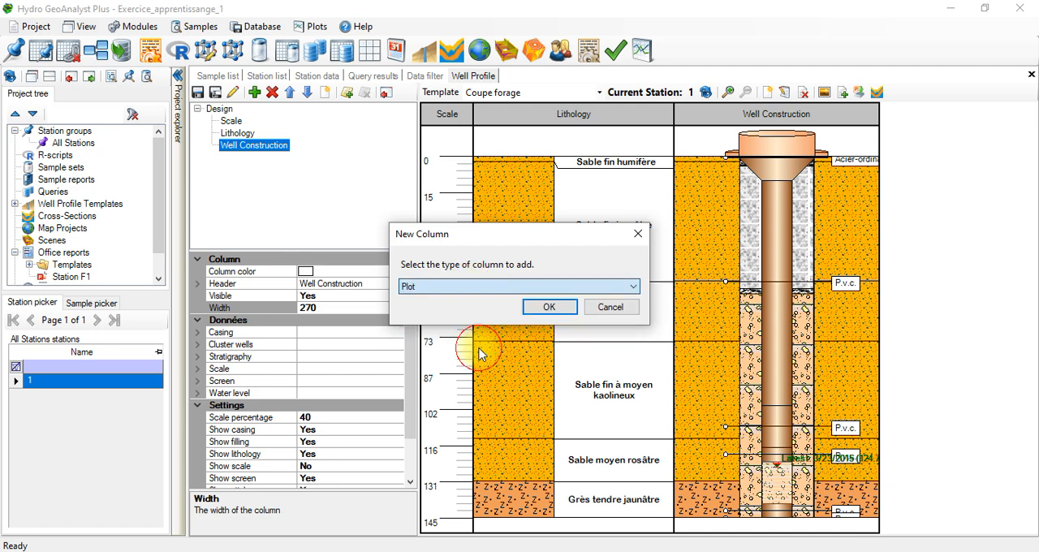
click(503, 294)
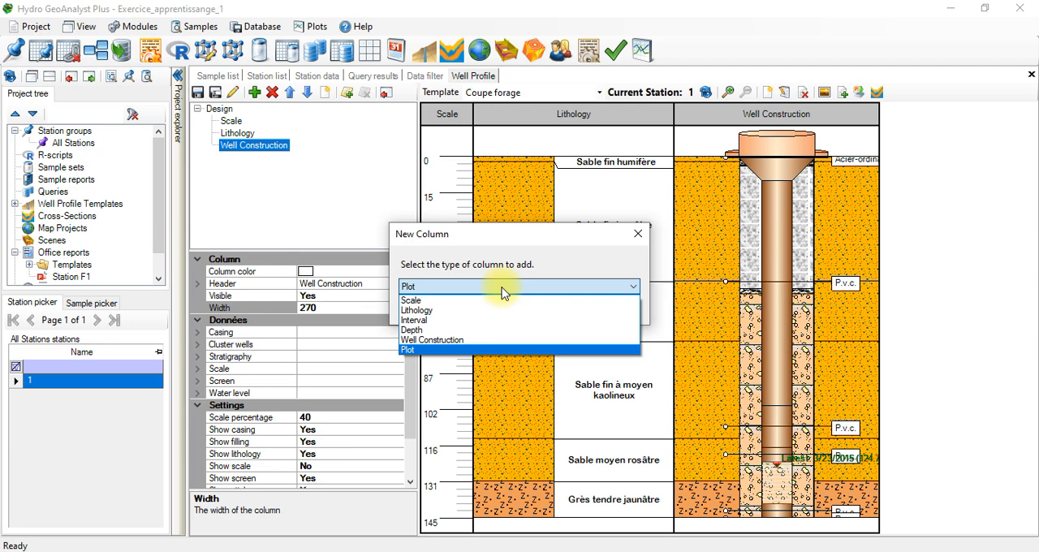
click(502, 293)
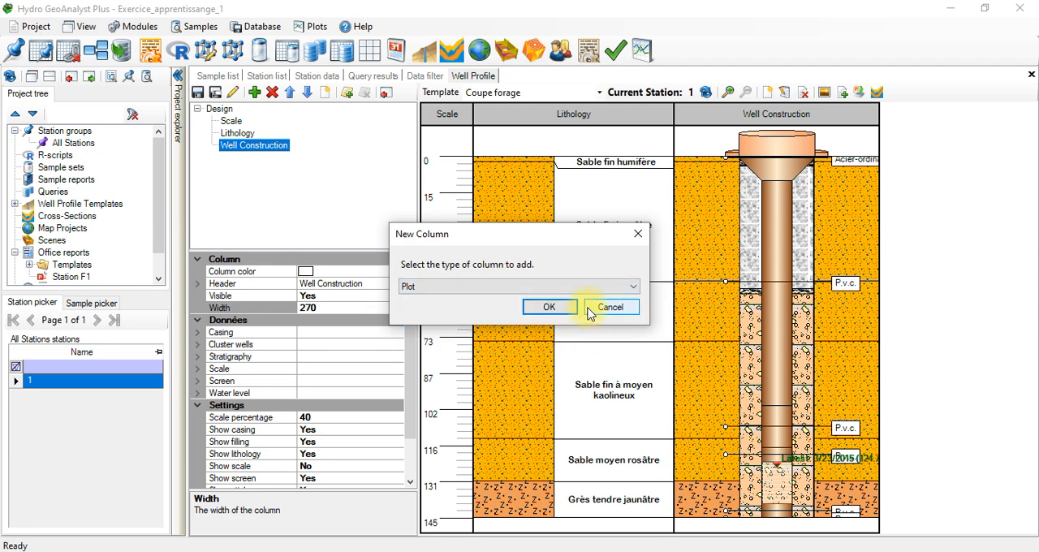
click(590, 312)
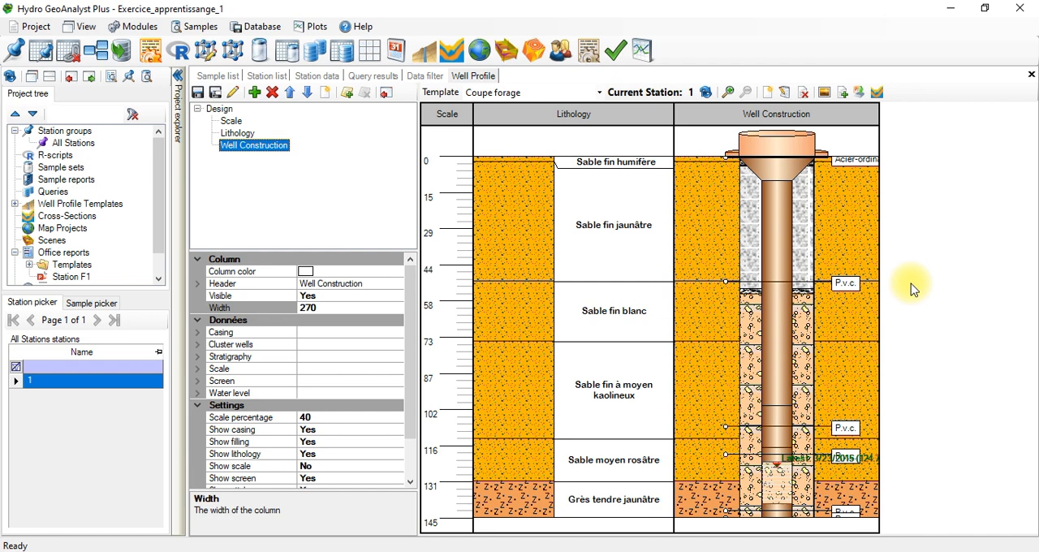
Step: Save the template changes and export the All Stations well profiles with StationGroupTemplate.pptx to a project tree report named Coupe forage
click(859, 92)
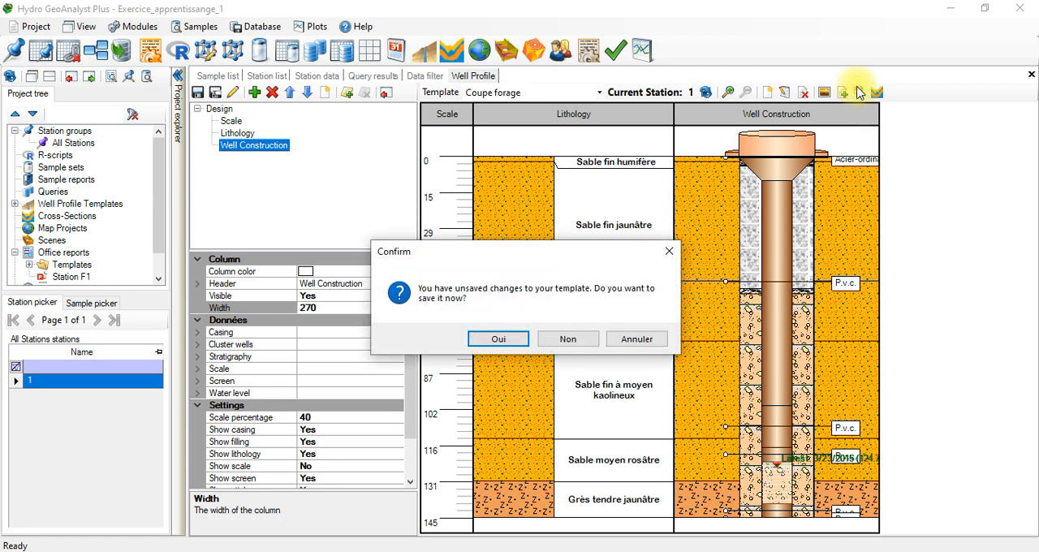
click(498, 340)
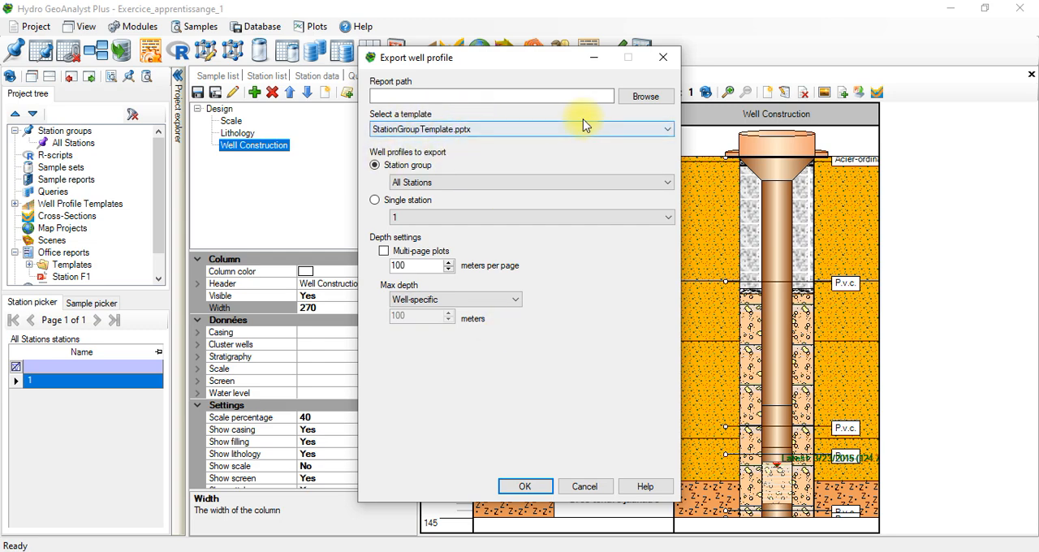
click(632, 97)
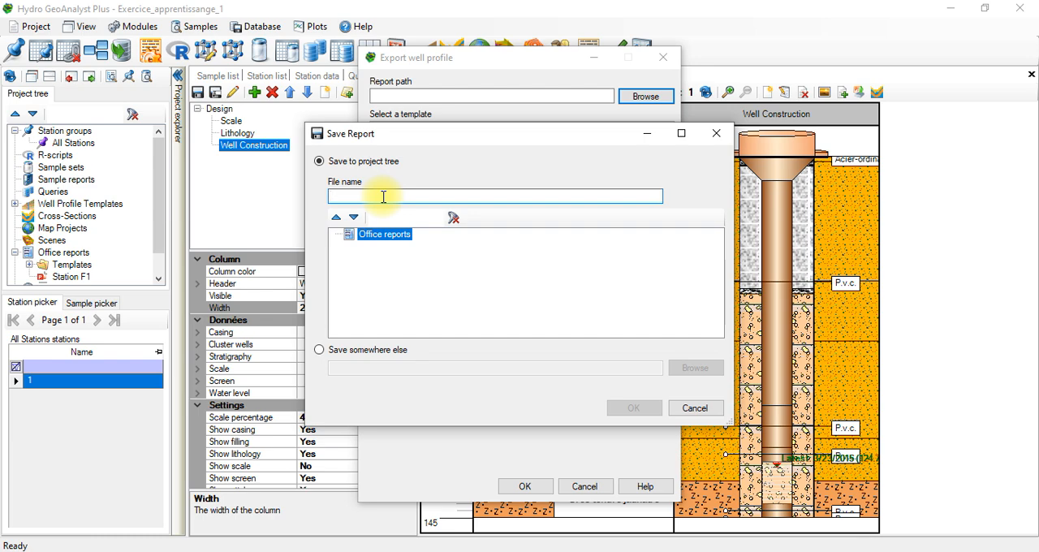
text(Coupe forage)
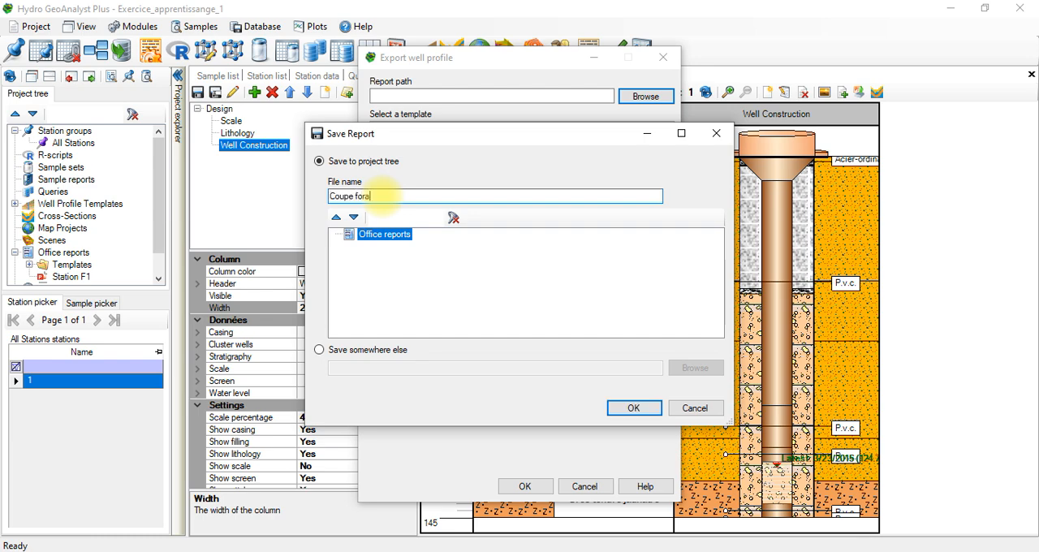
click(629, 408)
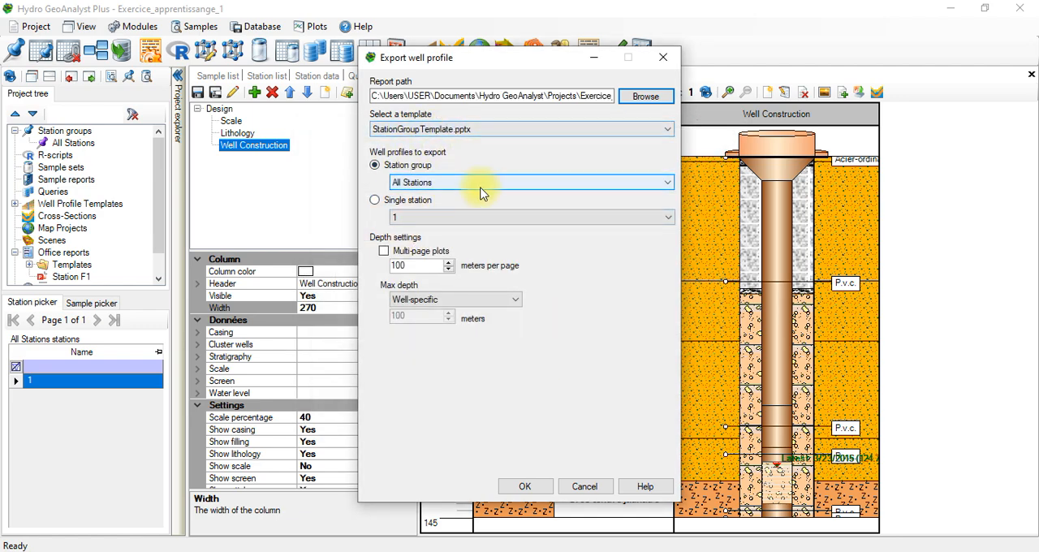
click(509, 486)
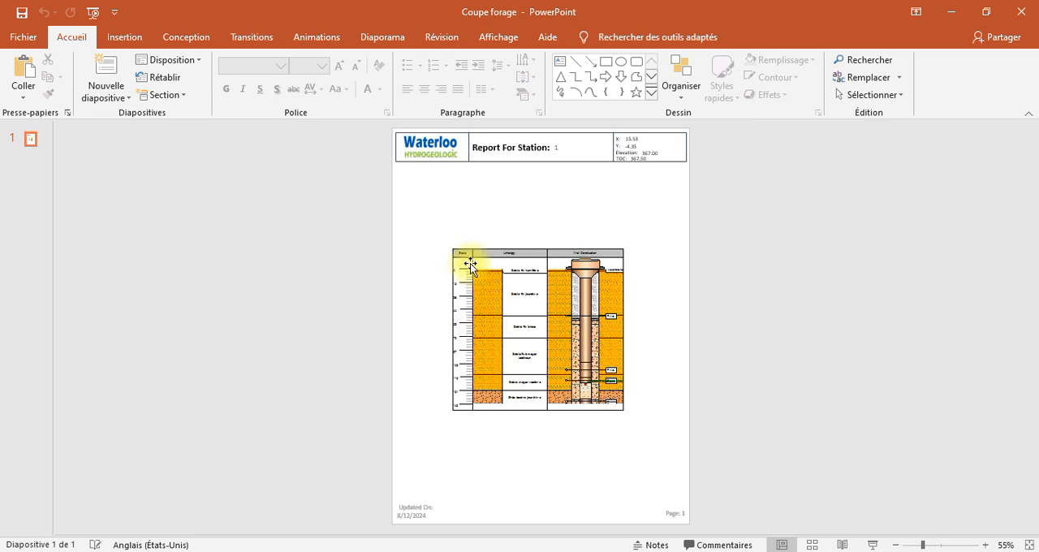
Step: In the PowerPoint report, enlarge the well profile image to fill the page between header and footer, and shift it slightly to the right
click(464, 260)
drag(454, 245, 419, 180)
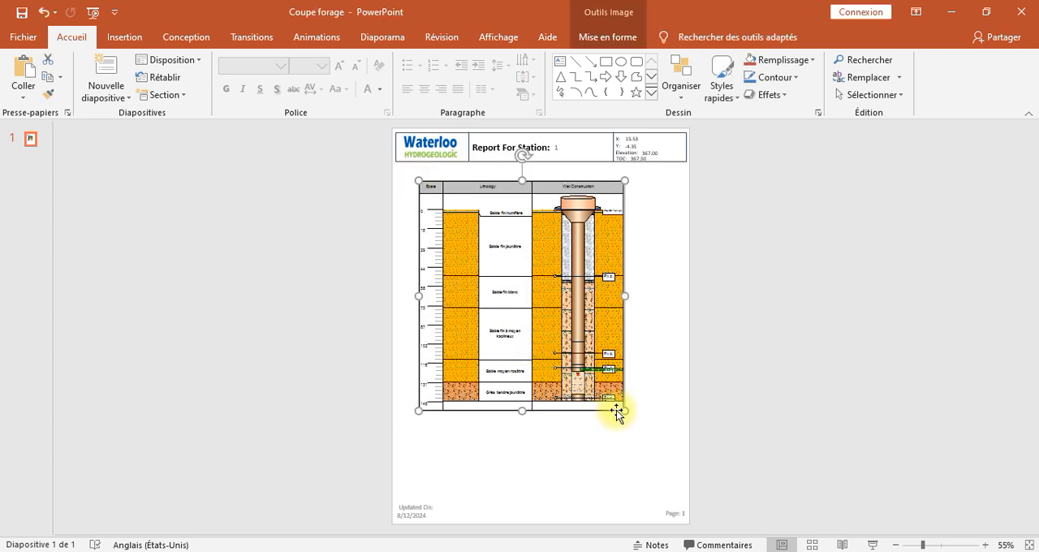
drag(621, 411, 652, 477)
drag(534, 473, 536, 495)
click(680, 285)
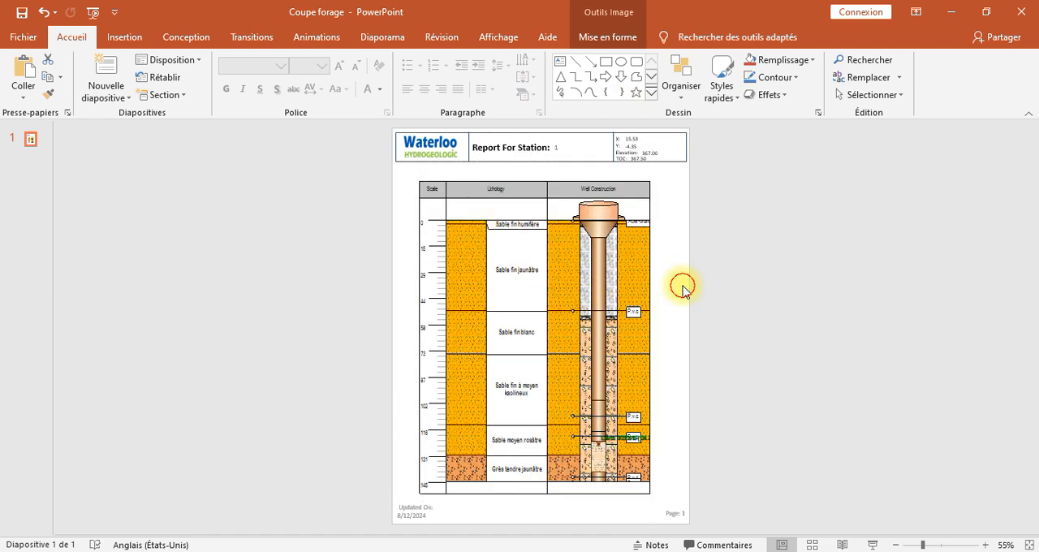
click(589, 281)
key(Right)
key(Right)
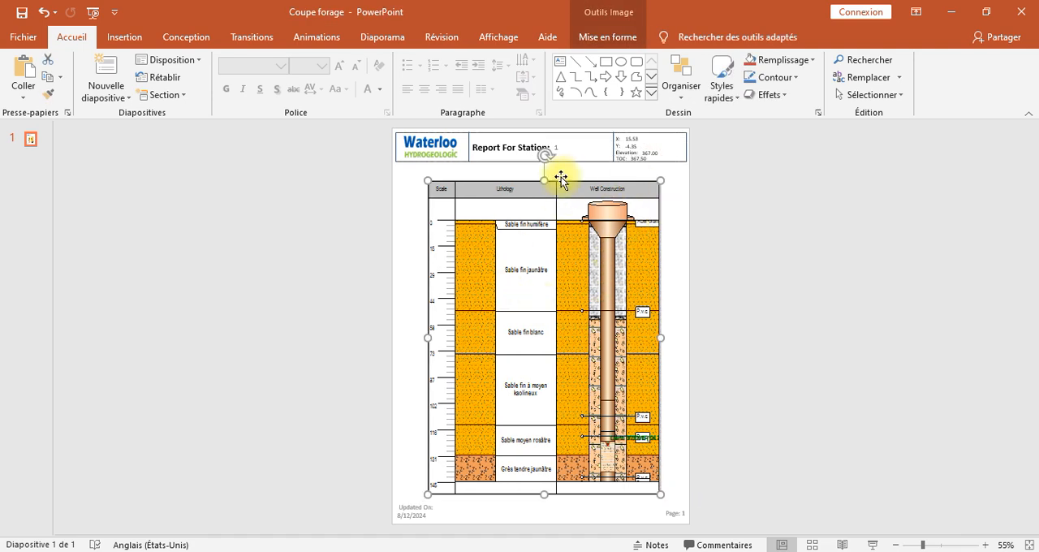
Step: Save only the current slide as a JPEG image named Coupe forage in the Bureau (desktop) folder
click(22, 37)
click(80, 237)
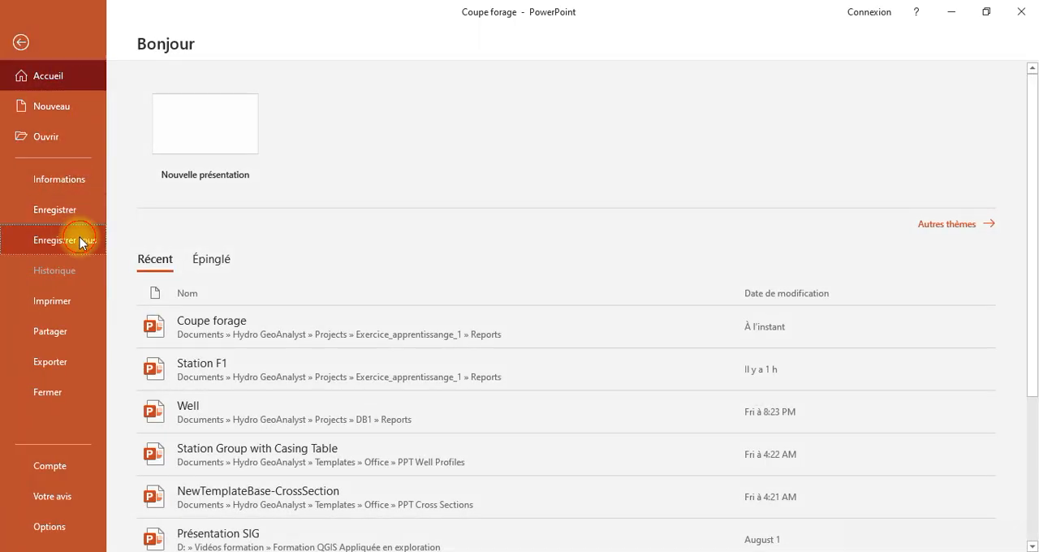
click(200, 275)
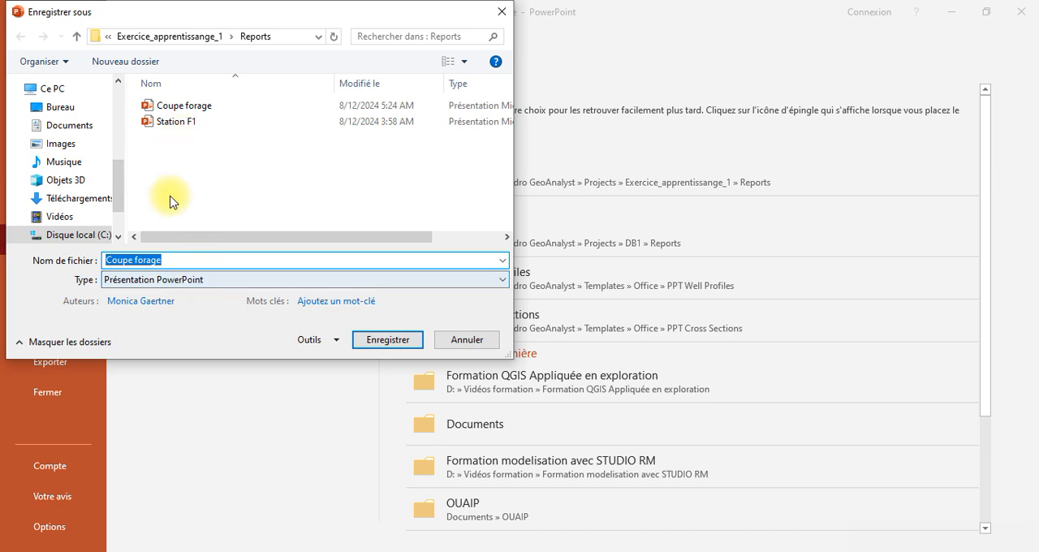
click(188, 283)
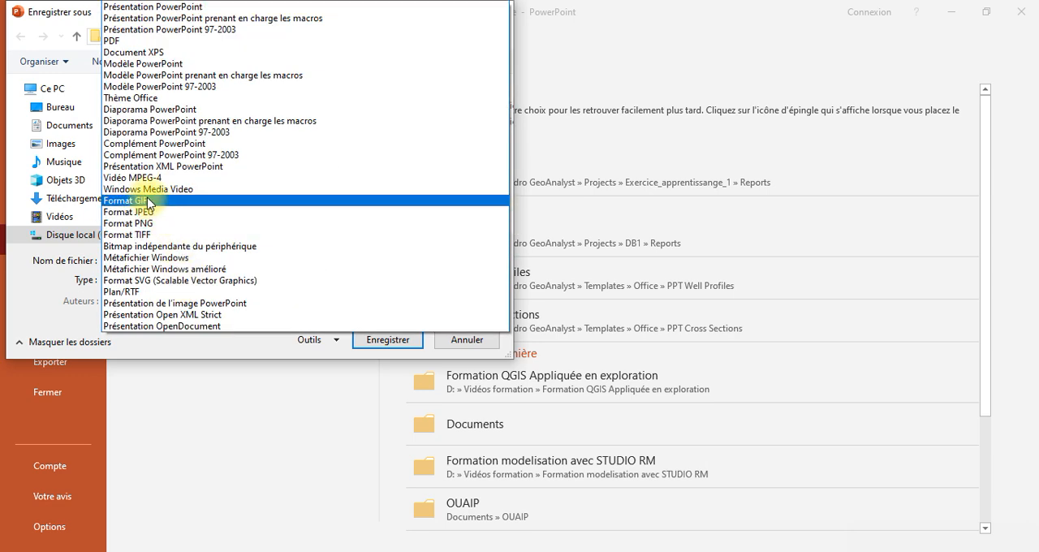
click(160, 214)
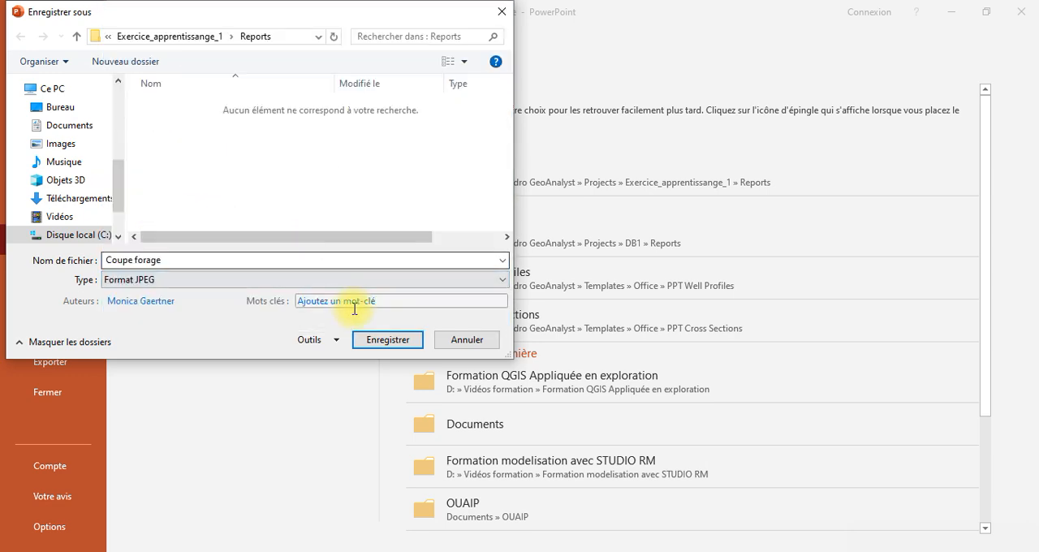
click(49, 106)
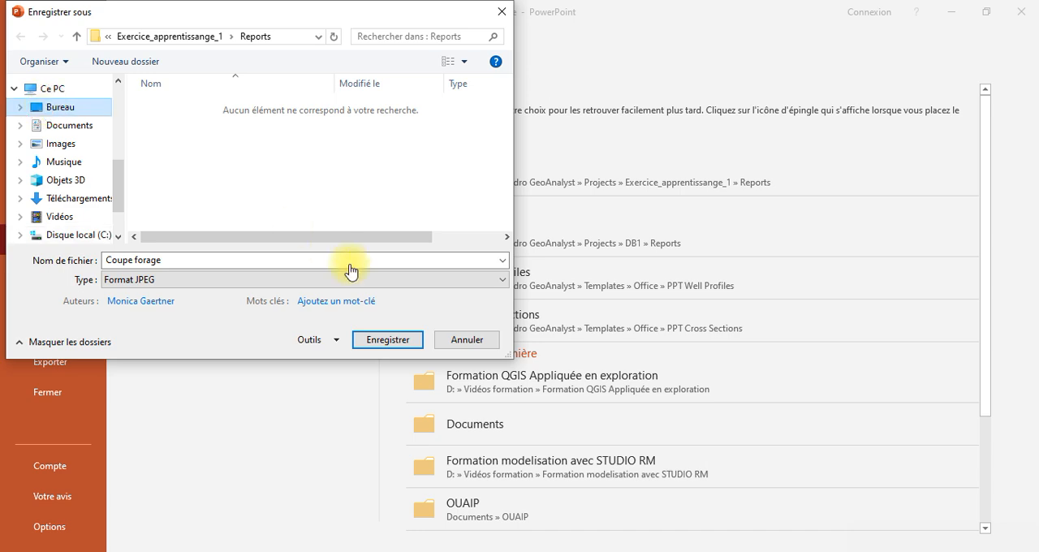
click(391, 341)
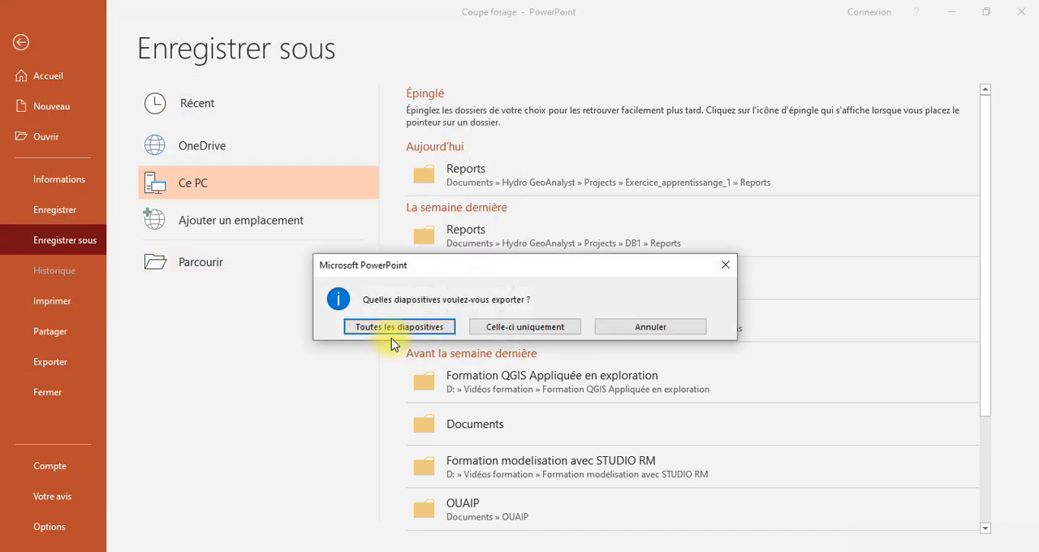
click(509, 333)
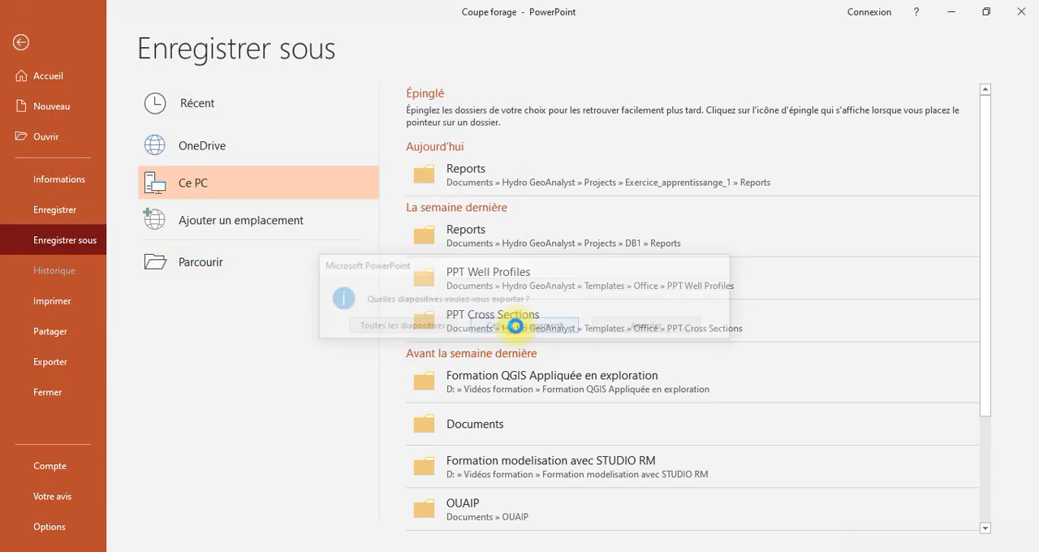
Step: Minimize all open program windows to reach the desktop and open the exported Coupe forage image
click(958, 11)
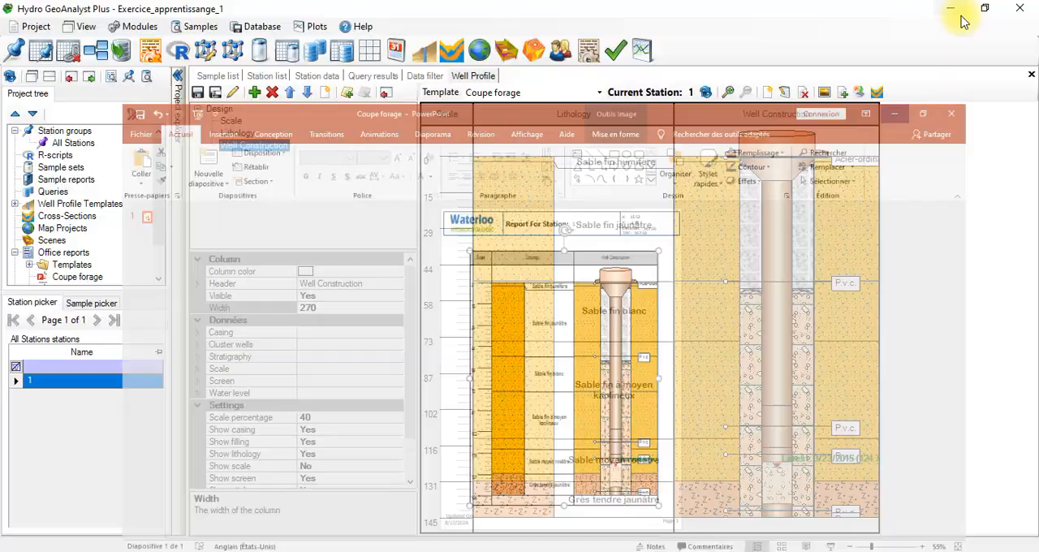
click(964, 13)
click(958, 16)
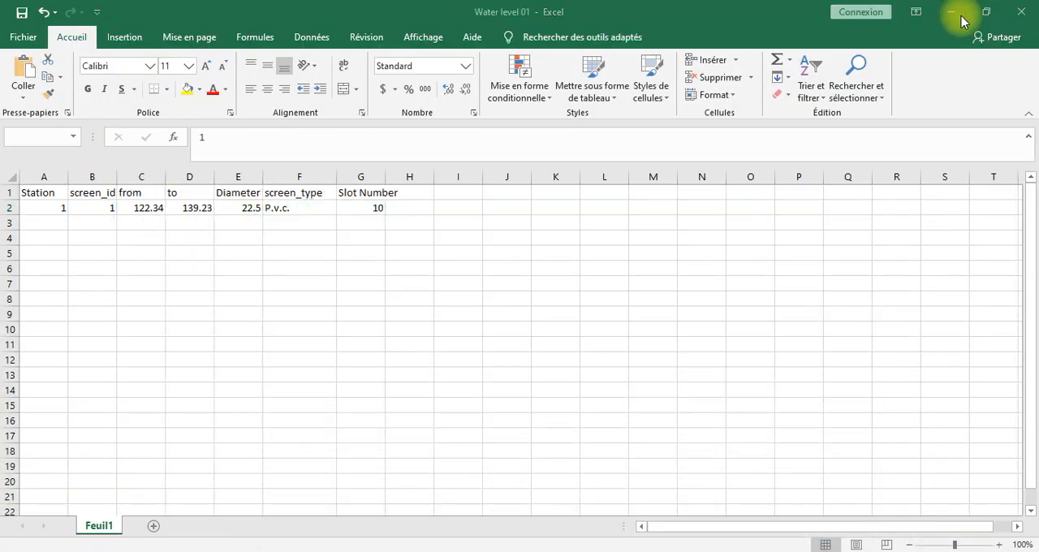
click(958, 16)
click(958, 16)
click(960, 14)
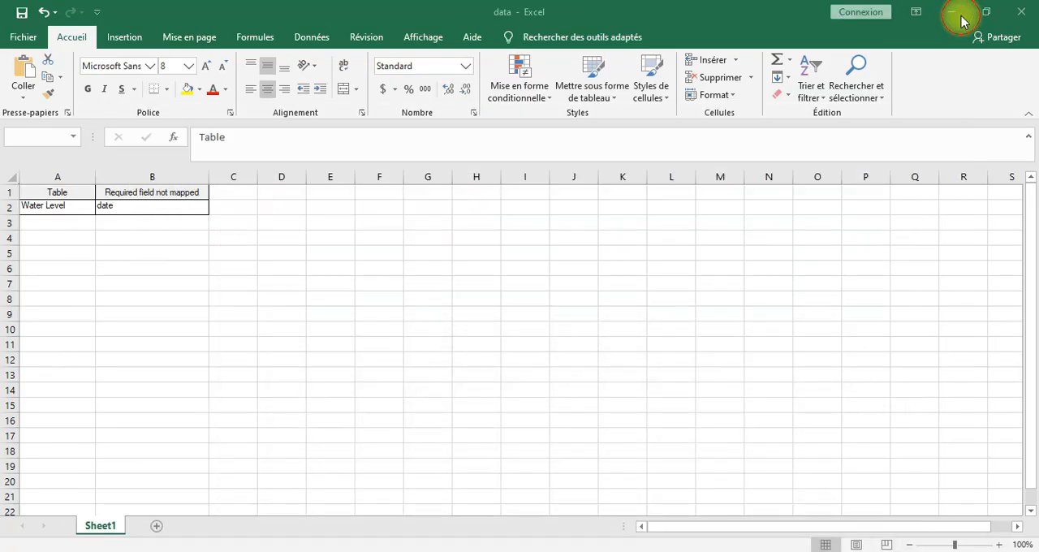
click(960, 15)
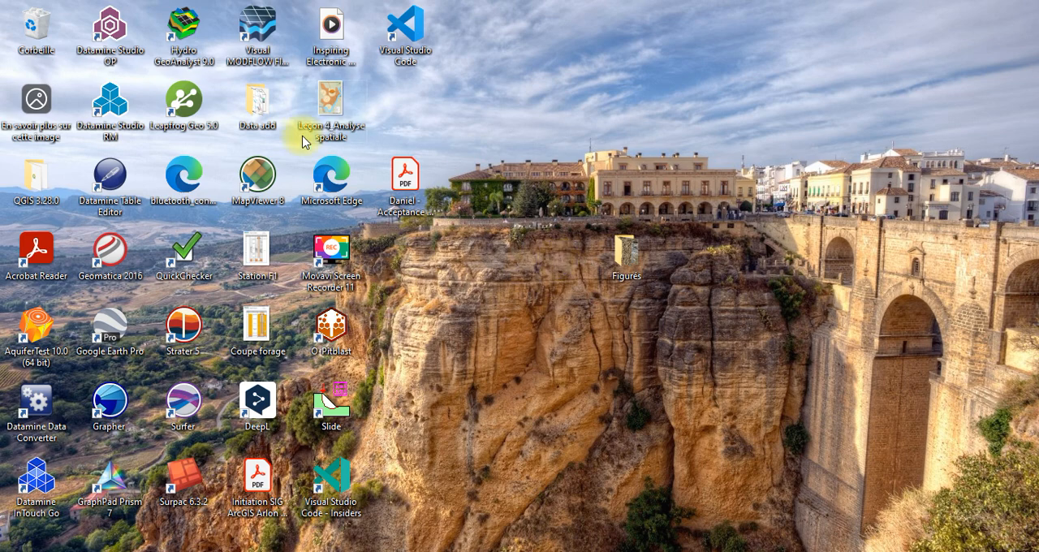
click(267, 322)
double_click(267, 322)
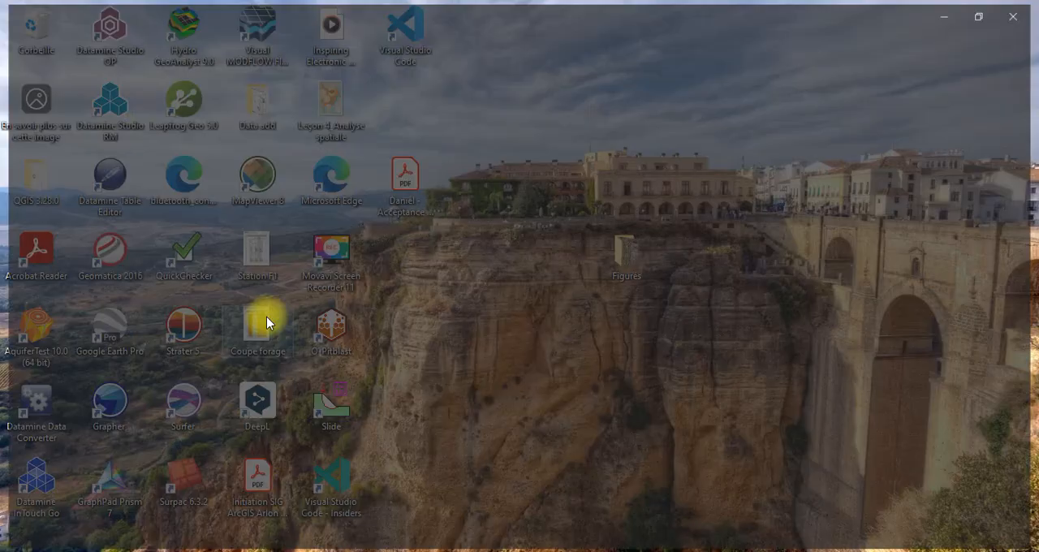